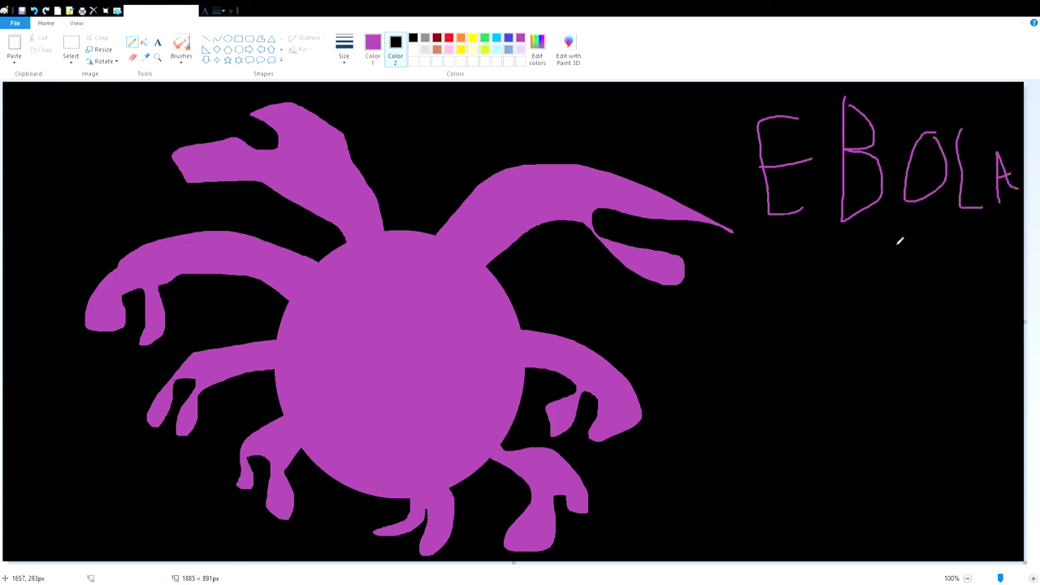
# Step: Handwrite "The movie" in purple beneath the EBOLA title with the pencil
pyautogui.moveTo(853, 259); pyautogui.dragTo(877, 265)
pyautogui.moveTo(792, 295)
pyautogui.mouseDown()
pyautogui.moveTo(779, 325)
pyautogui.moveTo(837, 325)
pyautogui.mouseUp()
pyautogui.moveTo(871, 294)
pyautogui.mouseDown()
pyautogui.moveTo(868, 310)
pyautogui.moveTo(876, 292)
pyautogui.moveTo(905, 325)
pyautogui.moveTo(917, 302)
pyautogui.mouseUp()
pyautogui.moveTo(927, 311)
pyautogui.mouseDown()
pyautogui.moveTo(970, 300)
pyautogui.moveTo(978, 327)
pyautogui.mouseUp()
# Step: Select the "EBOLA The movie" lettering in sections and move it off the canvas
pyautogui.click(68, 58)
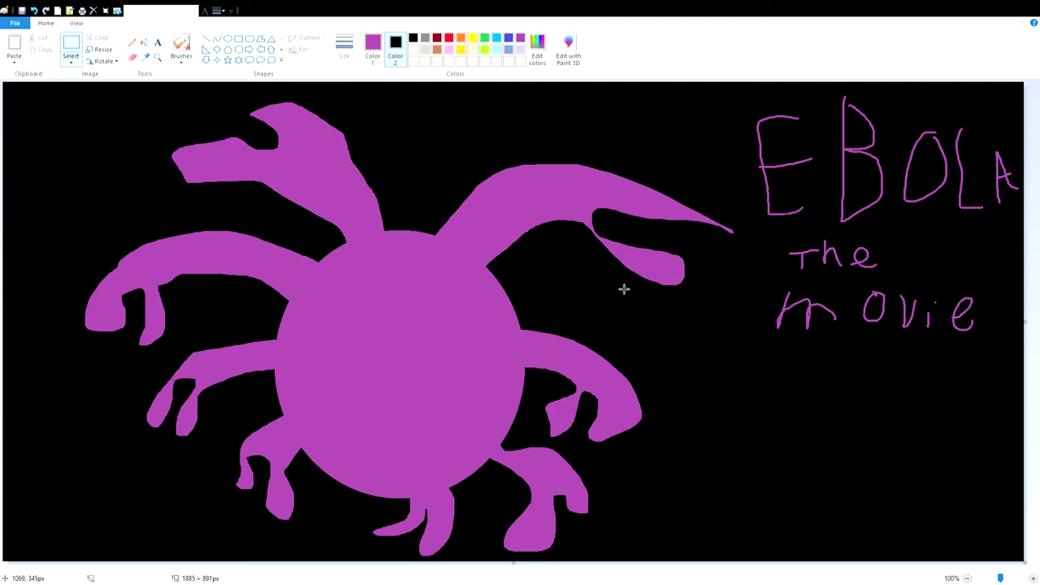
pyautogui.moveTo(766, 405); pyautogui.dragTo(1021, 82)
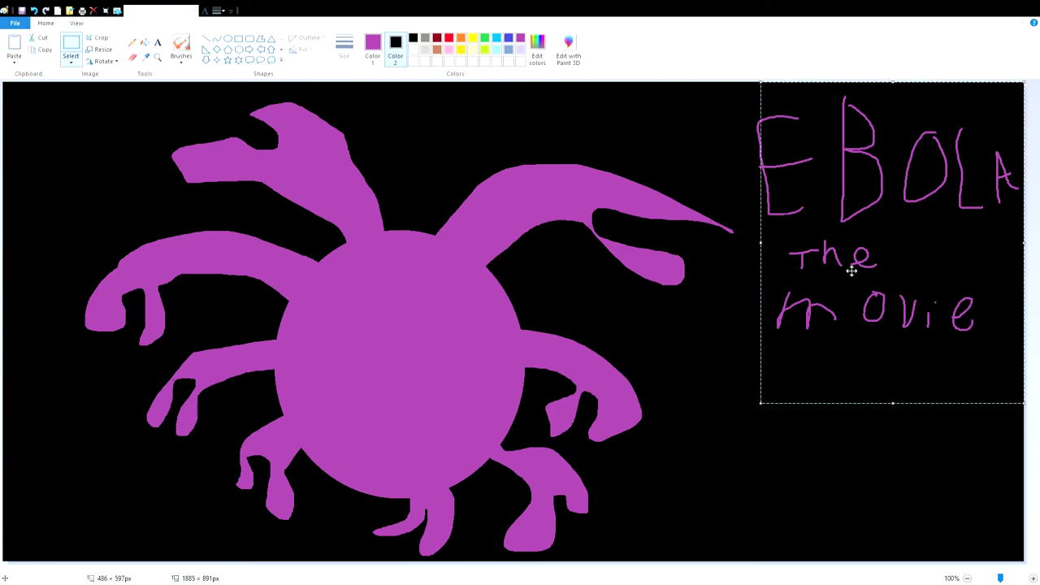
pyautogui.moveTo(773, 281); pyautogui.dragTo(993, 263)
pyautogui.click(931, 159)
pyautogui.moveTo(894, 178)
pyautogui.mouseDown()
pyautogui.moveTo(787, 160)
pyautogui.moveTo(730, 96)
pyautogui.mouseUp()
pyautogui.moveTo(788, 154); pyautogui.dragTo(782, 57)
pyautogui.click(819, 201)
# Step: Select the purple creature with its surrounding area, shift it down and to the left, and delete it
pyautogui.moveTo(781, 104); pyautogui.dragTo(2, 561)
pyautogui.moveTo(783, 108); pyautogui.dragTo(411, 386)
pyautogui.press('Delete')
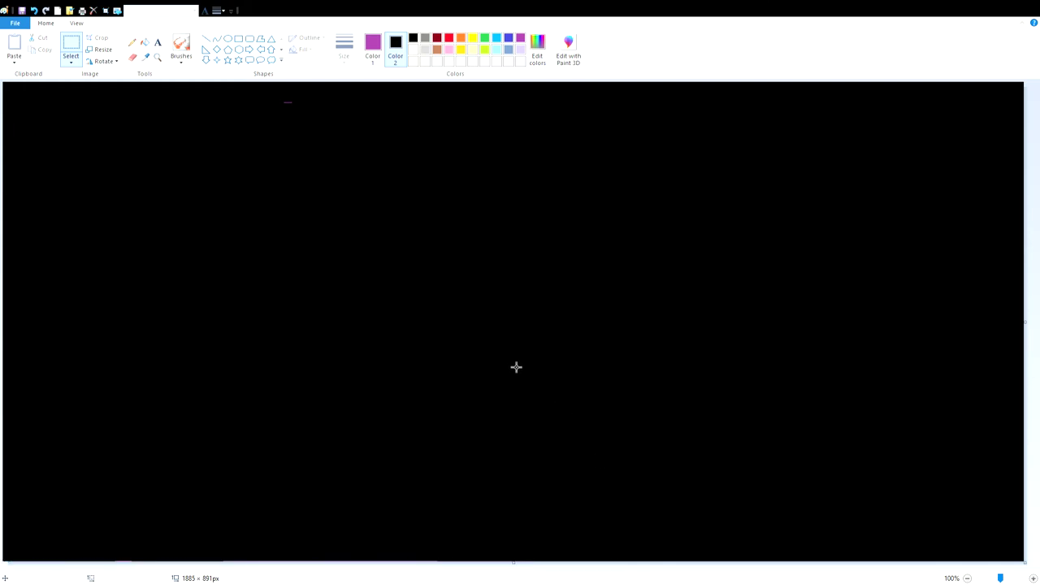
# Step: Flood the black canvas with purple and refill it with white, setting the secondary colour to light gray
pyautogui.click(144, 43)
pyautogui.click(346, 162)
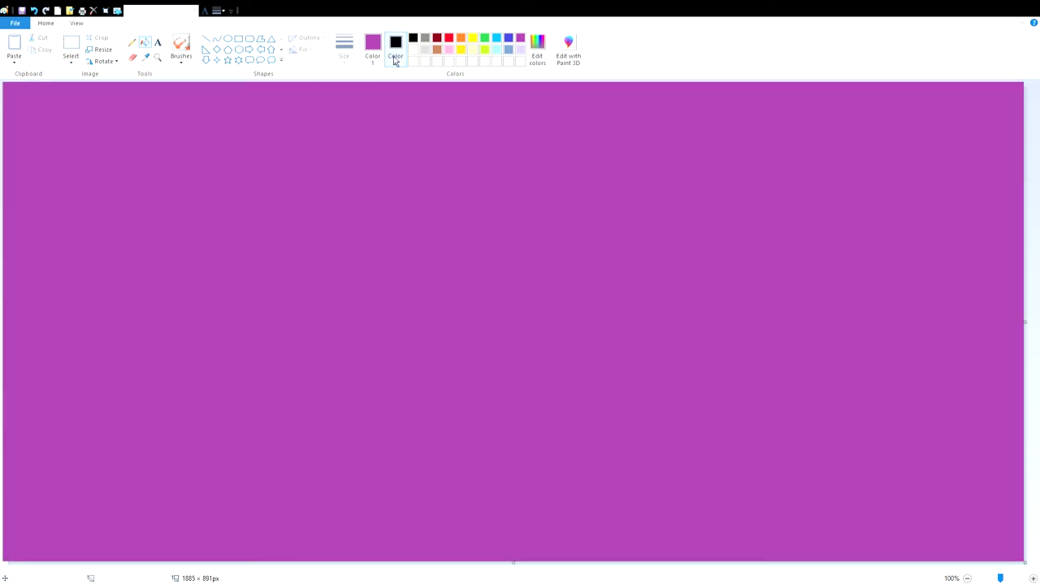
pyautogui.click(413, 50)
pyautogui.click(423, 132)
pyautogui.click(395, 56)
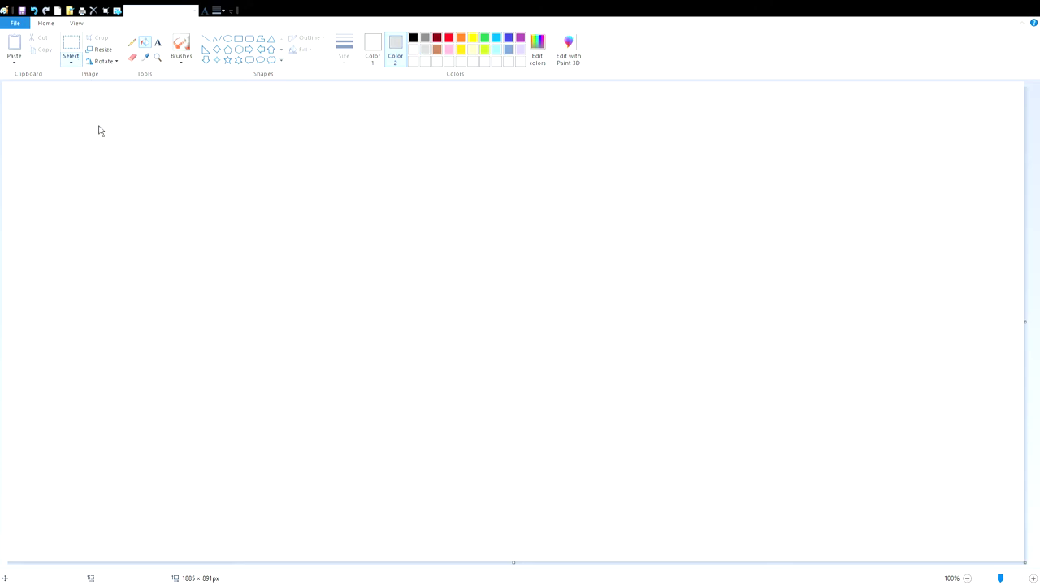
# Step: Draw a long wavy purple worm outline across the white canvas and fill it with purple
pyautogui.hotkey('ctrl', 'a')
pyautogui.click(132, 42)
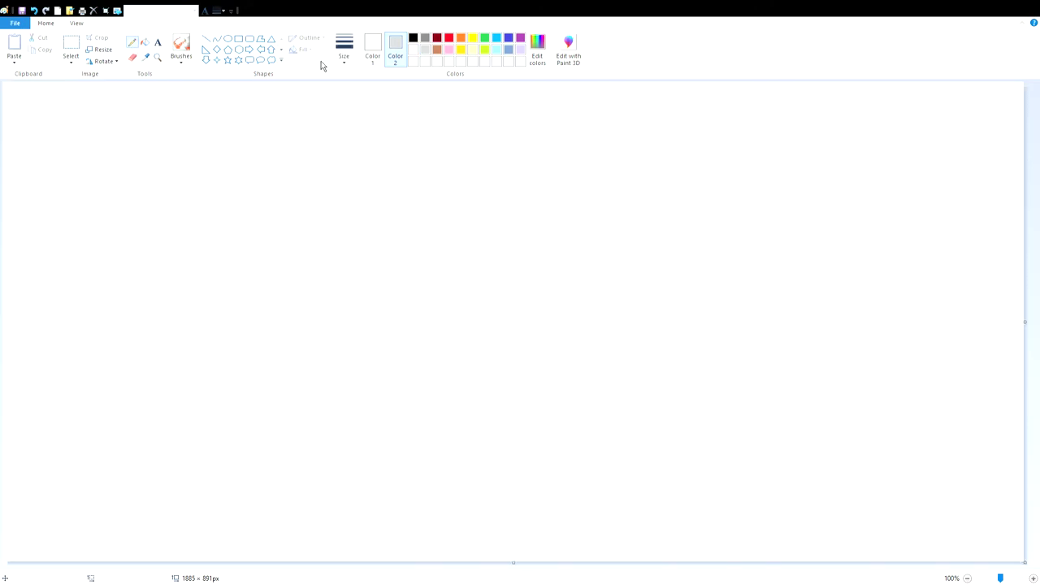
pyautogui.click(371, 58)
pyautogui.click(520, 38)
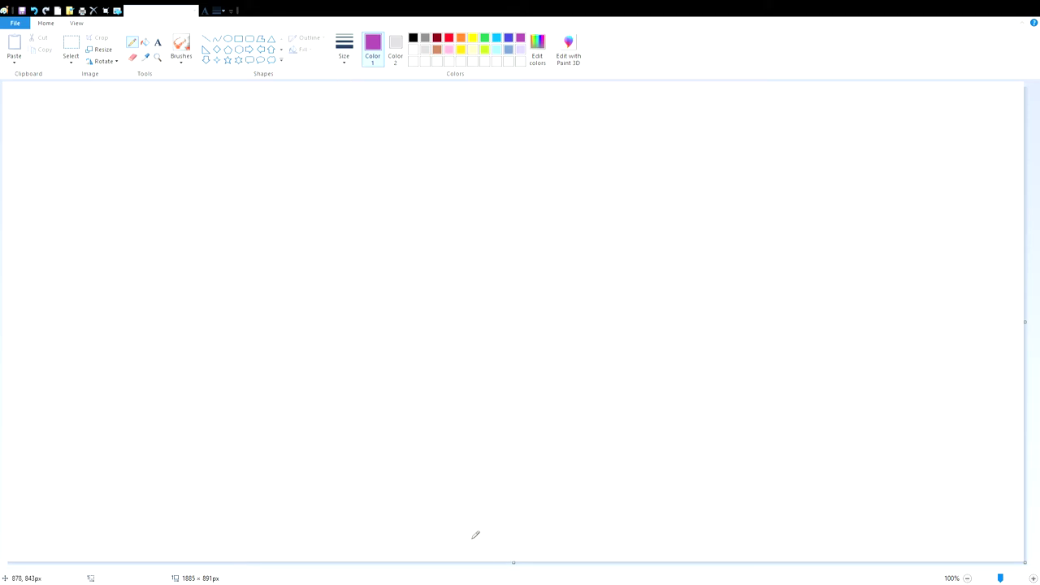
pyautogui.moveTo(312, 247)
pyautogui.mouseDown()
pyautogui.moveTo(140, 321)
pyautogui.moveTo(70, 369)
pyautogui.moveTo(54, 410)
pyautogui.moveTo(129, 402)
pyautogui.moveTo(272, 344)
pyautogui.moveTo(424, 326)
pyautogui.moveTo(496, 336)
pyautogui.moveTo(628, 386)
pyautogui.moveTo(799, 423)
pyautogui.moveTo(968, 392)
pyautogui.moveTo(981, 309)
pyautogui.moveTo(791, 364)
pyautogui.moveTo(581, 297)
pyautogui.moveTo(273, 253)
pyautogui.mouseUp()
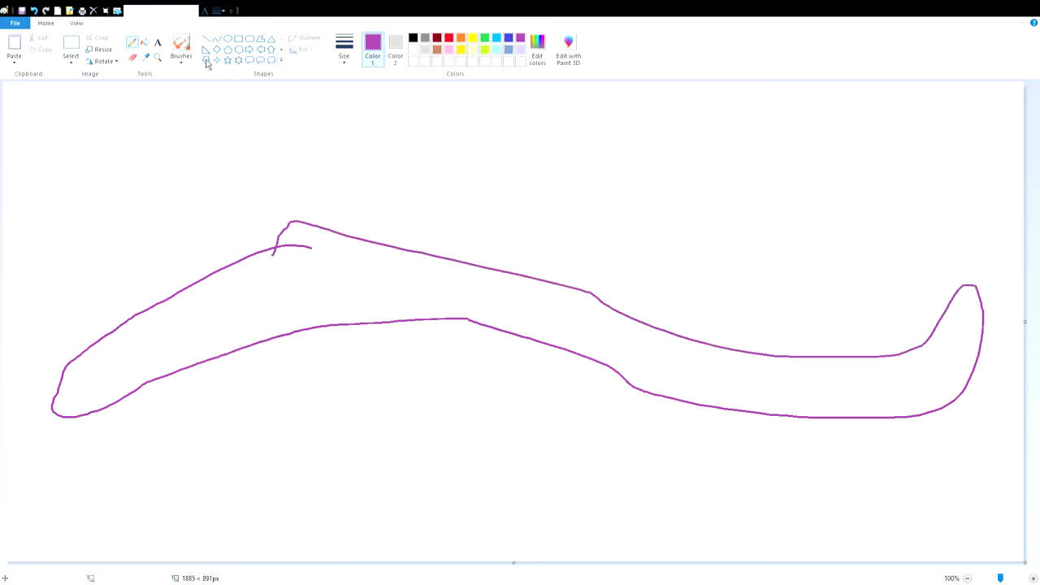
pyautogui.click(144, 41)
pyautogui.click(309, 265)
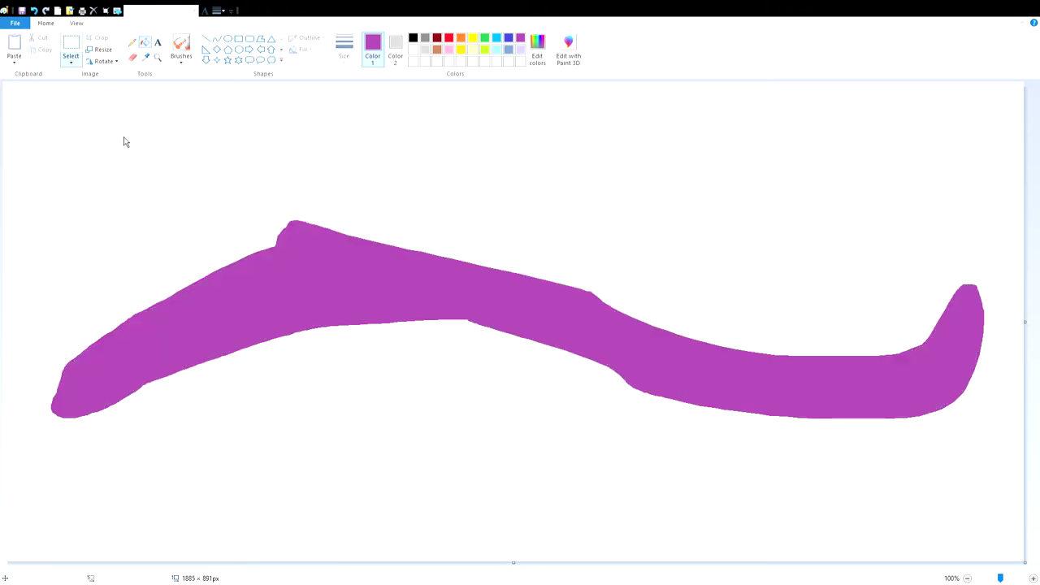
# Step: Shrink the whole worm picture to about 839 × 587 px and place it in the lower-left part of the canvas
pyautogui.hotkey('ctrl', 'a')
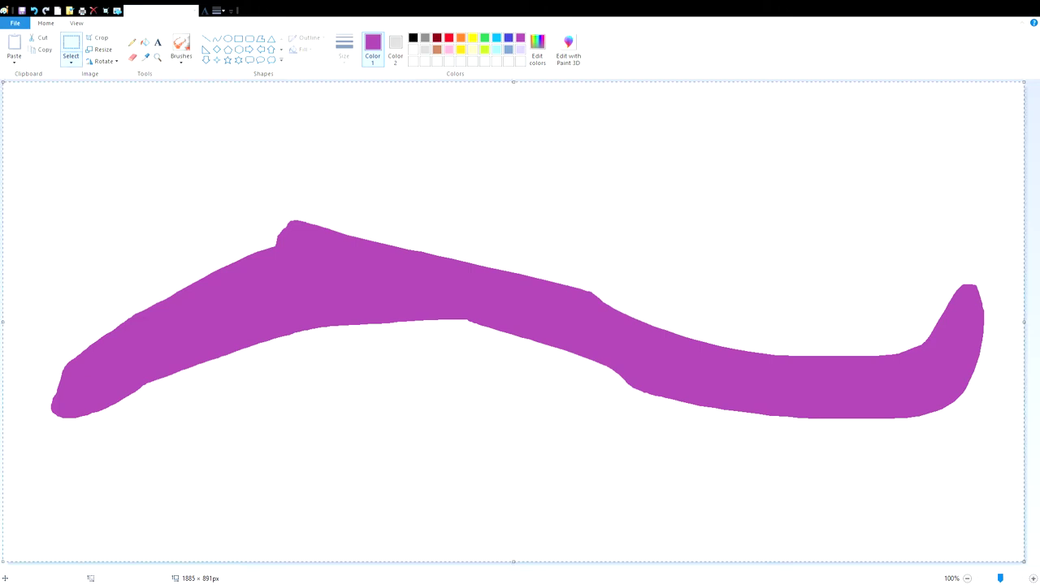
pyautogui.moveTo(1022, 559)
pyautogui.mouseDown()
pyautogui.moveTo(378, 344)
pyautogui.moveTo(641, 526)
pyautogui.mouseUp()
pyautogui.moveTo(641, 83)
pyautogui.mouseDown()
pyautogui.moveTo(623, 108)
pyautogui.moveTo(458, 210)
pyautogui.mouseUp()
pyautogui.moveTo(445, 250)
pyautogui.mouseDown()
pyautogui.moveTo(469, 265)
pyautogui.moveTo(487, 239)
pyautogui.mouseUp()
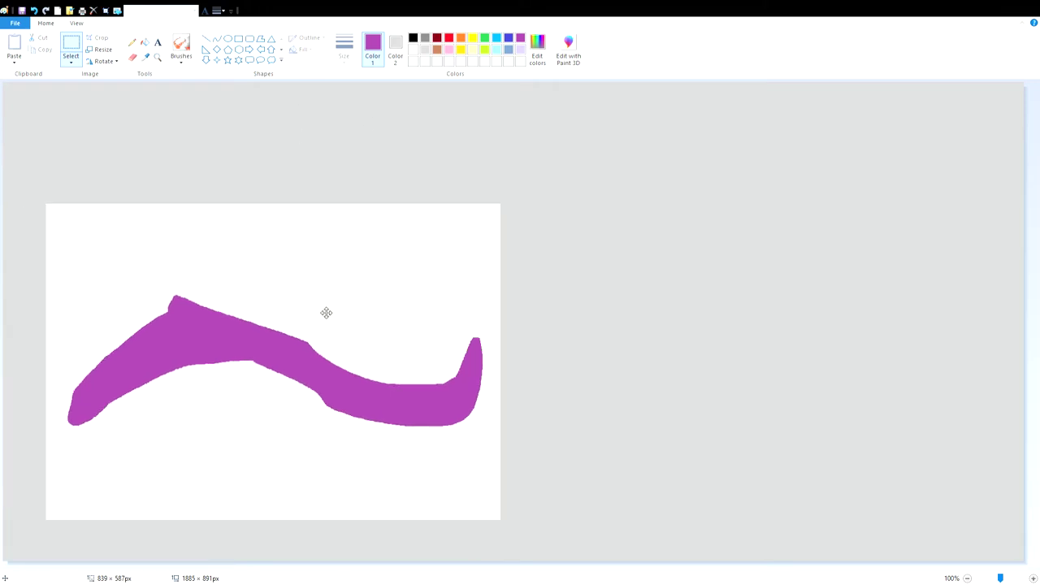
pyautogui.moveTo(325, 311); pyautogui.dragTo(327, 326)
# Step: Draw five wavy dark gray lines on the light gray area above and to the right of the worm picture
pyautogui.click(131, 42)
pyautogui.click(427, 39)
pyautogui.moveTo(68, 121)
pyautogui.mouseDown()
pyautogui.moveTo(353, 170)
pyautogui.moveTo(590, 115)
pyautogui.moveTo(702, 114)
pyautogui.mouseUp()
pyautogui.moveTo(525, 234)
pyautogui.mouseDown()
pyautogui.moveTo(717, 210)
pyautogui.moveTo(798, 168)
pyautogui.mouseUp()
pyautogui.moveTo(595, 285); pyautogui.dragTo(926, 230)
pyautogui.moveTo(589, 401); pyautogui.dragTo(791, 393)
pyautogui.moveTo(531, 557)
pyautogui.mouseDown()
pyautogui.moveTo(754, 525)
pyautogui.moveTo(936, 536)
pyautogui.mouseUp()
# Step: Set the secondary colour to white, then shrink the whole picture to about 508 × 445 px and position it near the canvas centre
pyautogui.click(396, 51)
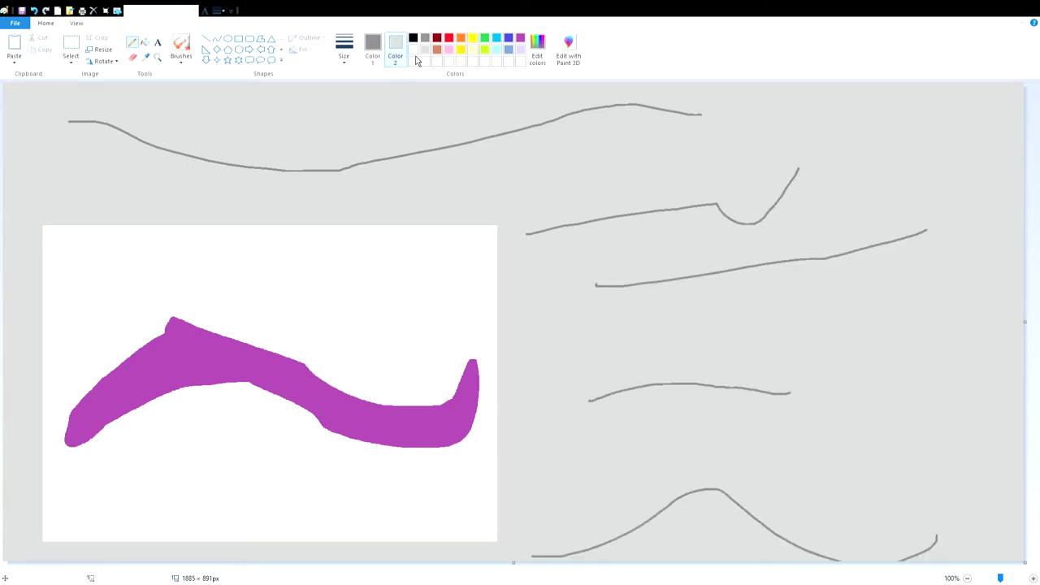
pyautogui.hotkey('ctrl', 'a')
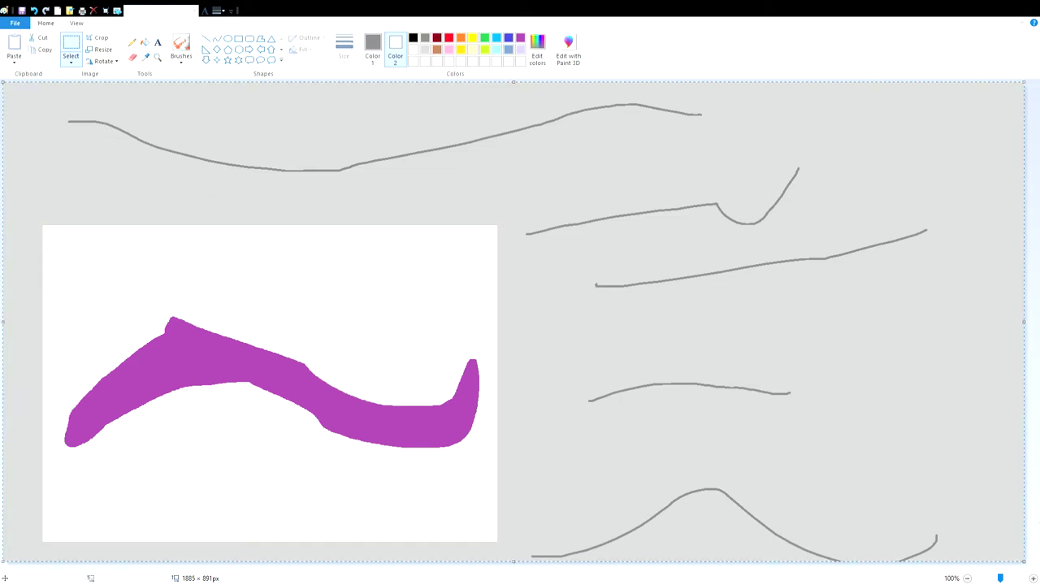
pyautogui.moveTo(1029, 566); pyautogui.dragTo(328, 434)
pyautogui.moveTo(401, 351); pyautogui.dragTo(604, 387)
pyautogui.moveTo(718, 176); pyautogui.dragTo(866, 285)
pyautogui.moveTo(752, 366); pyautogui.dragTo(705, 352)
pyautogui.moveTo(825, 392); pyautogui.dragTo(624, 391)
pyautogui.moveTo(371, 278); pyautogui.dragTo(420, 278)
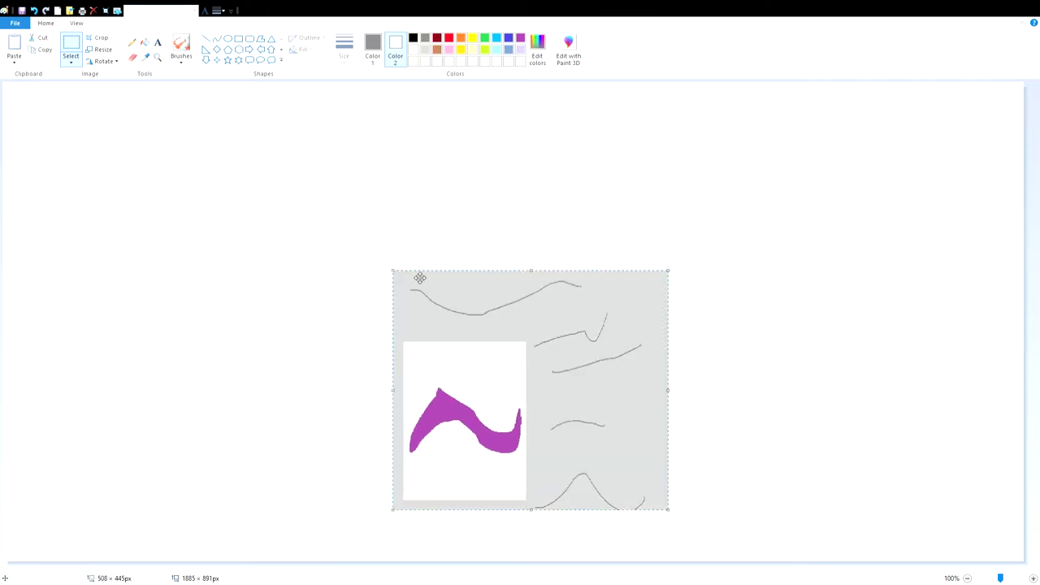
# Step: Draw a black stick figure with a scribbled head and arms reaching towards the gray panel from its right side
pyautogui.click(132, 43)
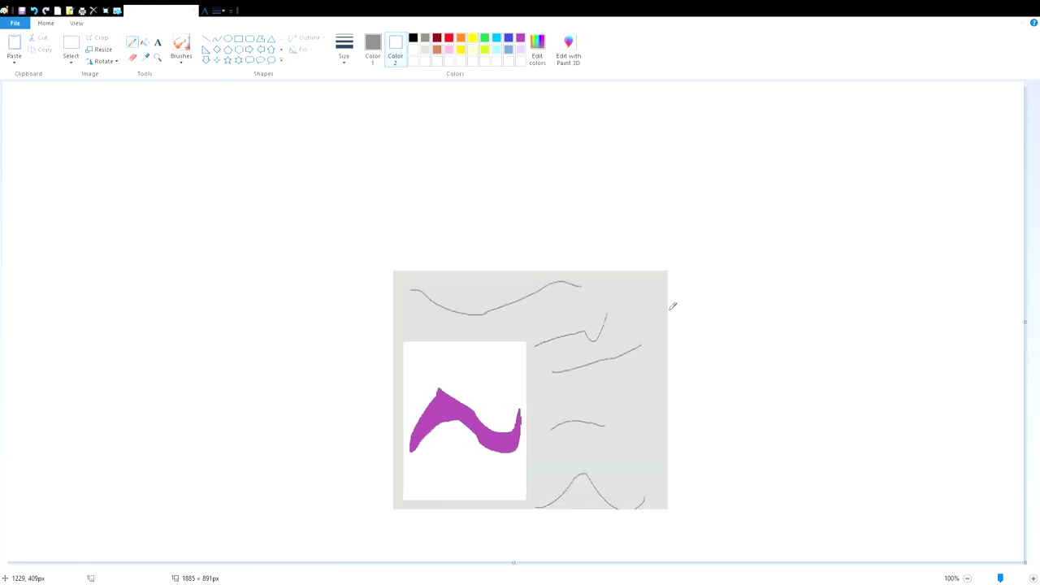
pyautogui.click(374, 45)
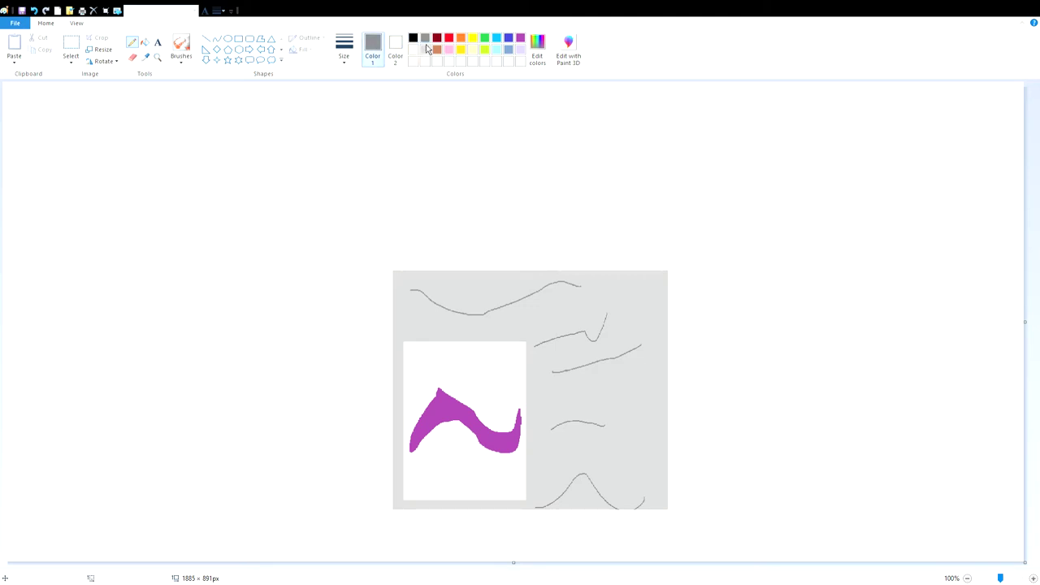
pyautogui.click(413, 38)
pyautogui.moveTo(609, 420)
pyautogui.mouseDown()
pyautogui.moveTo(658, 398)
pyautogui.moveTo(713, 396)
pyautogui.moveTo(729, 480)
pyautogui.moveTo(697, 552)
pyautogui.mouseUp()
pyautogui.moveTo(730, 480); pyautogui.dragTo(750, 528)
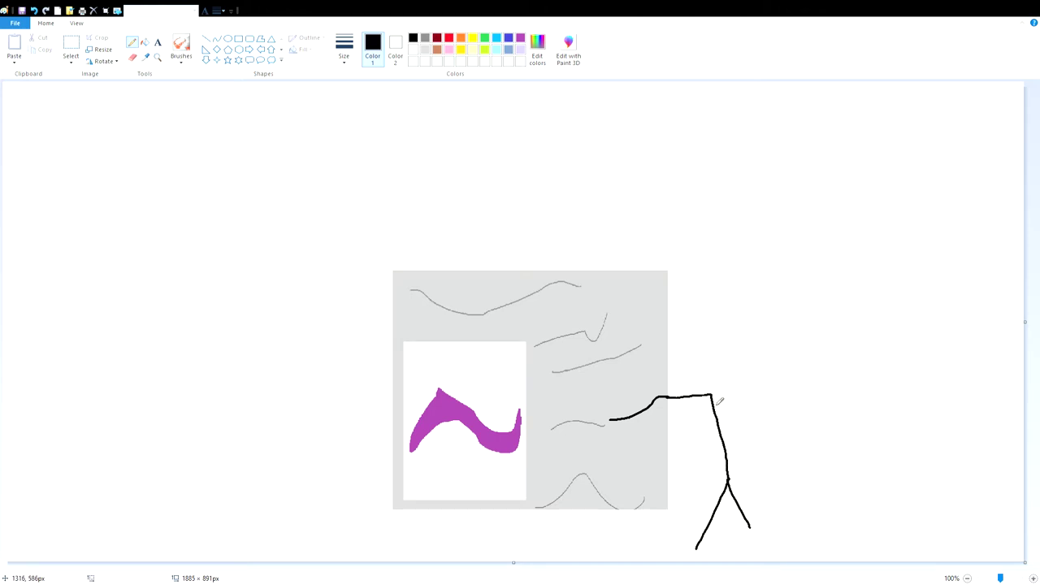
pyautogui.moveTo(704, 381)
pyautogui.mouseDown()
pyautogui.moveTo(719, 404)
pyautogui.moveTo(706, 376)
pyautogui.moveTo(716, 401)
pyautogui.moveTo(723, 382)
pyautogui.mouseUp()
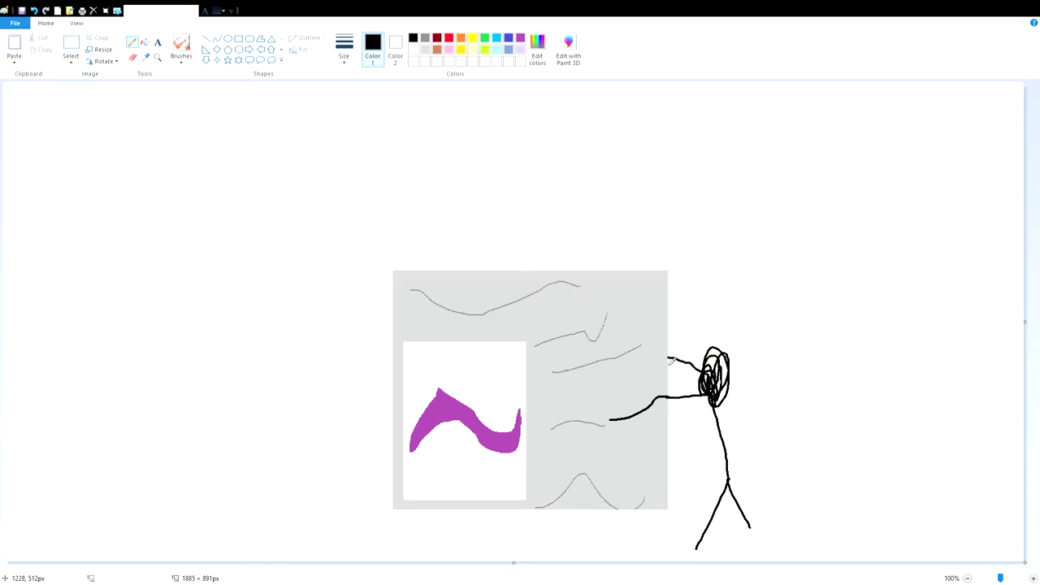
pyautogui.moveTo(725, 348)
pyautogui.mouseDown()
pyautogui.moveTo(776, 362)
pyautogui.moveTo(754, 337)
pyautogui.moveTo(770, 371)
pyautogui.moveTo(736, 391)
pyautogui.moveTo(750, 344)
pyautogui.mouseUp()
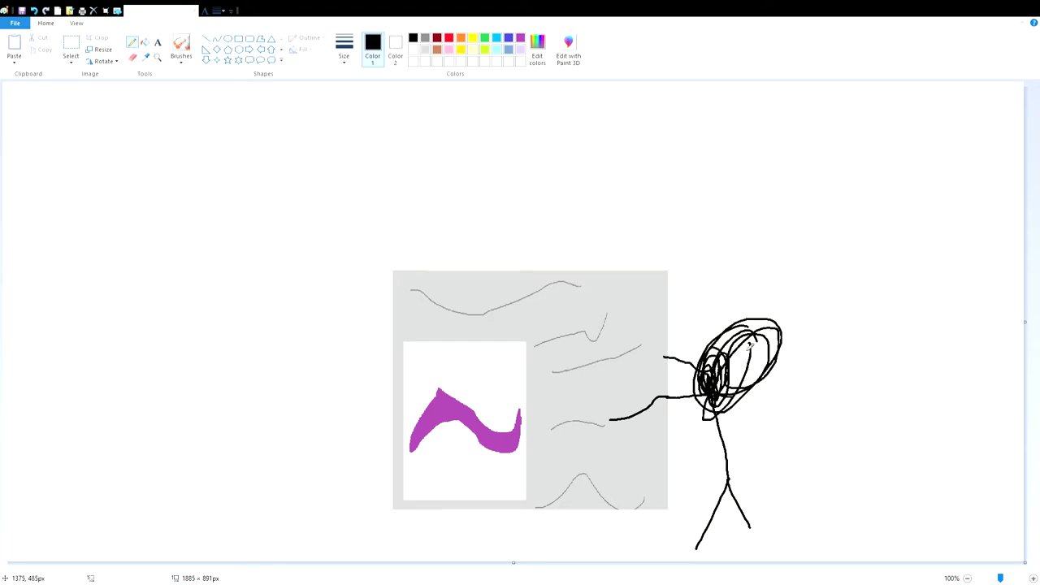
pyautogui.click(71, 45)
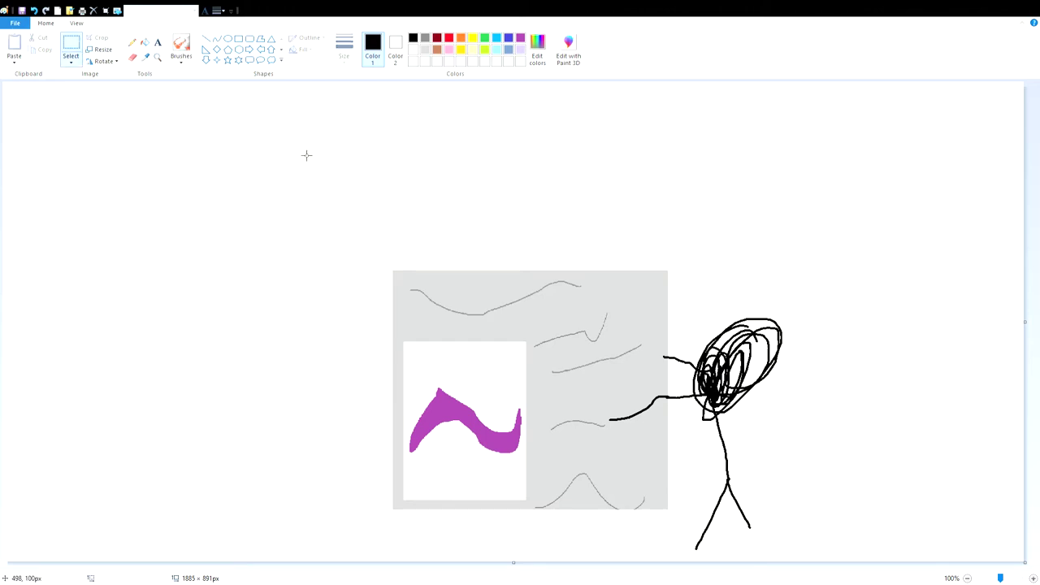
pyautogui.moveTo(663, 562); pyautogui.dragTo(929, 318)
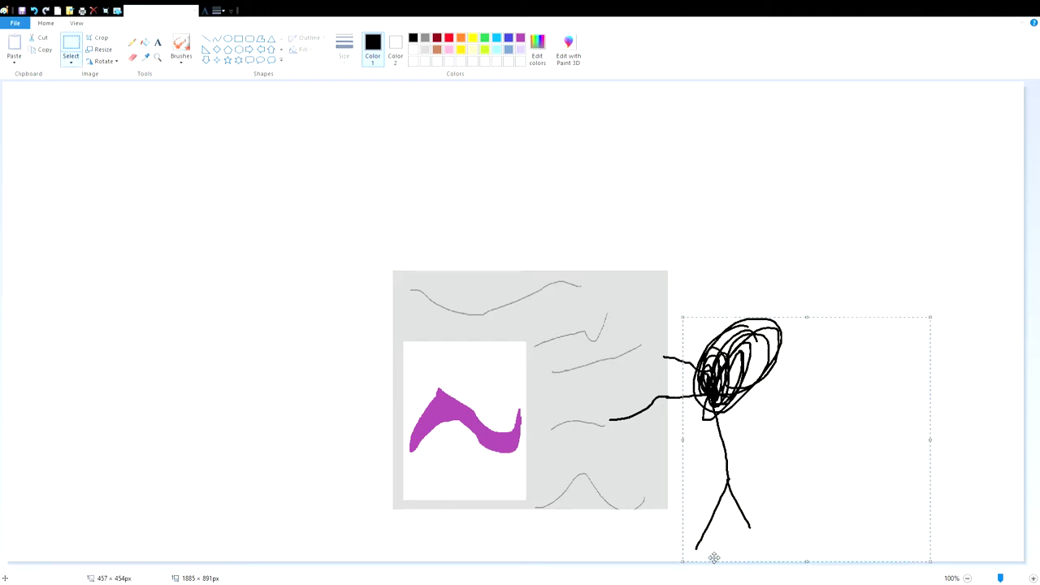
pyautogui.click(720, 244)
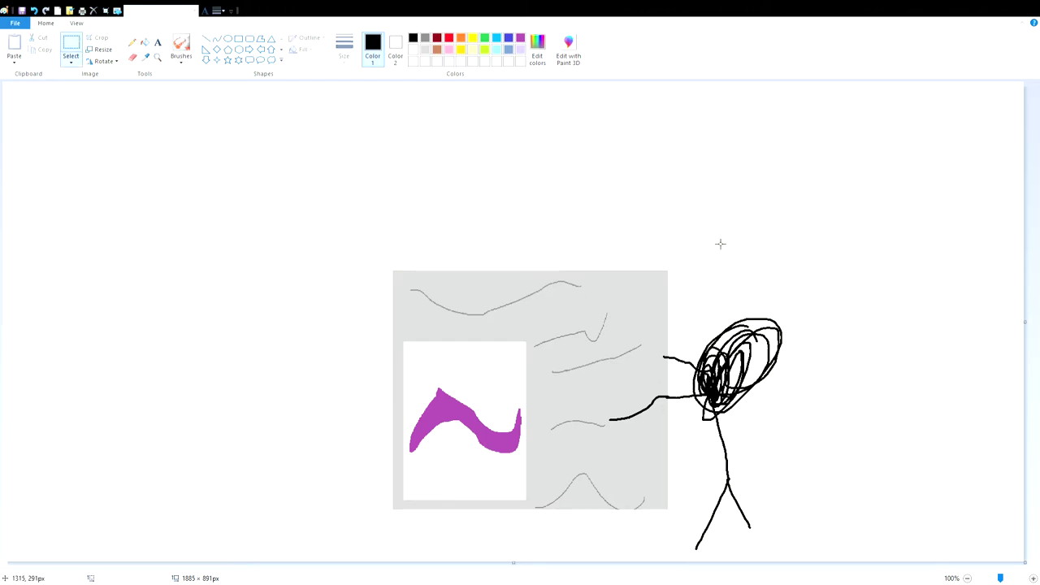
pyautogui.click(36, 11)
pyautogui.click(36, 11)
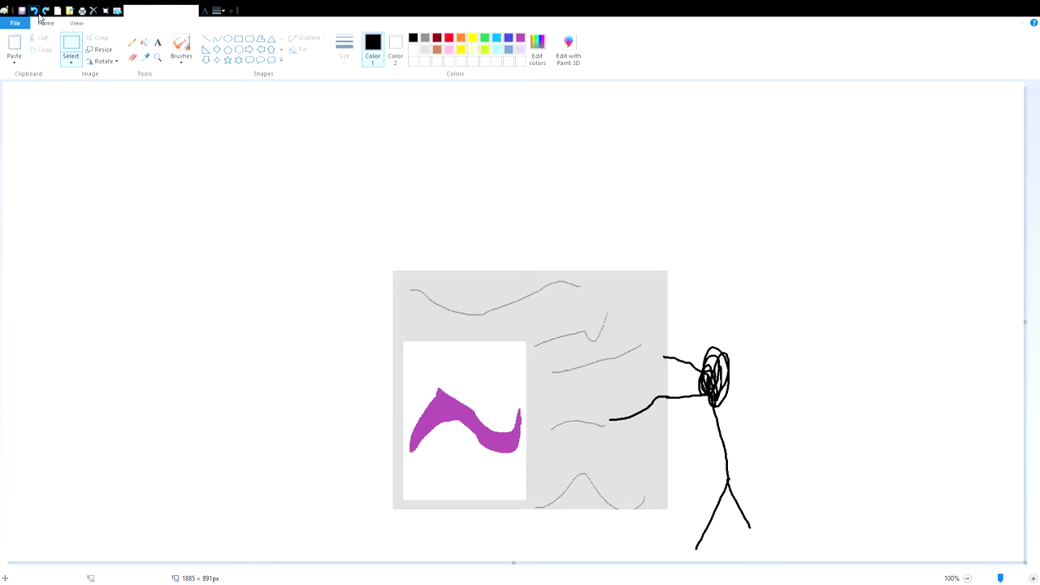
# Step: Scribble a large black tangle over the stick figure's head and arms, and shift the whole scene slightly up and to the left
pyautogui.click(132, 42)
pyautogui.moveTo(743, 364)
pyautogui.mouseDown()
pyautogui.moveTo(680, 342)
pyautogui.moveTo(644, 408)
pyautogui.moveTo(629, 375)
pyautogui.moveTo(665, 346)
pyautogui.moveTo(707, 372)
pyautogui.moveTo(731, 359)
pyautogui.moveTo(670, 386)
pyautogui.moveTo(689, 361)
pyautogui.moveTo(655, 375)
pyautogui.moveTo(642, 361)
pyautogui.mouseUp()
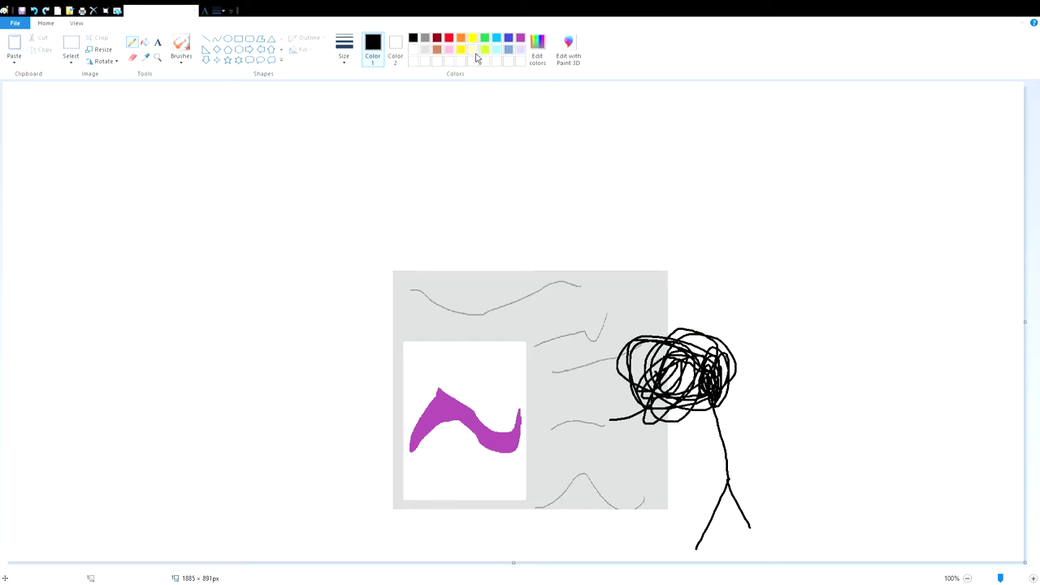
pyautogui.click(71, 45)
pyautogui.moveTo(116, 103); pyautogui.dragTo(975, 562)
pyautogui.moveTo(876, 505); pyautogui.dragTo(864, 485)
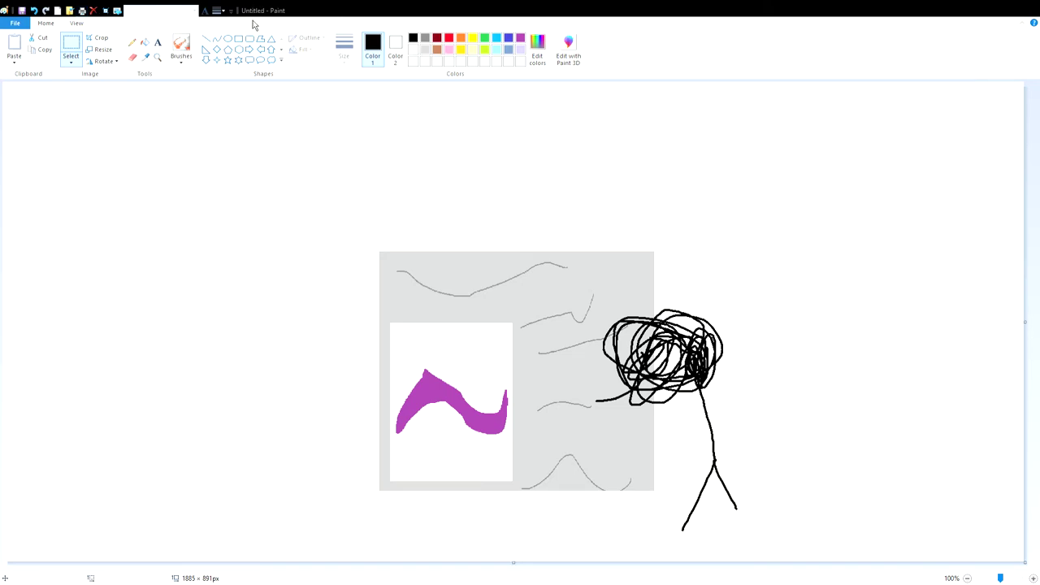
# Step: Delete the gray panel and stick figure scene to leave a blank white canvas
pyautogui.click(222, 135)
pyautogui.hotkey('ctrl', 'z')
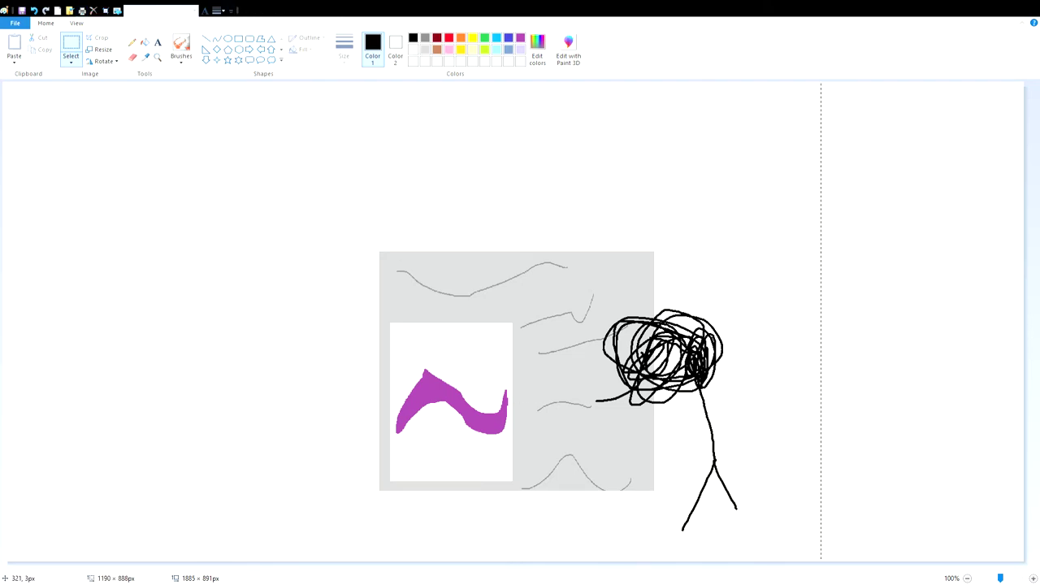
pyautogui.press('Delete')
# Step: Draw a large black running stick figure with a scribbled head and both arms stretched to the left
pyautogui.click(131, 43)
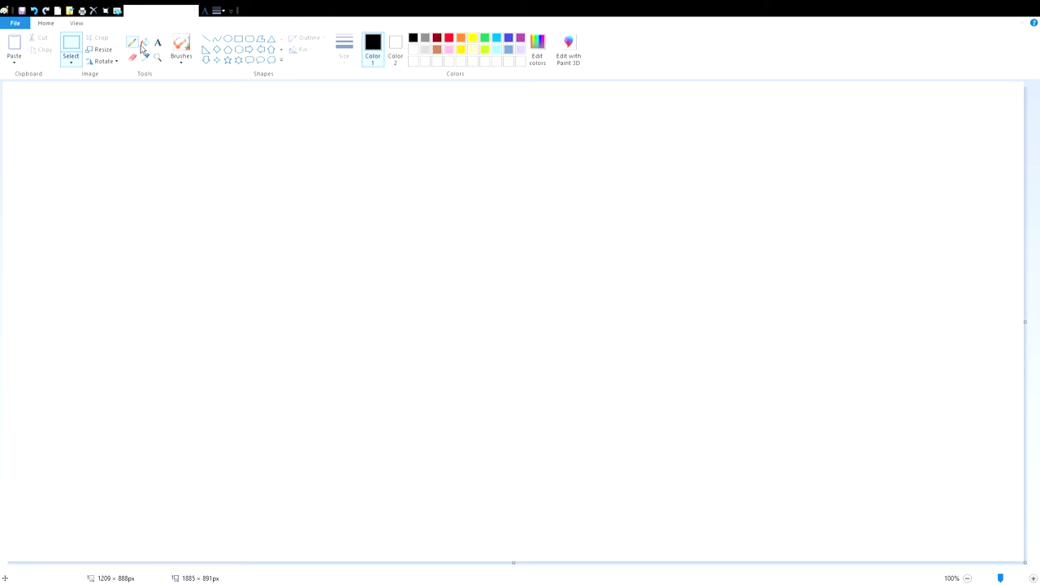
pyautogui.moveTo(227, 394)
pyautogui.mouseDown()
pyautogui.moveTo(473, 388)
pyautogui.moveTo(490, 486)
pyautogui.mouseUp()
pyautogui.moveTo(333, 319)
pyautogui.mouseDown()
pyautogui.moveTo(344, 183)
pyautogui.moveTo(338, 226)
pyautogui.moveTo(257, 240)
pyautogui.moveTo(169, 177)
pyautogui.mouseUp()
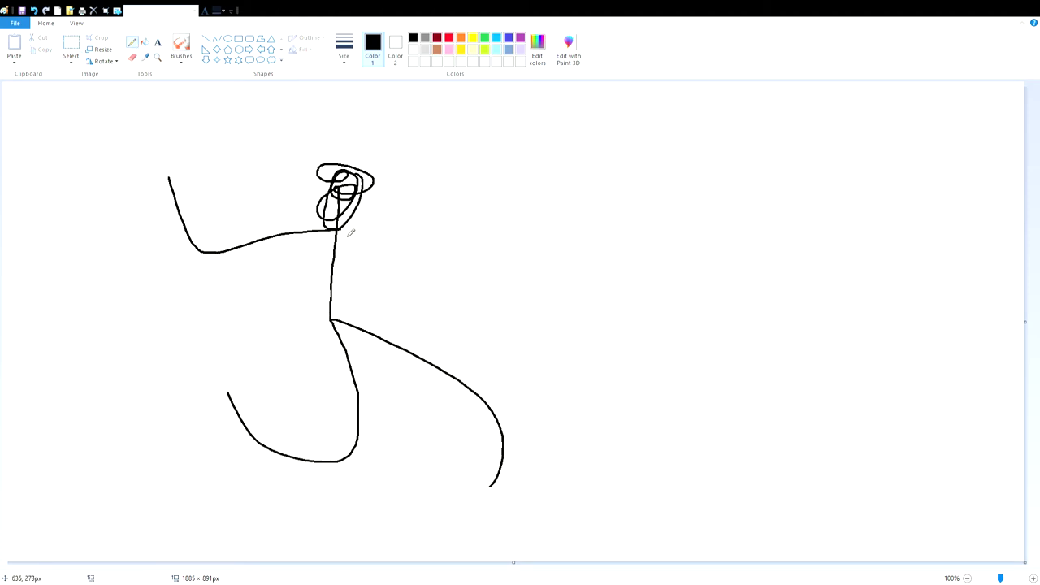
pyautogui.moveTo(336, 231); pyautogui.dragTo(86, 254)
# Step: Select the running stick figure, move it off the canvas to the right, and delete it
pyautogui.click(71, 45)
pyautogui.moveTo(37, 126); pyautogui.dragTo(615, 488)
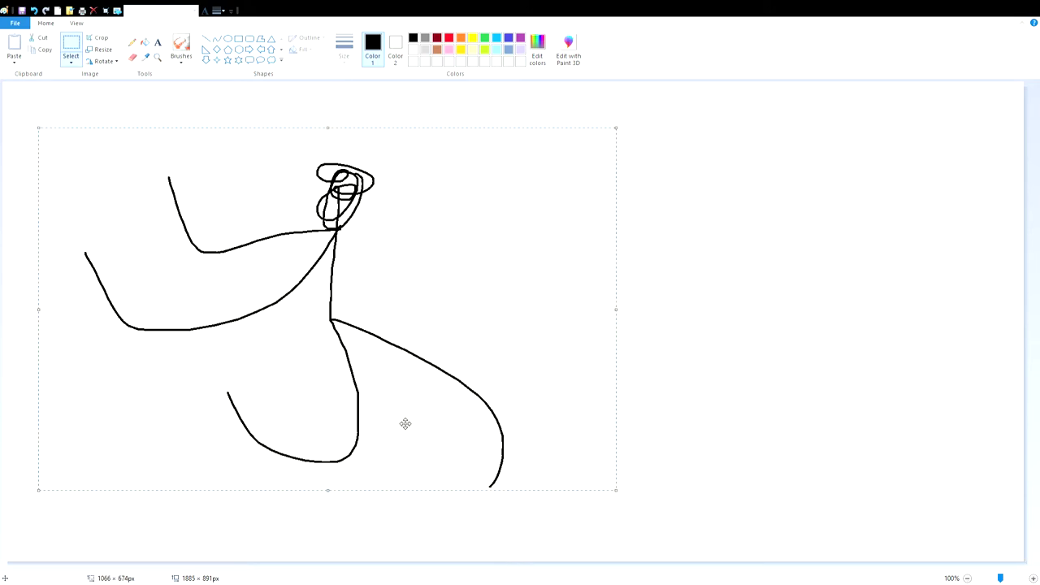
pyautogui.moveTo(423, 412)
pyautogui.mouseDown()
pyautogui.moveTo(719, 438)
pyautogui.moveTo(666, 398)
pyautogui.moveTo(775, 430)
pyautogui.moveTo(929, 414)
pyautogui.moveTo(854, 404)
pyautogui.moveTo(1031, 439)
pyautogui.moveTo(1006, 405)
pyautogui.mouseUp()
pyautogui.click(1038, 411)
pyautogui.click(93, 11)
# Step: Draw an L-shaped purple worm in the lower-right half of the canvas and fill it with purple
pyautogui.click(132, 42)
pyautogui.click(520, 38)
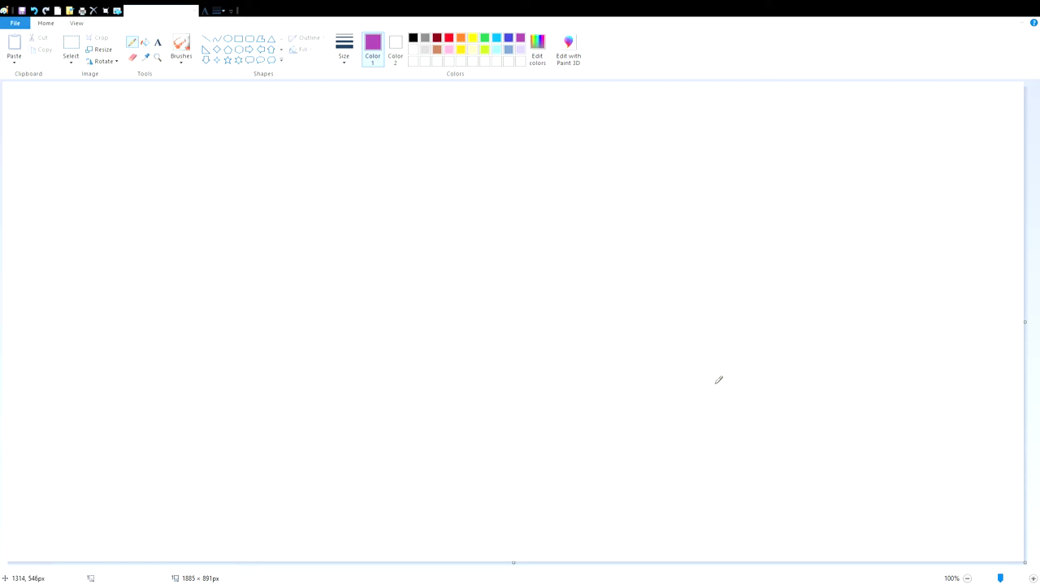
pyautogui.moveTo(556, 280)
pyautogui.mouseDown()
pyautogui.moveTo(555, 479)
pyautogui.moveTo(596, 495)
pyautogui.moveTo(858, 475)
pyautogui.moveTo(827, 455)
pyautogui.moveTo(671, 462)
pyautogui.moveTo(595, 425)
pyautogui.moveTo(594, 315)
pyautogui.moveTo(574, 271)
pyautogui.mouseUp()
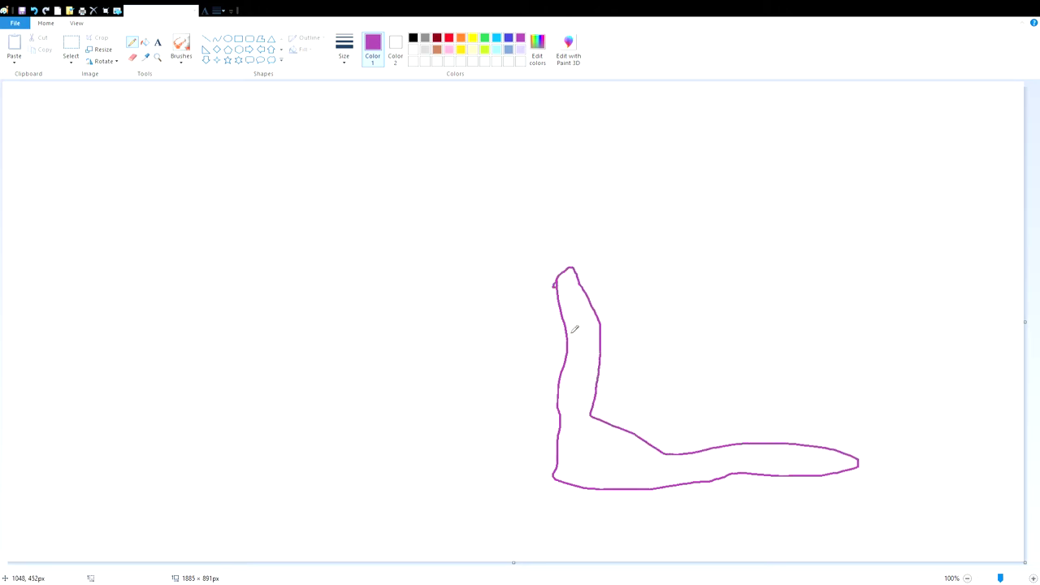
pyautogui.click(145, 42)
pyautogui.click(651, 476)
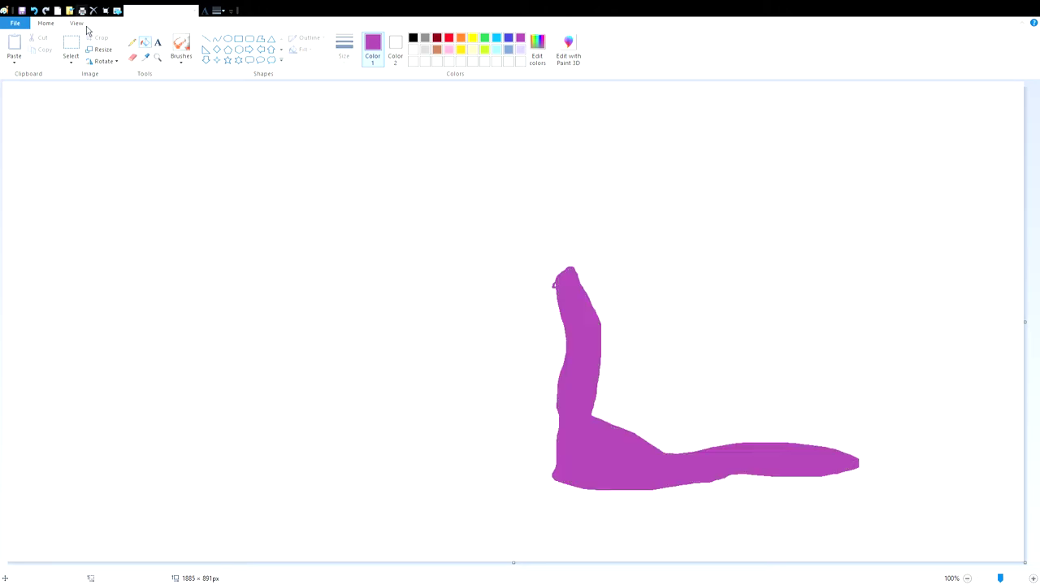
# Step: Outline a large dark gray block against the canvas's upper-left edges and fill it with the same gray
pyautogui.click(131, 42)
pyautogui.click(425, 38)
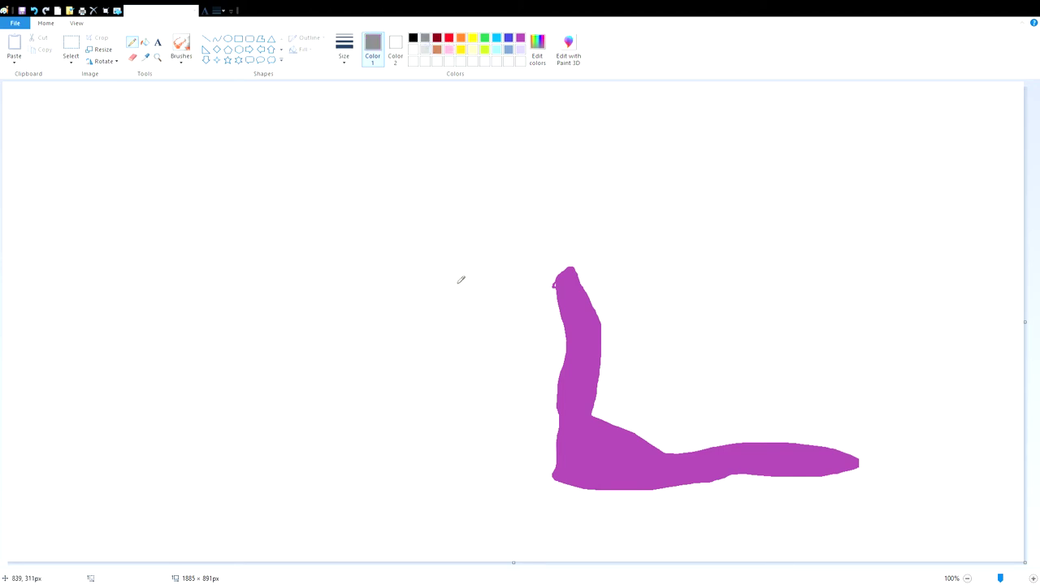
pyautogui.moveTo(438, 536); pyautogui.dragTo(377, 81)
pyautogui.moveTo(438, 538); pyautogui.dragTo(2, 498)
pyautogui.click(145, 42)
pyautogui.click(341, 105)
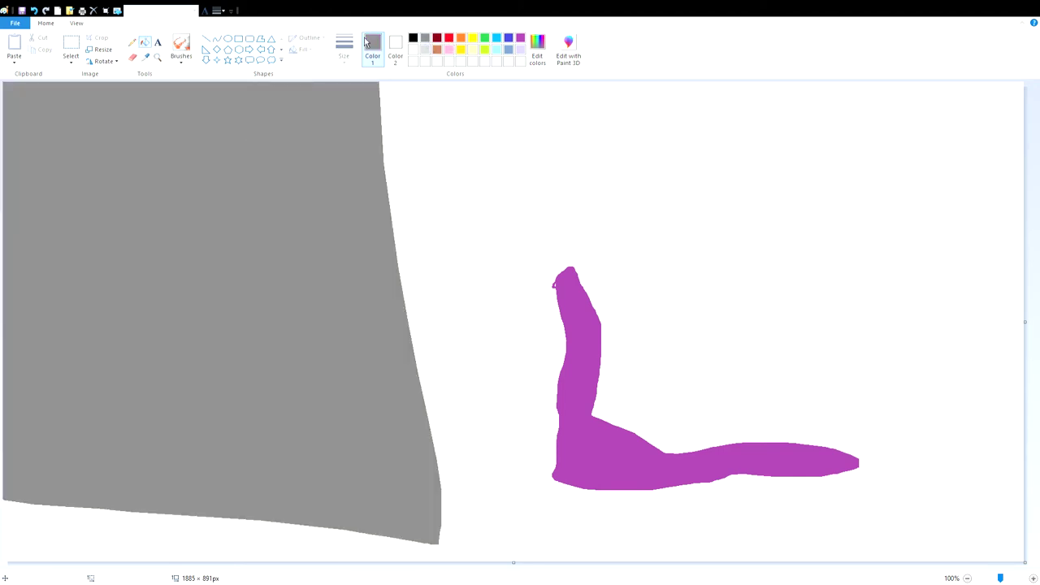
# Step: Select the purple worm, rotate it 90° clockwise, and reposition it beside the gray block
pyautogui.click(71, 45)
pyautogui.moveTo(441, 216); pyautogui.dragTo(1023, 560)
pyautogui.moveTo(873, 477); pyautogui.dragTo(793, 450)
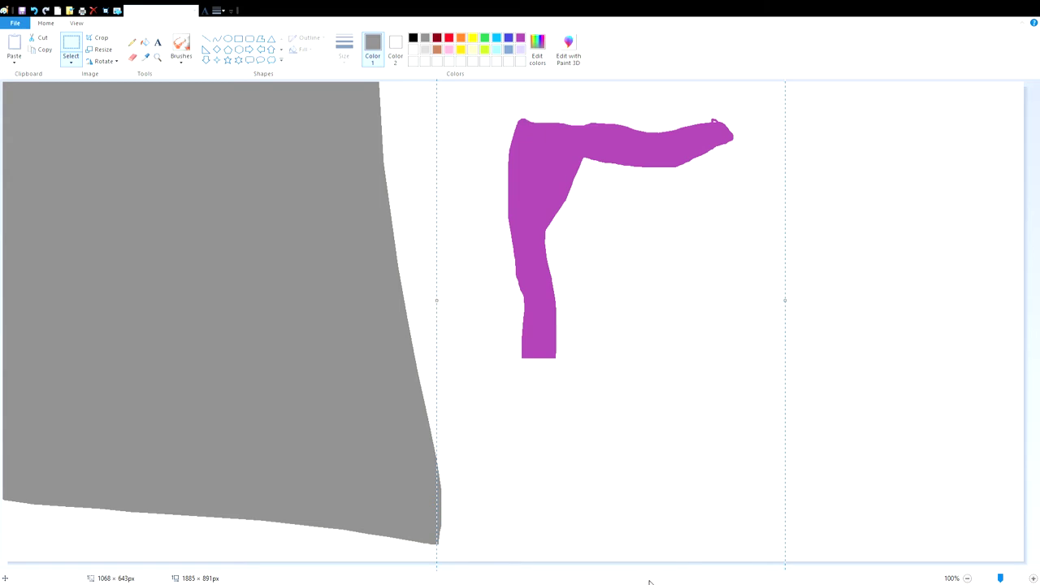
# Step: Select and delete the purple worm and the dark gray block until the canvas is blank
pyautogui.moveTo(620, 464); pyautogui.dragTo(507, 384)
pyautogui.press('Delete')
pyautogui.moveTo(495, 290); pyautogui.dragTo(497, 128)
pyautogui.moveTo(669, 383); pyautogui.dragTo(3, 82)
pyautogui.moveTo(529, 552); pyautogui.dragTo(3, 82)
pyautogui.press('Delete')
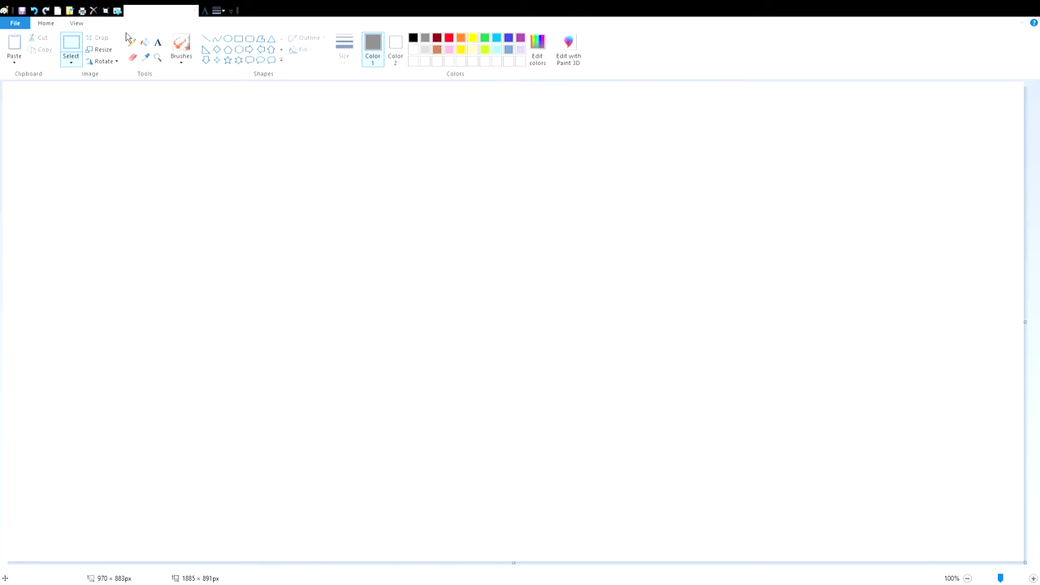
# Step: Outline a tall finger-like shape rising from the canvas's lower edge near the middle and fill it with dark gray
pyautogui.click(131, 41)
pyautogui.moveTo(553, 120)
pyautogui.mouseDown()
pyautogui.moveTo(771, 487)
pyautogui.moveTo(785, 561)
pyautogui.mouseUp()
pyautogui.moveTo(552, 121)
pyautogui.mouseDown()
pyautogui.moveTo(509, 331)
pyautogui.moveTo(533, 484)
pyautogui.moveTo(532, 562)
pyautogui.mouseUp()
pyautogui.click(145, 42)
pyautogui.click(576, 317)
# Step: Draw a lavender dividing line down the gray shape and fill the strip along its right side with lavender
pyautogui.click(133, 43)
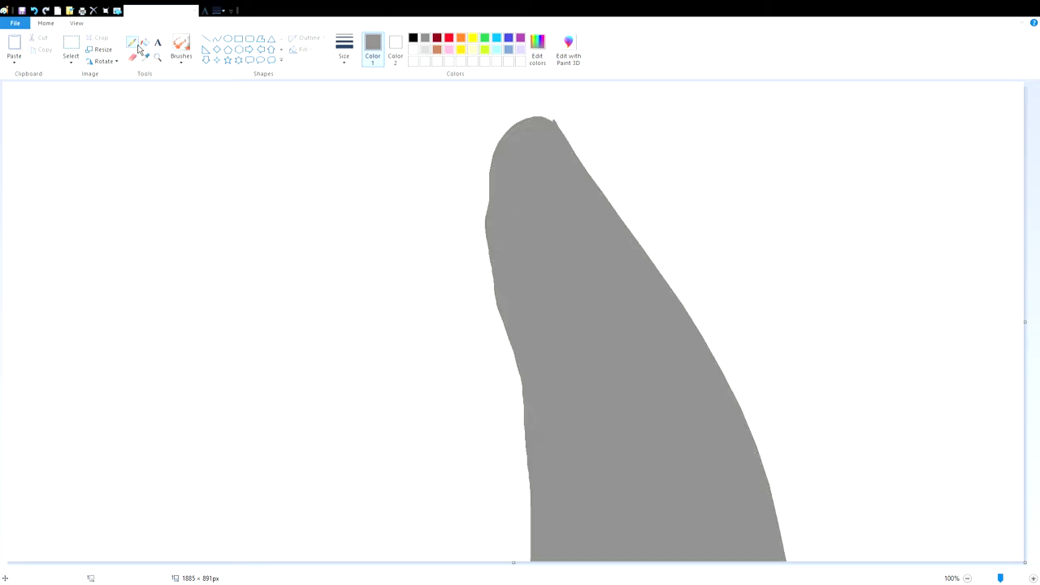
pyautogui.click(520, 37)
pyautogui.click(520, 49)
pyautogui.moveTo(530, 120)
pyautogui.mouseDown()
pyautogui.moveTo(536, 178)
pyautogui.moveTo(715, 398)
pyautogui.moveTo(772, 561)
pyautogui.mouseUp()
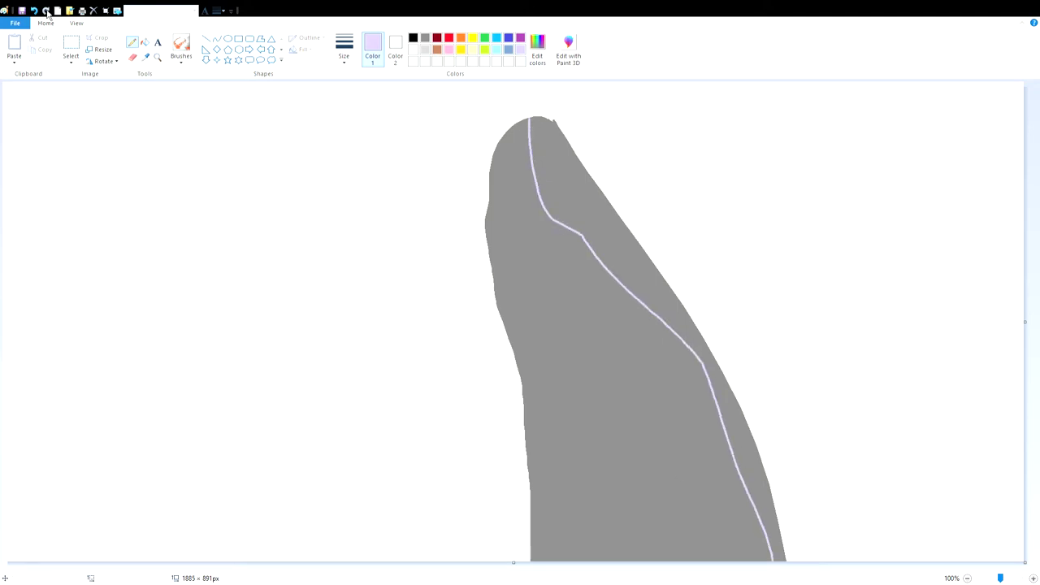
pyautogui.click(145, 42)
pyautogui.click(550, 155)
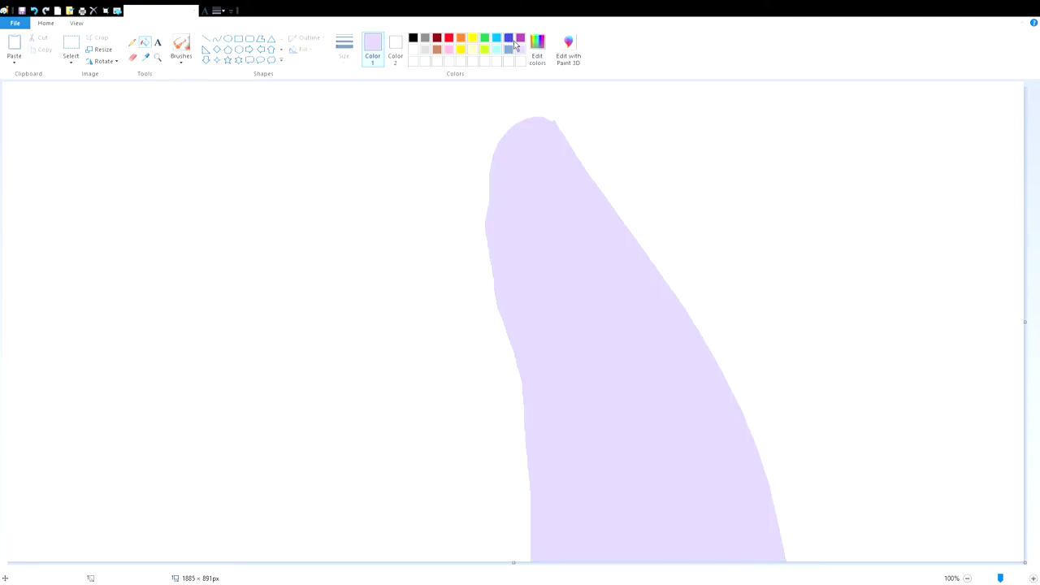
pyautogui.hotkey('ctrl', 'z')
pyautogui.click(132, 43)
pyautogui.click(145, 42)
pyautogui.click(541, 164)
# Step: Outline a small purple worm across the tip of the gray shape and fill all its parts with purple
pyautogui.click(520, 39)
pyautogui.click(132, 42)
pyautogui.moveTo(539, 118)
pyautogui.mouseDown()
pyautogui.moveTo(496, 121)
pyautogui.moveTo(479, 153)
pyautogui.moveTo(534, 138)
pyautogui.mouseUp()
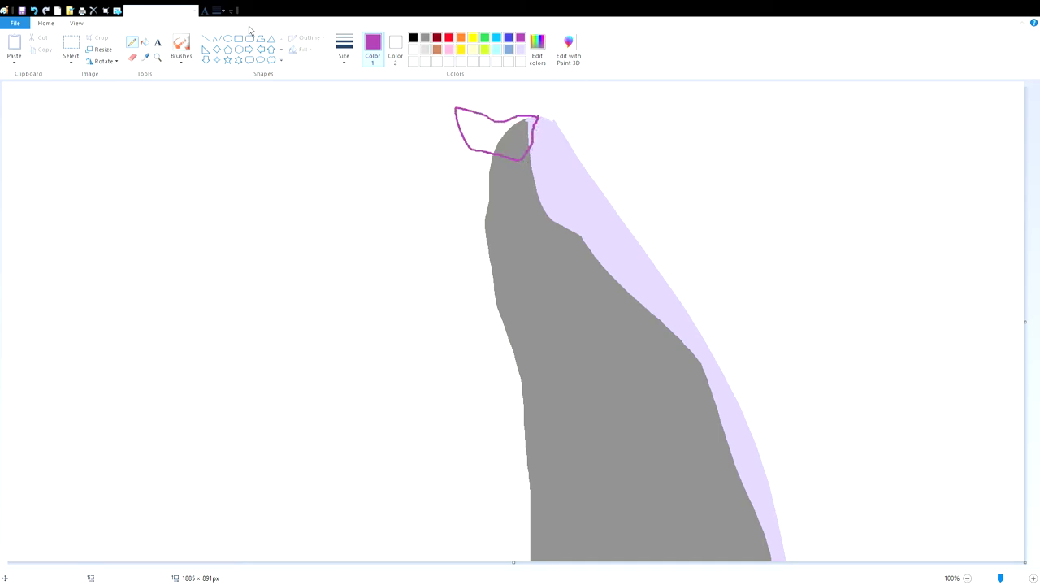
pyautogui.click(145, 43)
pyautogui.click(486, 134)
pyautogui.click(511, 141)
pyautogui.click(532, 122)
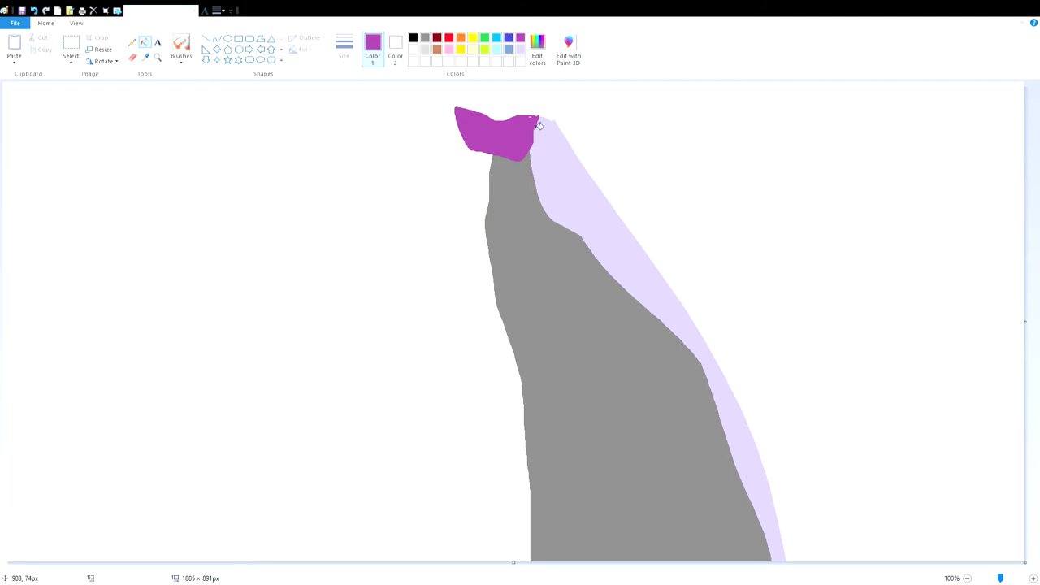
# Step: Select the whole gray shape together with the purple worm and delete it
pyautogui.click(70, 50)
pyautogui.moveTo(715, 349); pyautogui.dragTo(822, 562)
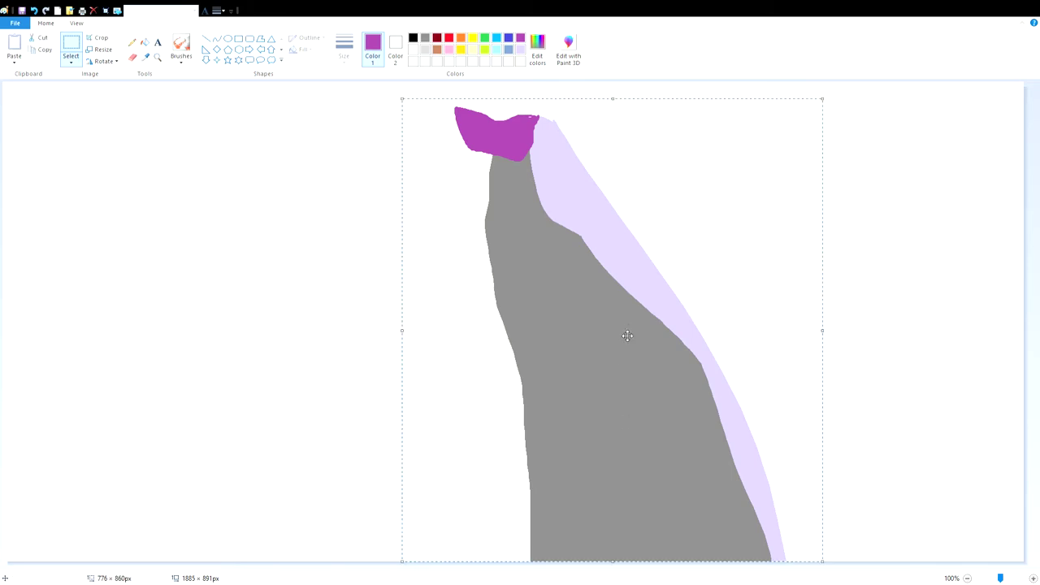
pyautogui.click(93, 10)
# Step: Draw a large black stick figure with a scribbled head, a curved body and two arms reaching left
pyautogui.click(413, 38)
pyautogui.moveTo(451, 112)
pyautogui.mouseDown()
pyautogui.moveTo(422, 234)
pyautogui.moveTo(587, 203)
pyautogui.moveTo(549, 219)
pyautogui.moveTo(500, 378)
pyautogui.moveTo(558, 558)
pyautogui.mouseUp()
pyautogui.moveTo(493, 323); pyautogui.dragTo(343, 279)
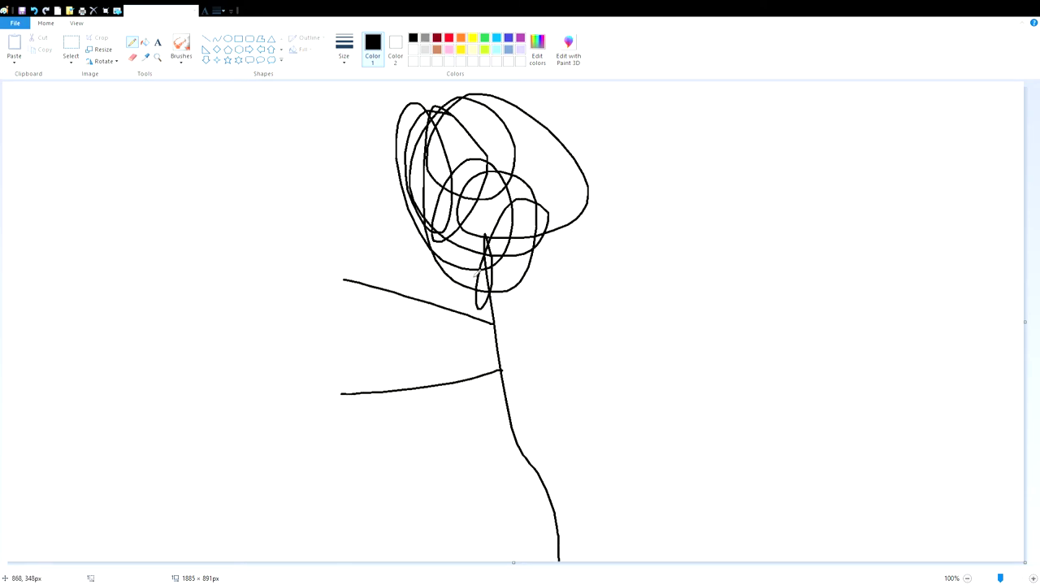
# Step: Draw a large black box at the ends of the figure's arms and scribble several black marks inside it
pyautogui.moveTo(345, 270)
pyautogui.mouseDown()
pyautogui.moveTo(355, 437)
pyautogui.moveTo(208, 455)
pyautogui.moveTo(54, 300)
pyautogui.moveTo(80, 219)
pyautogui.moveTo(315, 242)
pyautogui.moveTo(342, 281)
pyautogui.mouseUp()
pyautogui.moveTo(155, 250)
pyautogui.mouseDown()
pyautogui.moveTo(240, 313)
pyautogui.moveTo(213, 390)
pyautogui.mouseUp()
pyautogui.moveTo(199, 283); pyautogui.dragTo(288, 296)
pyautogui.moveTo(244, 367); pyautogui.dragTo(305, 374)
pyautogui.moveTo(238, 303)
pyautogui.mouseDown()
pyautogui.moveTo(132, 331)
pyautogui.moveTo(160, 317)
pyautogui.mouseUp()
# Step: Select the area to the right of the scribbled head, move it onto the head, and delete it
pyautogui.click(520, 37)
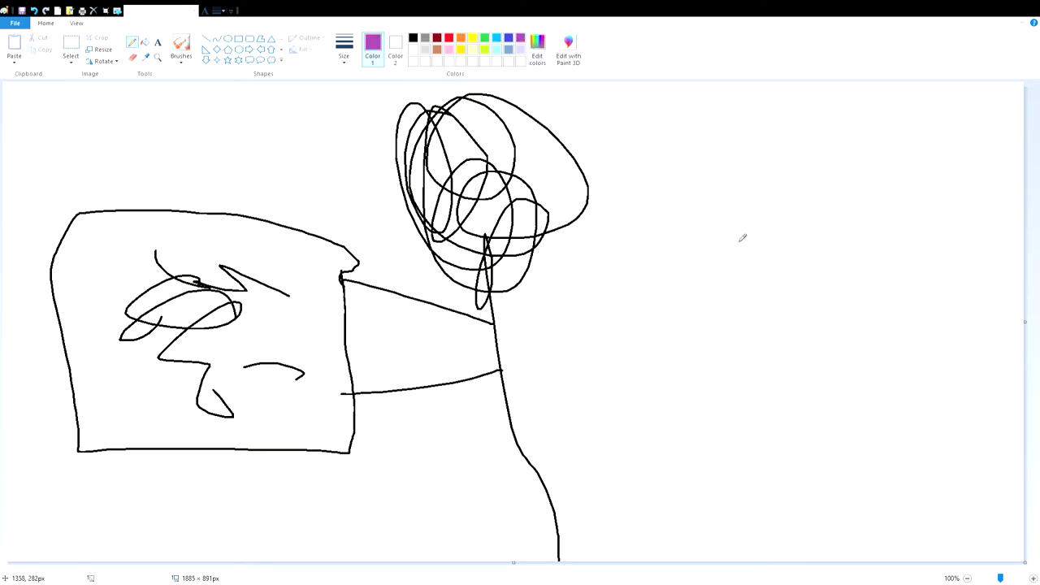
pyautogui.click(71, 45)
pyautogui.moveTo(684, 200); pyautogui.dragTo(785, 325)
pyautogui.moveTo(771, 290)
pyautogui.mouseDown()
pyautogui.moveTo(684, 281)
pyautogui.moveTo(684, 346)
pyautogui.moveTo(629, 476)
pyautogui.moveTo(740, 336)
pyautogui.moveTo(743, 279)
pyautogui.moveTo(615, 246)
pyautogui.mouseUp()
pyautogui.click(93, 11)
# Step: Select the stick figure together with its box and delete them
pyautogui.moveTo(662, 87); pyautogui.dragTo(142, 561)
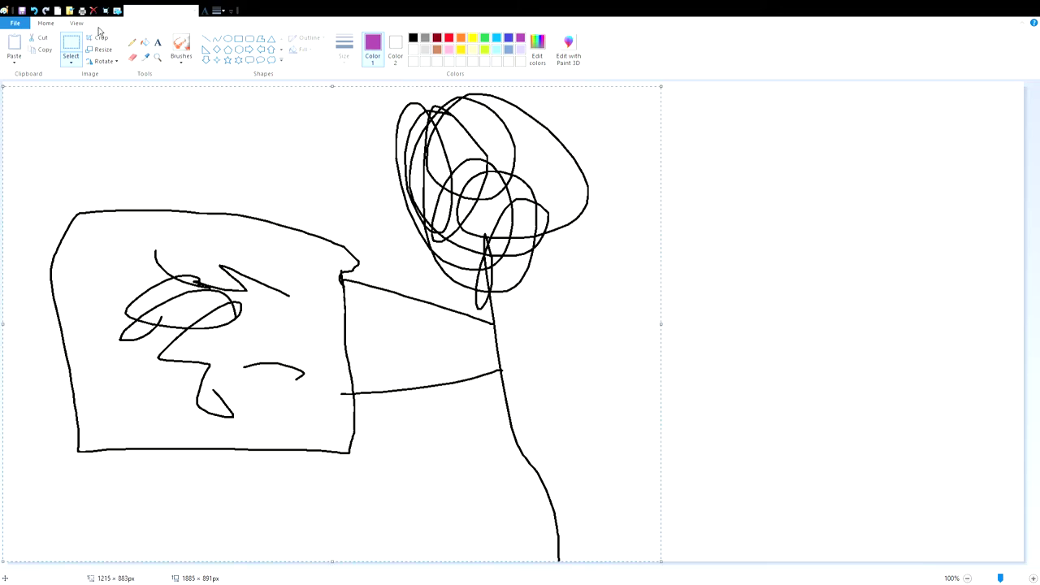
pyautogui.click(94, 11)
pyautogui.click(145, 42)
# Step: Draw a winding black double-walled tube with an upright oval at its inner end and walls extending from its right-hand opening
pyautogui.click(131, 41)
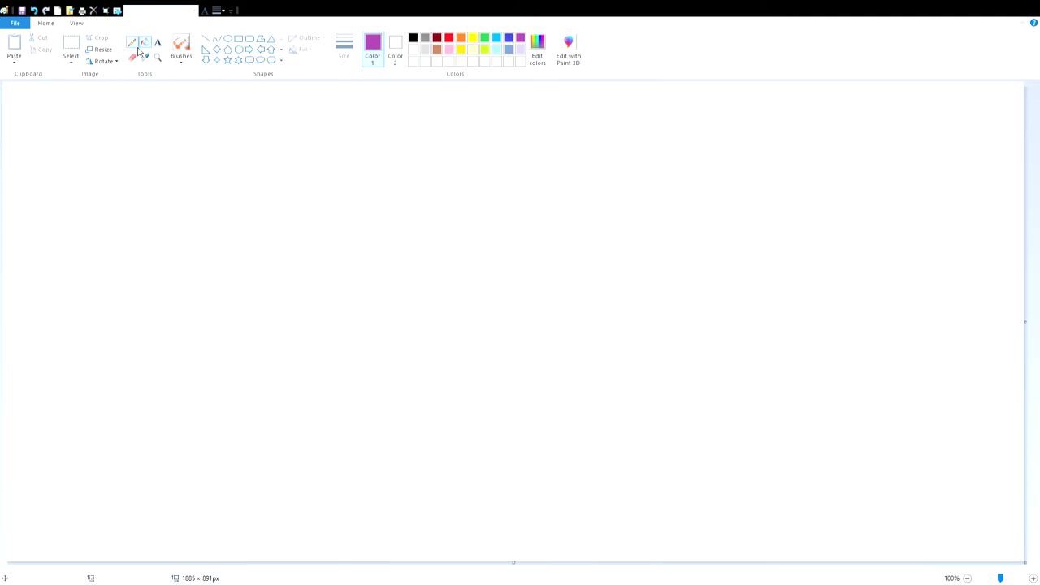
pyautogui.click(413, 38)
pyautogui.moveTo(555, 286)
pyautogui.mouseDown()
pyautogui.moveTo(589, 369)
pyautogui.moveTo(605, 254)
pyautogui.moveTo(580, 169)
pyautogui.moveTo(559, 252)
pyautogui.moveTo(497, 261)
pyautogui.moveTo(406, 384)
pyautogui.moveTo(401, 412)
pyautogui.mouseUp()
pyautogui.moveTo(555, 290)
pyautogui.mouseDown()
pyautogui.moveTo(504, 398)
pyautogui.moveTo(398, 471)
pyautogui.moveTo(357, 234)
pyautogui.moveTo(399, 250)
pyautogui.mouseUp()
pyautogui.moveTo(402, 411)
pyautogui.mouseDown()
pyautogui.moveTo(383, 360)
pyautogui.moveTo(451, 268)
pyautogui.moveTo(328, 166)
pyautogui.mouseUp()
pyautogui.moveTo(399, 255)
pyautogui.mouseDown()
pyautogui.moveTo(411, 217)
pyautogui.moveTo(334, 217)
pyautogui.moveTo(242, 376)
pyautogui.mouseUp()
pyautogui.moveTo(327, 167)
pyautogui.mouseDown()
pyautogui.moveTo(188, 256)
pyautogui.moveTo(181, 403)
pyautogui.moveTo(291, 528)
pyautogui.moveTo(584, 562)
pyautogui.moveTo(854, 369)
pyautogui.mouseUp()
pyautogui.moveTo(242, 375)
pyautogui.mouseDown()
pyautogui.moveTo(275, 451)
pyautogui.moveTo(391, 509)
pyautogui.moveTo(516, 514)
pyautogui.moveTo(692, 378)
pyautogui.moveTo(838, 281)
pyautogui.moveTo(882, 260)
pyautogui.mouseUp()
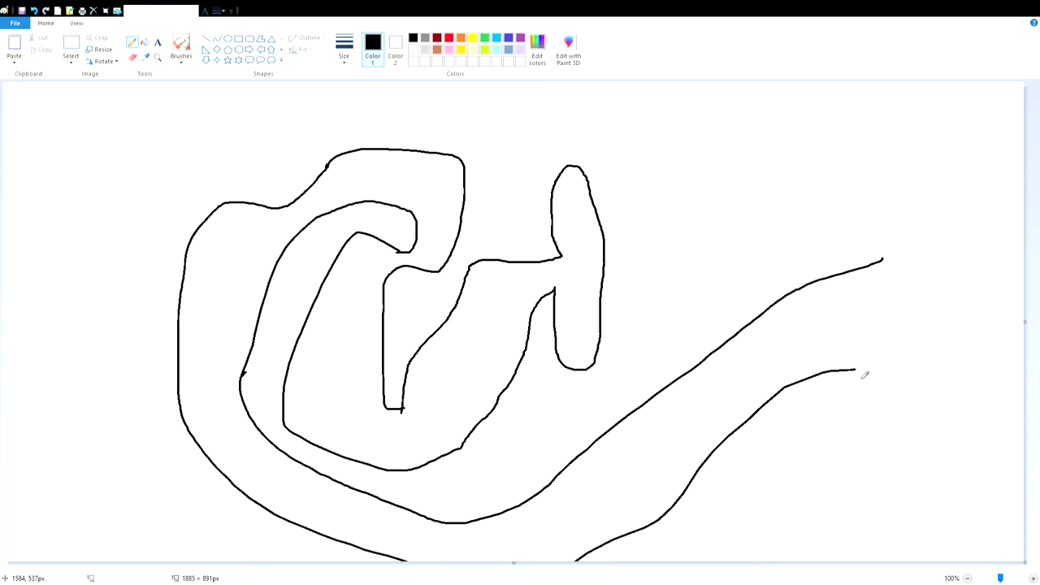
pyautogui.moveTo(854, 370)
pyautogui.mouseDown()
pyautogui.moveTo(889, 371)
pyautogui.moveTo(904, 465)
pyautogui.moveTo(891, 561)
pyautogui.mouseUp()
pyautogui.moveTo(883, 262)
pyautogui.mouseDown()
pyautogui.moveTo(903, 198)
pyautogui.moveTo(903, 81)
pyautogui.mouseUp()
# Step: Scribble black shading inside the oval and trace a purple route through the whole tube and off the canvas's right edge
pyautogui.moveTo(586, 227); pyautogui.dragTo(598, 327)
pyautogui.click(520, 37)
pyautogui.moveTo(700, 224)
pyautogui.mouseDown()
pyautogui.moveTo(610, 268)
pyautogui.moveTo(547, 278)
pyautogui.moveTo(481, 316)
pyautogui.moveTo(389, 435)
pyautogui.moveTo(370, 292)
pyautogui.moveTo(398, 260)
pyautogui.moveTo(452, 232)
pyautogui.moveTo(351, 189)
pyautogui.moveTo(244, 251)
pyautogui.moveTo(329, 502)
pyautogui.moveTo(515, 540)
pyautogui.moveTo(730, 370)
pyautogui.moveTo(1037, 360)
pyautogui.mouseUp()
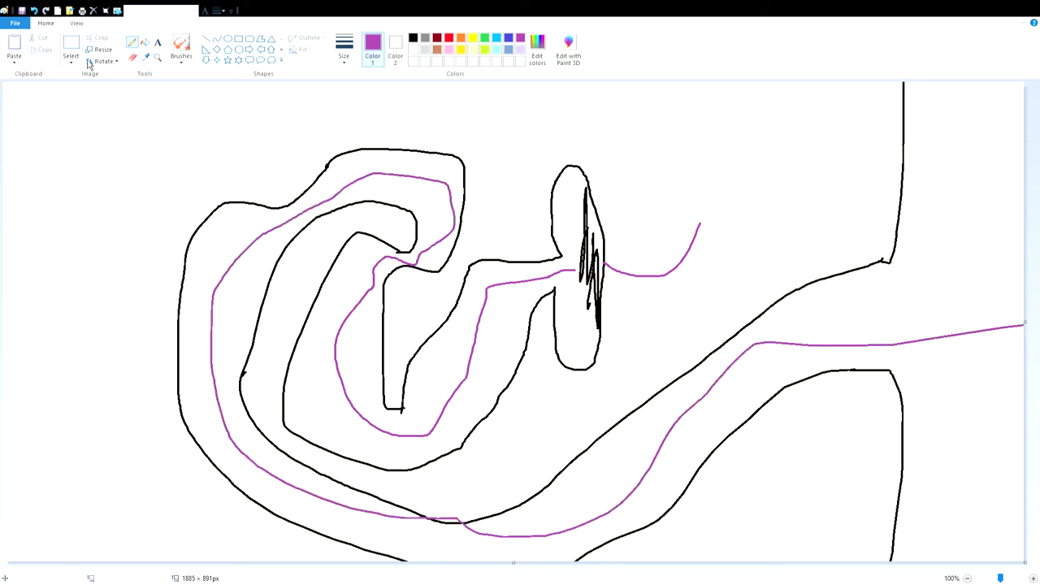
# Step: Set the background color to red and delete the entire drawing so the canvas is solid red
pyautogui.click(425, 50)
pyautogui.click(449, 38)
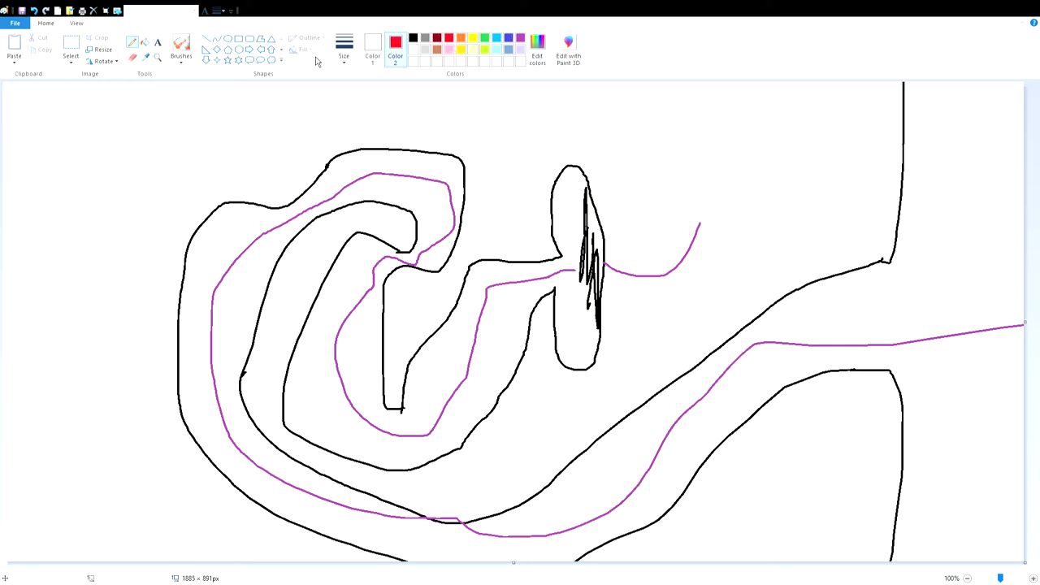
pyautogui.hotkey('ctrl', 'a')
pyautogui.moveTo(504, 344); pyautogui.dragTo(4, 272)
pyautogui.press('Delete')
# Step: Draw a large black-outlined heart at the center of the red canvas and fill it with dark red
pyautogui.click(132, 42)
pyautogui.click(372, 47)
pyautogui.click(414, 38)
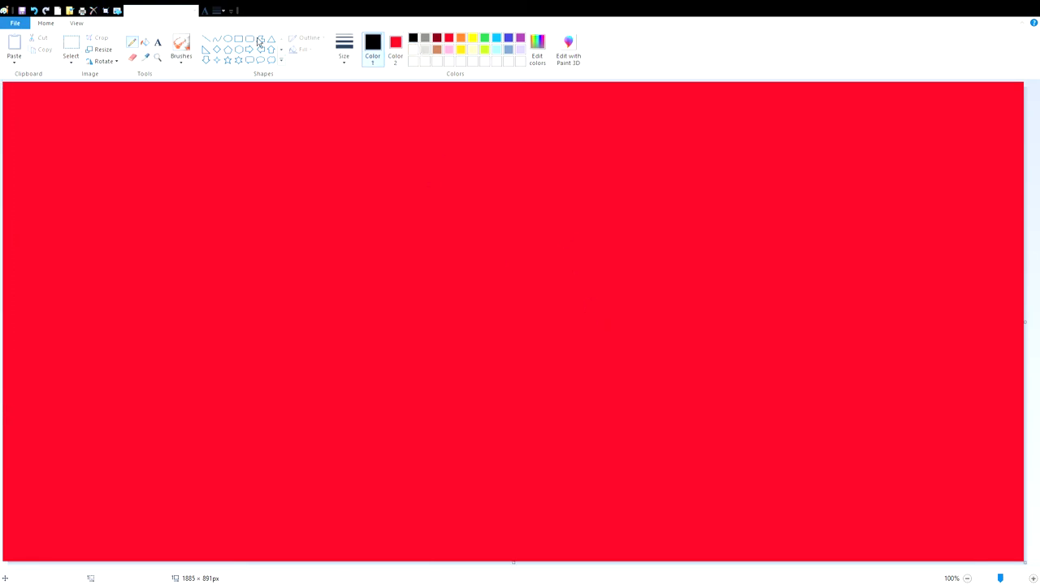
pyautogui.click(281, 49)
pyautogui.click(205, 60)
pyautogui.moveTo(451, 217); pyautogui.dragTo(637, 445)
pyautogui.click(145, 42)
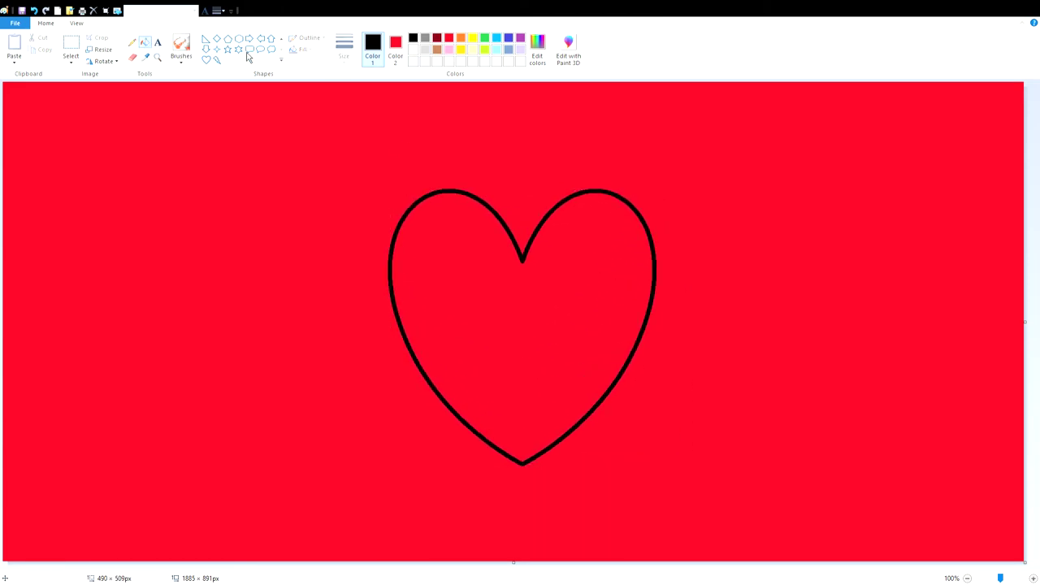
pyautogui.click(438, 38)
pyautogui.click(525, 344)
# Step: Draw seven black lines radiating from the heart's outline to the canvas edges as blood vessels
pyautogui.click(412, 37)
pyautogui.click(133, 41)
pyautogui.moveTo(448, 191); pyautogui.dragTo(377, 82)
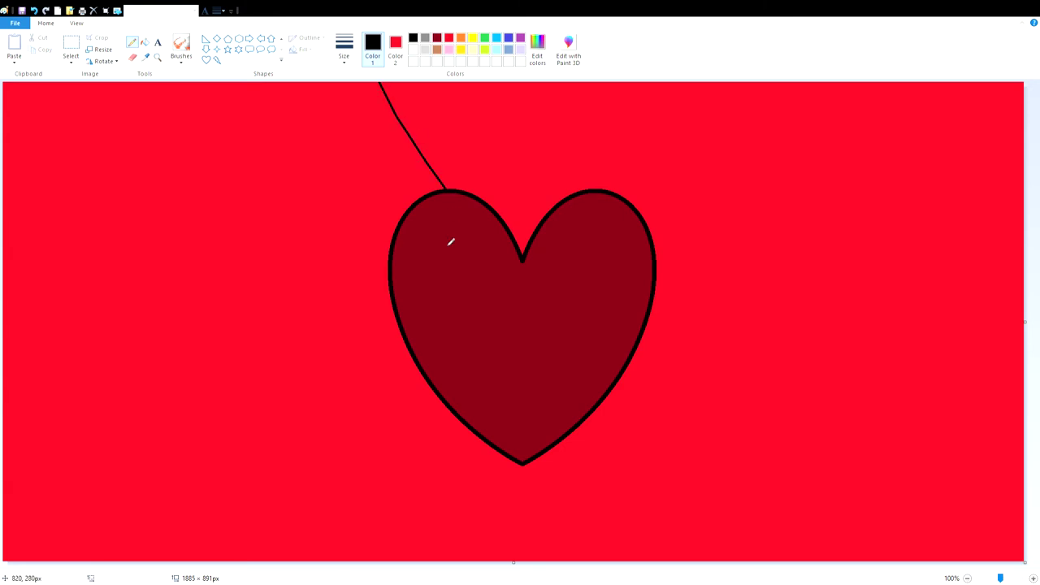
pyautogui.moveTo(390, 256); pyautogui.dragTo(1, 145)
pyautogui.moveTo(435, 384); pyautogui.dragTo(1, 496)
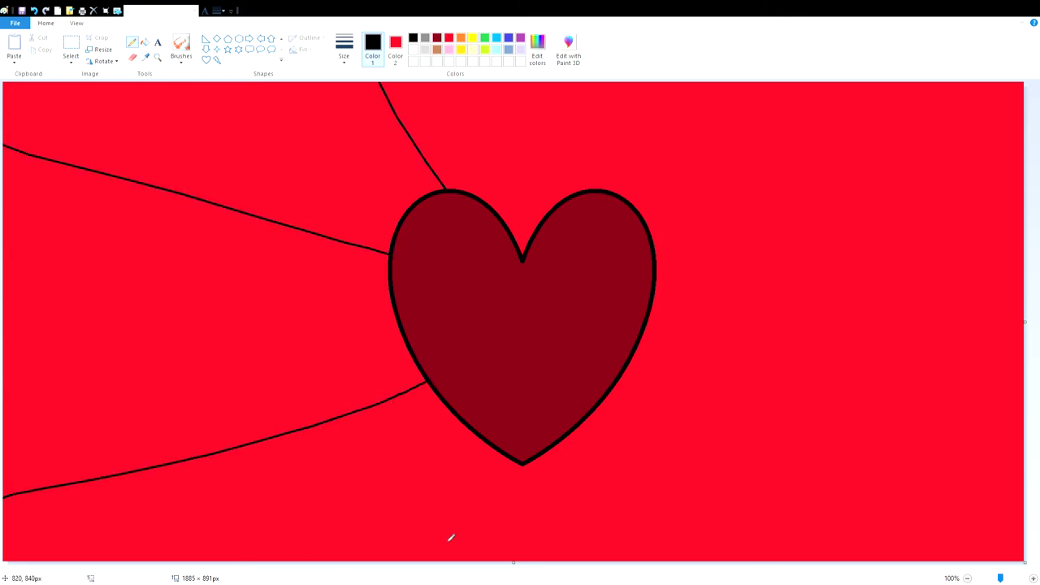
pyautogui.moveTo(520, 467); pyautogui.dragTo(540, 561)
pyautogui.moveTo(592, 414); pyautogui.dragTo(1025, 403)
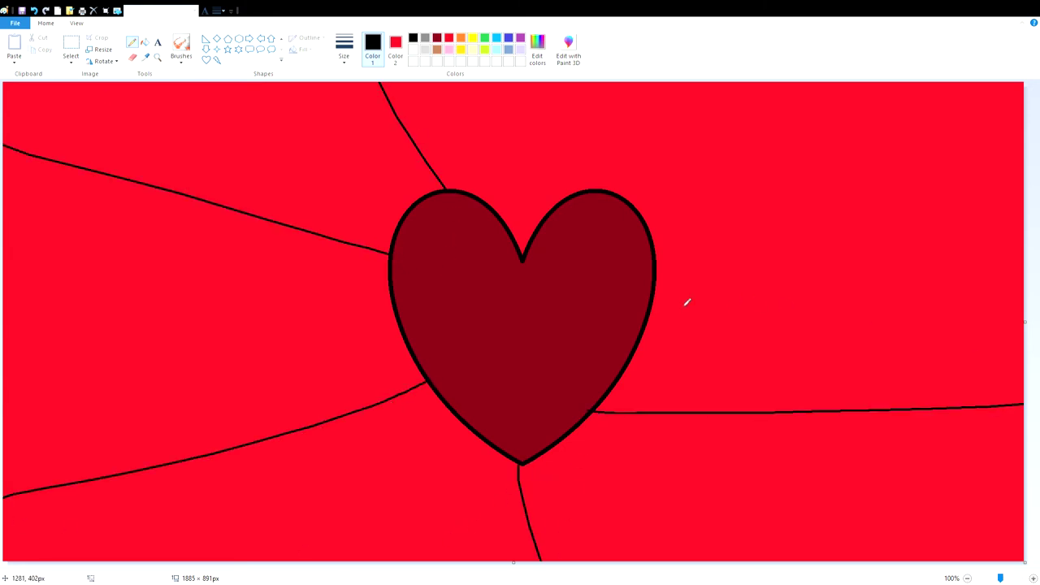
pyautogui.moveTo(654, 309); pyautogui.dragTo(853, 80)
pyautogui.moveTo(600, 191); pyautogui.dragTo(599, 80)
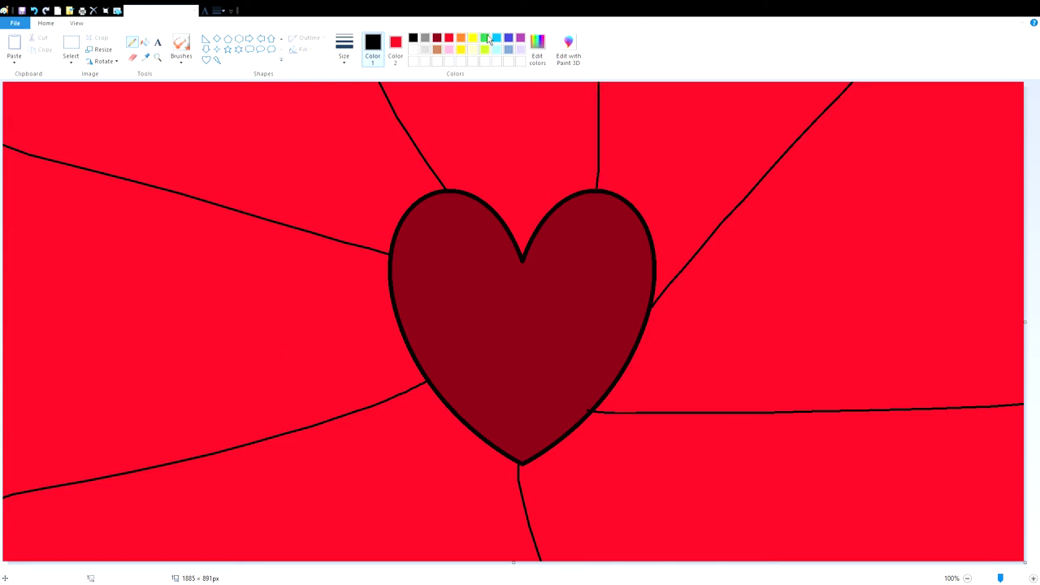
# Step: Outline a small black worm to the left of the heart and fill it with purple
pyautogui.moveTo(294, 271)
pyautogui.mouseDown()
pyautogui.moveTo(233, 293)
pyautogui.moveTo(303, 293)
pyautogui.moveTo(312, 268)
pyautogui.mouseUp()
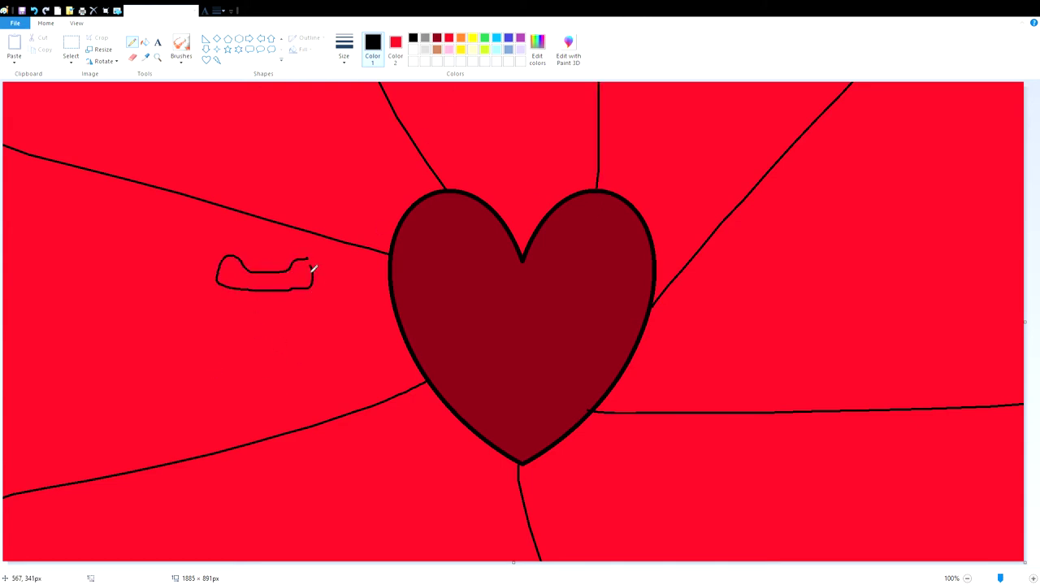
pyautogui.click(145, 43)
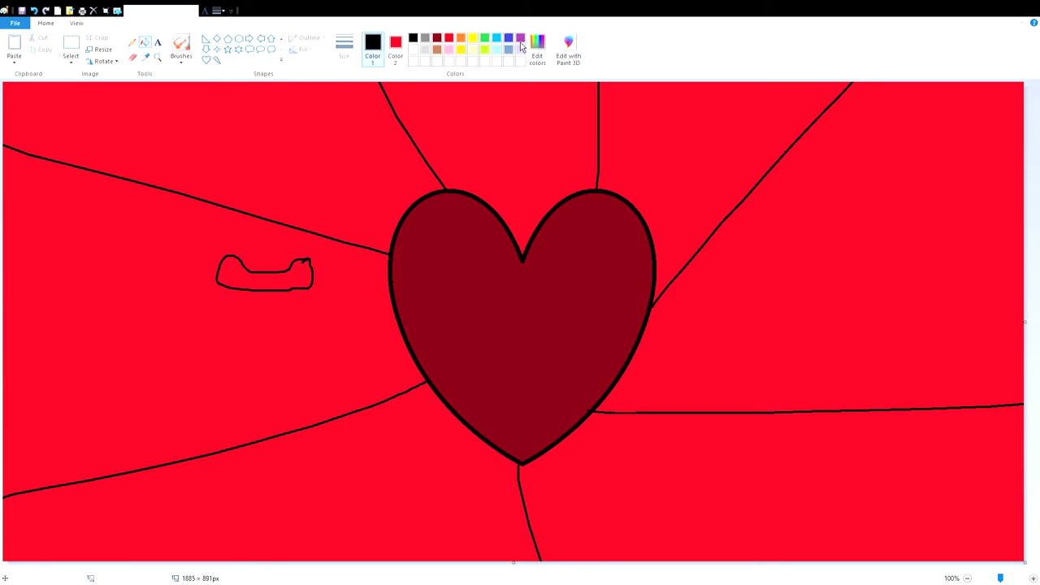
pyautogui.click(520, 38)
pyautogui.click(296, 274)
# Step: Select the small purple worm and delete it from the heart scene
pyautogui.click(71, 44)
pyautogui.moveTo(185, 255); pyautogui.dragTo(467, 348)
pyautogui.click(95, 11)
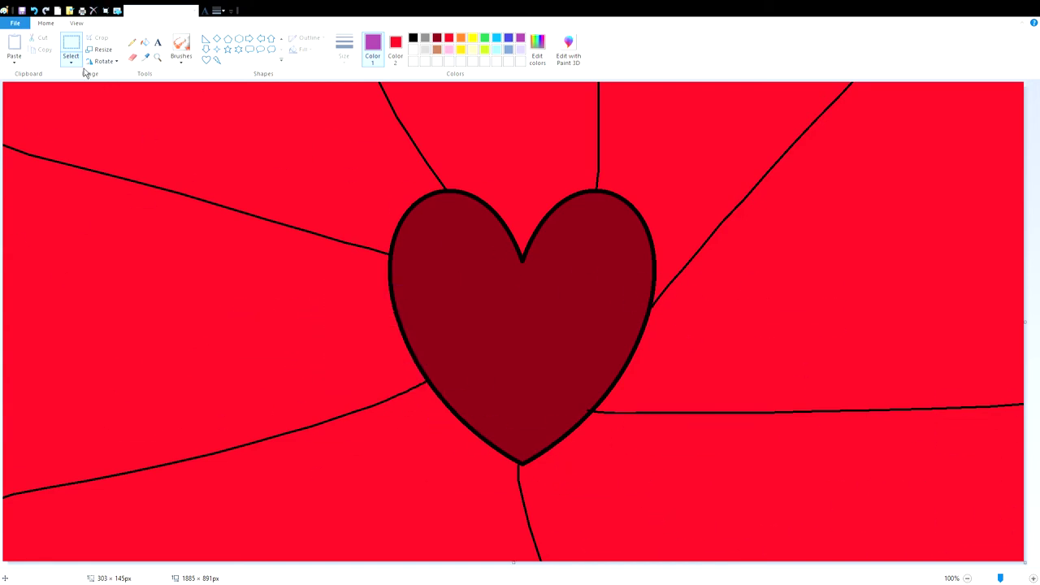
# Step: Clear the heart scene and fill the entire canvas with dark red
pyautogui.hotkey('ctrl', 'a')
pyautogui.press('Delete')
pyautogui.click(148, 45)
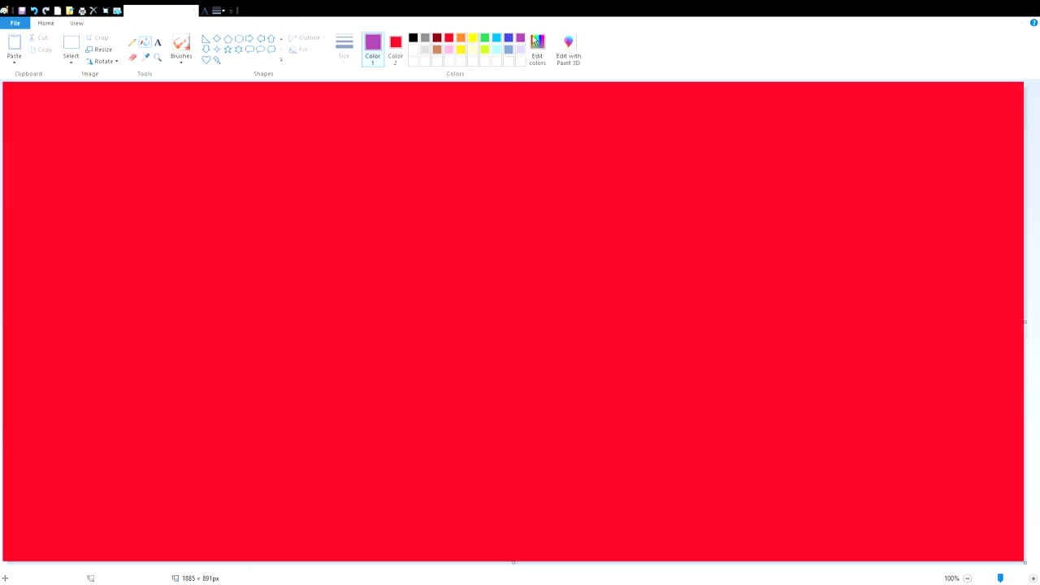
pyautogui.click(437, 41)
pyautogui.click(476, 122)
# Step: Draw two tall black-outlined ovals filled with red, each with a smaller oval inside near its inner edge
pyautogui.click(413, 38)
pyautogui.click(394, 50)
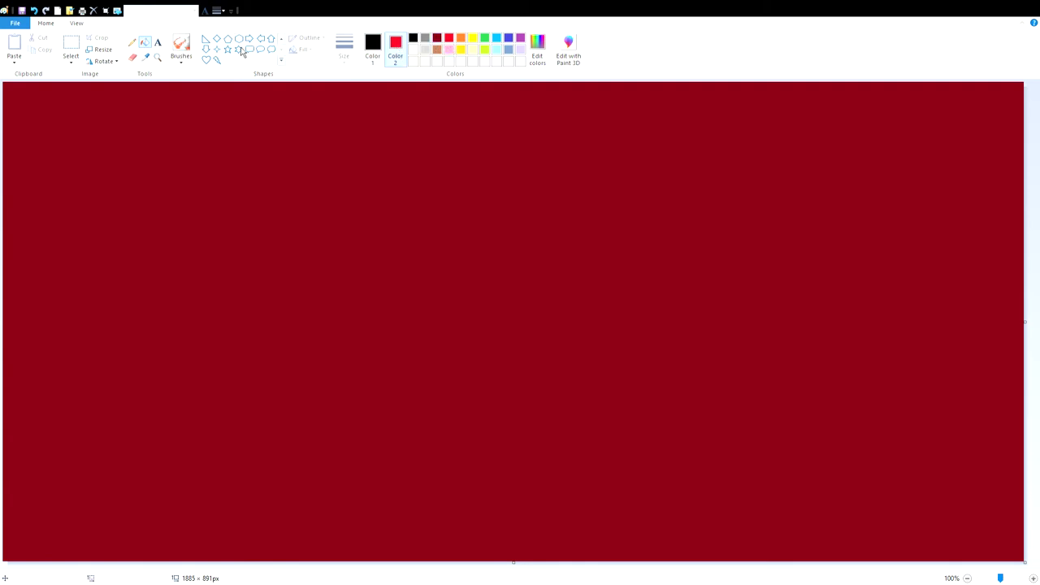
pyautogui.click(281, 38)
pyautogui.click(227, 38)
pyautogui.moveTo(321, 209); pyautogui.dragTo(386, 458)
pyautogui.moveTo(610, 214); pyautogui.dragTo(669, 474)
pyautogui.moveTo(349, 299); pyautogui.dragTo(385, 387)
pyautogui.moveTo(652, 310)
pyautogui.mouseDown()
pyautogui.moveTo(640, 382)
pyautogui.moveTo(611, 398)
pyautogui.mouseUp()
# Step: Draw black pencil legs and arms on both red oval cells
pyautogui.click(132, 42)
pyautogui.moveTo(351, 458)
pyautogui.mouseDown()
pyautogui.moveTo(359, 498)
pyautogui.moveTo(390, 483)
pyautogui.mouseUp()
pyautogui.moveTo(638, 475)
pyautogui.mouseDown()
pyautogui.moveTo(629, 498)
pyautogui.moveTo(644, 529)
pyautogui.mouseUp()
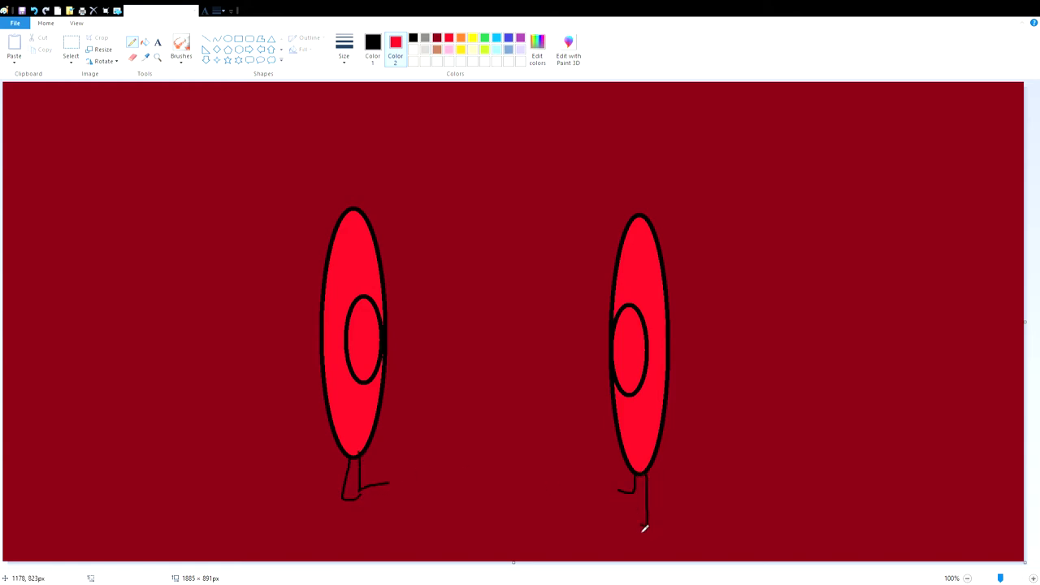
pyautogui.moveTo(324, 333); pyautogui.dragTo(295, 374)
pyautogui.moveTo(386, 337); pyautogui.dragTo(437, 382)
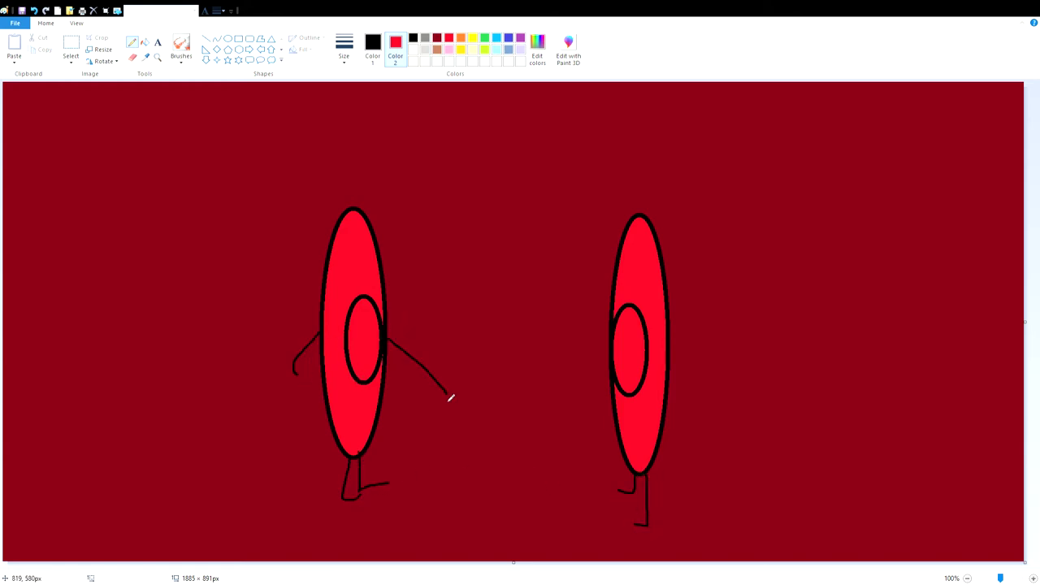
pyautogui.moveTo(612, 351); pyautogui.dragTo(564, 382)
pyautogui.moveTo(670, 360); pyautogui.dragTo(704, 372)
# Step: Add a small box with a bent straw at each cell's inner hand and fill both boxes with red
pyautogui.moveTo(559, 364)
pyautogui.mouseDown()
pyautogui.moveTo(568, 399)
pyautogui.moveTo(546, 413)
pyautogui.moveTo(534, 381)
pyautogui.moveTo(561, 371)
pyautogui.moveTo(542, 342)
pyautogui.mouseUp()
pyautogui.moveTo(453, 391)
pyautogui.mouseDown()
pyautogui.moveTo(460, 429)
pyautogui.moveTo(460, 401)
pyautogui.moveTo(447, 394)
pyautogui.moveTo(473, 351)
pyautogui.mouseUp()
pyautogui.click(147, 43)
pyautogui.click(456, 416)
pyautogui.click(556, 381)
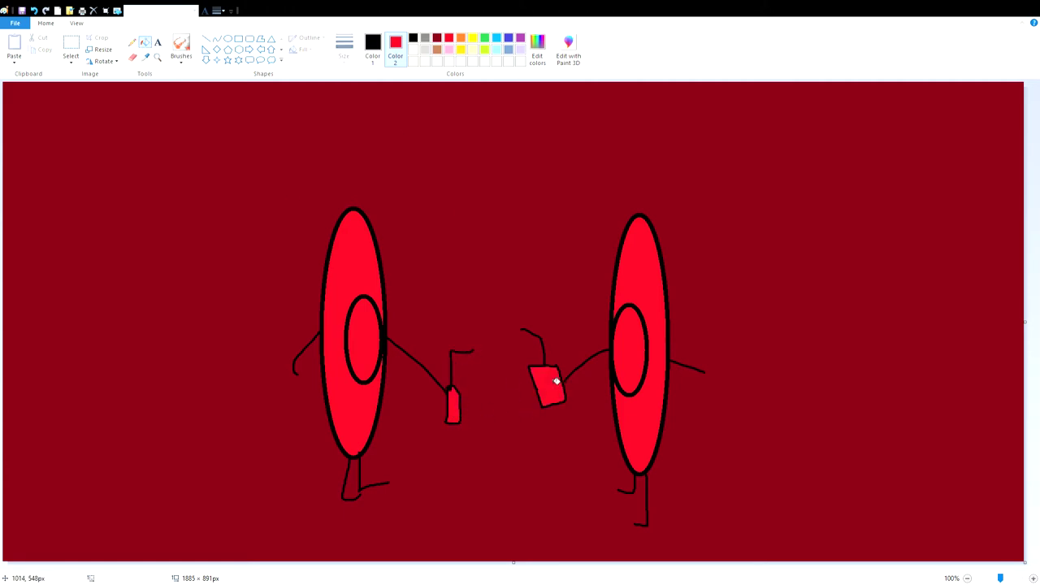
# Step: Set the background color to dark red, then select the right-hand cell and shift it slightly up and right
pyautogui.click(72, 41)
pyautogui.rightClick(437, 37)
pyautogui.moveTo(767, 201); pyautogui.dragTo(508, 563)
pyautogui.moveTo(596, 455)
pyautogui.mouseDown()
pyautogui.moveTo(520, 469)
pyautogui.moveTo(574, 438)
pyautogui.moveTo(606, 433)
pyautogui.moveTo(603, 445)
pyautogui.mouseUp()
pyautogui.click(465, 231)
# Step: Select the right-hand cell's box and inner arm, flip them horizontally, and place the box against the cell's body
pyautogui.moveTo(535, 263); pyautogui.dragTo(558, 341)
pyautogui.moveTo(507, 294)
pyautogui.mouseDown()
pyautogui.moveTo(603, 439)
pyautogui.moveTo(593, 355)
pyautogui.moveTo(613, 370)
pyautogui.mouseUp()
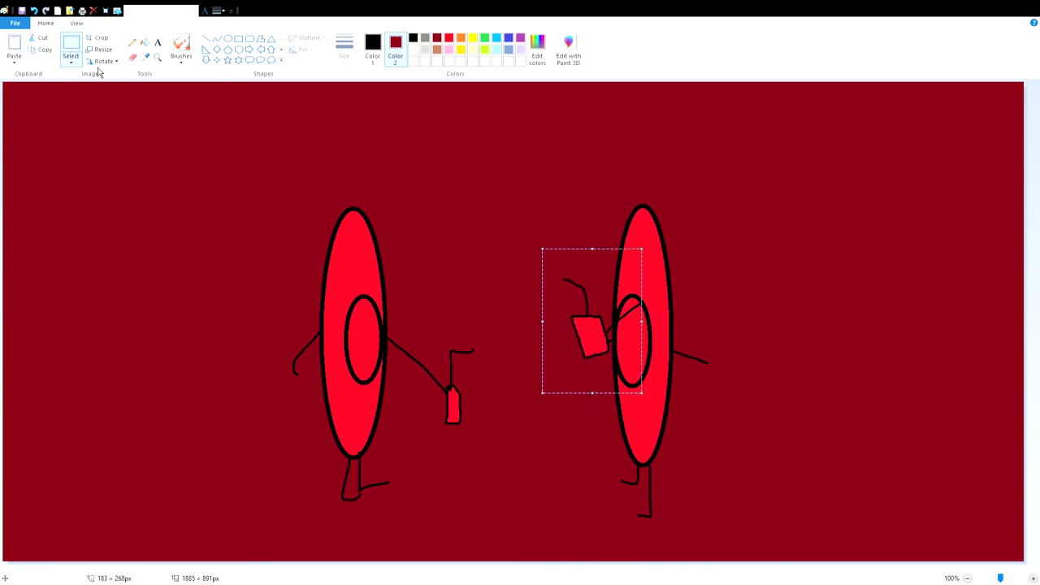
pyautogui.moveTo(594, 366); pyautogui.dragTo(608, 396)
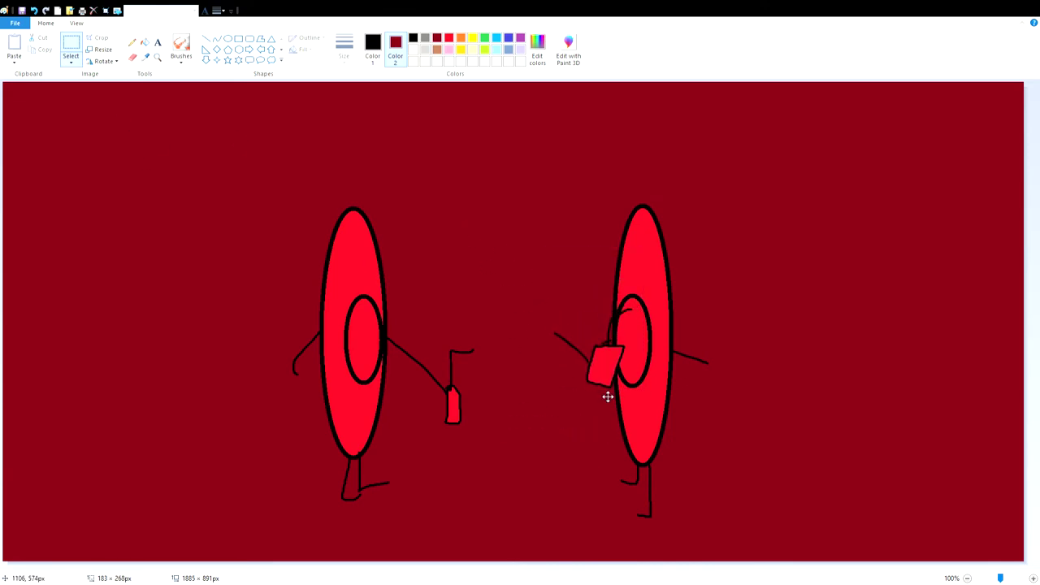
# Step: Select the left-hand cell's box and straw and move them up against the cell's body
pyautogui.moveTo(499, 302); pyautogui.dragTo(442, 469)
pyautogui.moveTo(484, 434); pyautogui.dragTo(399, 397)
pyautogui.click(568, 302)
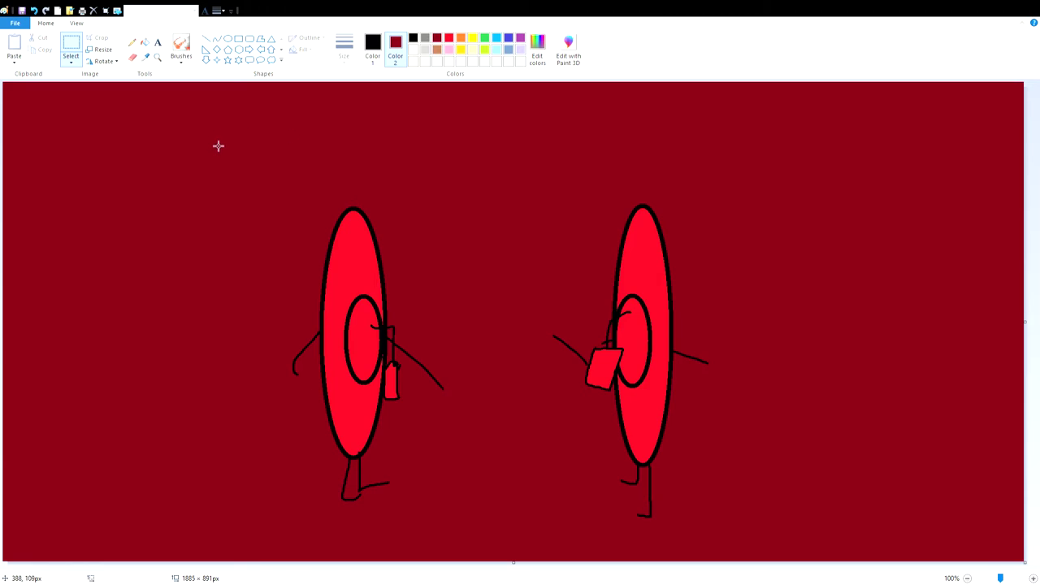
# Step: Outline a large bent black worm along the canvas's left side and fill it with purple
pyautogui.click(131, 42)
pyautogui.moveTo(311, 108)
pyautogui.mouseDown()
pyautogui.moveTo(14, 268)
pyautogui.moveTo(107, 464)
pyautogui.moveTo(204, 544)
pyautogui.moveTo(230, 491)
pyautogui.moveTo(107, 268)
pyautogui.moveTo(232, 198)
pyautogui.moveTo(269, 162)
pyautogui.moveTo(316, 184)
pyautogui.moveTo(309, 113)
pyautogui.mouseUp()
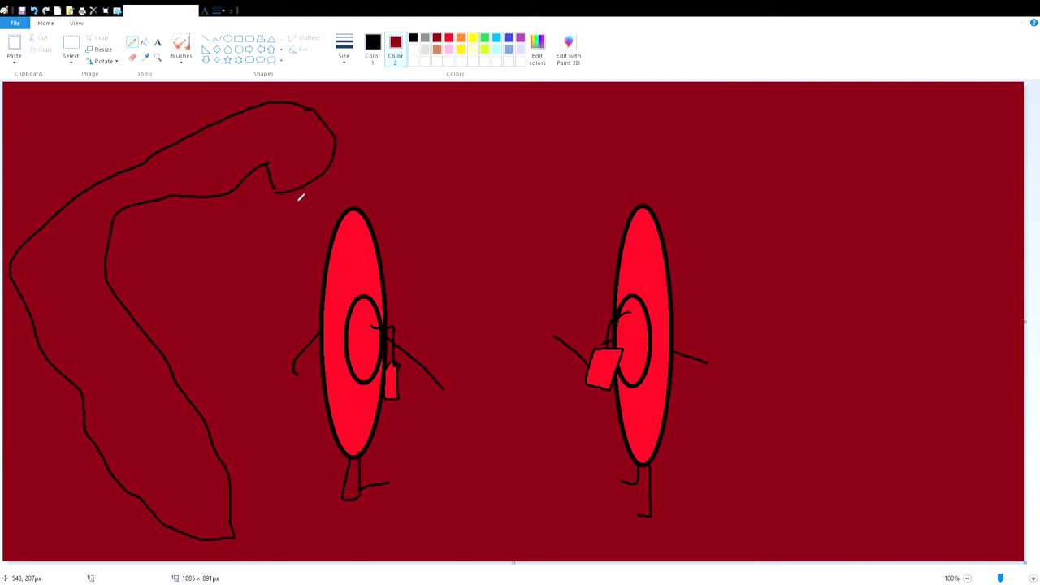
pyautogui.click(145, 42)
pyautogui.click(372, 47)
pyautogui.click(449, 49)
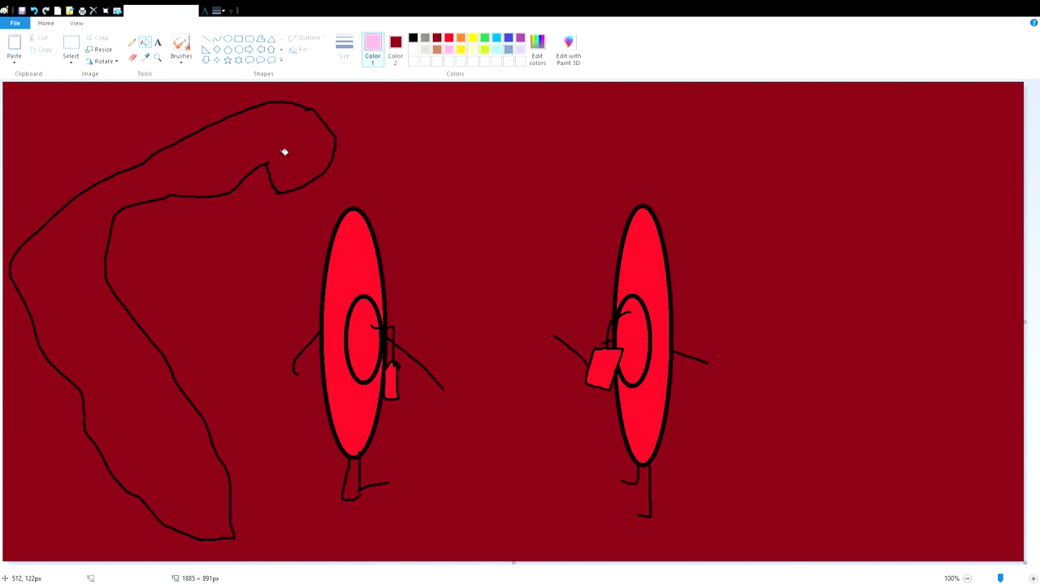
pyautogui.click(284, 152)
pyautogui.click(520, 38)
pyautogui.click(262, 136)
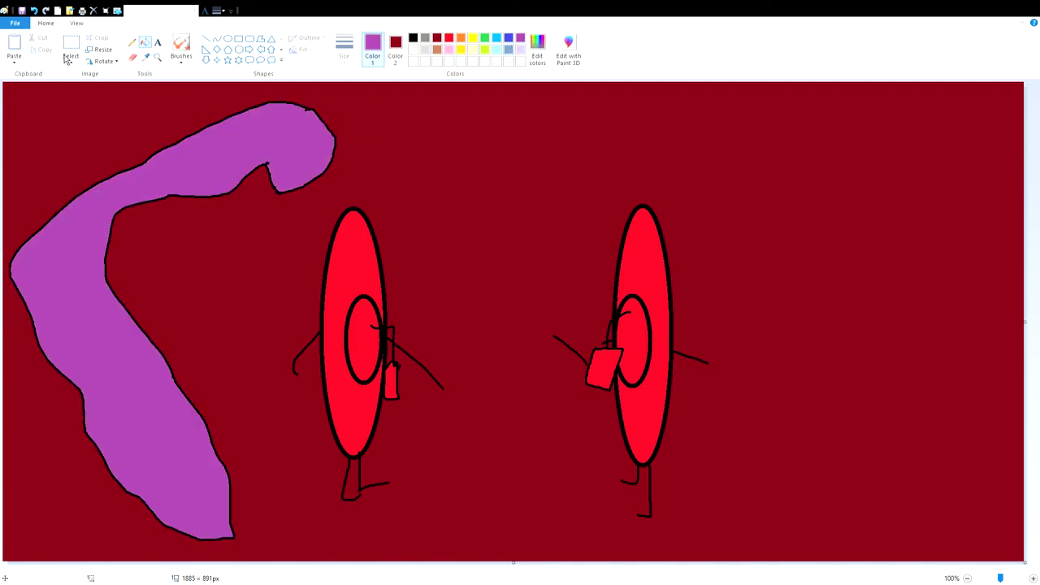
# Step: Draw a black pencil outline from the worm's head around the left-hand cell and back to the head
pyautogui.click(133, 46)
pyautogui.click(413, 37)
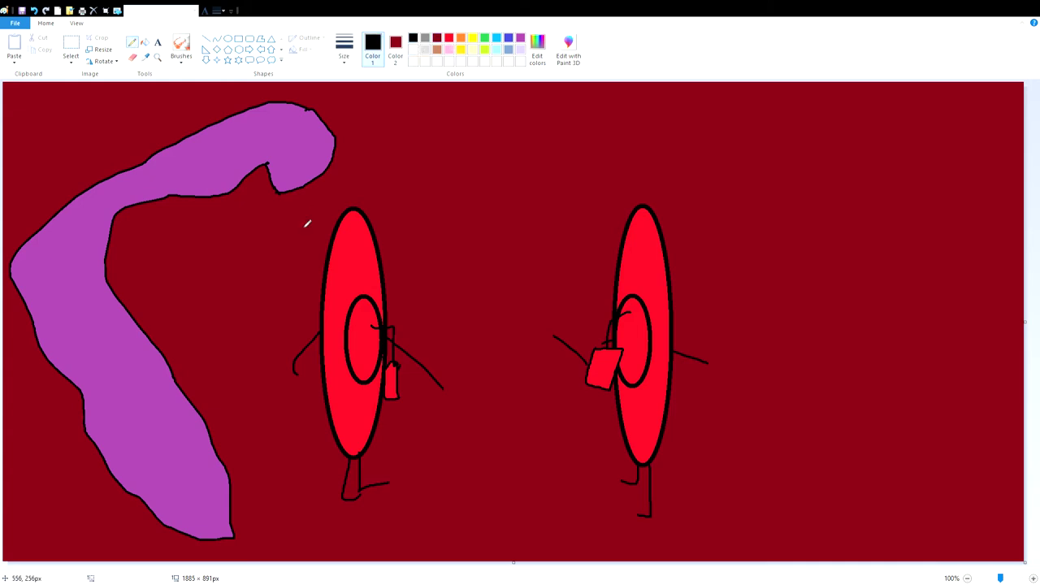
pyautogui.moveTo(278, 191)
pyautogui.mouseDown()
pyautogui.moveTo(295, 309)
pyautogui.moveTo(296, 426)
pyautogui.moveTo(339, 523)
pyautogui.moveTo(437, 469)
pyautogui.moveTo(427, 290)
pyautogui.moveTo(339, 143)
pyautogui.mouseUp()
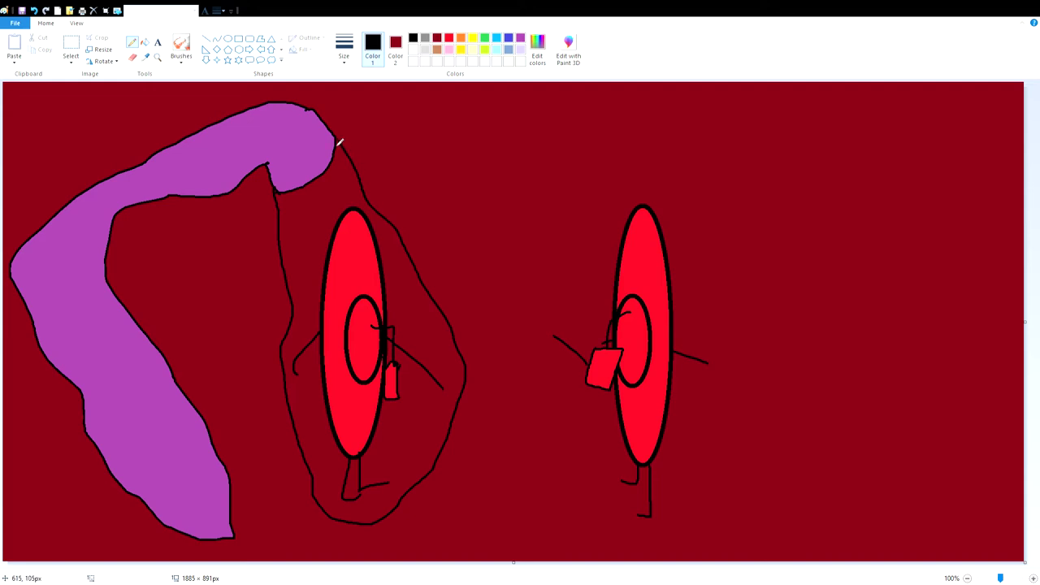
# Step: Erase the outline dividing the worm's head from the new section and fill that section with purple
pyautogui.click(135, 58)
pyautogui.moveTo(292, 192); pyautogui.dragTo(309, 183)
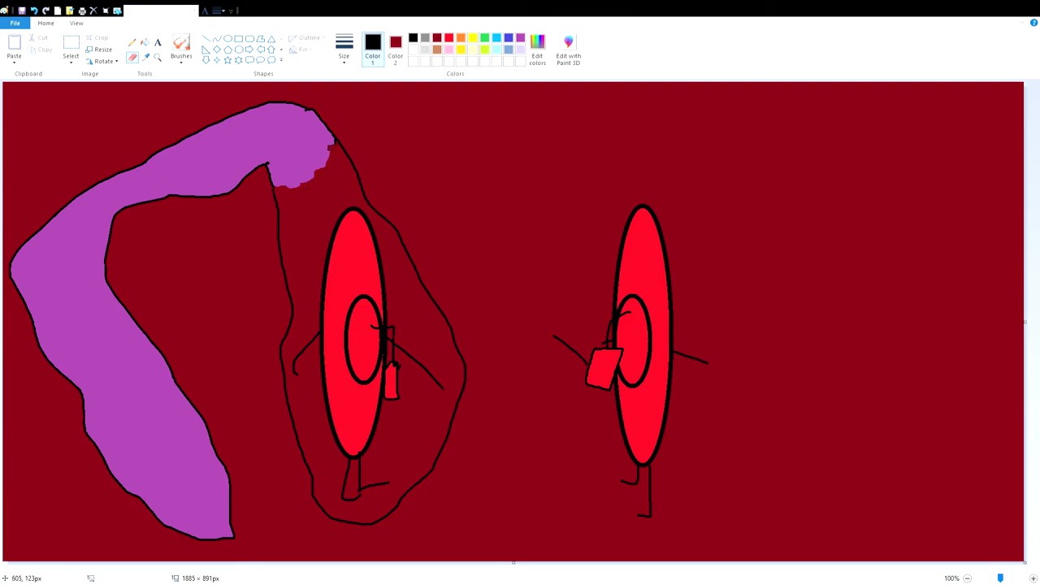
pyautogui.click(144, 43)
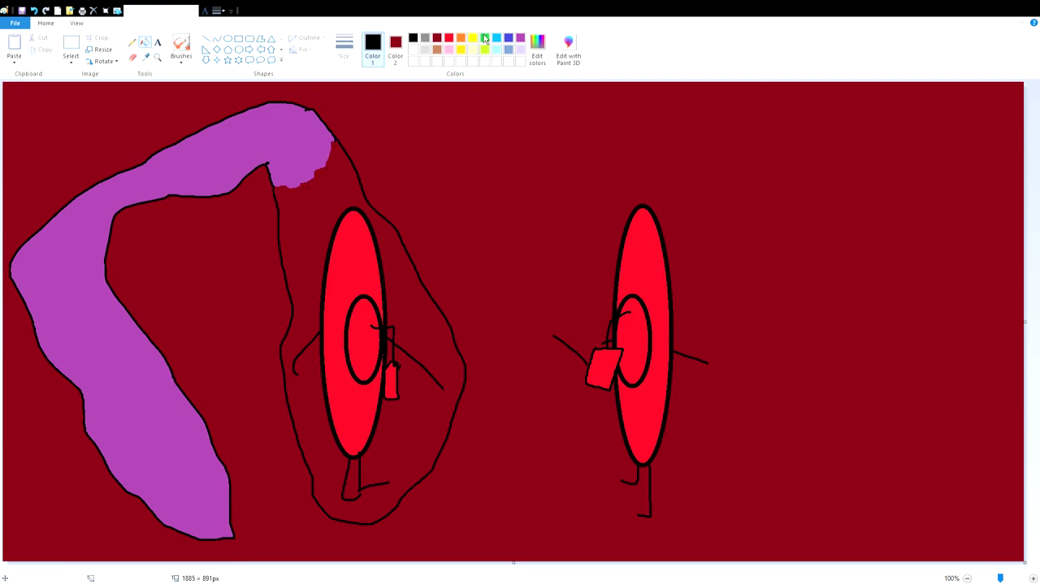
pyautogui.click(521, 39)
pyautogui.click(325, 200)
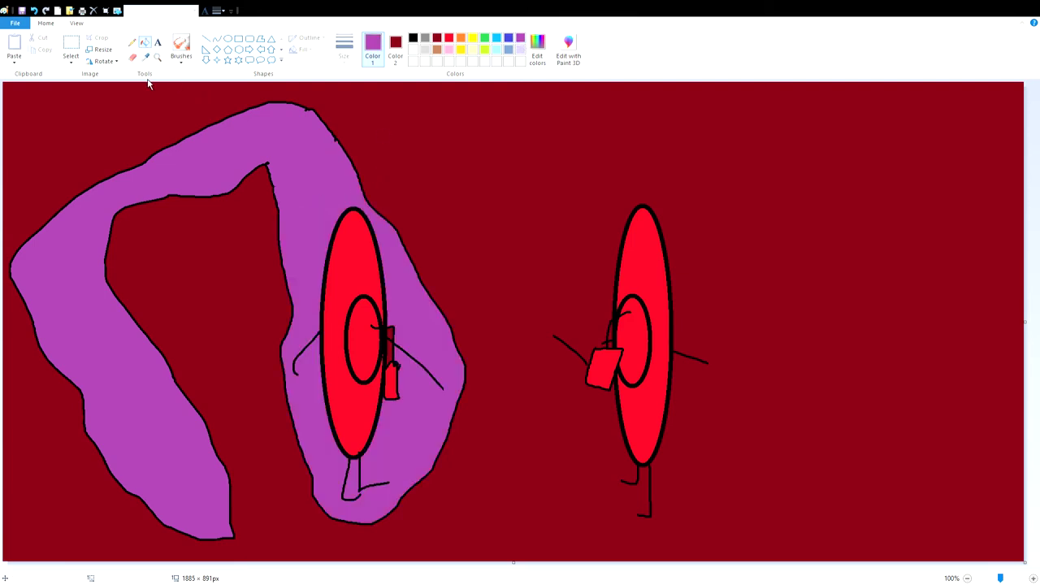
# Step: Erase the swallowed cell's box, right arm and legs using purple as the background color
pyautogui.click(134, 57)
pyautogui.click(396, 50)
pyautogui.click(521, 39)
pyautogui.moveTo(392, 328); pyautogui.dragTo(396, 398)
pyautogui.moveTo(386, 327); pyautogui.dragTo(403, 373)
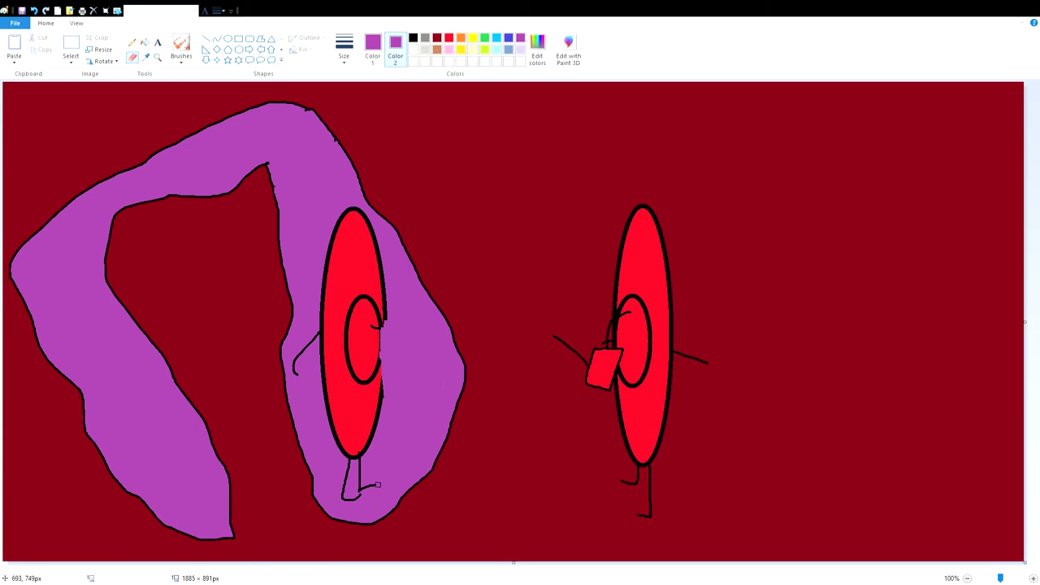
pyautogui.moveTo(361, 489); pyautogui.dragTo(357, 455)
pyautogui.moveTo(342, 498); pyautogui.dragTo(350, 421)
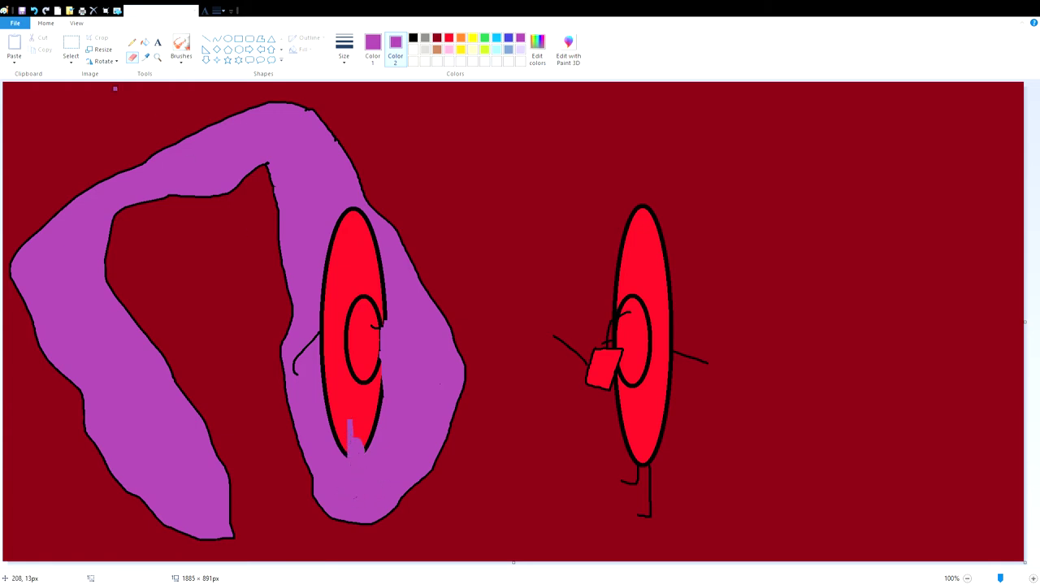
# Step: Fill the swallowed cell's body, outline and inner oval with purple until it blends into the worm
pyautogui.click(145, 43)
pyautogui.click(327, 359)
pyautogui.click(342, 355)
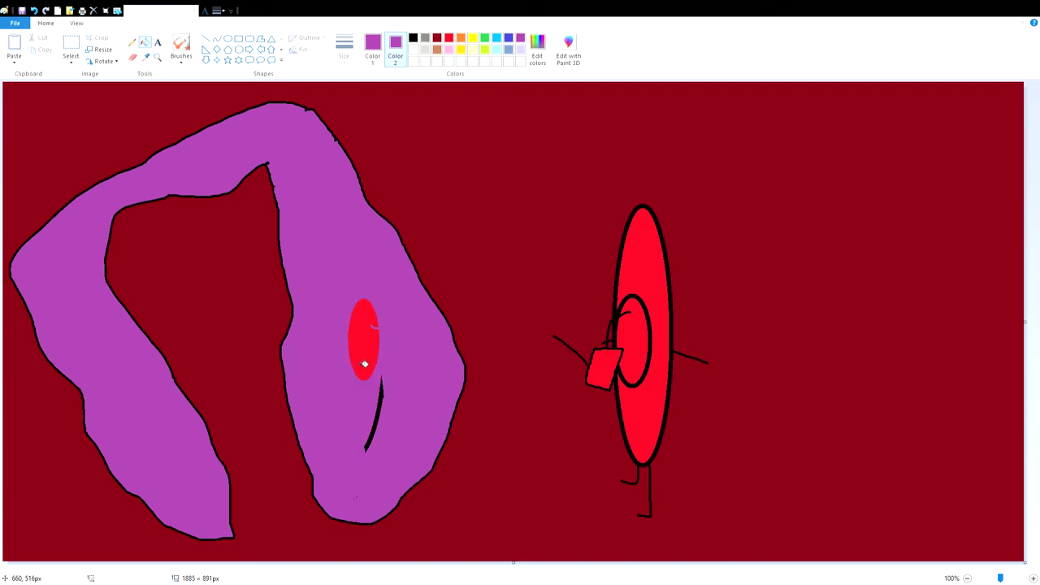
pyautogui.click(364, 363)
pyautogui.click(382, 401)
# Step: Set the background color to dark red and delete the remaining cell's box and left arm
pyautogui.click(70, 47)
pyautogui.click(437, 39)
pyautogui.moveTo(534, 288); pyautogui.dragTo(615, 432)
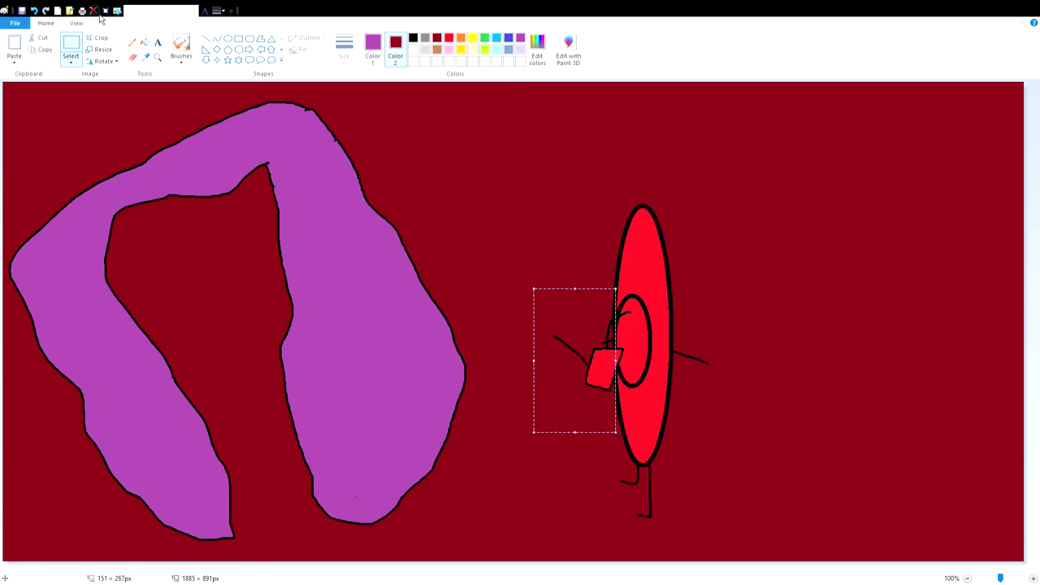
pyautogui.click(93, 11)
# Step: Flip the remaining cell horizontally, move it off the canvas's right side and delete it
pyautogui.moveTo(553, 152); pyautogui.dragTo(792, 560)
pyautogui.click(104, 61)
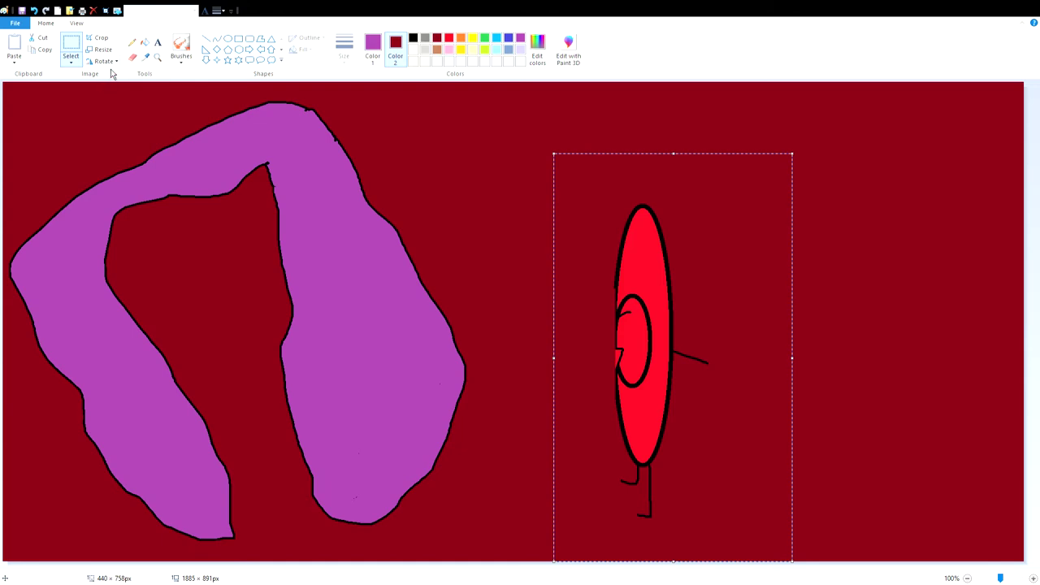
pyautogui.click(155, 146)
pyautogui.click(550, 366)
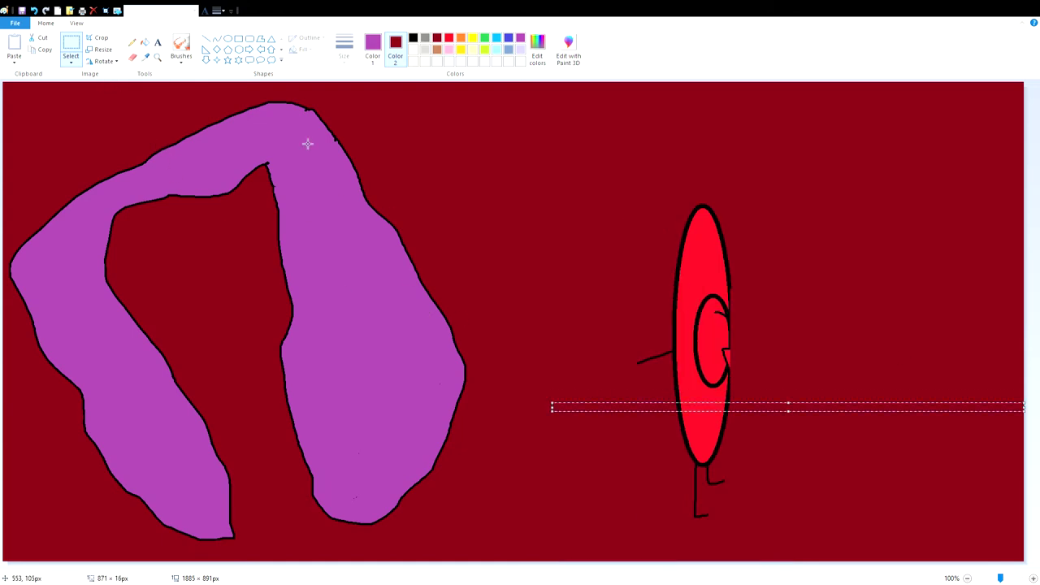
pyautogui.hotkey('ctrl', 'z')
pyautogui.hotkey('ctrl', 'z')
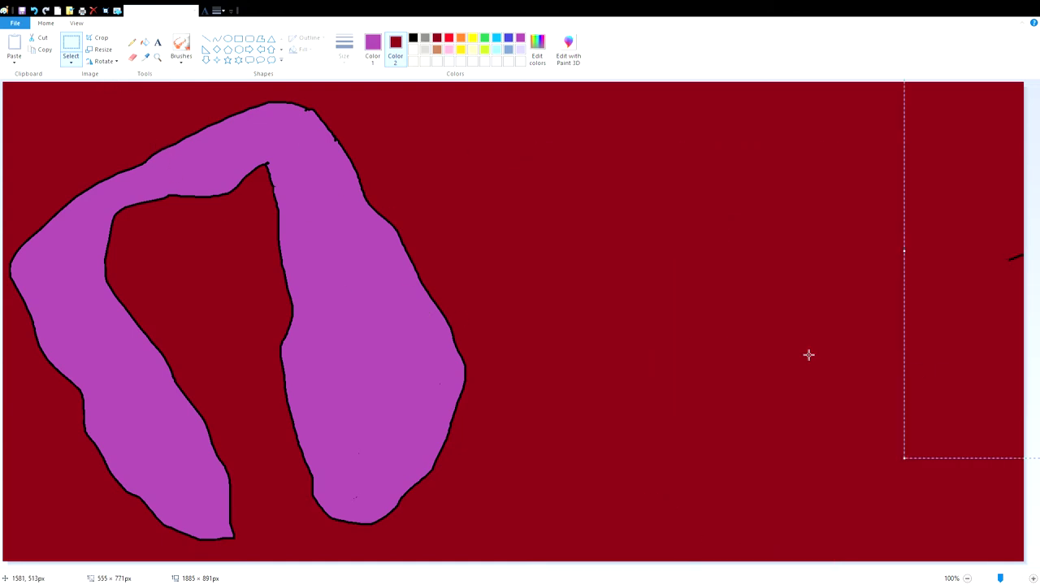
pyautogui.click(95, 12)
# Step: Select the whole purple worm and move it off the canvas's right side
pyautogui.moveTo(567, 111); pyautogui.dragTo(600, 90)
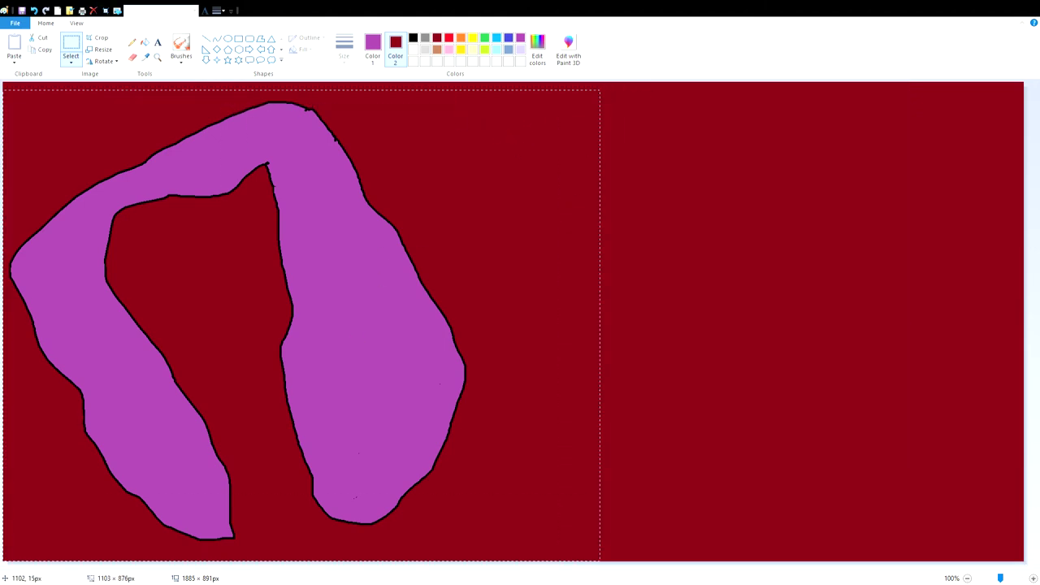
pyautogui.moveTo(223, 425)
pyautogui.mouseDown()
pyautogui.moveTo(1002, 364)
pyautogui.moveTo(878, 79)
pyautogui.moveTo(886, 295)
pyautogui.mouseUp()
pyautogui.click(886, 294)
# Step: Draw a flat red ellipse with a black outline, about 528 × 143 px, right of the canvas center
pyautogui.click(227, 38)
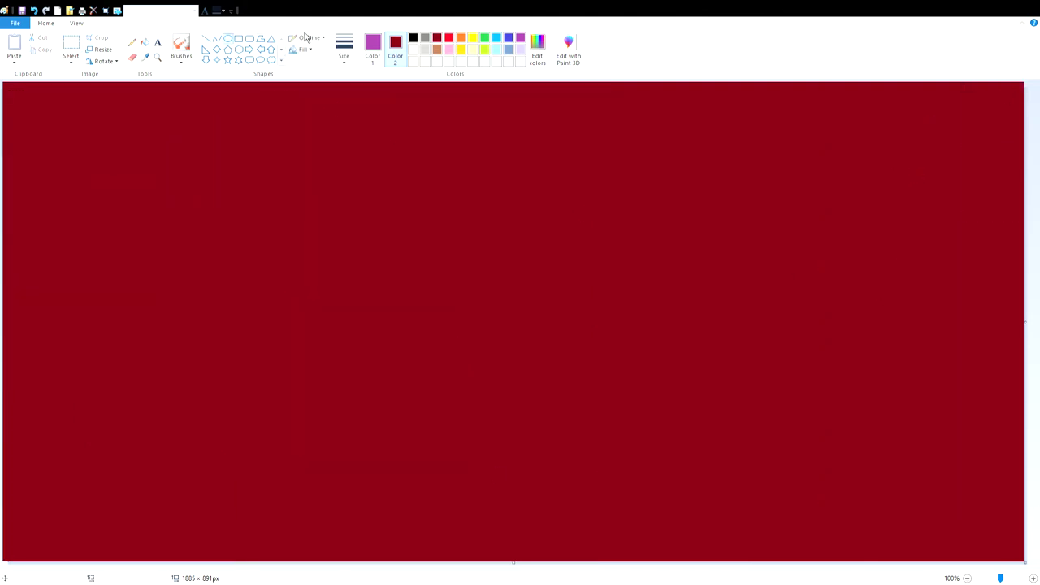
pyautogui.click(449, 38)
pyautogui.moveTo(514, 264); pyautogui.dragTo(801, 341)
pyautogui.click(372, 49)
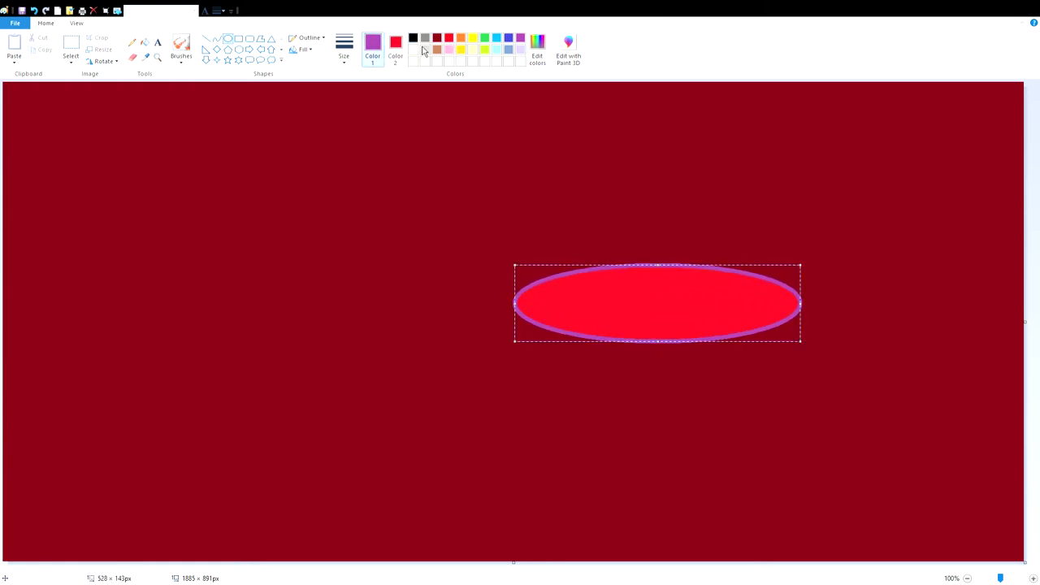
pyautogui.click(413, 38)
pyautogui.click(457, 158)
# Step: Draw a flat purple ellipse with a lavender outline, about 570 × 105 px, on the canvas's left half
pyautogui.click(520, 50)
pyautogui.click(395, 49)
pyautogui.click(521, 38)
pyautogui.moveTo(282, 262)
pyautogui.mouseDown()
pyautogui.moveTo(322, 425)
pyautogui.moveTo(378, 534)
pyautogui.moveTo(422, 481)
pyautogui.moveTo(425, 411)
pyautogui.moveTo(551, 354)
pyautogui.moveTo(592, 320)
pyautogui.moveTo(356, 325)
pyautogui.mouseUp()
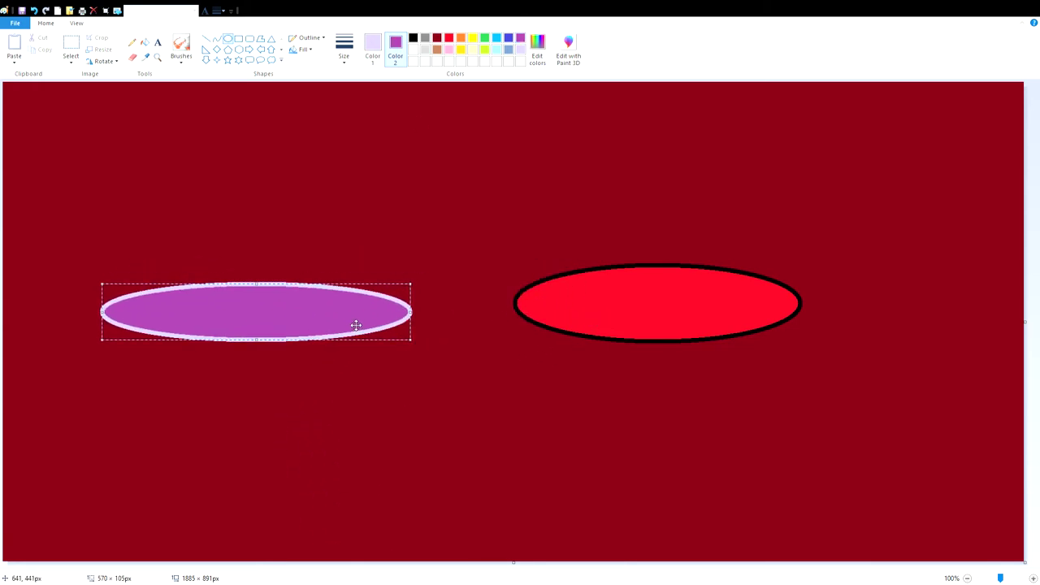
# Step: Set the background color to dark red and move both ellipses so the red one overlaps the purple one's right end
pyautogui.click(75, 49)
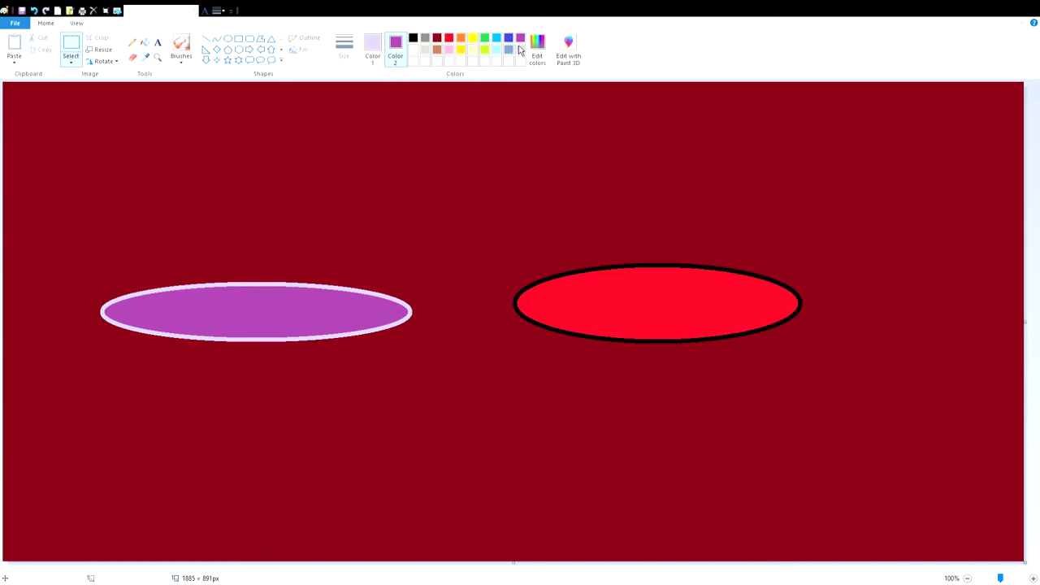
pyautogui.click(437, 39)
pyautogui.moveTo(493, 228); pyautogui.dragTo(863, 483)
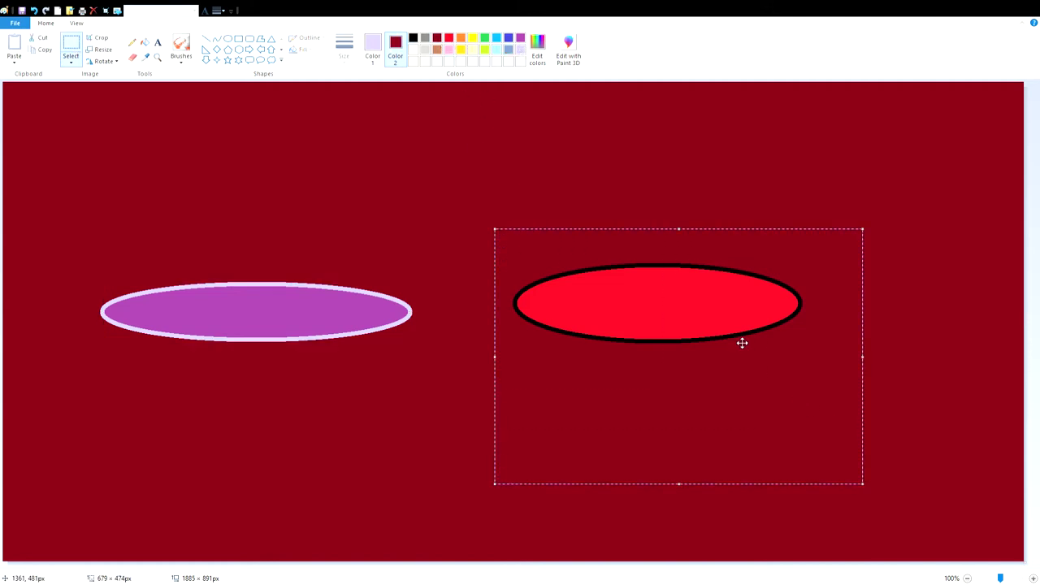
pyautogui.moveTo(743, 343); pyautogui.dragTo(682, 280)
pyautogui.moveTo(79, 260)
pyautogui.mouseDown()
pyautogui.moveTo(376, 432)
pyautogui.moveTo(441, 423)
pyautogui.moveTo(381, 279)
pyautogui.moveTo(423, 374)
pyautogui.moveTo(417, 395)
pyautogui.mouseUp()
pyautogui.moveTo(797, 176); pyautogui.dragTo(440, 332)
pyautogui.moveTo(584, 262); pyautogui.dragTo(483, 297)
# Step: Paint over the ellipses' overlap with the eraser in purple and patch the lower outline in lavender
pyautogui.click(134, 57)
pyautogui.click(520, 37)
pyautogui.moveTo(352, 284)
pyautogui.mouseDown()
pyautogui.moveTo(394, 286)
pyautogui.moveTo(343, 285)
pyautogui.moveTo(407, 265)
pyautogui.moveTo(374, 261)
pyautogui.moveTo(407, 256)
pyautogui.moveTo(355, 258)
pyautogui.moveTo(402, 268)
pyautogui.moveTo(362, 279)
pyautogui.mouseUp()
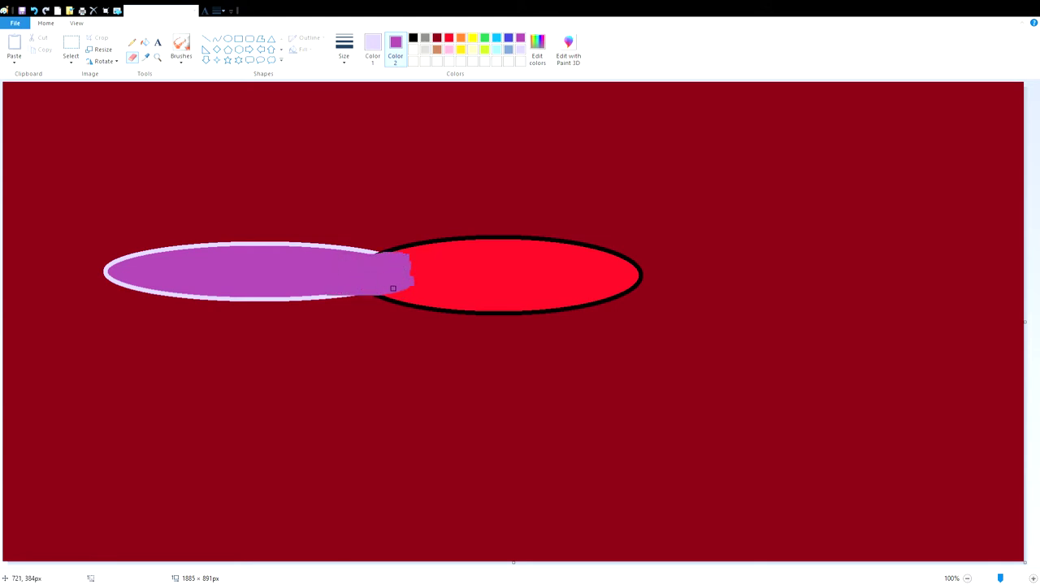
pyautogui.click(522, 50)
pyautogui.moveTo(326, 297); pyautogui.dragTo(395, 299)
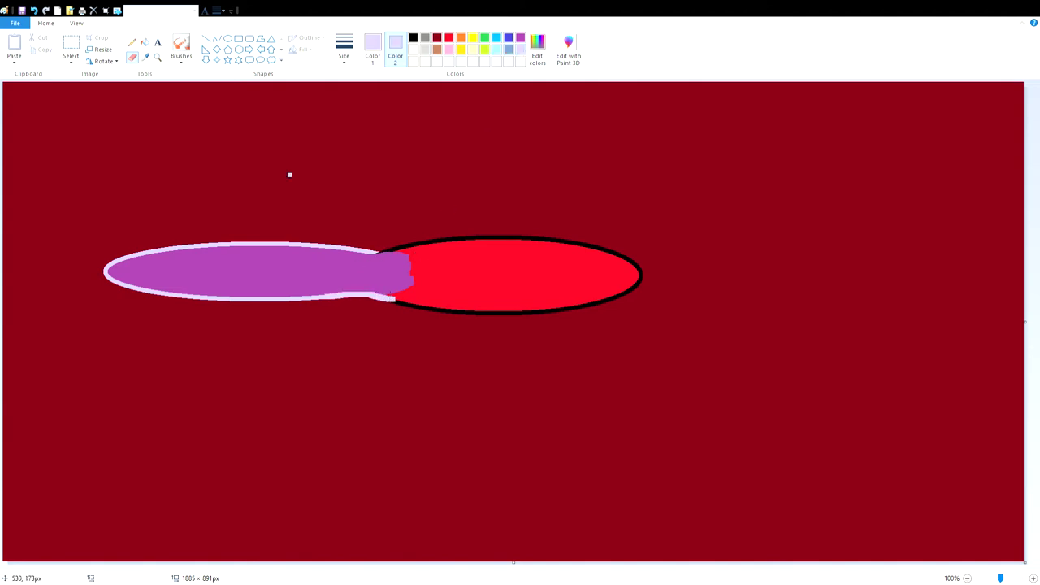
# Step: Fill the red ellipse's black outline with lavender and its interior with purple
pyautogui.click(145, 42)
pyautogui.click(407, 308)
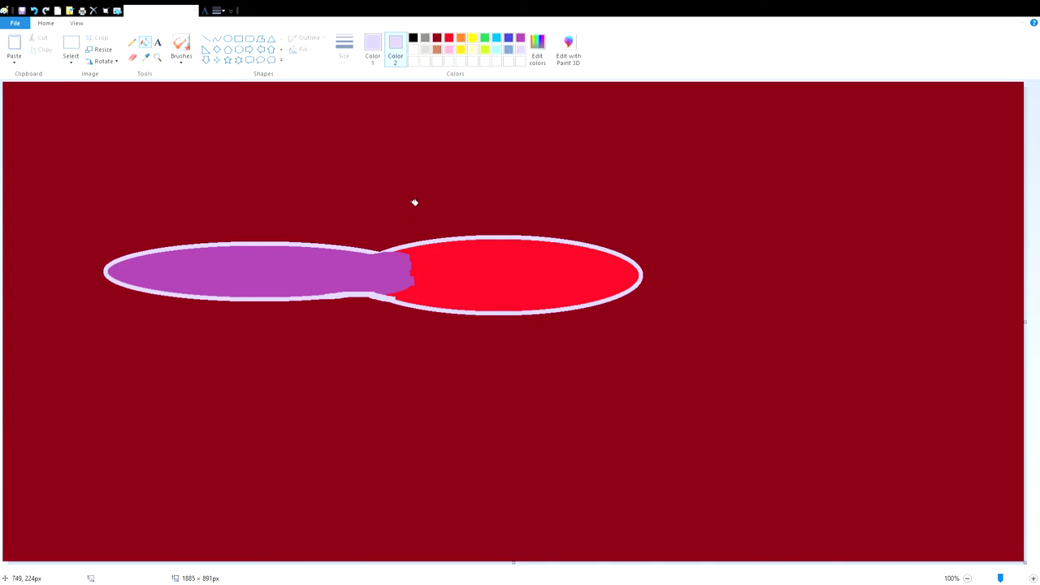
pyautogui.click(520, 37)
pyautogui.rightClick(517, 281)
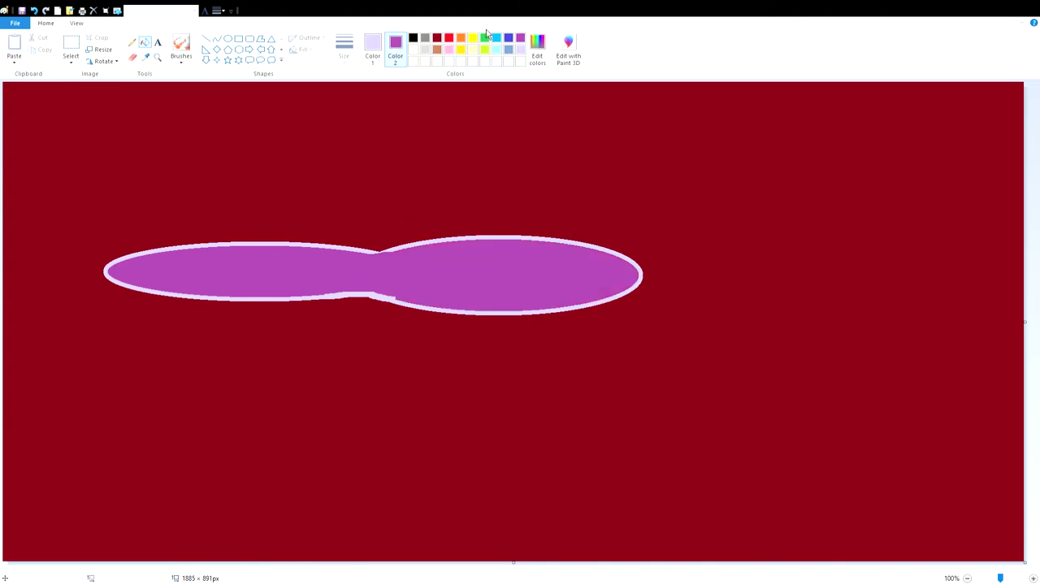
# Step: Draw one large purple ellipse with a lavender outline covering the two joined ellipses
pyautogui.click(437, 37)
pyautogui.click(227, 38)
pyautogui.click(520, 38)
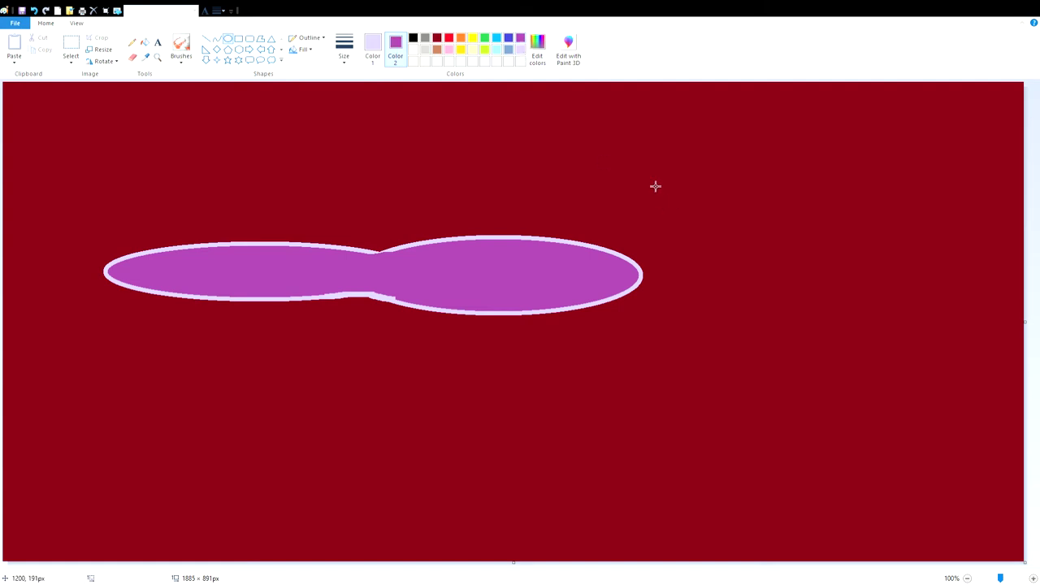
pyautogui.moveTo(683, 189)
pyautogui.mouseDown()
pyautogui.moveTo(100, 371)
pyautogui.moveTo(9, 388)
pyautogui.moveTo(23, 362)
pyautogui.mouseUp()
# Step: Select the large purple ellipse against a dark red background color and move it off the canvas's right side
pyautogui.click(71, 46)
pyautogui.click(436, 38)
pyautogui.moveTo(758, 173); pyautogui.dragTo(2, 417)
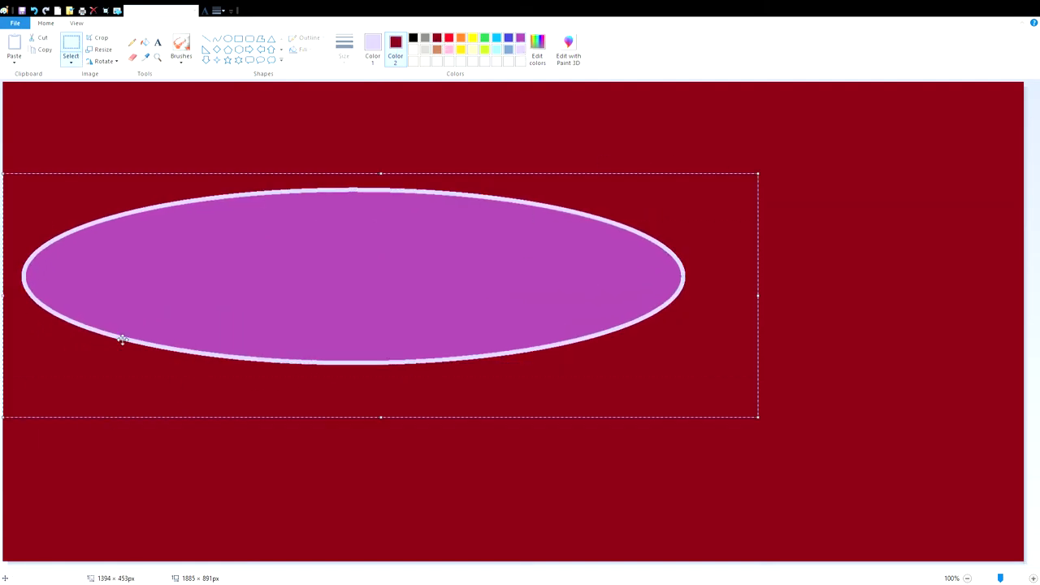
pyautogui.moveTo(171, 351); pyautogui.dragTo(877, 342)
pyautogui.moveTo(966, 313); pyautogui.dragTo(994, 283)
pyautogui.click(675, 499)
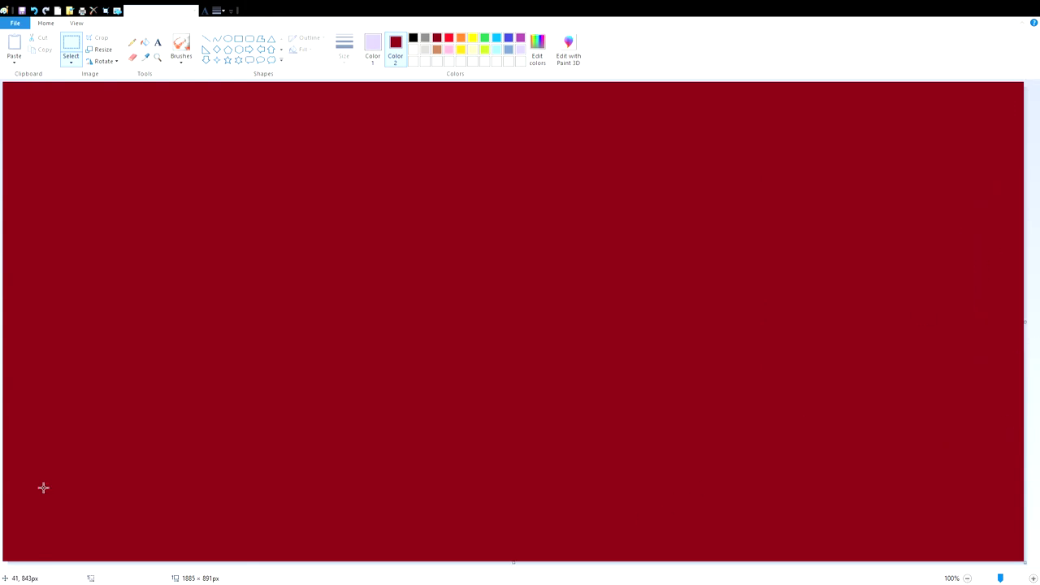
# Step: Set both colors to red and draw a heart shape, about 483 × 455 px, in the middle of the canvas
pyautogui.click(448, 39)
pyautogui.click(372, 51)
pyautogui.click(449, 39)
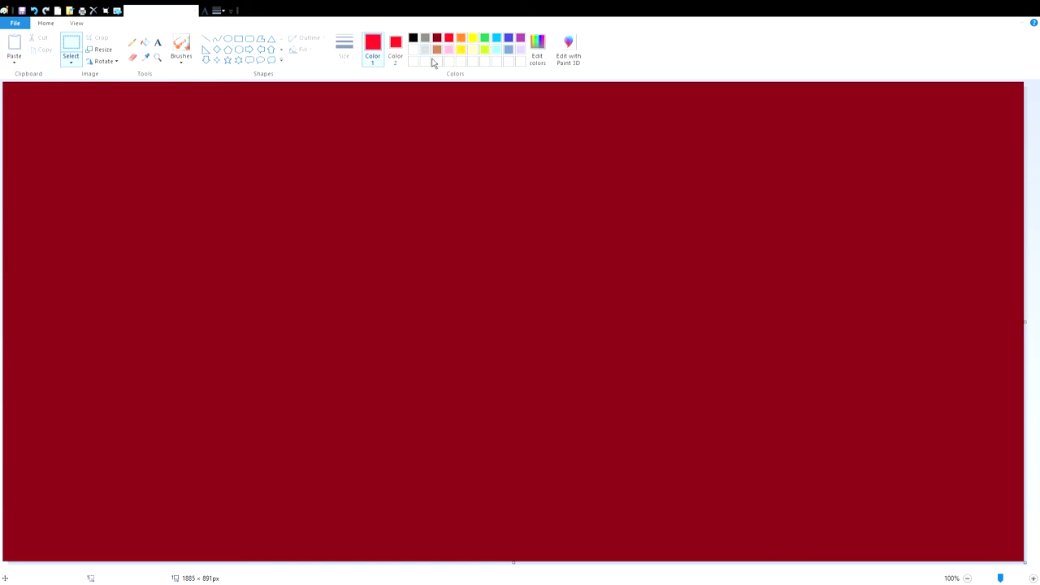
pyautogui.scroll(-1, 284, 60)
pyautogui.click(207, 61)
pyautogui.moveTo(450, 257); pyautogui.dragTo(596, 397)
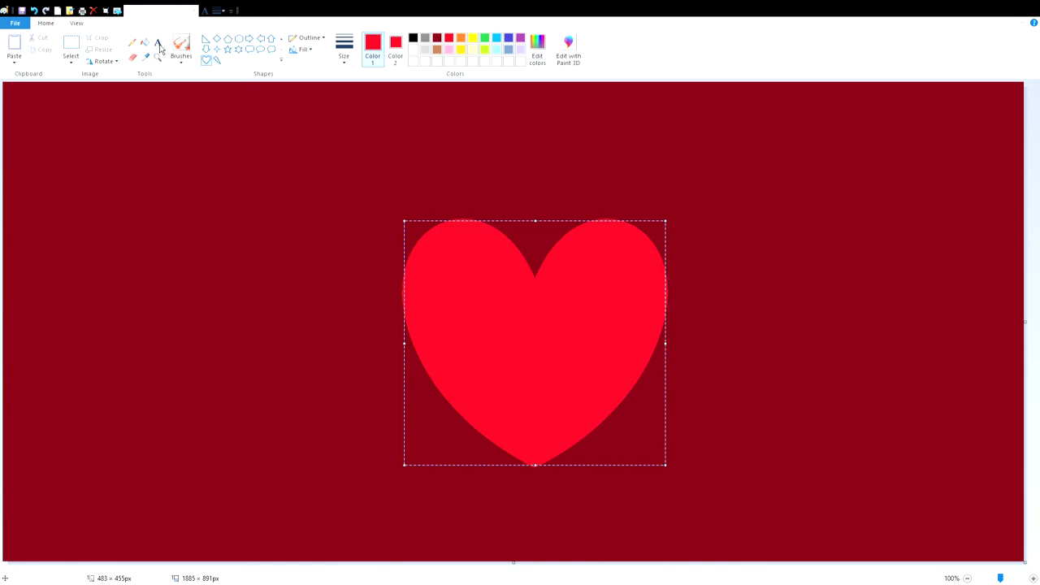
# Step: Draw nine black pencil lines as blood vessels from around the heart out to the canvas edges
pyautogui.click(133, 43)
pyautogui.click(413, 39)
pyautogui.moveTo(461, 221); pyautogui.dragTo(533, 20)
pyautogui.moveTo(428, 250); pyautogui.dragTo(340, 78)
pyautogui.moveTo(422, 361); pyautogui.dragTo(2, 337)
pyautogui.moveTo(480, 416); pyautogui.dragTo(276, 562)
pyautogui.moveTo(572, 426); pyautogui.dragTo(688, 562)
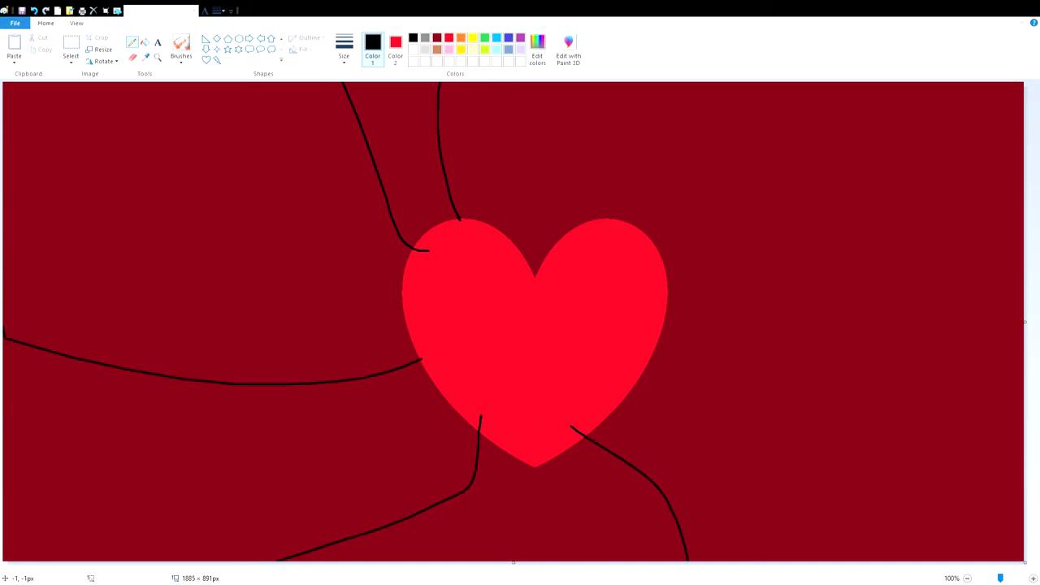
pyautogui.moveTo(615, 386); pyautogui.dragTo(1024, 179)
pyautogui.moveTo(633, 355); pyautogui.dragTo(827, 81)
pyautogui.moveTo(639, 275); pyautogui.dragTo(643, 82)
pyautogui.moveTo(561, 293); pyautogui.dragTo(538, 81)
# Step: Set the background color to dark red and trace a purple pencil loop around the heart across all vessels
pyautogui.click(396, 48)
pyautogui.click(438, 39)
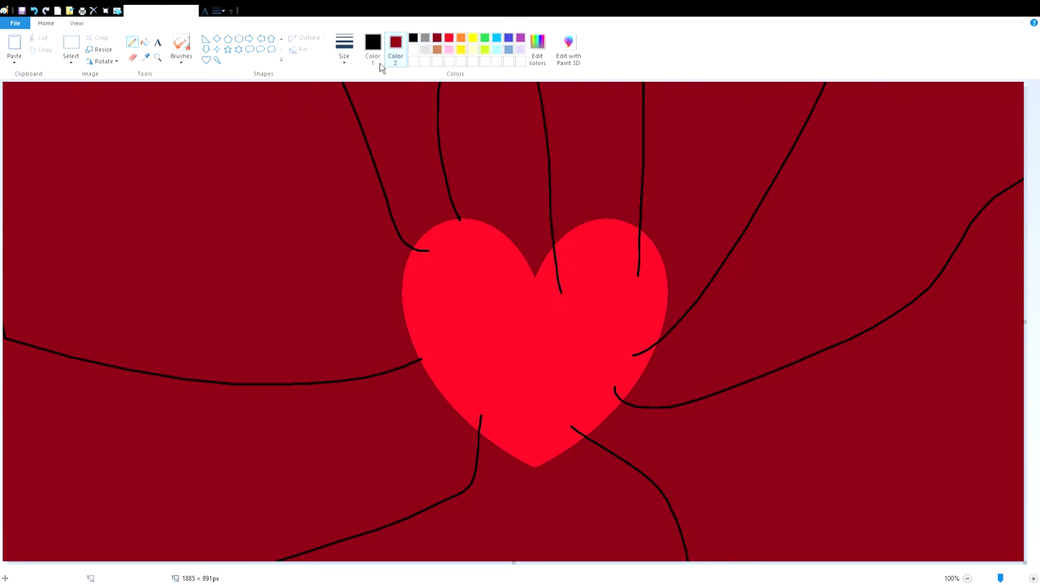
pyautogui.moveTo(403, 255); pyautogui.dragTo(424, 218)
pyautogui.click(33, 10)
pyautogui.click(372, 48)
pyautogui.click(521, 41)
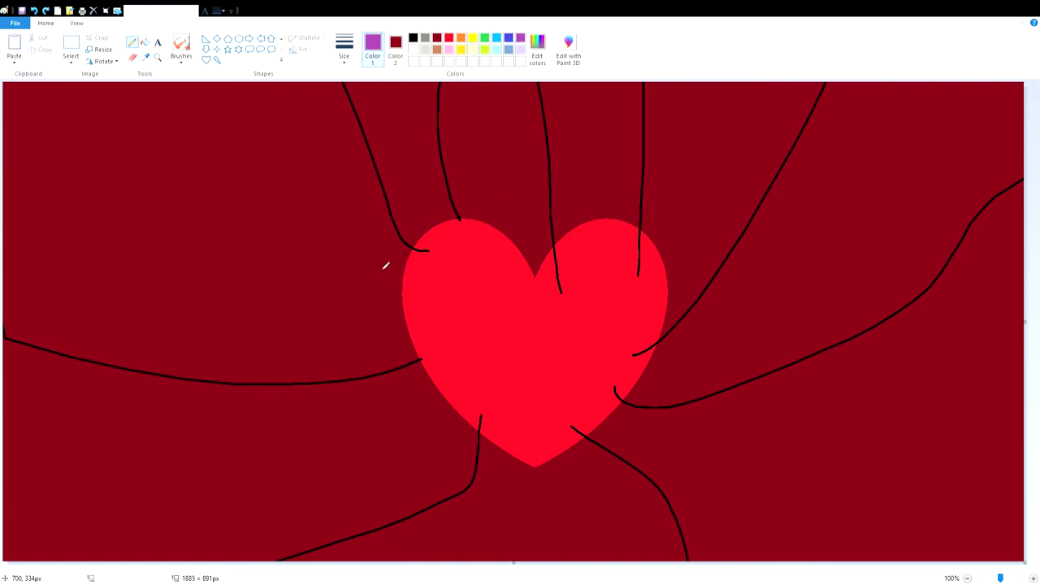
pyautogui.moveTo(388, 279)
pyautogui.mouseDown()
pyautogui.moveTo(413, 234)
pyautogui.moveTo(442, 214)
pyautogui.moveTo(595, 198)
pyautogui.moveTo(717, 204)
pyautogui.moveTo(743, 317)
pyautogui.moveTo(734, 407)
pyautogui.moveTo(660, 502)
pyautogui.moveTo(600, 517)
pyautogui.moveTo(455, 466)
pyautogui.moveTo(406, 362)
pyautogui.moveTo(396, 296)
pyautogui.mouseUp()
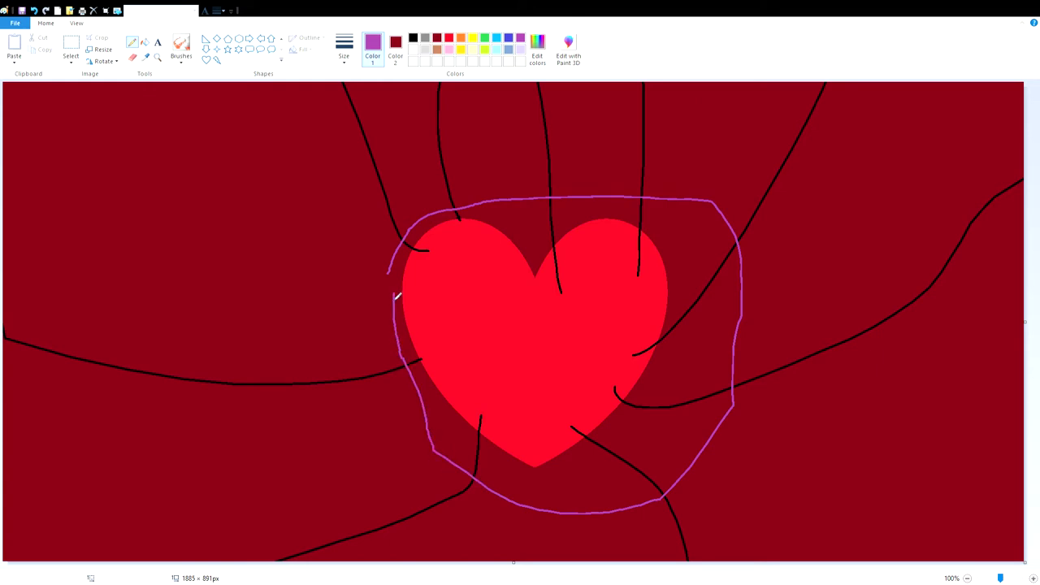
# Step: Fill the purple loop with dark red and erase a gap in each vessel along its path
pyautogui.click(145, 41)
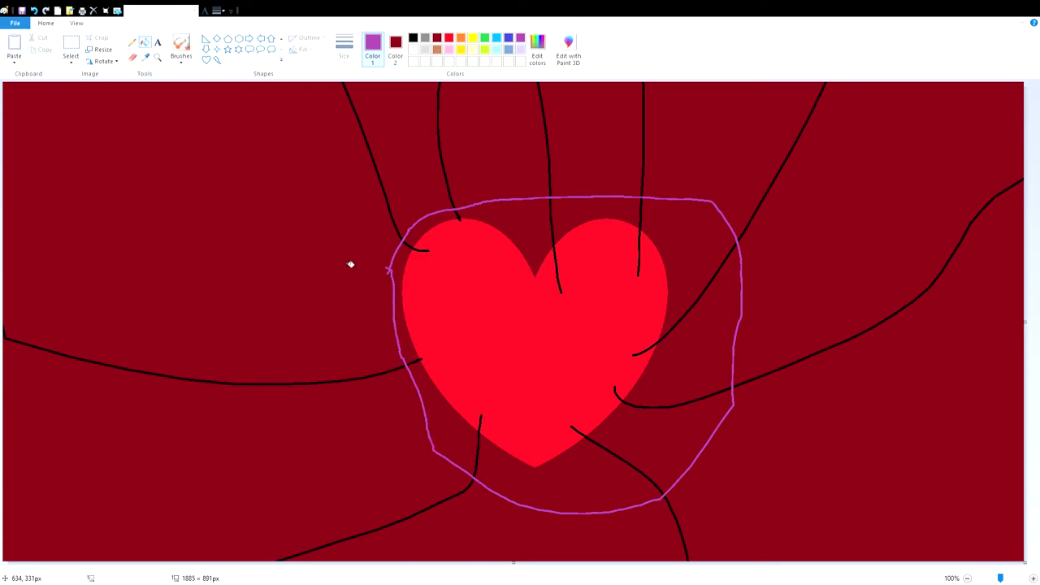
pyautogui.rightClick(390, 279)
pyautogui.click(132, 57)
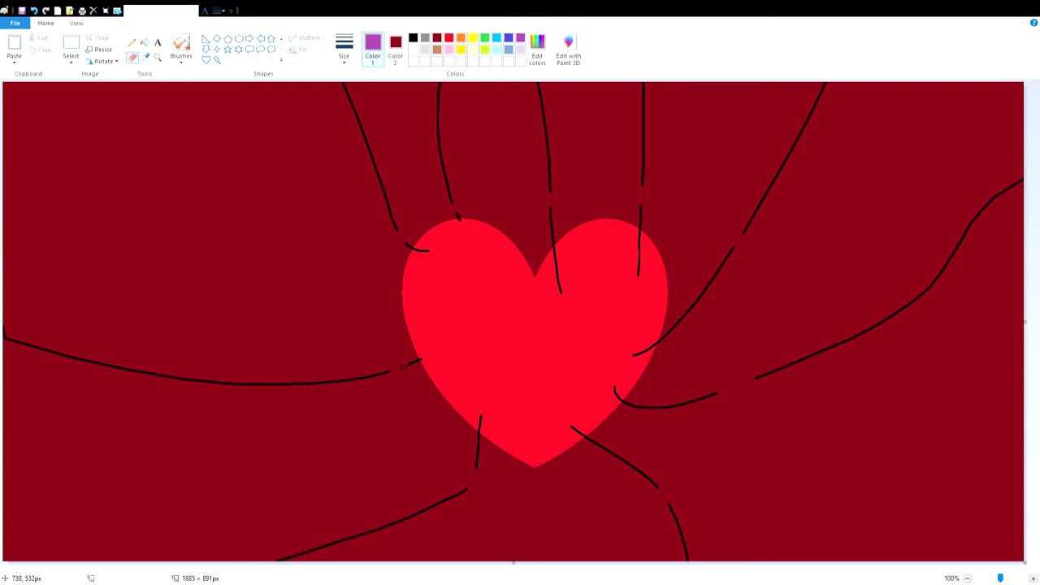
# Step: Select the heart with its vessel stubs, shift it slightly right and down, and trim the cut vessel end above it
pyautogui.click(70, 47)
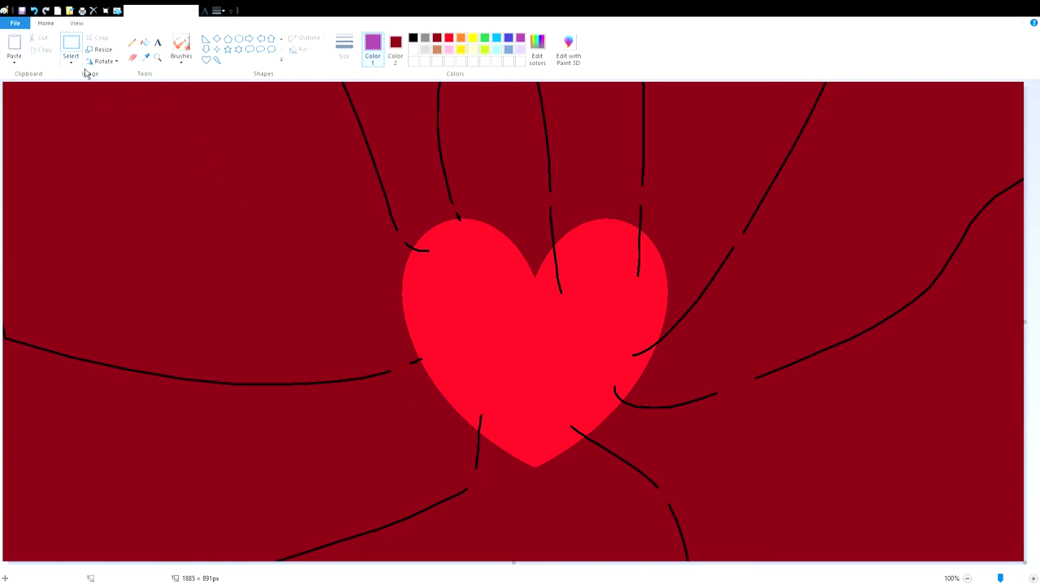
pyautogui.moveTo(358, 276)
pyautogui.mouseDown()
pyautogui.moveTo(373, 300)
pyautogui.moveTo(401, 374)
pyautogui.moveTo(474, 488)
pyautogui.moveTo(580, 539)
pyautogui.moveTo(715, 475)
pyautogui.moveTo(753, 392)
pyautogui.moveTo(736, 328)
pyautogui.moveTo(770, 270)
pyautogui.moveTo(722, 231)
pyautogui.moveTo(639, 196)
pyautogui.moveTo(539, 208)
pyautogui.moveTo(457, 196)
pyautogui.moveTo(469, 212)
pyautogui.moveTo(432, 220)
pyautogui.moveTo(396, 247)
pyautogui.moveTo(358, 283)
pyautogui.mouseUp()
pyautogui.moveTo(561, 429)
pyautogui.mouseDown()
pyautogui.moveTo(363, 333)
pyautogui.moveTo(497, 428)
pyautogui.moveTo(583, 455)
pyautogui.moveTo(605, 430)
pyautogui.moveTo(620, 450)
pyautogui.moveTo(617, 437)
pyautogui.moveTo(605, 436)
pyautogui.moveTo(623, 434)
pyautogui.moveTo(576, 432)
pyautogui.moveTo(594, 440)
pyautogui.mouseUp()
pyautogui.click(132, 56)
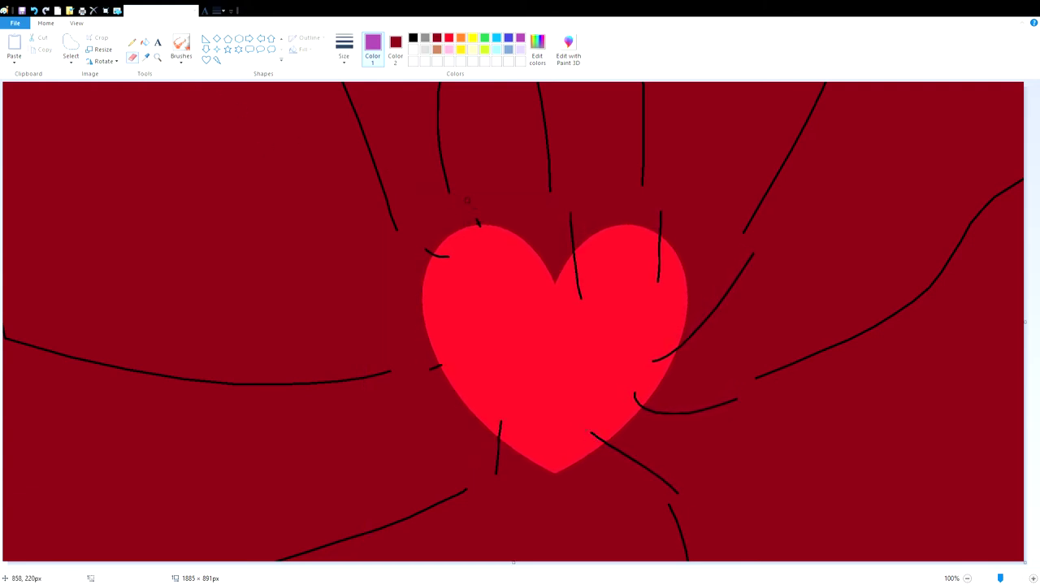
# Step: Fill the five severed outer vessel segments above the heart with dark red so they blend into the background
pyautogui.click(145, 43)
pyautogui.rightClick(380, 174)
pyautogui.rightClick(446, 165)
pyautogui.click(555, 173)
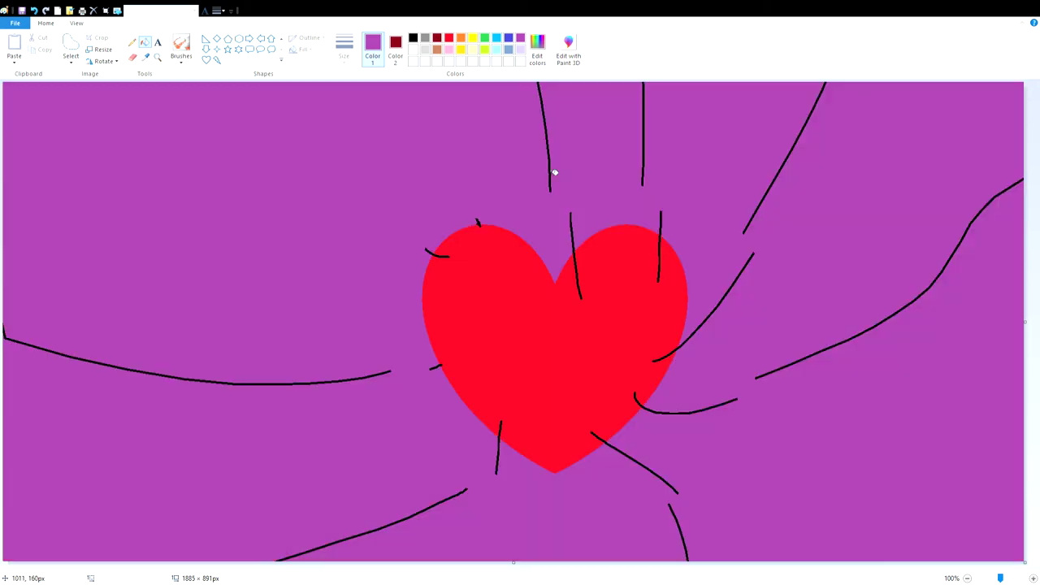
pyautogui.rightClick(505, 162)
pyautogui.rightClick(553, 163)
pyautogui.rightClick(647, 165)
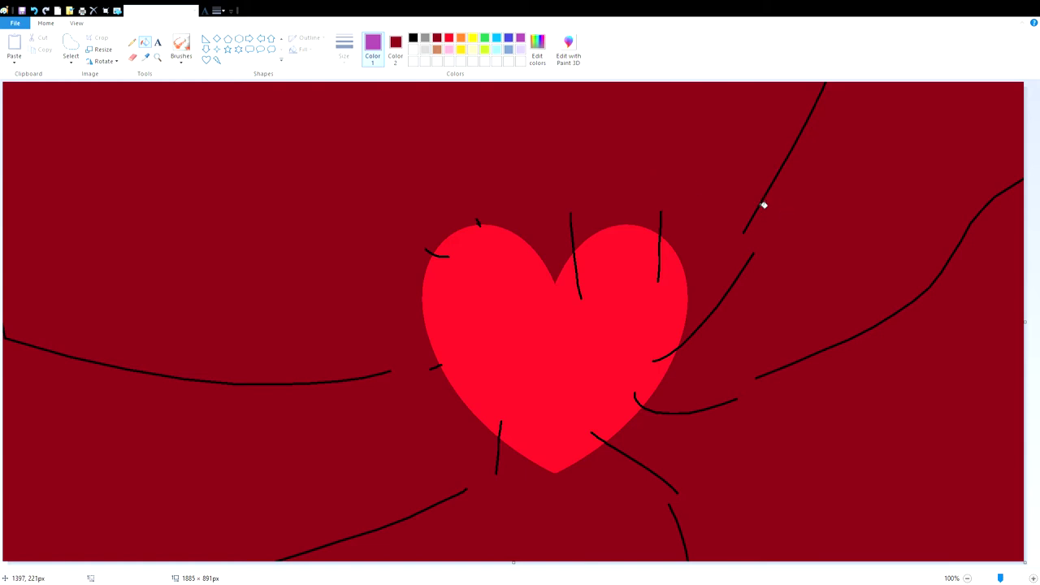
pyautogui.rightClick(765, 203)
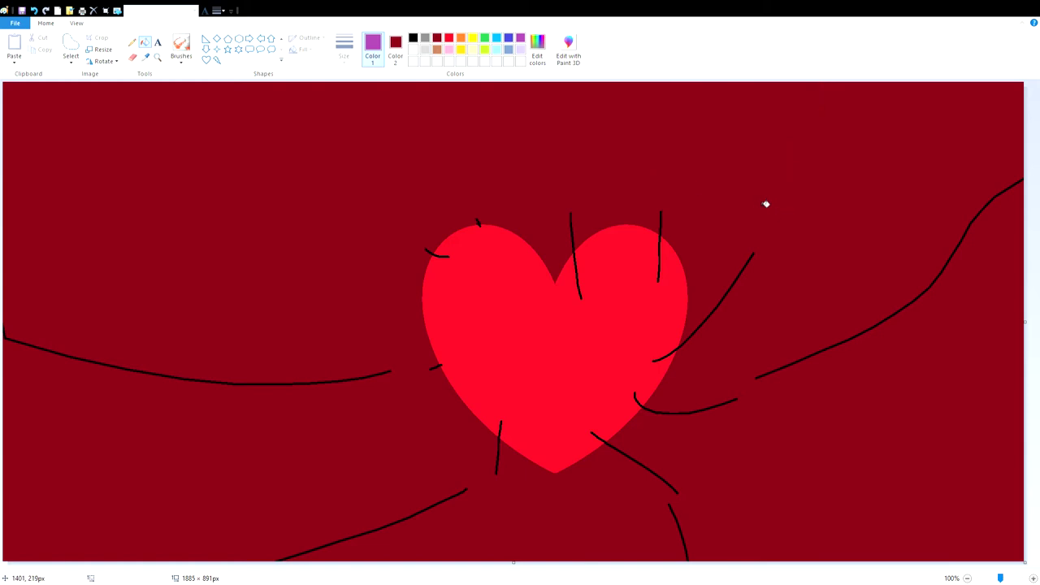
# Step: Fill the background with black, set the background color to black, and shift the heart up and left
pyautogui.click(413, 38)
pyautogui.click(399, 121)
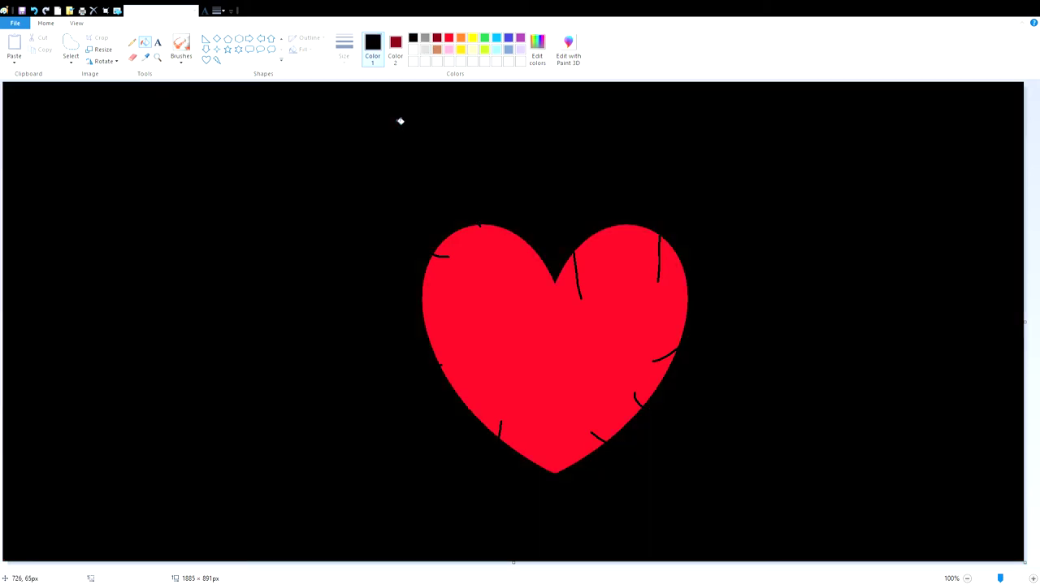
pyautogui.click(70, 47)
pyautogui.click(395, 49)
pyautogui.click(414, 38)
pyautogui.moveTo(337, 106); pyautogui.dragTo(947, 536)
pyautogui.moveTo(841, 454); pyautogui.dragTo(749, 408)
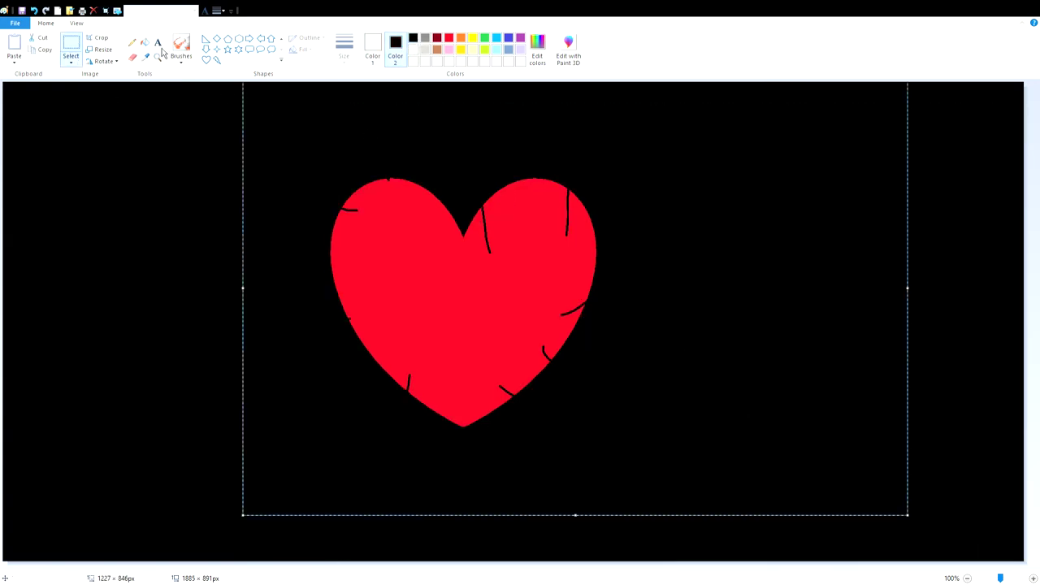
# Step: Draw black pencil cracks across the red heart, extending the vessel stubs so the lines meet inside it
pyautogui.click(133, 42)
pyautogui.click(413, 50)
pyautogui.click(372, 45)
pyautogui.click(413, 39)
pyautogui.moveTo(367, 216)
pyautogui.mouseDown()
pyautogui.moveTo(425, 255)
pyautogui.moveTo(509, 378)
pyautogui.mouseUp()
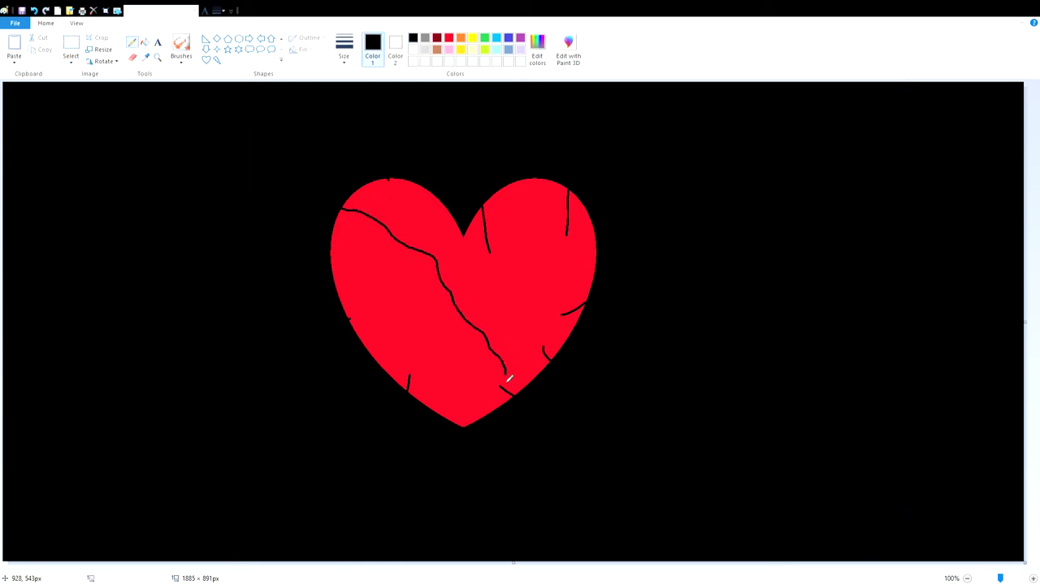
pyautogui.moveTo(409, 382)
pyautogui.mouseDown()
pyautogui.moveTo(537, 280)
pyautogui.moveTo(491, 258)
pyautogui.mouseUp()
pyautogui.moveTo(349, 325); pyautogui.dragTo(446, 284)
pyautogui.moveTo(393, 185)
pyautogui.mouseDown()
pyautogui.moveTo(405, 226)
pyautogui.moveTo(443, 265)
pyautogui.mouseUp()
pyautogui.moveTo(568, 237); pyautogui.dragTo(546, 275)
pyautogui.moveTo(561, 317)
pyautogui.mouseDown()
pyautogui.moveTo(544, 357)
pyautogui.moveTo(493, 358)
pyautogui.mouseUp()
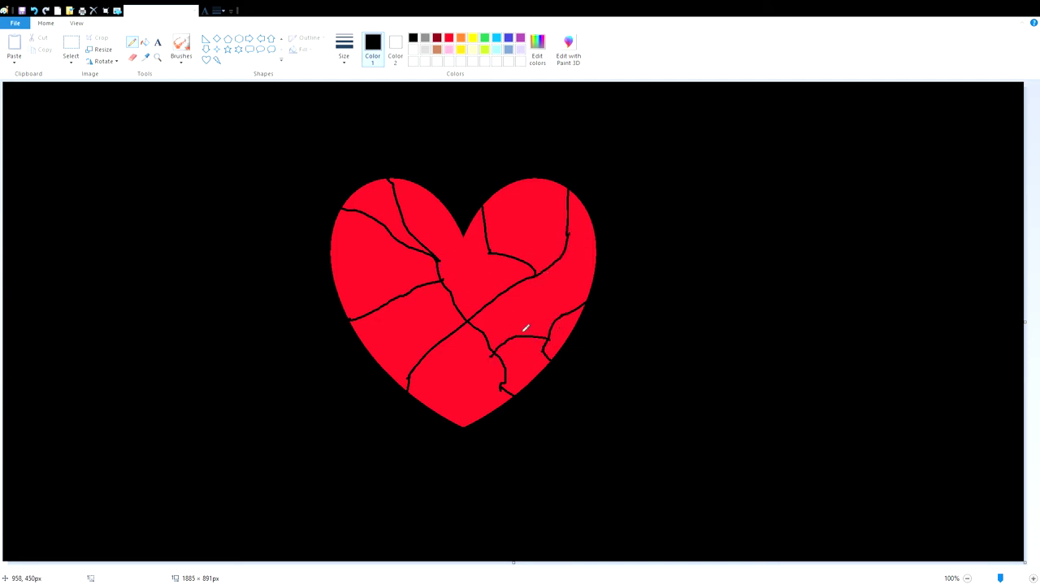
pyautogui.moveTo(493, 358); pyautogui.dragTo(453, 517)
# Step: Fill the black background and its connected cracks with purple
pyautogui.click(144, 42)
pyautogui.click(519, 38)
pyautogui.click(534, 87)
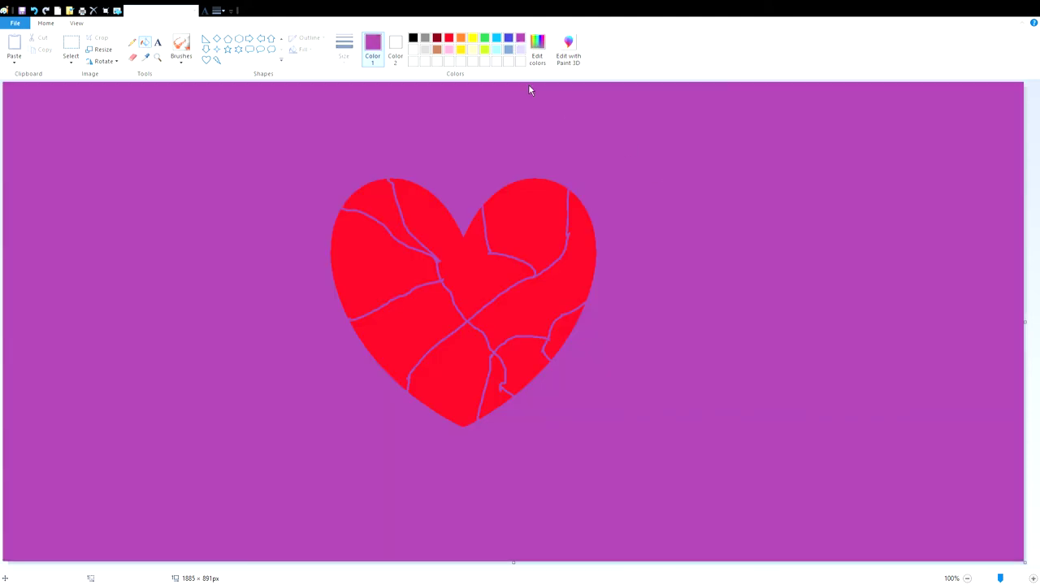
# Step: Cover the cracked red heart with a solid green heart shape, sized to about 574 × 555 px
pyautogui.click(484, 37)
pyautogui.click(395, 47)
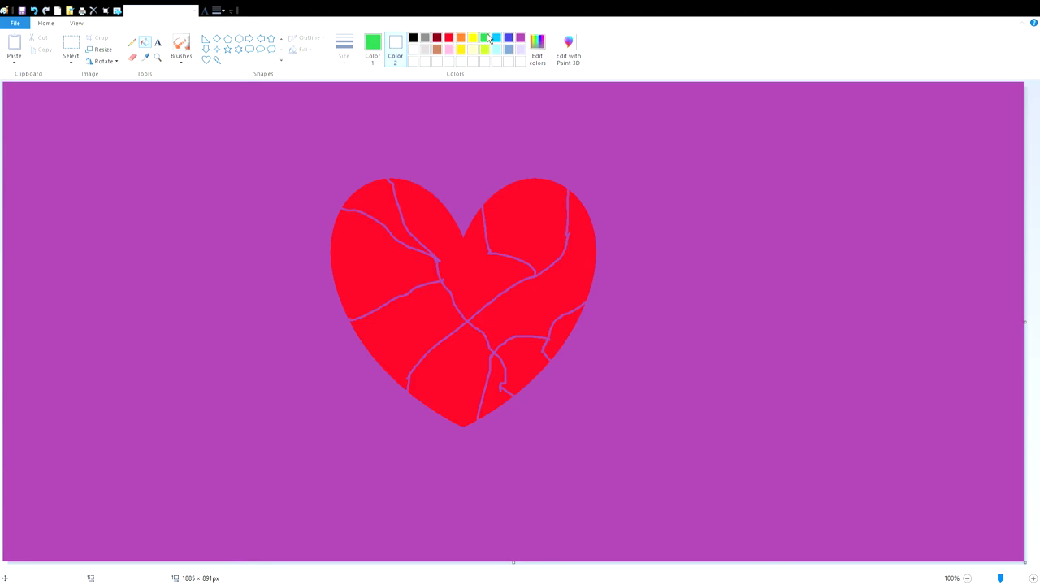
pyautogui.click(485, 38)
pyautogui.click(206, 60)
pyautogui.moveTo(330, 160)
pyautogui.mouseDown()
pyautogui.moveTo(634, 462)
pyautogui.moveTo(642, 499)
pyautogui.mouseUp()
pyautogui.moveTo(604, 467); pyautogui.dragTo(597, 442)
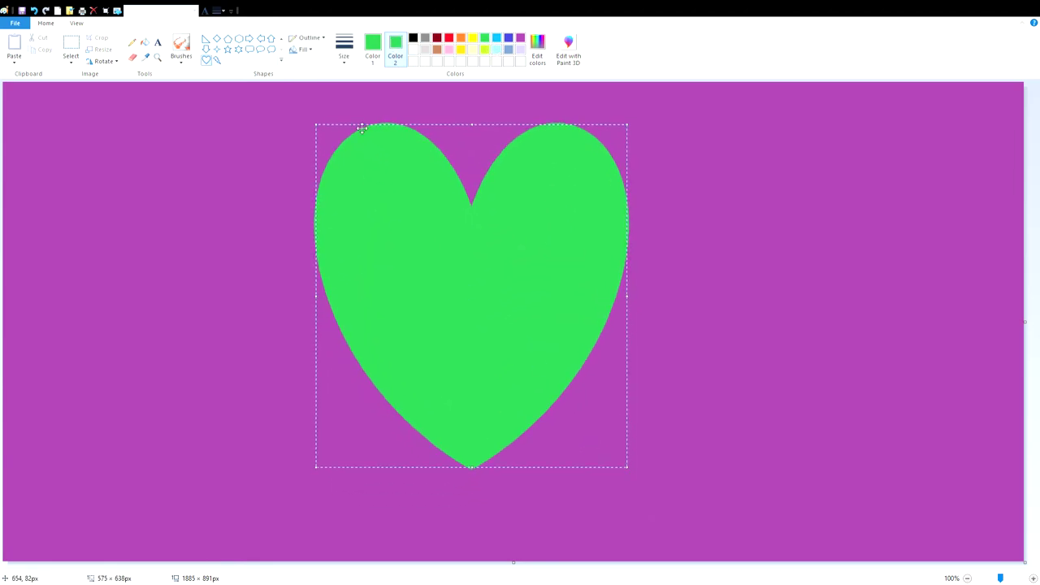
pyautogui.moveTo(320, 128)
pyautogui.mouseDown()
pyautogui.moveTo(321, 177)
pyautogui.moveTo(317, 141)
pyautogui.mouseUp()
pyautogui.moveTo(492, 467); pyautogui.dragTo(486, 444)
# Step: Draw ten lime pencil lines as vessels from the green heart out to the canvas edges
pyautogui.click(132, 43)
pyautogui.click(373, 48)
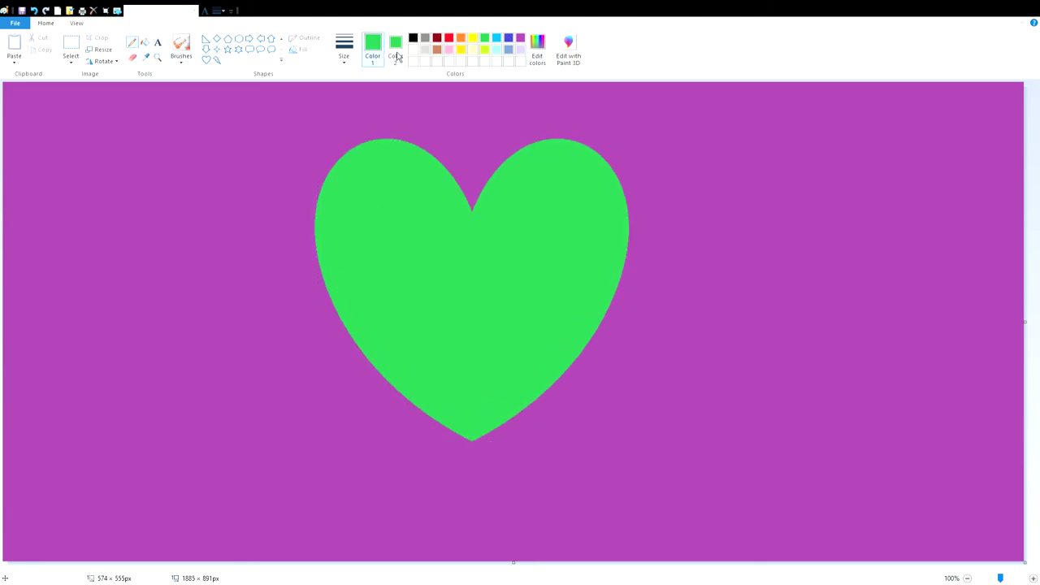
pyautogui.click(485, 50)
pyautogui.moveTo(351, 154)
pyautogui.mouseDown()
pyautogui.moveTo(282, 194)
pyautogui.moveTo(218, 87)
pyautogui.mouseUp()
pyautogui.moveTo(436, 169); pyautogui.dragTo(448, 81)
pyautogui.moveTo(535, 164); pyautogui.dragTo(532, 81)
pyautogui.moveTo(593, 190); pyautogui.dragTo(617, 81)
pyautogui.moveTo(631, 283); pyautogui.dragTo(757, 81)
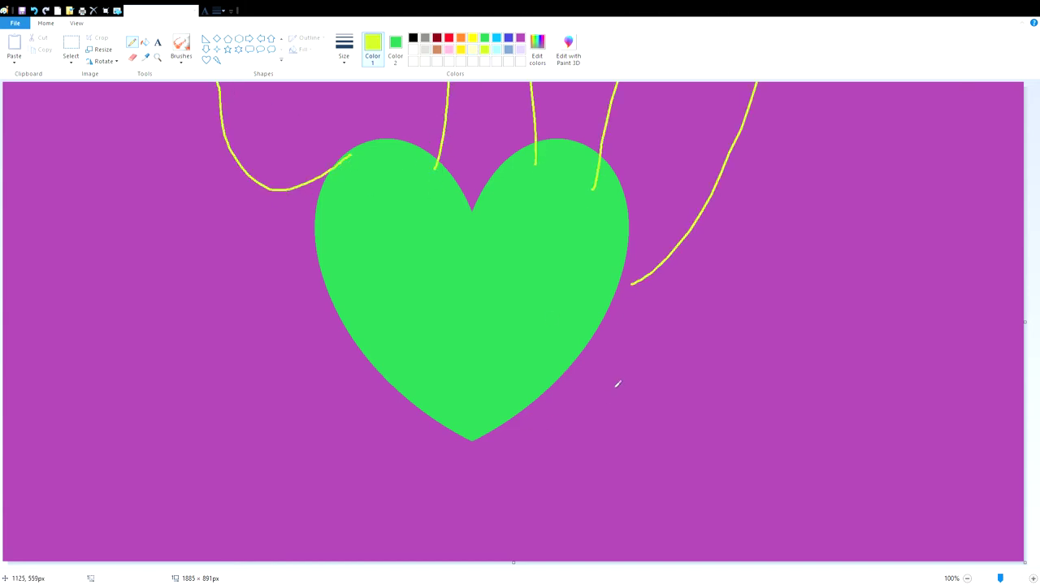
pyautogui.moveTo(580, 323); pyautogui.dragTo(681, 561)
pyautogui.moveTo(529, 341); pyautogui.dragTo(555, 560)
pyautogui.moveTo(429, 393); pyautogui.dragTo(367, 560)
pyautogui.moveTo(390, 328); pyautogui.dragTo(197, 560)
pyautogui.moveTo(398, 256); pyautogui.dragTo(2, 254)
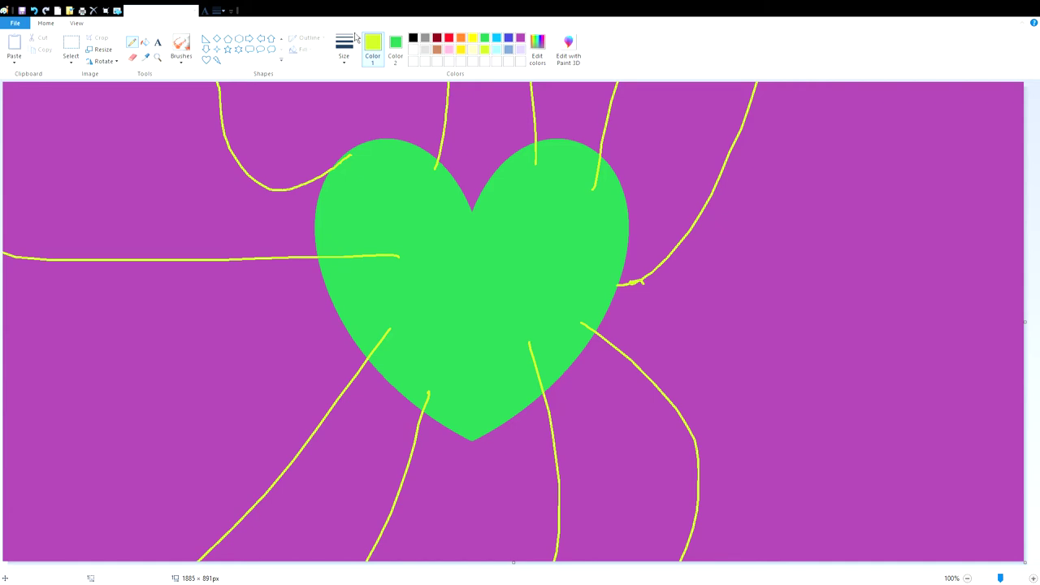
# Step: Draw a light lavender squiggle beside the green heart, move it to the left canvas edge, and fill the leftover green rectangle with purple
pyautogui.click(521, 38)
pyautogui.click(521, 50)
pyautogui.moveTo(301, 362)
pyautogui.mouseDown()
pyautogui.moveTo(232, 370)
pyautogui.moveTo(156, 361)
pyautogui.mouseUp()
pyautogui.click(72, 50)
pyautogui.click(521, 38)
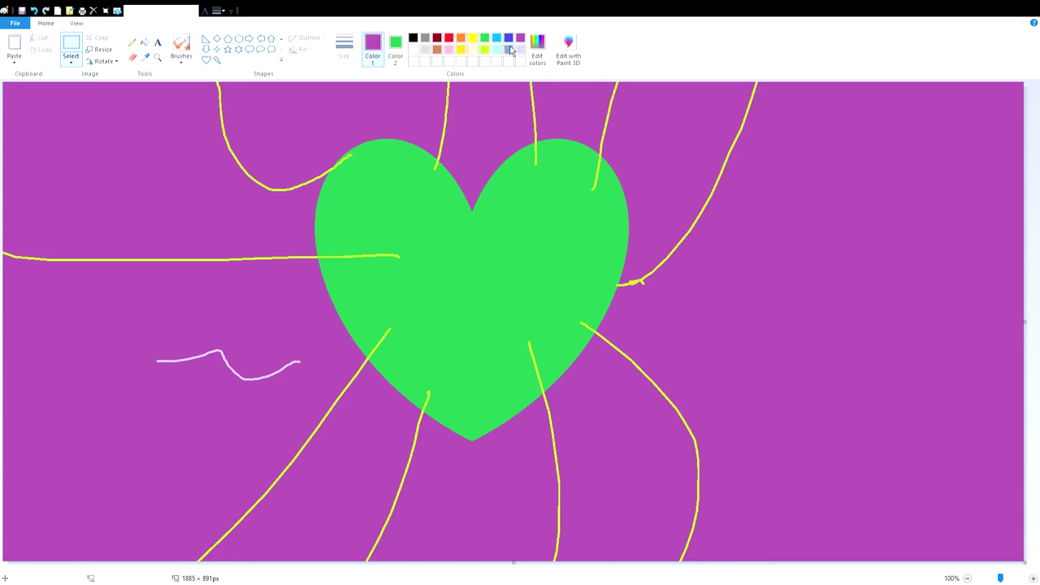
pyautogui.moveTo(122, 333)
pyautogui.mouseDown()
pyautogui.moveTo(310, 410)
pyautogui.moveTo(68, 391)
pyautogui.moveTo(65, 355)
pyautogui.mouseUp()
pyautogui.click(144, 43)
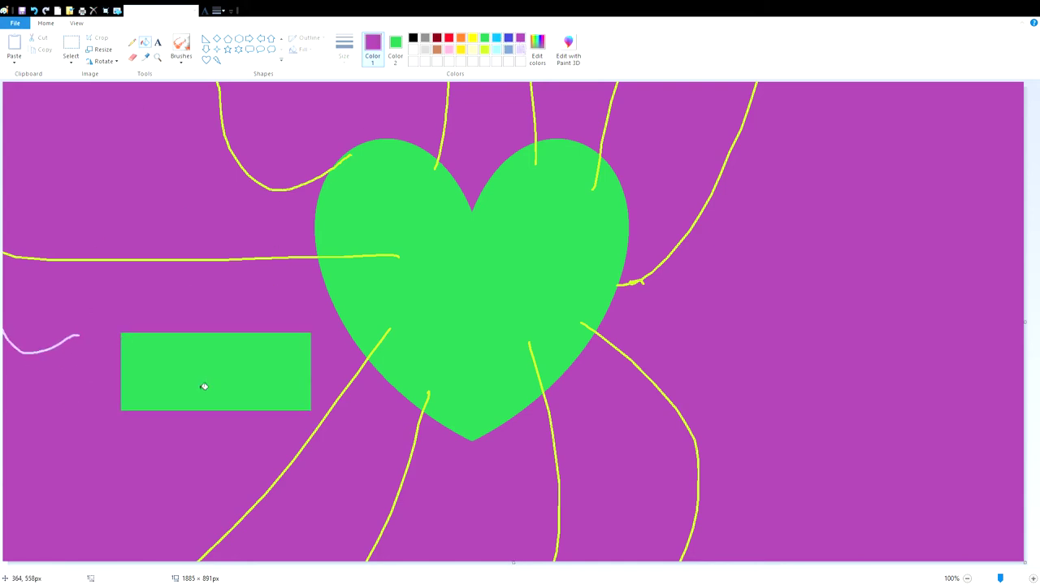
pyautogui.click(204, 386)
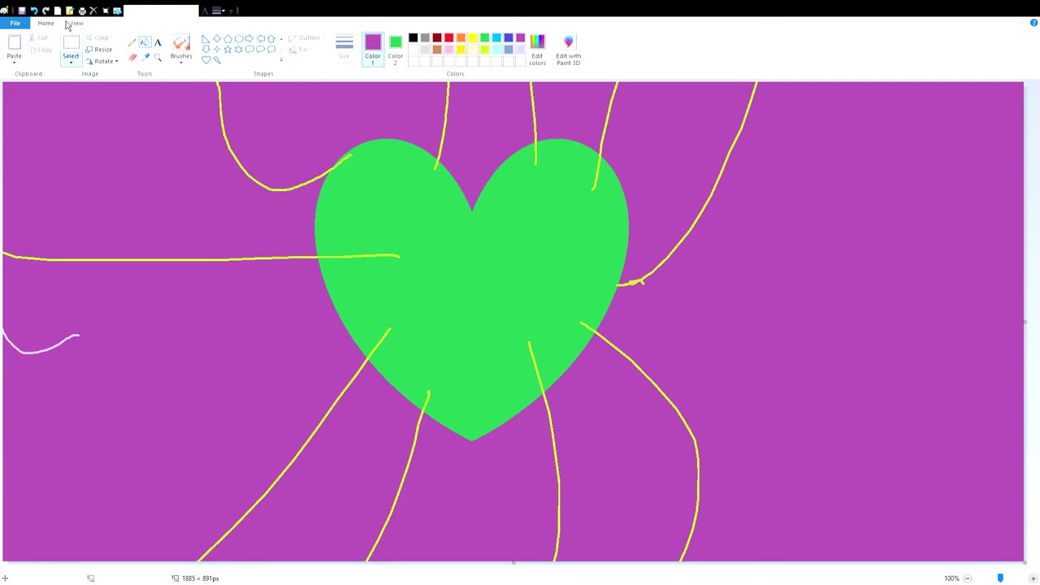
# Step: Set the background color to purple and delete the lavender squiggle at the left canvas edge
pyautogui.click(71, 49)
pyautogui.click(396, 49)
pyautogui.click(520, 50)
pyautogui.moveTo(180, 305)
pyautogui.mouseDown()
pyautogui.moveTo(7, 340)
pyautogui.moveTo(2, 442)
pyautogui.mouseUp()
pyautogui.press('Delete')
pyautogui.moveTo(60, 314); pyautogui.dragTo(2, 448)
pyautogui.press('Delete')
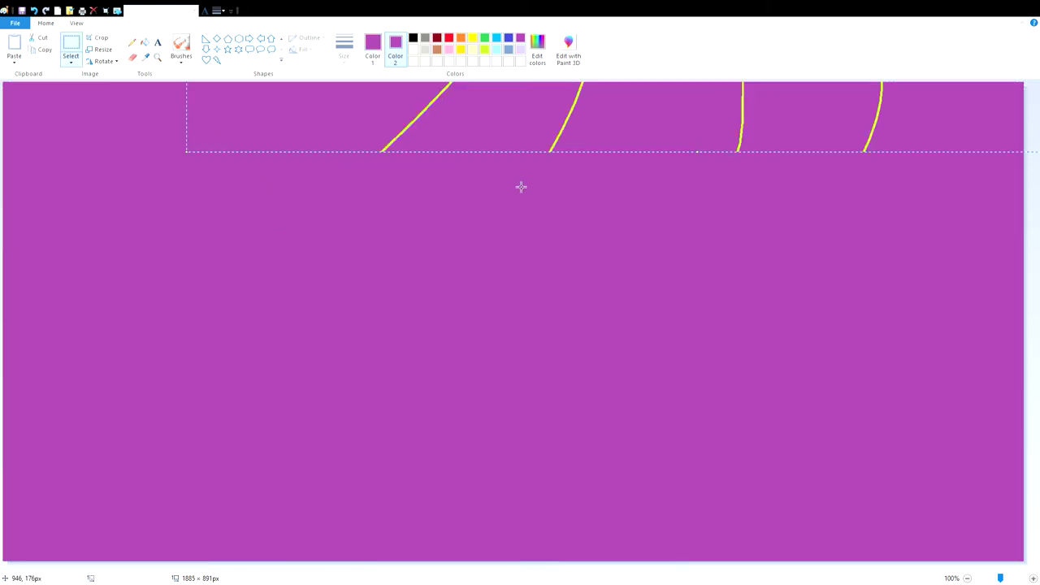
# Step: Move the green heart and its vessels off the canvas and delete the remaining line ends
pyautogui.moveTo(515, 179); pyautogui.dragTo(746, 78)
pyautogui.moveTo(488, 151); pyautogui.dragTo(550, 151)
pyautogui.moveTo(232, 182); pyautogui.dragTo(373, 262)
pyautogui.moveTo(232, 263); pyautogui.dragTo(1022, 82)
pyautogui.press('Delete')
# Step: Outline an elongated, lumpy organ shape in dark red left of the canvas center and fill it with dark red
pyautogui.click(382, 56)
pyautogui.click(438, 39)
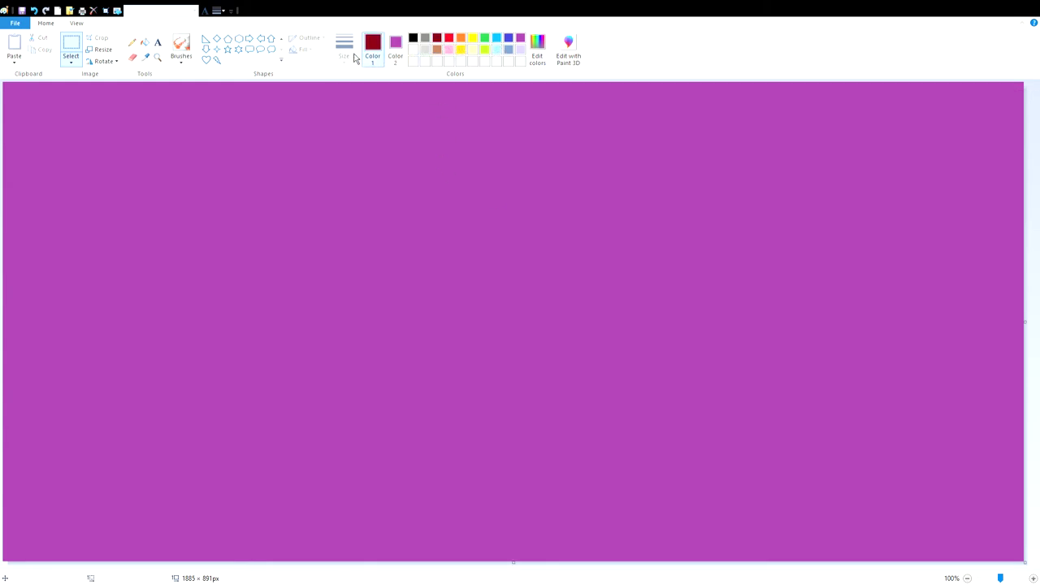
pyautogui.click(132, 42)
pyautogui.moveTo(430, 207)
pyautogui.mouseDown()
pyautogui.moveTo(377, 228)
pyautogui.moveTo(378, 353)
pyautogui.moveTo(395, 406)
pyautogui.moveTo(371, 478)
pyautogui.moveTo(421, 493)
pyautogui.moveTo(432, 218)
pyautogui.mouseUp()
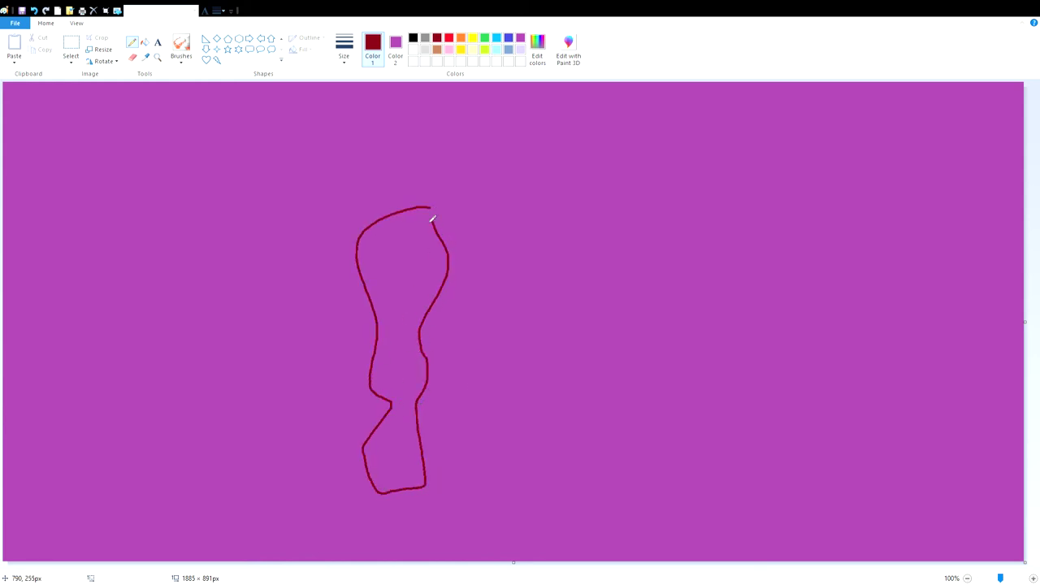
pyautogui.click(145, 42)
pyautogui.click(375, 254)
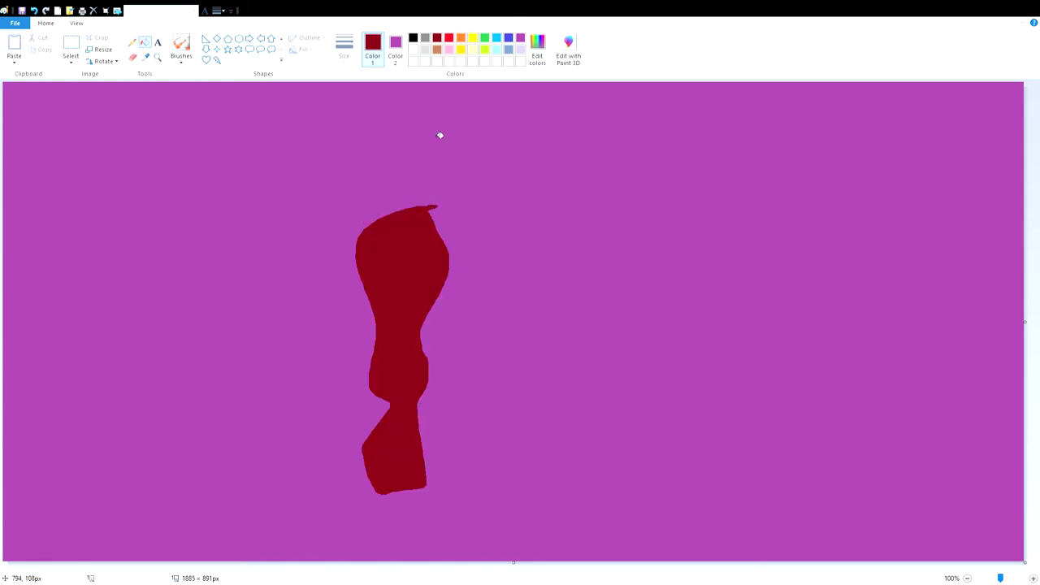
# Step: Draw a curved black pencil line from the top of the organ shape up to the canvas edge
pyautogui.click(426, 48)
pyautogui.click(412, 37)
pyautogui.click(132, 42)
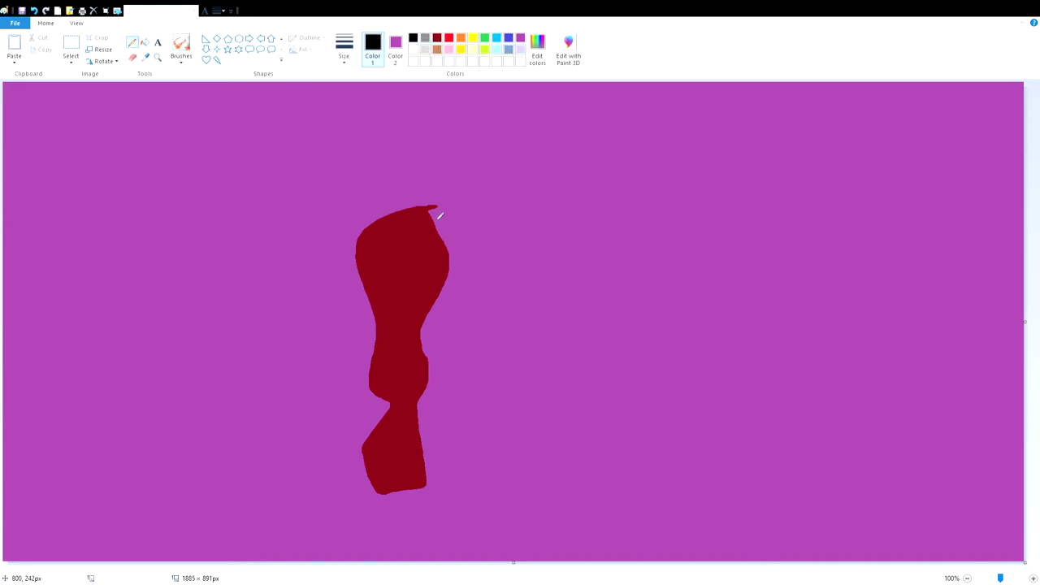
pyautogui.moveTo(431, 210); pyautogui.dragTo(314, 16)
# Step: Duplicate the organ with its black line, mirror the copy horizontally, and place it to the right of the original
pyautogui.click(79, 63)
pyautogui.moveTo(303, 493); pyautogui.dragTo(545, 81)
pyautogui.moveTo(554, 546); pyautogui.dragTo(316, 10)
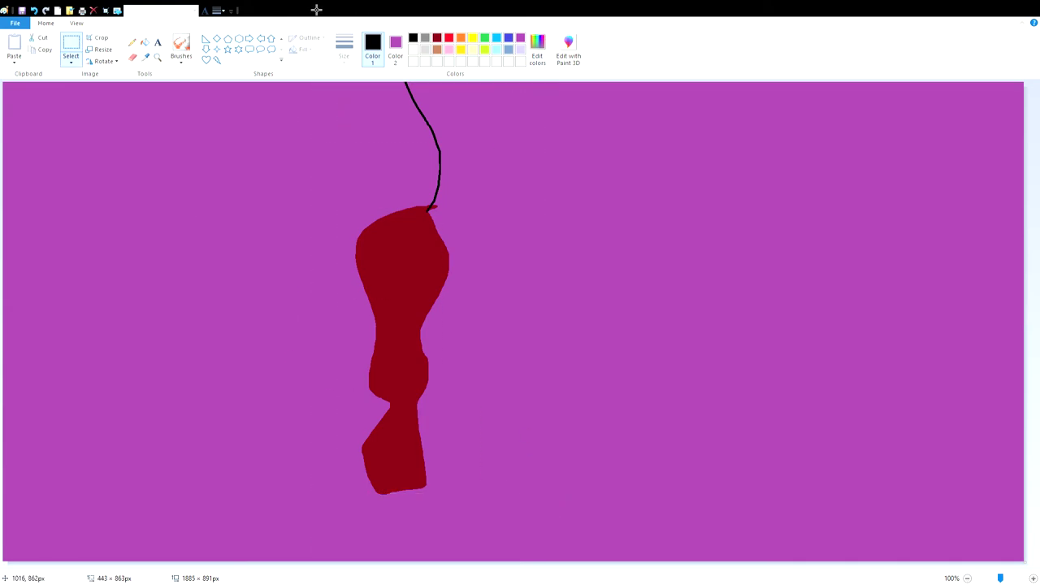
pyautogui.click(43, 50)
pyautogui.click(14, 47)
pyautogui.moveTo(65, 235); pyautogui.dragTo(667, 221)
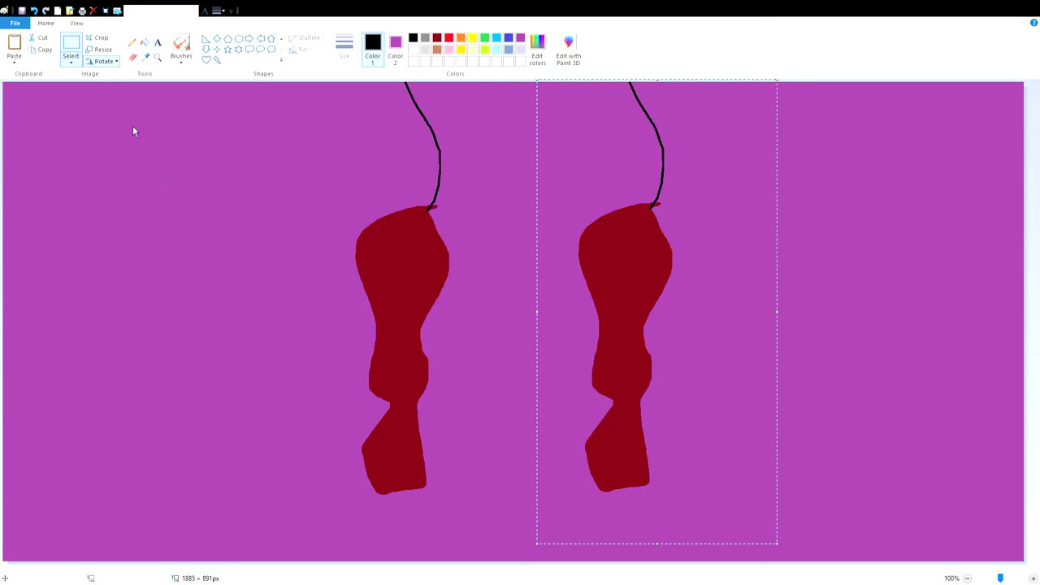
pyautogui.moveTo(608, 318); pyautogui.dragTo(604, 371)
pyautogui.moveTo(591, 331); pyautogui.dragTo(648, 346)
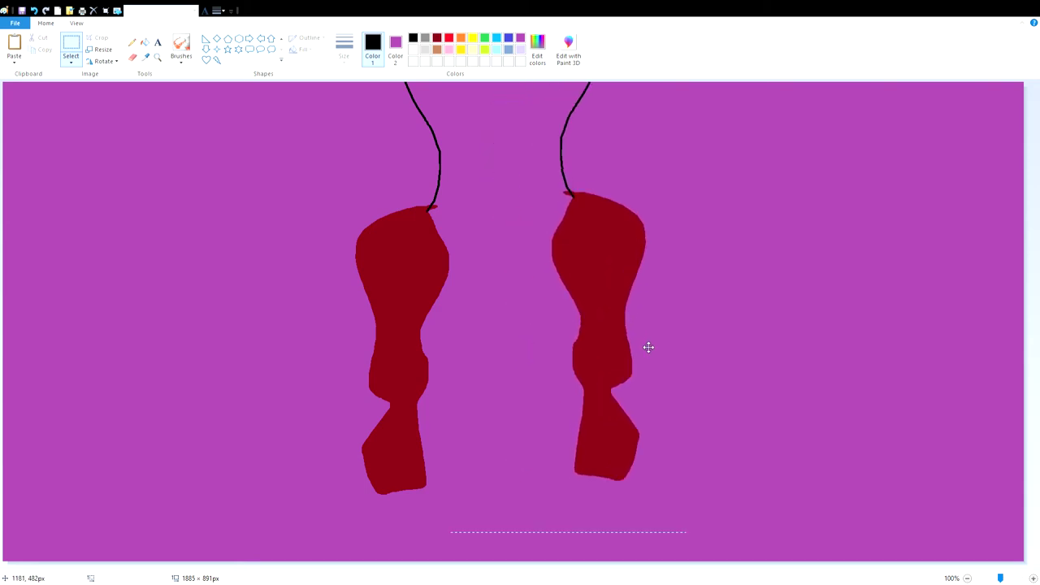
pyautogui.click(352, 430)
# Step: Try filling both organ shapes with black, undo the fills, and try gray instead
pyautogui.click(132, 43)
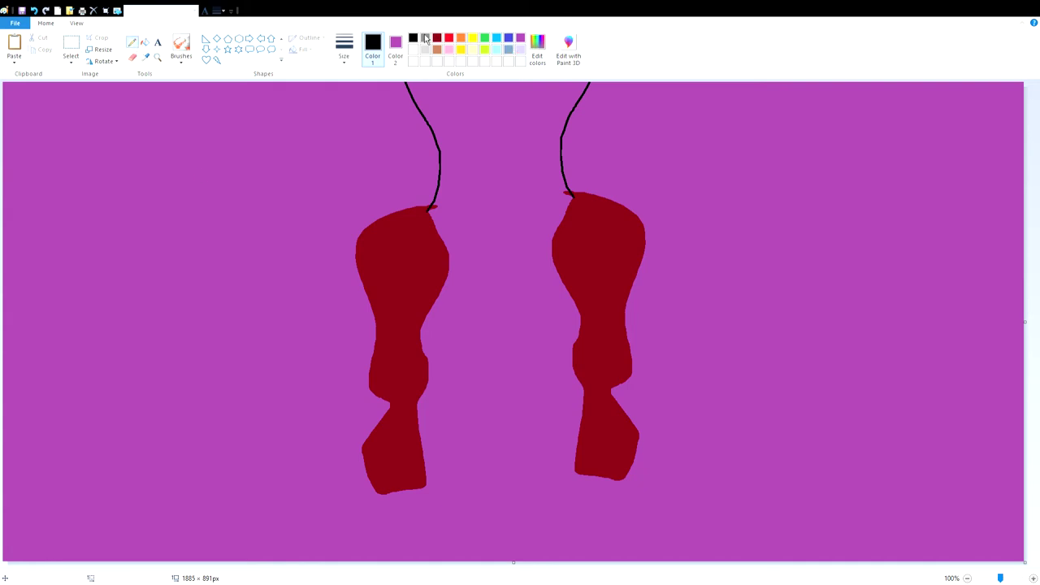
pyautogui.click(145, 43)
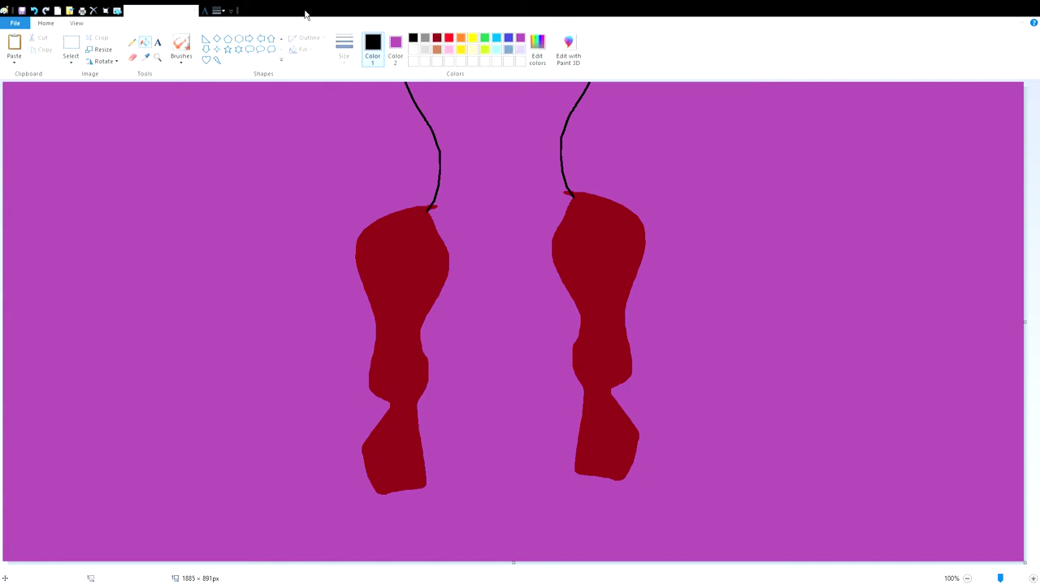
pyautogui.click(436, 214)
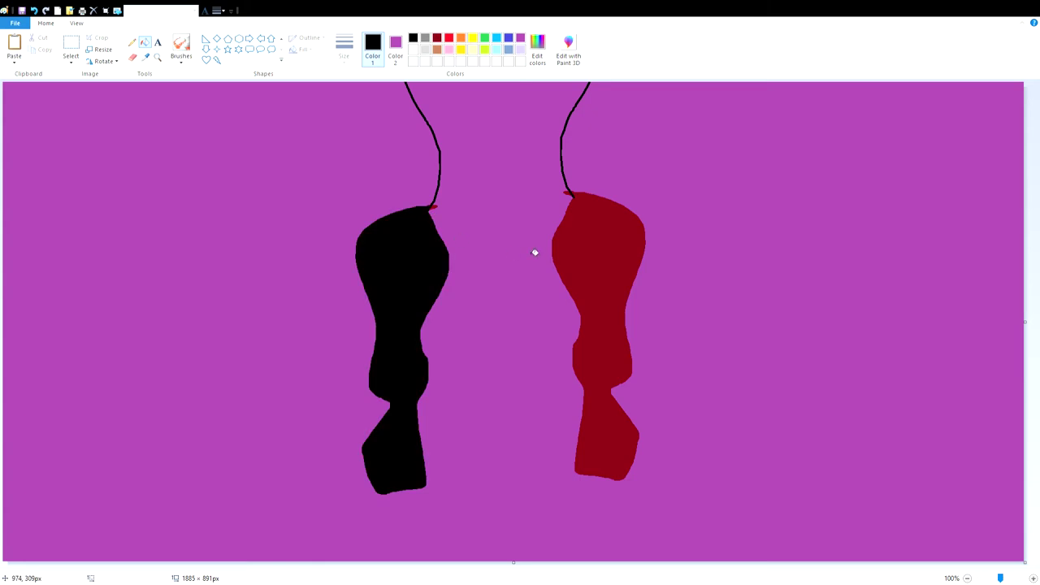
pyautogui.click(577, 239)
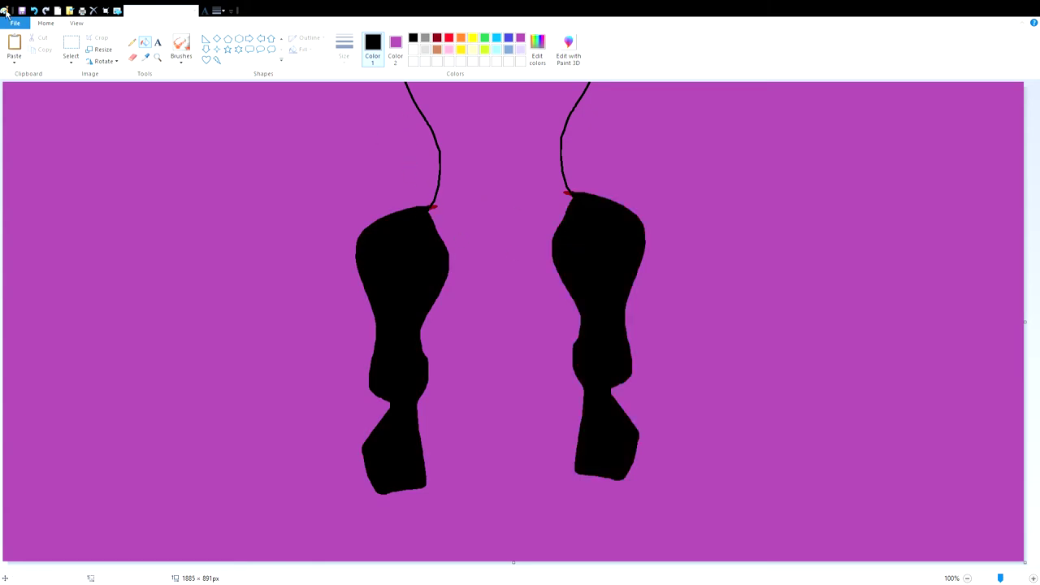
pyautogui.click(34, 11)
pyautogui.click(33, 10)
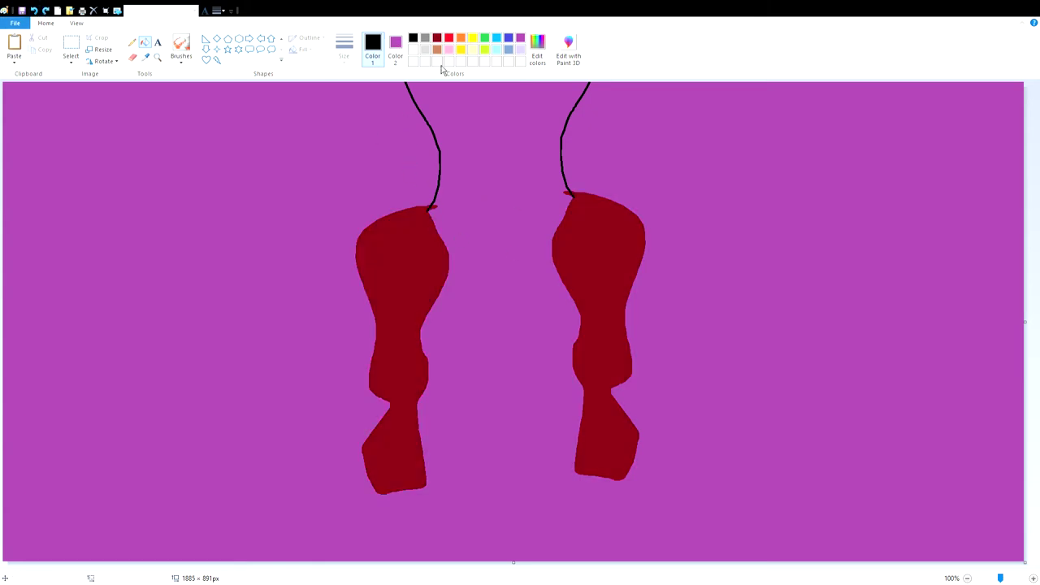
pyautogui.click(425, 38)
pyautogui.click(425, 231)
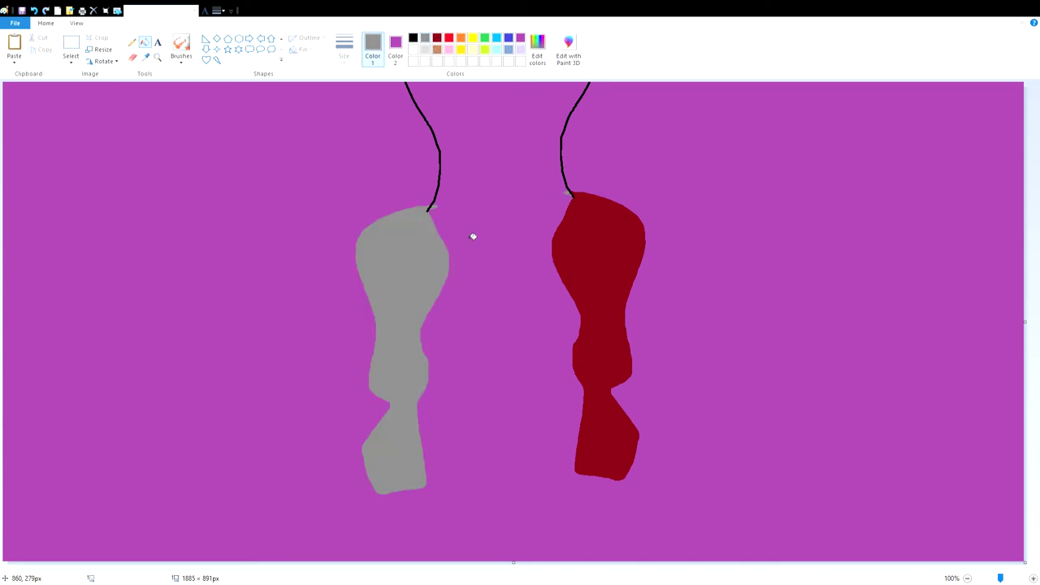
pyautogui.click(628, 244)
# Step: Fill both organ shapes with light lavender
pyautogui.click(521, 39)
pyautogui.click(521, 49)
pyautogui.click(606, 237)
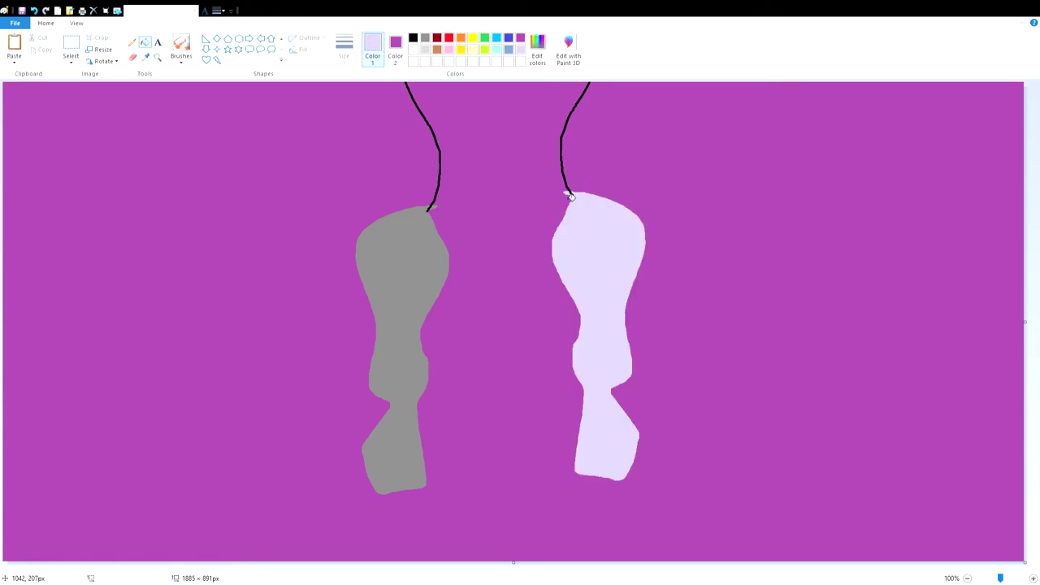
pyautogui.click(378, 286)
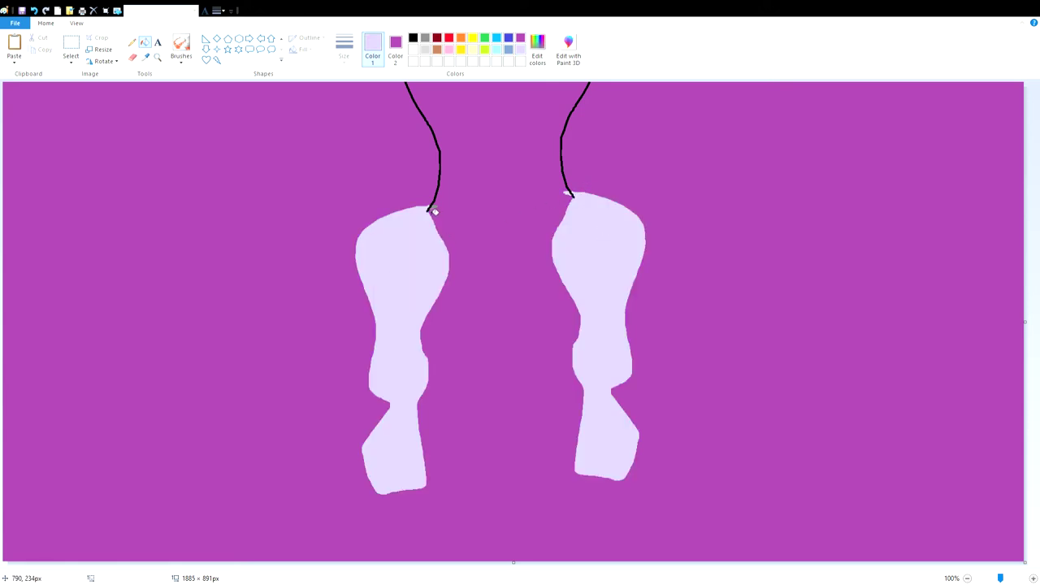
# Step: Draw nine pink pencil lines as vessels from the two lavender organs out to the canvas edges
pyautogui.click(132, 42)
pyautogui.click(448, 49)
pyautogui.moveTo(394, 234)
pyautogui.mouseDown()
pyautogui.moveTo(358, 216)
pyautogui.moveTo(264, 82)
pyautogui.mouseUp()
pyautogui.moveTo(424, 292); pyautogui.dragTo(575, 560)
pyautogui.moveTo(397, 382); pyautogui.dragTo(285, 560)
pyautogui.moveTo(399, 333); pyautogui.dragTo(1, 185)
pyautogui.moveTo(581, 260); pyautogui.dragTo(527, 81)
pyautogui.moveTo(595, 228); pyautogui.dragTo(726, 81)
pyautogui.moveTo(630, 313); pyautogui.dragTo(1024, 375)
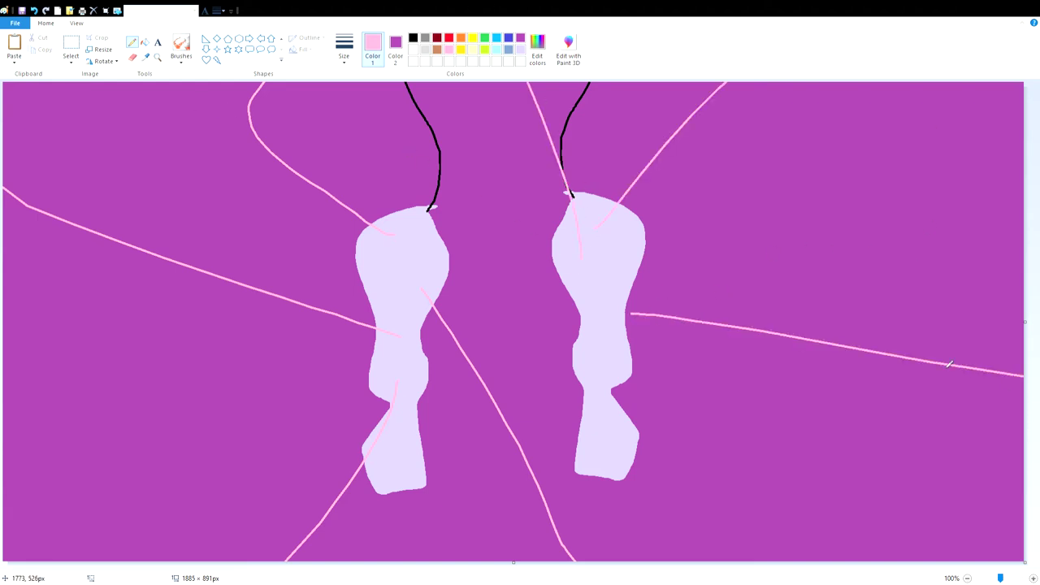
pyautogui.moveTo(606, 335); pyautogui.dragTo(772, 580)
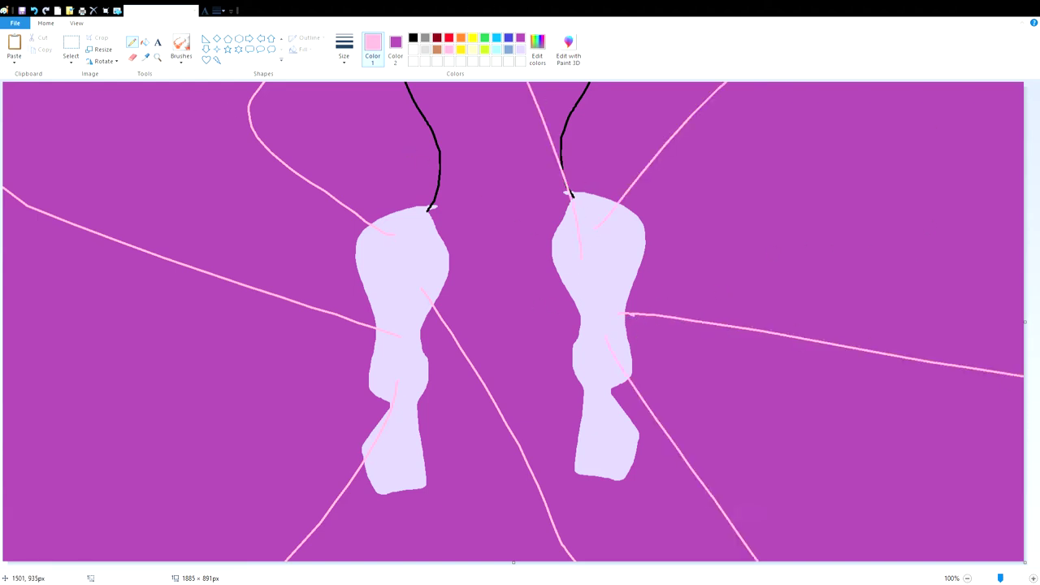
pyautogui.moveTo(590, 338); pyautogui.dragTo(301, 81)
pyautogui.click(77, 62)
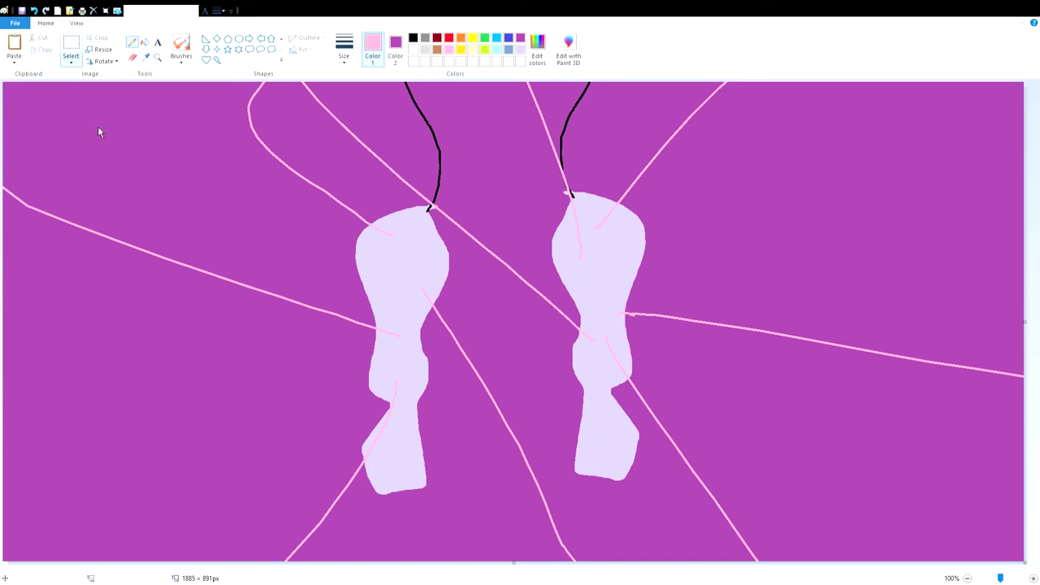
# Step: Delete the organ drawing and fill the purple canvas with white as Color 2
pyautogui.click(70, 9)
pyautogui.click(93, 9)
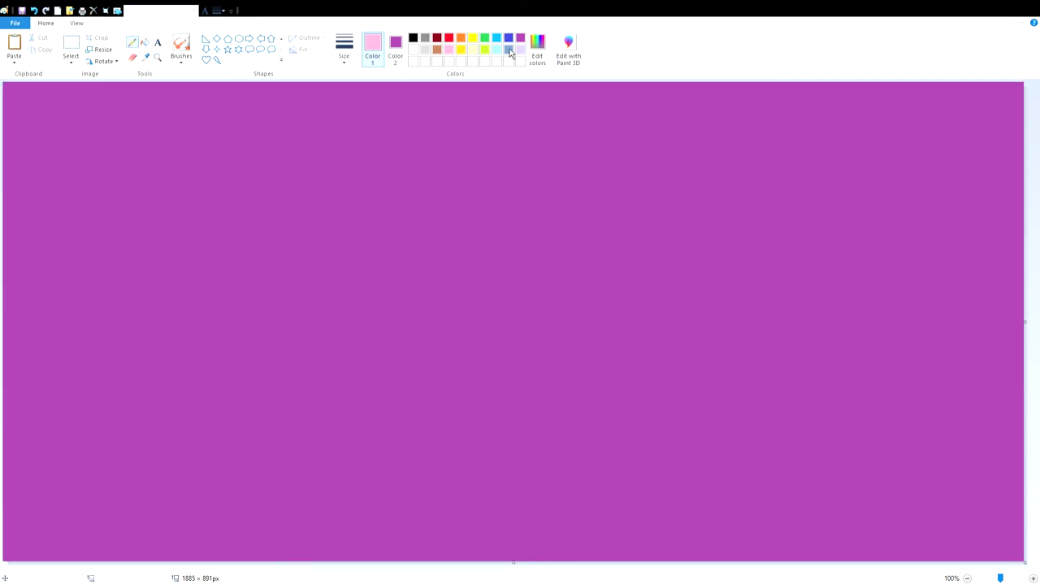
pyautogui.click(396, 48)
pyautogui.click(144, 42)
pyautogui.rightClick(384, 210)
# Step: Draw a black pencil stick figure with a looped head, two arms stretched to one side and long curved legs
pyautogui.click(375, 53)
pyautogui.click(413, 39)
pyautogui.click(131, 42)
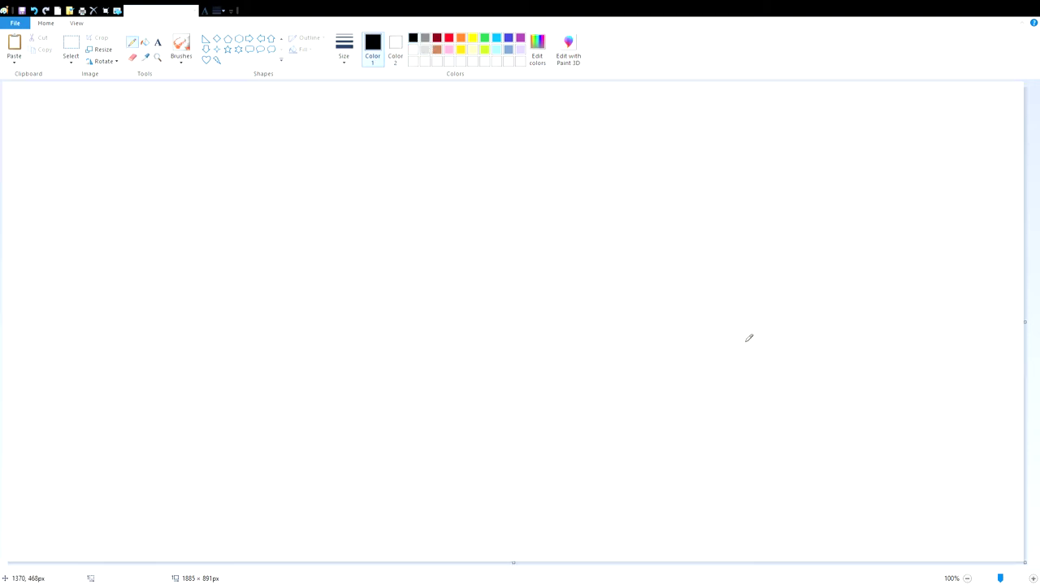
pyautogui.moveTo(485, 138)
pyautogui.mouseDown()
pyautogui.moveTo(444, 174)
pyautogui.moveTo(469, 193)
pyautogui.moveTo(333, 285)
pyautogui.moveTo(190, 130)
pyautogui.mouseUp()
pyautogui.moveTo(476, 282); pyautogui.dragTo(704, 411)
pyautogui.moveTo(468, 180); pyautogui.dragTo(321, 140)
pyautogui.moveTo(471, 187)
pyautogui.mouseDown()
pyautogui.moveTo(250, 190)
pyautogui.moveTo(230, 168)
pyautogui.mouseUp()
# Step: Try a large green pencil scribble spreading to the right of the stick figure's head, and undo it
pyautogui.click(71, 45)
pyautogui.moveTo(70, 437)
pyautogui.mouseDown()
pyautogui.moveTo(537, 8)
pyautogui.moveTo(771, 43)
pyautogui.mouseUp()
pyautogui.click(133, 43)
pyautogui.click(484, 37)
pyautogui.moveTo(474, 170)
pyautogui.mouseDown()
pyautogui.moveTo(604, 186)
pyautogui.moveTo(674, 218)
pyautogui.moveTo(692, 239)
pyautogui.moveTo(569, 203)
pyautogui.moveTo(561, 213)
pyautogui.moveTo(698, 179)
pyautogui.moveTo(534, 155)
pyautogui.mouseUp()
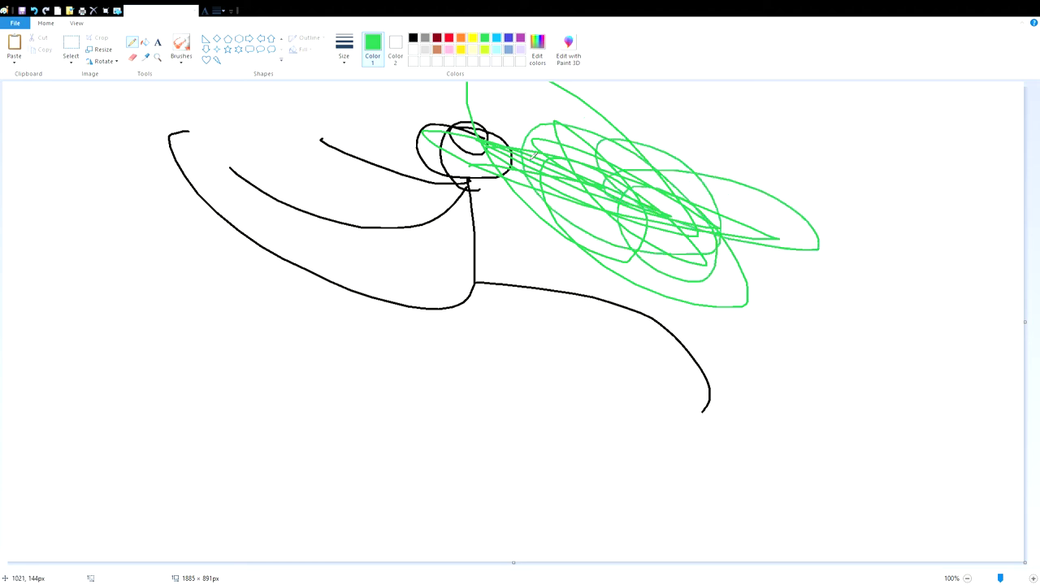
pyautogui.click(34, 10)
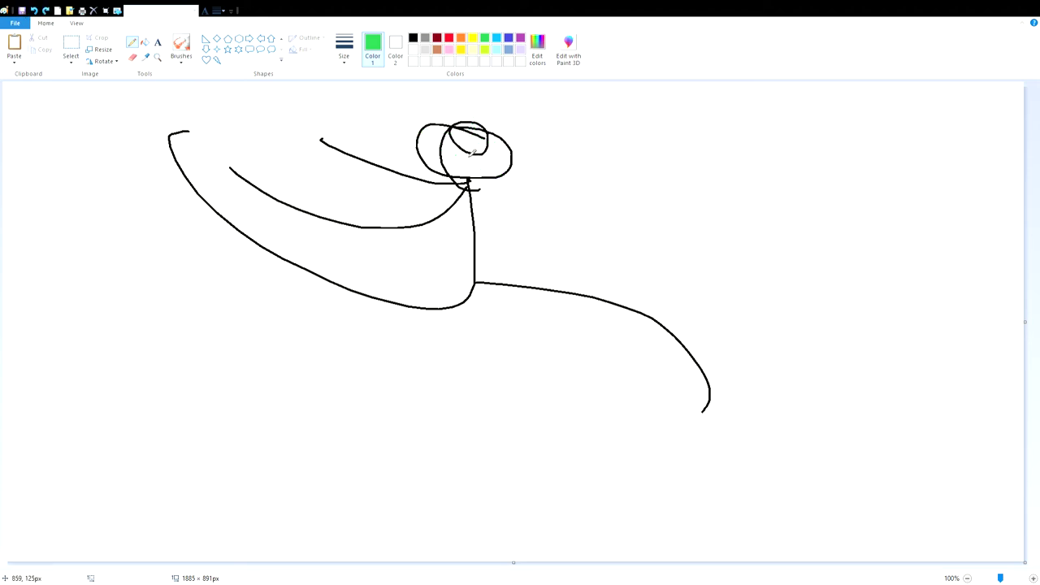
# Step: Scribble a green pencil stream from the figure's head to the left canvas edge, and go over it with a lime brush
pyautogui.moveTo(468, 152)
pyautogui.mouseDown()
pyautogui.moveTo(260, 162)
pyautogui.moveTo(244, 170)
pyautogui.moveTo(263, 181)
pyautogui.moveTo(208, 168)
pyautogui.moveTo(133, 187)
pyautogui.moveTo(257, 185)
pyautogui.moveTo(16, 204)
pyautogui.mouseUp()
pyautogui.click(180, 45)
pyautogui.click(484, 49)
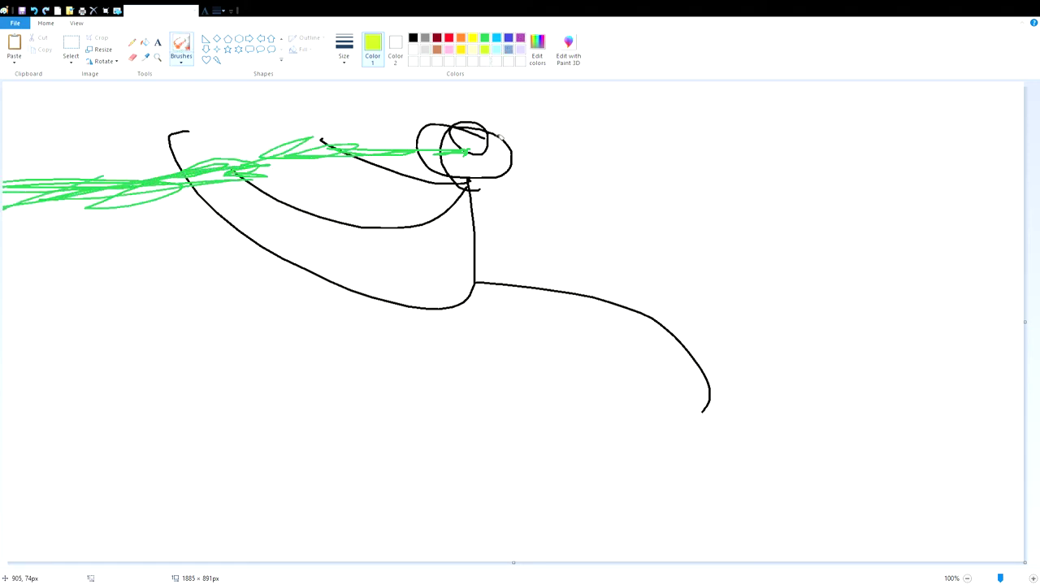
pyautogui.moveTo(469, 152)
pyautogui.mouseDown()
pyautogui.moveTo(393, 152)
pyautogui.moveTo(143, 199)
pyautogui.moveTo(16, 199)
pyautogui.mouseUp()
# Step: Select the stick-figure scene with its green stream and delete it from the canvas
pyautogui.click(70, 45)
pyautogui.moveTo(5, 86)
pyautogui.mouseDown()
pyautogui.moveTo(687, 474)
pyautogui.moveTo(747, 530)
pyautogui.mouseUp()
pyautogui.moveTo(525, 350)
pyautogui.mouseDown()
pyautogui.moveTo(528, 411)
pyautogui.moveTo(511, 380)
pyautogui.moveTo(500, 405)
pyautogui.moveTo(498, 362)
pyautogui.moveTo(496, 397)
pyautogui.moveTo(494, 372)
pyautogui.moveTo(350, 332)
pyautogui.moveTo(274, 350)
pyautogui.moveTo(398, 358)
pyautogui.moveTo(423, 373)
pyautogui.mouseUp()
pyautogui.click(95, 10)
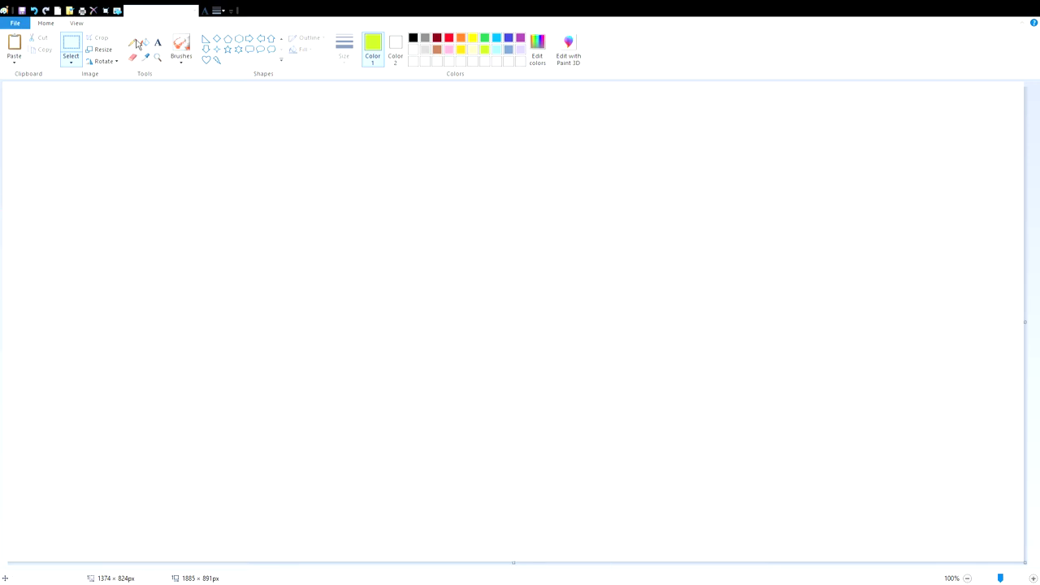
# Step: Draw a black building outline with a smaller upper block containing a cross, and fill the cross with red
pyautogui.click(413, 38)
pyautogui.moveTo(333, 257)
pyautogui.mouseDown()
pyautogui.moveTo(340, 315)
pyautogui.moveTo(836, 515)
pyautogui.moveTo(791, 294)
pyautogui.moveTo(300, 246)
pyautogui.mouseUp()
pyautogui.moveTo(467, 288)
pyautogui.mouseDown()
pyautogui.moveTo(504, 160)
pyautogui.moveTo(756, 269)
pyautogui.moveTo(756, 293)
pyautogui.mouseUp()
pyautogui.moveTo(586, 194)
pyautogui.mouseDown()
pyautogui.moveTo(527, 196)
pyautogui.moveTo(608, 249)
pyautogui.moveTo(634, 199)
pyautogui.moveTo(606, 179)
pyautogui.moveTo(588, 200)
pyautogui.mouseUp()
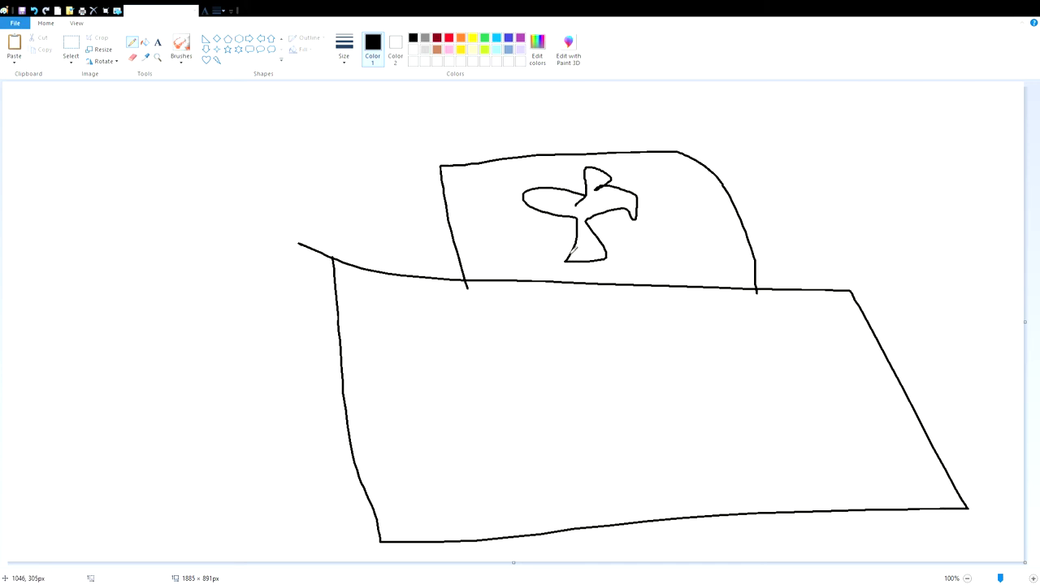
pyautogui.click(144, 41)
pyautogui.click(449, 38)
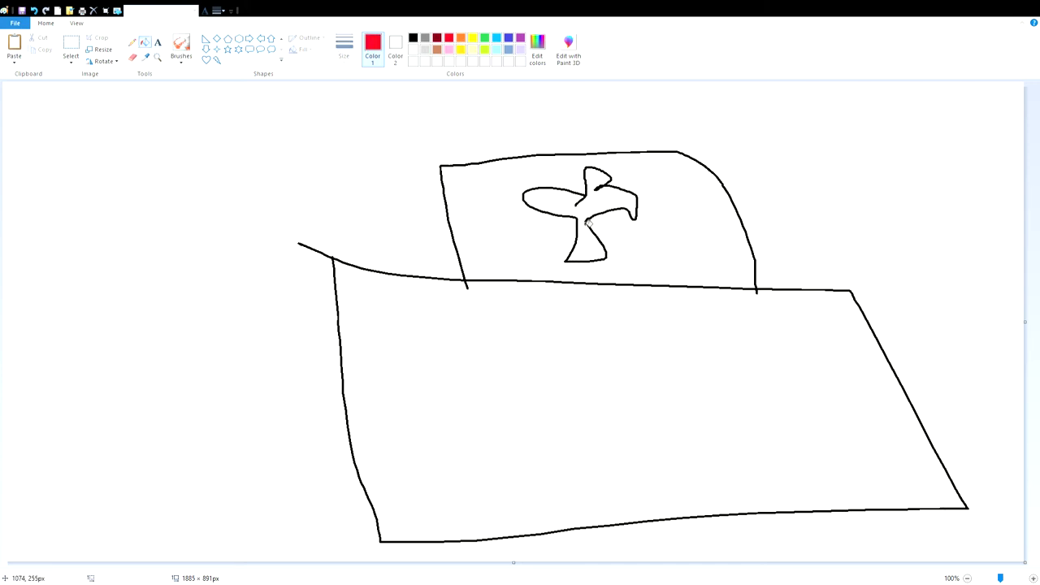
pyautogui.click(586, 218)
# Step: Draw black double doors with two handles at the base of the building
pyautogui.click(133, 43)
pyautogui.click(413, 39)
pyautogui.moveTo(579, 531)
pyautogui.mouseDown()
pyautogui.moveTo(590, 397)
pyautogui.moveTo(690, 520)
pyautogui.mouseUp()
pyautogui.moveTo(600, 386); pyautogui.dragTo(623, 510)
pyautogui.moveTo(588, 471); pyautogui.dragTo(582, 445)
pyautogui.moveTo(640, 462)
pyautogui.mouseDown()
pyautogui.moveTo(645, 437)
pyautogui.moveTo(640, 449)
pyautogui.mouseUp()
# Step: Handwrite "Hospal" in black pencil above the doors, reworking the letter s
pyautogui.moveTo(536, 305); pyautogui.dragTo(545, 366)
pyautogui.moveTo(546, 343); pyautogui.dragTo(580, 341)
pyautogui.moveTo(581, 358)
pyautogui.mouseDown()
pyautogui.moveTo(580, 306)
pyautogui.moveTo(622, 325)
pyautogui.moveTo(647, 360)
pyautogui.mouseUp()
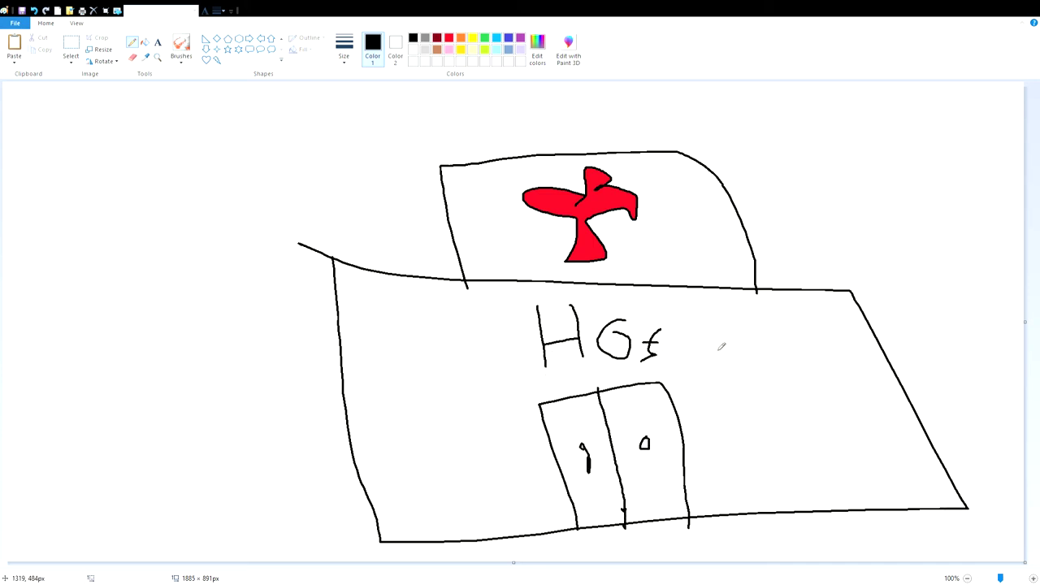
pyautogui.moveTo(692, 331)
pyautogui.mouseDown()
pyautogui.moveTo(693, 373)
pyautogui.moveTo(691, 358)
pyautogui.mouseUp()
pyautogui.moveTo(741, 335); pyautogui.dragTo(749, 360)
pyautogui.moveTo(764, 307); pyautogui.dragTo(767, 366)
pyautogui.moveTo(643, 371)
pyautogui.mouseDown()
pyautogui.moveTo(660, 361)
pyautogui.moveTo(657, 327)
pyautogui.moveTo(634, 378)
pyautogui.moveTo(668, 325)
pyautogui.mouseUp()
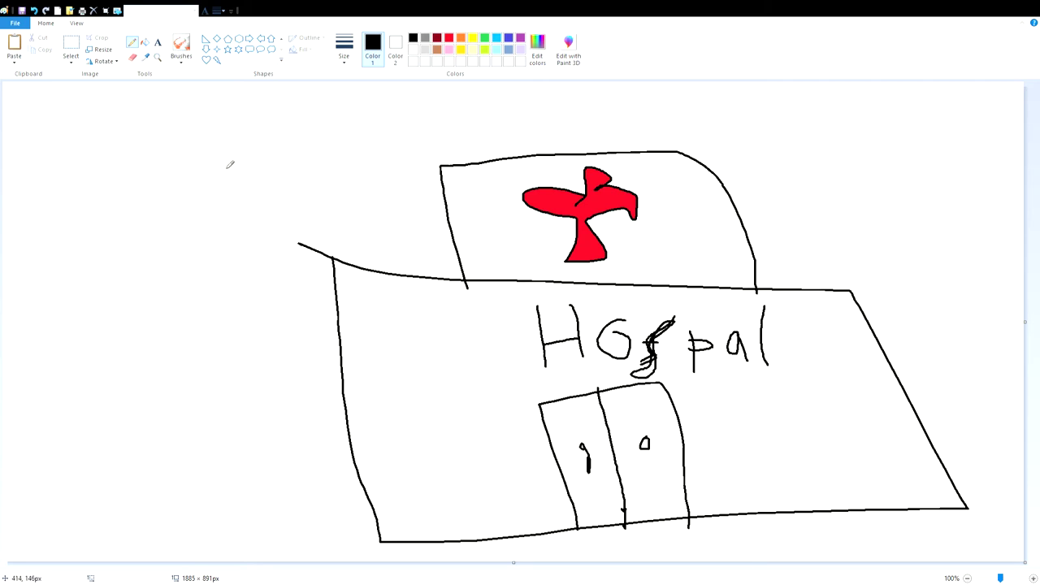
# Step: Draw a black stick figure with outstretched arms and spread legs to the left of the building
pyautogui.moveTo(197, 324)
pyautogui.mouseDown()
pyautogui.moveTo(214, 360)
pyautogui.moveTo(204, 339)
pyautogui.moveTo(69, 391)
pyautogui.mouseUp()
pyautogui.moveTo(195, 401); pyautogui.dragTo(294, 541)
pyautogui.moveTo(201, 366); pyautogui.dragTo(130, 364)
pyautogui.moveTo(207, 376); pyautogui.dragTo(308, 375)
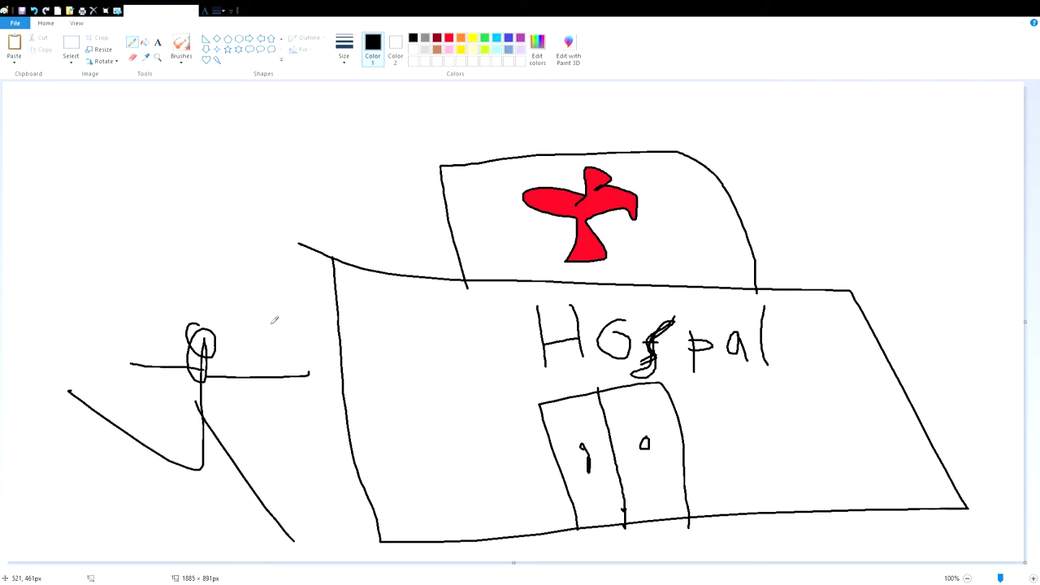
# Step: Move the stick figure onto the building's doors, and move the entire scene off the canvas
pyautogui.click(72, 46)
pyautogui.moveTo(239, 557); pyautogui.dragTo(352, 578)
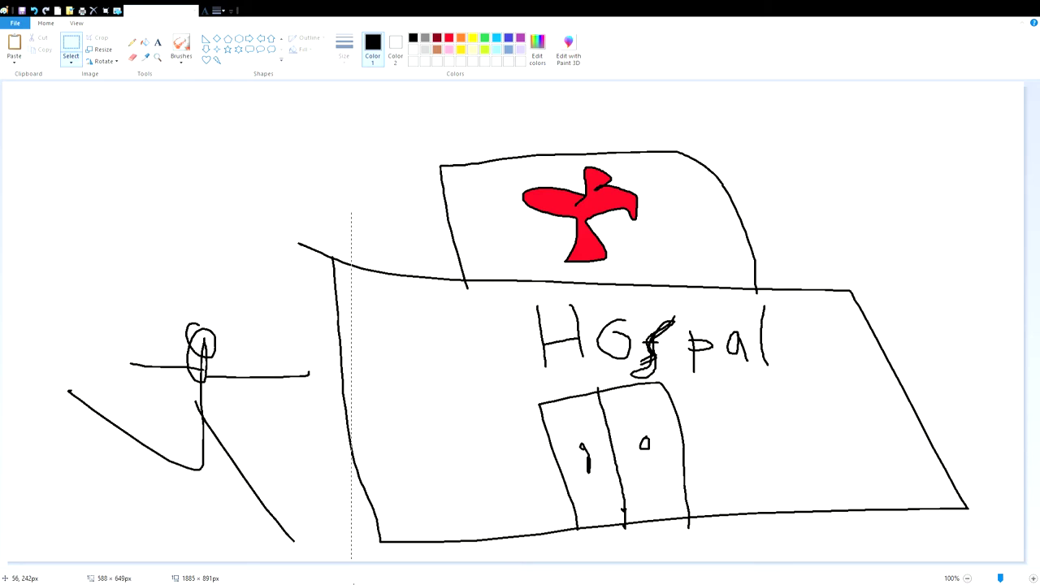
pyautogui.moveTo(254, 461); pyautogui.dragTo(628, 465)
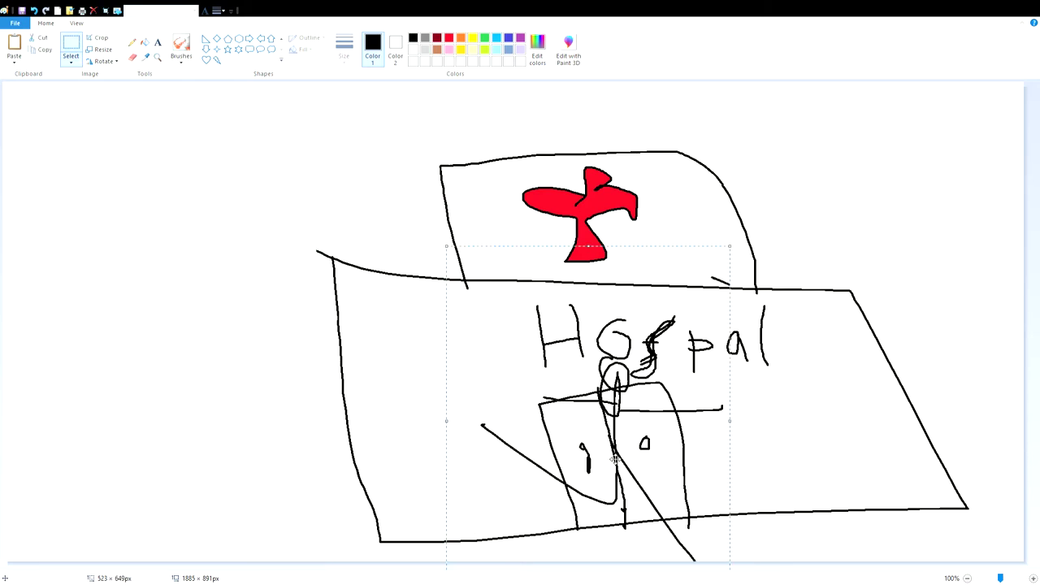
pyautogui.moveTo(290, 121); pyautogui.dragTo(1022, 558)
pyautogui.moveTo(520, 377)
pyautogui.mouseDown()
pyautogui.moveTo(464, 301)
pyautogui.moveTo(183, 284)
pyautogui.moveTo(6, 250)
pyautogui.mouseUp()
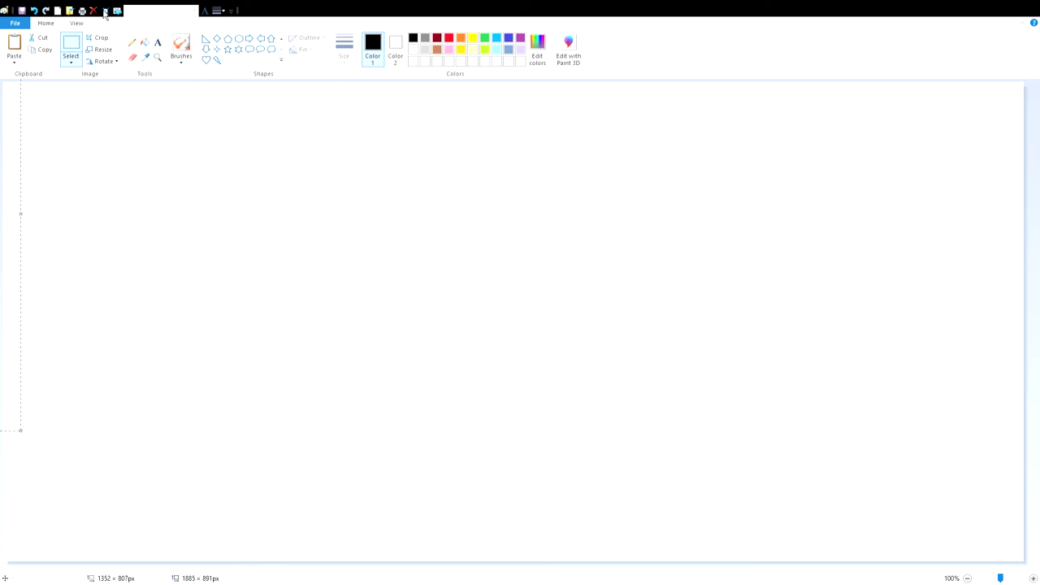
# Step: Draw a wide table rectangle with a thick black outline and light gray fill in the lower middle of the canvas
pyautogui.click(132, 42)
pyautogui.click(281, 38)
pyautogui.click(238, 38)
pyautogui.moveTo(225, 171)
pyautogui.mouseDown()
pyautogui.moveTo(909, 333)
pyautogui.moveTo(736, 281)
pyautogui.moveTo(754, 299)
pyautogui.mouseUp()
pyautogui.moveTo(674, 225); pyautogui.dragTo(683, 460)
pyautogui.click(396, 52)
pyautogui.click(425, 49)
# Step: Draw a figure with a solid black oval head and straight-line body, arms and legs to the left of the table
pyautogui.click(227, 39)
pyautogui.click(414, 39)
pyautogui.moveTo(158, 92)
pyautogui.mouseDown()
pyautogui.moveTo(169, 146)
pyautogui.moveTo(269, 186)
pyautogui.moveTo(195, 253)
pyautogui.moveTo(147, 415)
pyautogui.mouseUp()
pyautogui.click(206, 39)
pyautogui.moveTo(105, 373); pyautogui.dragTo(154, 267)
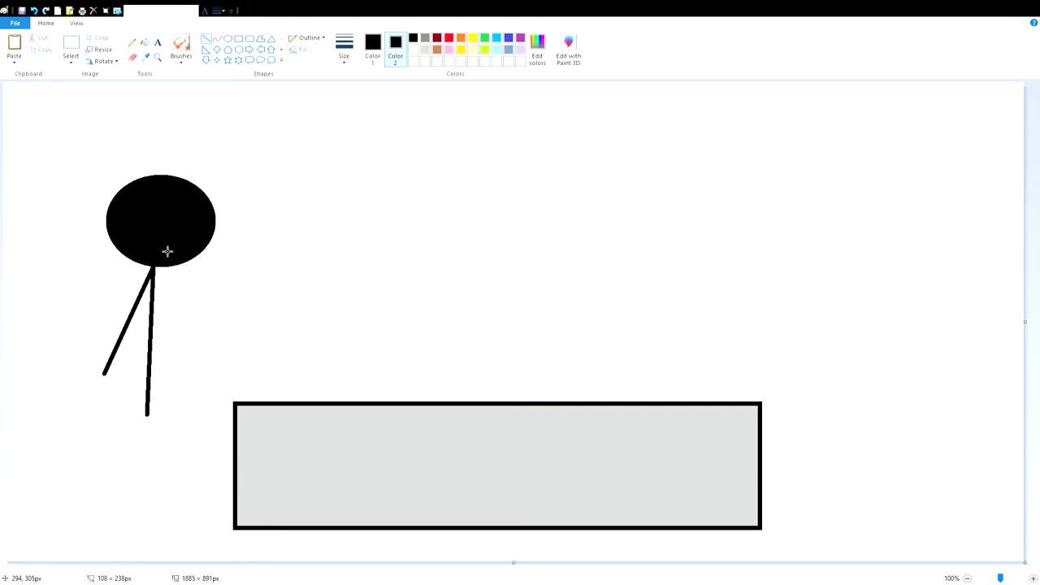
pyautogui.moveTo(199, 374); pyautogui.dragTo(158, 267)
pyautogui.click(146, 230)
pyautogui.moveTo(122, 533); pyautogui.dragTo(147, 413)
pyautogui.moveTo(176, 528); pyautogui.dragTo(148, 410)
# Step: Duplicate the standing figure and place the copy to the right of the table
pyautogui.click(74, 51)
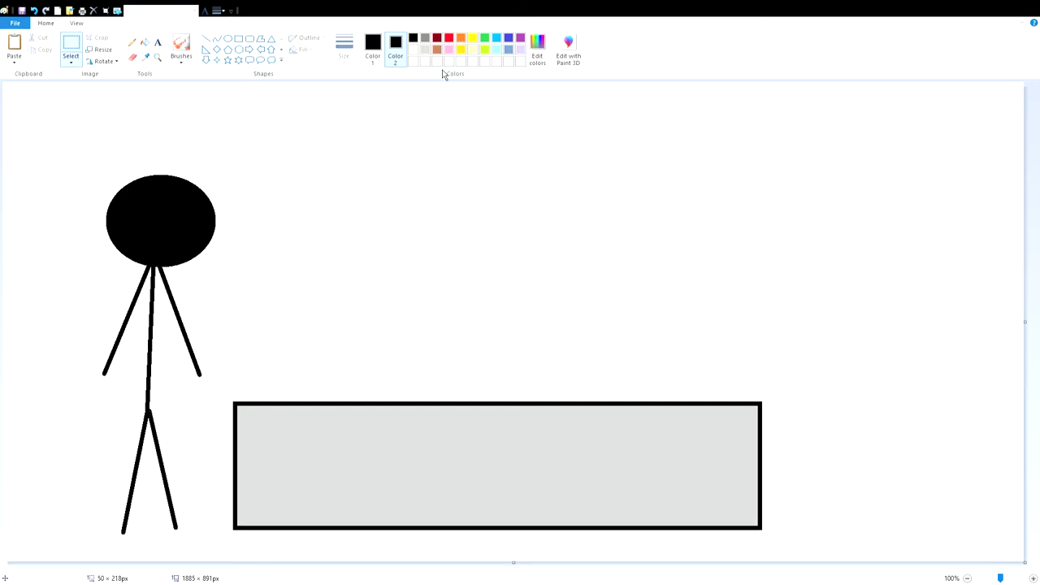
pyautogui.moveTo(49, 140); pyautogui.dragTo(227, 560)
pyautogui.click(23, 52)
pyautogui.moveTo(72, 184); pyautogui.dragTo(779, 252)
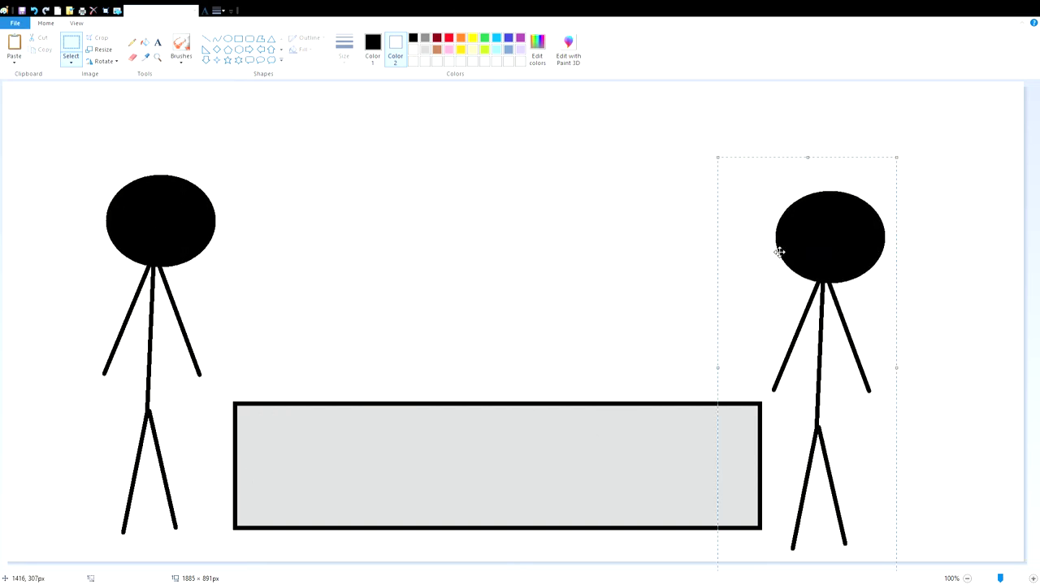
# Step: Choose the Pencil with green as Color 1
pyautogui.click(133, 42)
pyautogui.click(373, 49)
pyautogui.click(484, 38)
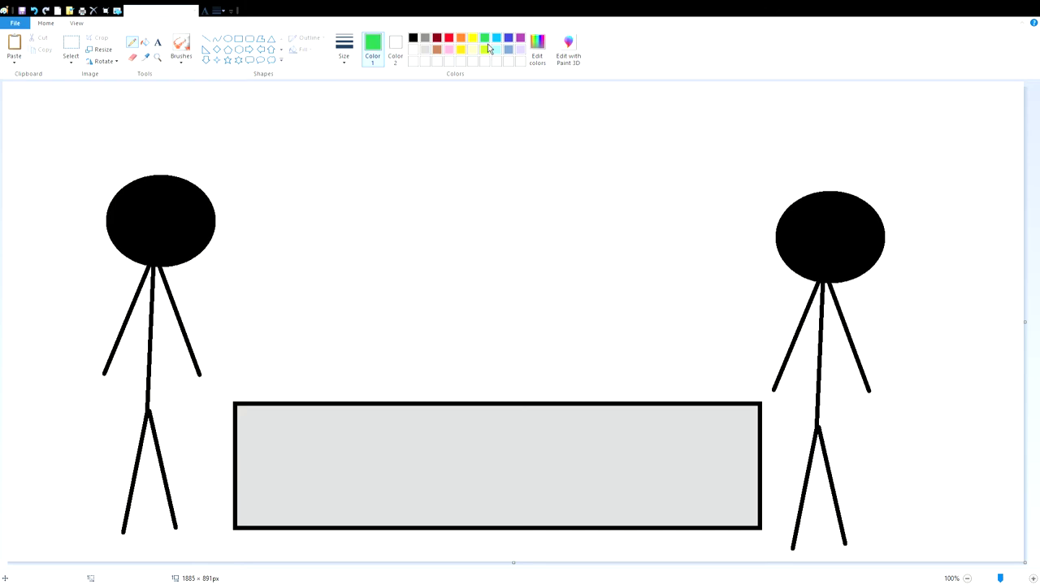
# Step: Try moving the right figure's left arm up to its face, and undo the move
pyautogui.click(71, 42)
pyautogui.moveTo(804, 406); pyautogui.dragTo(743, 340)
pyautogui.moveTo(776, 380)
pyautogui.mouseDown()
pyautogui.moveTo(856, 220)
pyautogui.moveTo(826, 263)
pyautogui.mouseUp()
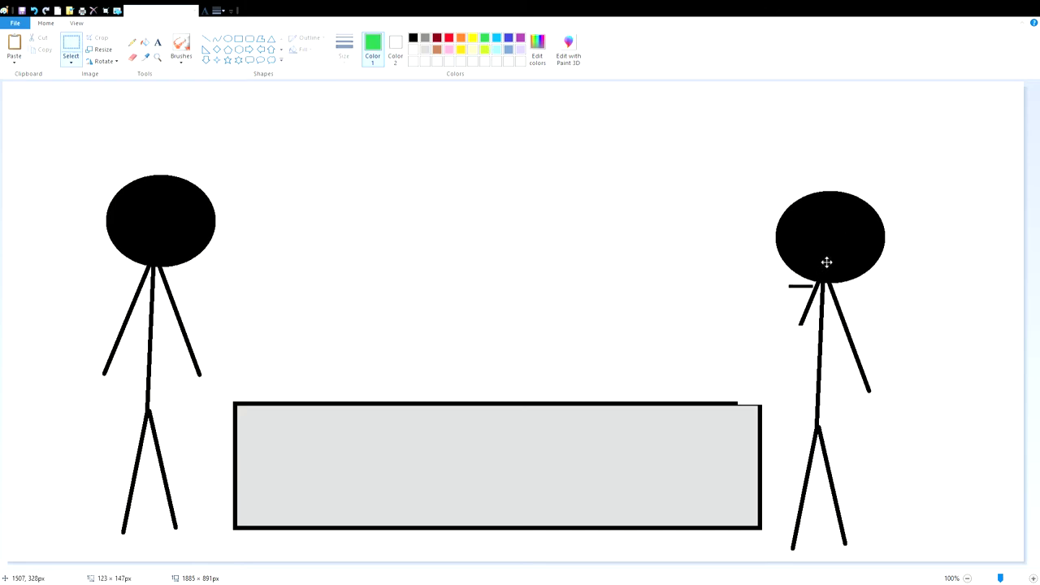
pyautogui.click(34, 10)
# Step: Scribble a green pencil mask with a side strap across the right figure's face
pyautogui.click(132, 43)
pyautogui.moveTo(781, 255)
pyautogui.mouseDown()
pyautogui.moveTo(895, 272)
pyautogui.moveTo(834, 270)
pyautogui.moveTo(844, 263)
pyautogui.moveTo(825, 275)
pyautogui.moveTo(819, 257)
pyautogui.moveTo(816, 269)
pyautogui.moveTo(831, 250)
pyautogui.moveTo(831, 261)
pyautogui.moveTo(803, 247)
pyautogui.mouseUp()
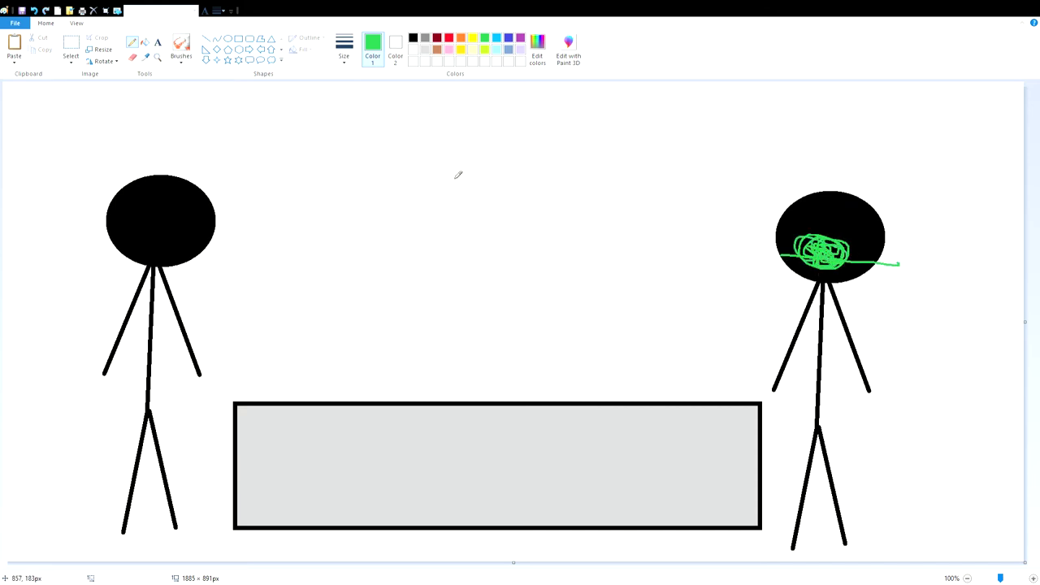
pyautogui.click(71, 45)
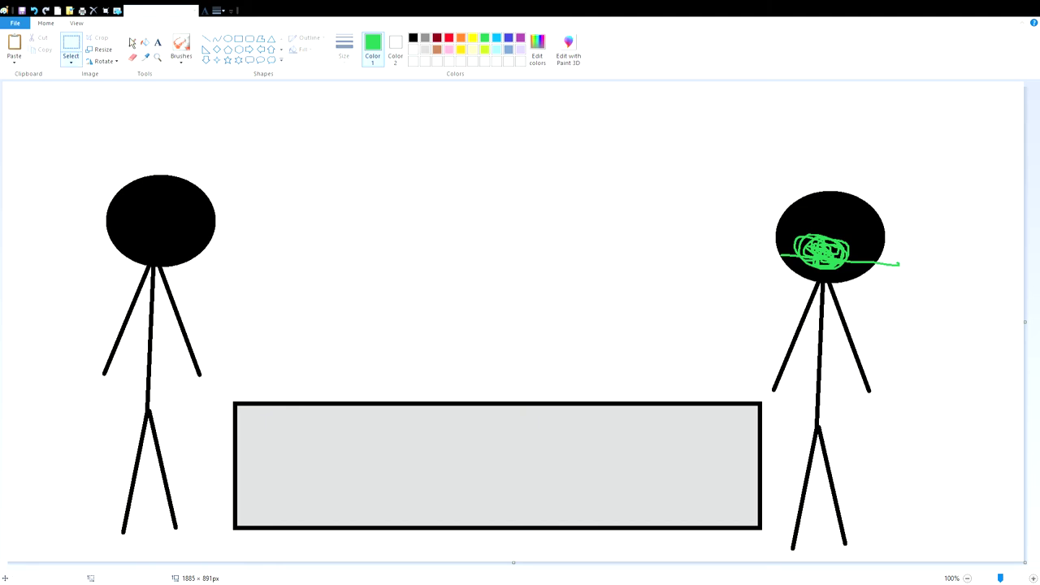
# Step: Draw an irregular closed organ shape in black pencil above the table and fill it with purple
pyautogui.click(133, 43)
pyautogui.click(413, 38)
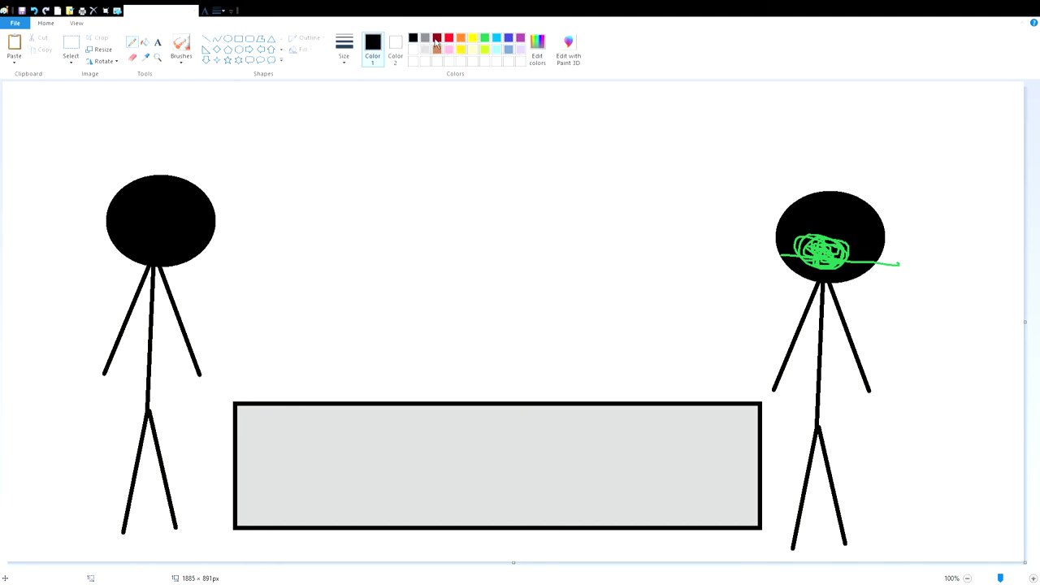
pyautogui.moveTo(641, 133)
pyautogui.mouseDown()
pyautogui.moveTo(603, 157)
pyautogui.moveTo(442, 105)
pyautogui.moveTo(337, 180)
pyautogui.moveTo(389, 195)
pyautogui.moveTo(521, 302)
pyautogui.moveTo(610, 165)
pyautogui.moveTo(636, 130)
pyautogui.mouseUp()
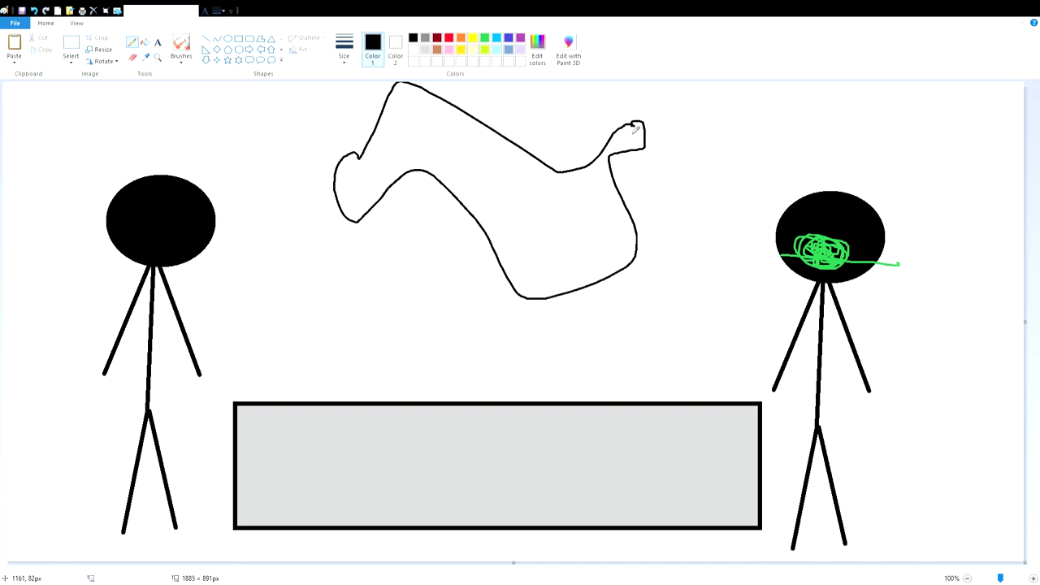
pyautogui.click(145, 41)
pyautogui.click(521, 38)
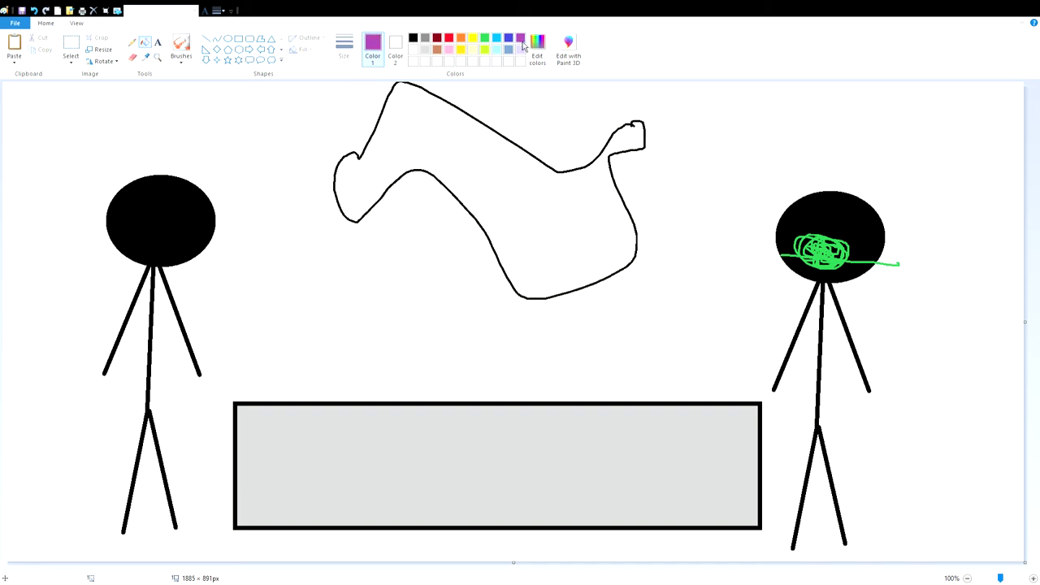
pyautogui.click(567, 220)
# Step: Select the purple organ and move it slightly lower, closer to the table
pyautogui.click(71, 44)
pyautogui.moveTo(712, 347); pyautogui.dragTo(321, 81)
pyautogui.moveTo(510, 186); pyautogui.dragTo(499, 230)
# Step: Select the left standing figure and rotate it 90 degrees clockwise so it lies down
pyautogui.click(71, 44)
pyautogui.moveTo(60, 121); pyautogui.dragTo(215, 578)
pyautogui.moveTo(249, 368)
pyautogui.mouseDown()
pyautogui.moveTo(309, 84)
pyautogui.moveTo(600, 72)
pyautogui.moveTo(124, 404)
pyautogui.moveTo(301, 501)
pyautogui.moveTo(167, 443)
pyautogui.moveTo(275, 413)
pyautogui.moveTo(261, 372)
pyautogui.mouseUp()
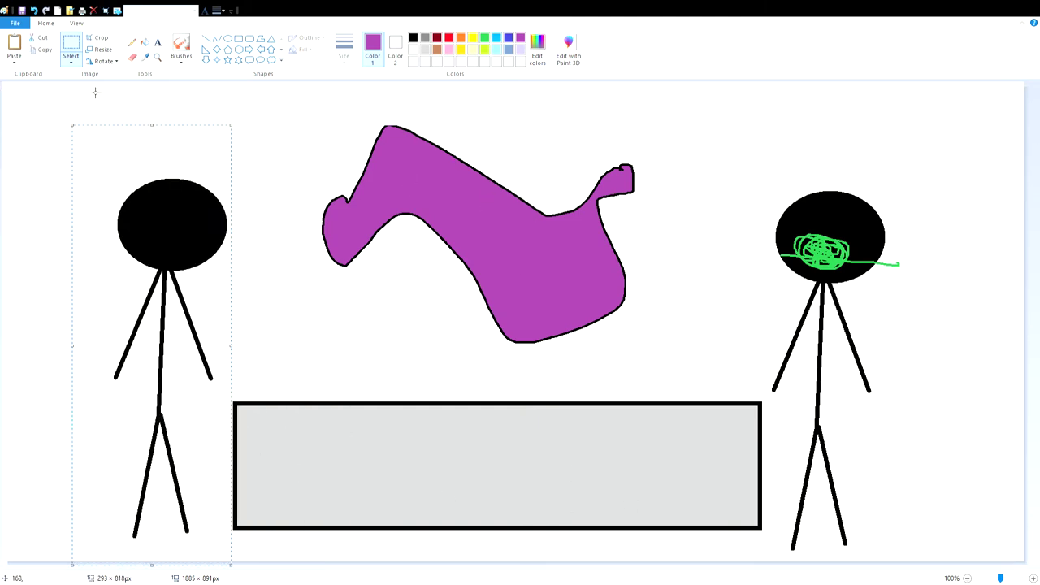
pyautogui.click(108, 64)
pyautogui.click(130, 86)
# Step: Mirror the lying figure horizontally and place it on the gray table
pyautogui.moveTo(279, 382); pyautogui.dragTo(445, 421)
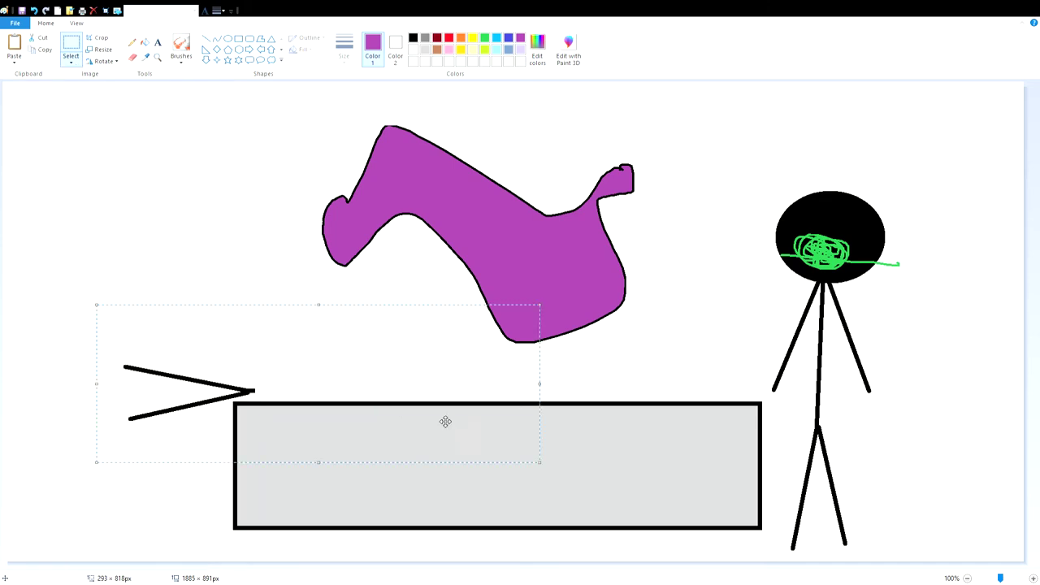
pyautogui.moveTo(500, 383); pyautogui.dragTo(635, 385)
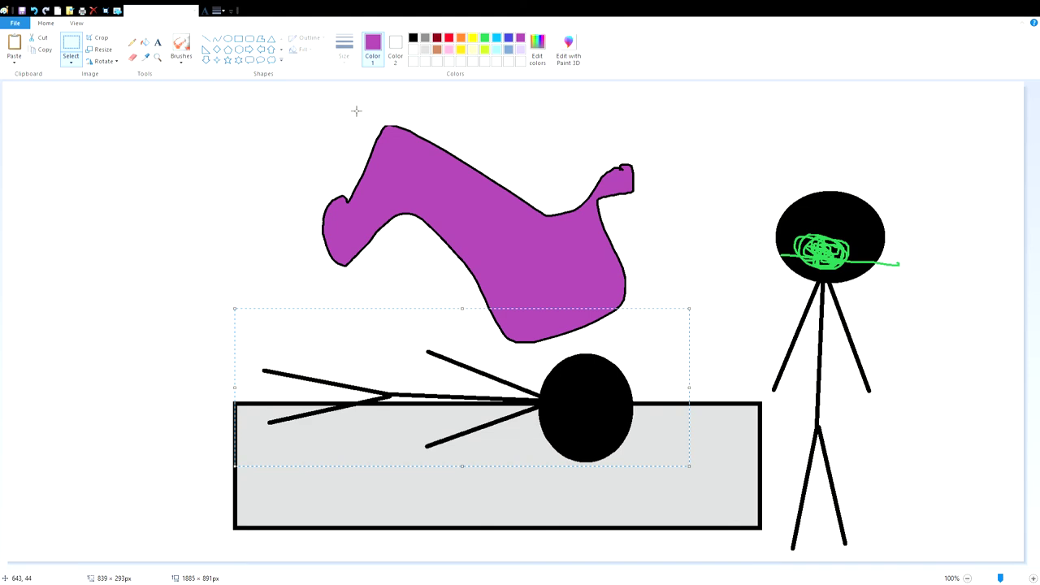
pyautogui.click(146, 132)
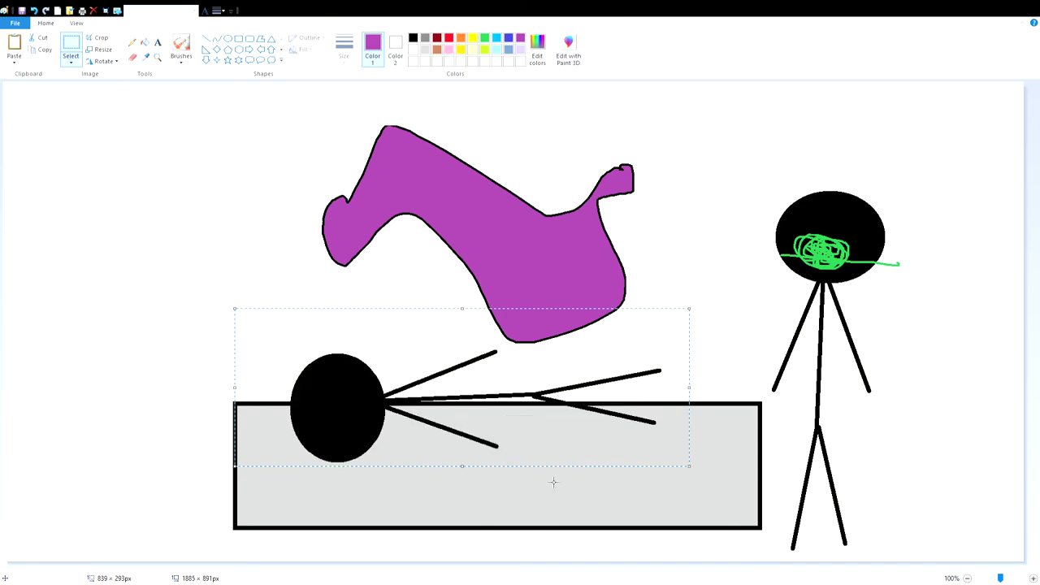
pyautogui.moveTo(475, 418); pyautogui.dragTo(481, 482)
# Step: Move the purple organ off the canvas and the masked figure over the middle of the table
pyautogui.moveTo(264, 343); pyautogui.dragTo(526, 216)
pyautogui.moveTo(686, 98)
pyautogui.mouseDown()
pyautogui.moveTo(226, 409)
pyautogui.moveTo(258, 379)
pyautogui.mouseUp()
pyautogui.moveTo(417, 228); pyautogui.dragTo(457, 2)
pyautogui.moveTo(505, 286); pyautogui.dragTo(413, 155)
pyautogui.moveTo(920, 190); pyautogui.dragTo(773, 580)
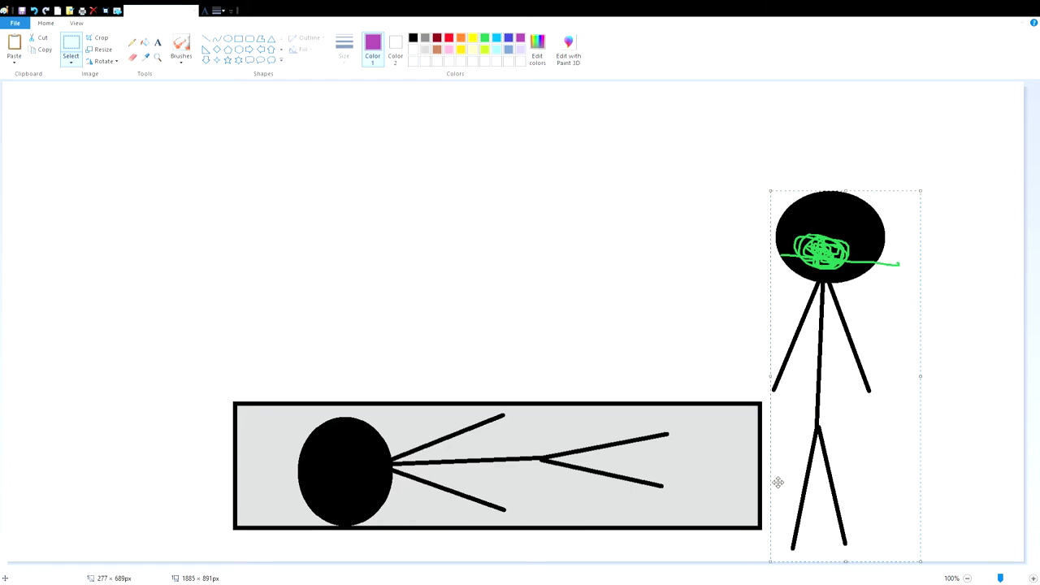
pyautogui.moveTo(791, 404); pyautogui.dragTo(555, 419)
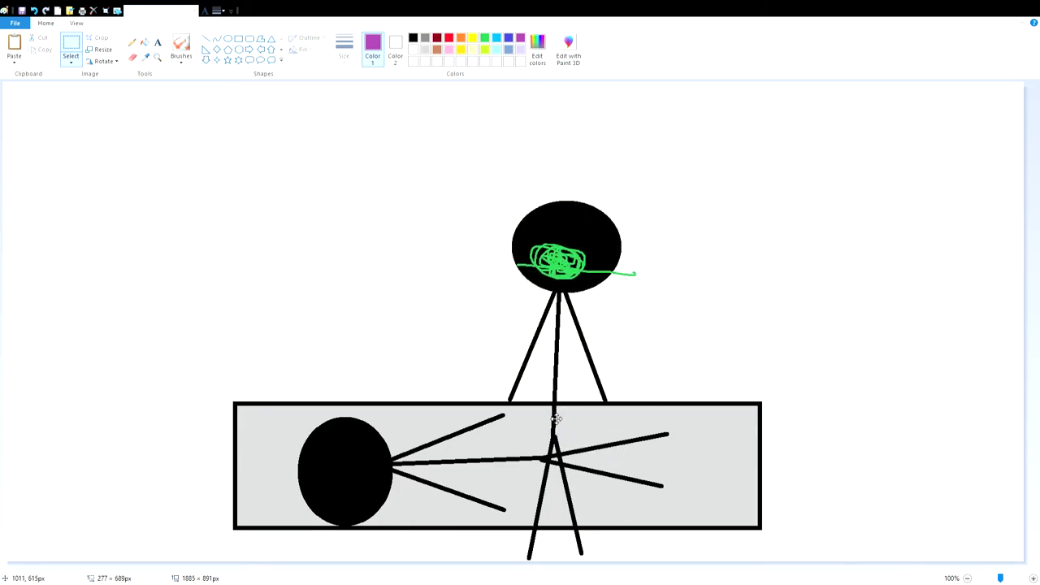
# Step: Draw a black pencil scalpel in the masked figure's hand and fill its blade with light gray
pyautogui.click(133, 43)
pyautogui.click(413, 39)
pyautogui.moveTo(515, 408); pyautogui.dragTo(484, 350)
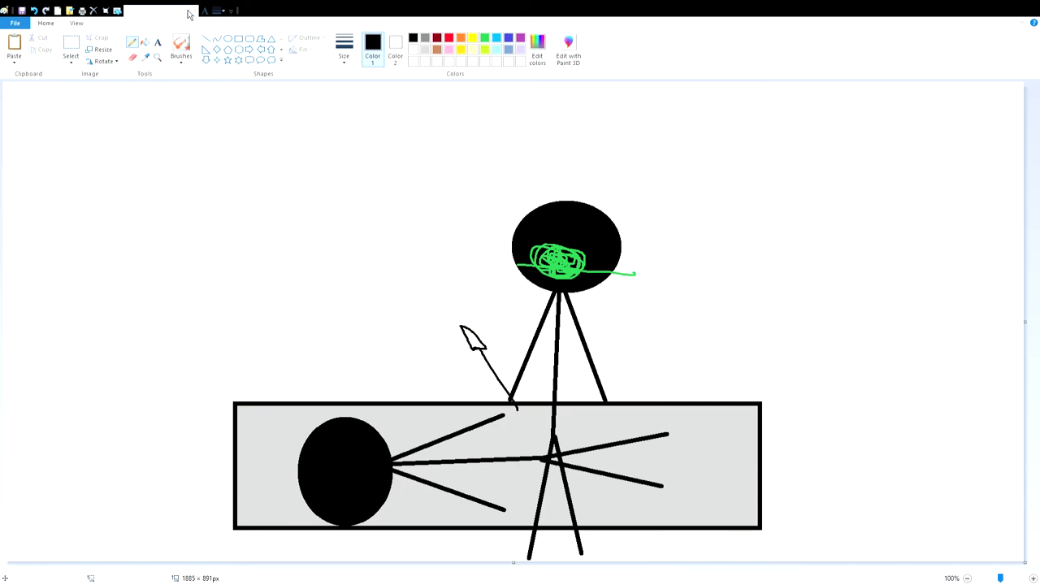
pyautogui.click(144, 42)
pyautogui.click(427, 51)
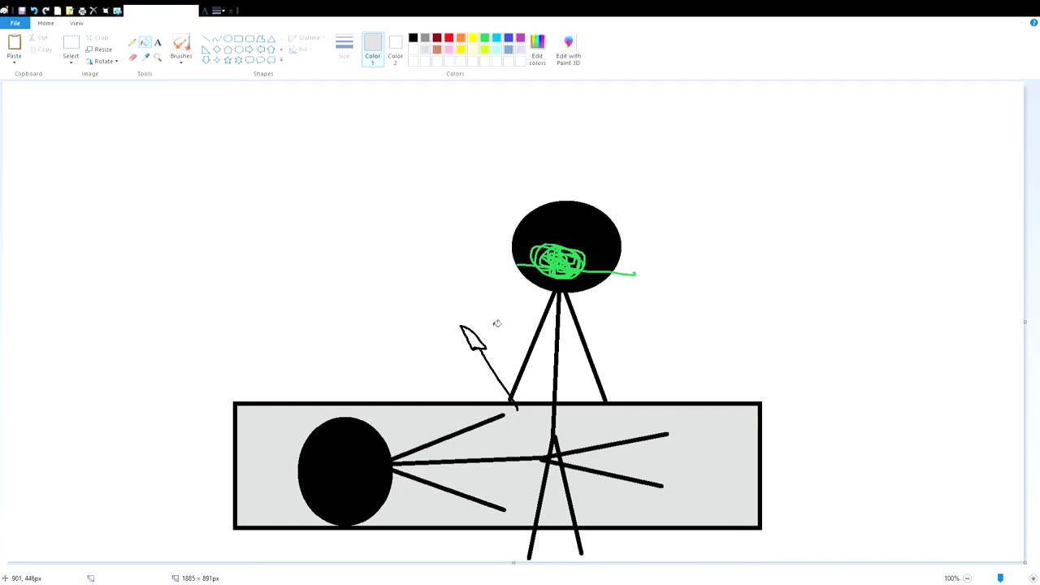
pyautogui.click(471, 348)
# Step: Select the whole operating-table scene and delete it
pyautogui.click(71, 47)
pyautogui.moveTo(78, 104); pyautogui.dragTo(918, 560)
pyautogui.click(95, 11)
# Step: Draw a full-height rectangle about 855 px wide in the middle of the canvas and fill it with black
pyautogui.click(133, 42)
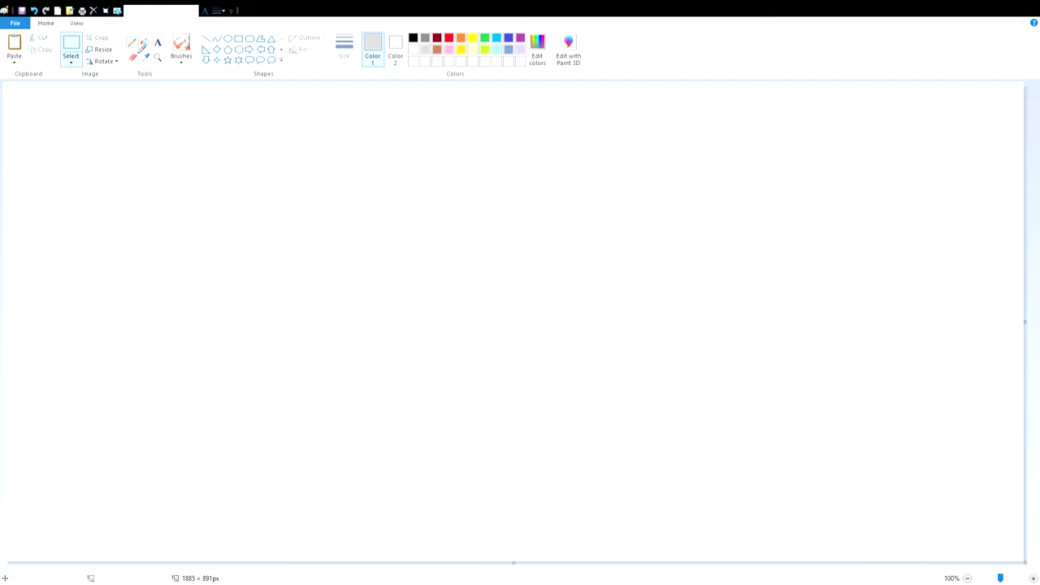
pyautogui.click(413, 38)
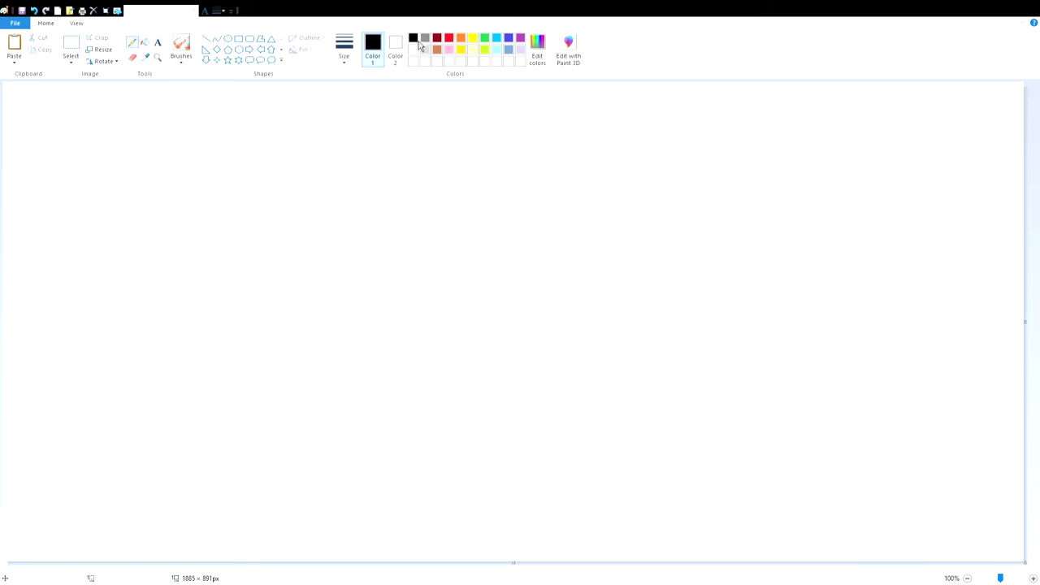
pyautogui.click(238, 38)
pyautogui.moveTo(269, 335); pyautogui.dragTo(688, 13)
pyautogui.moveTo(482, 340); pyautogui.dragTo(482, 584)
pyautogui.moveTo(687, 294); pyautogui.dragTo(732, 296)
pyautogui.click(144, 43)
pyautogui.click(548, 295)
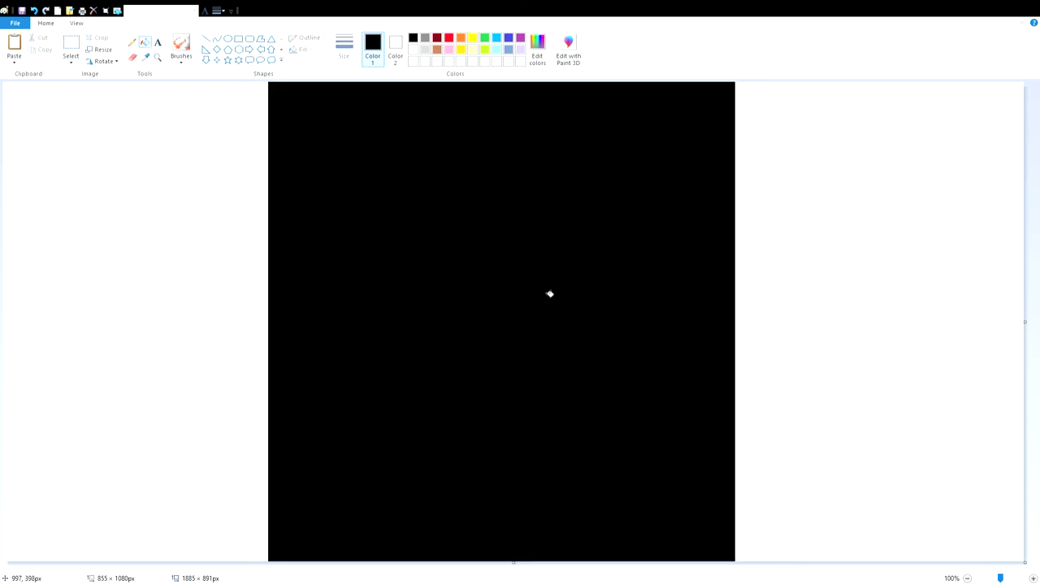
# Step: Draw a tall solid ellipse about 492 × 832 px inside the black rectangle and fill it with purple
pyautogui.click(228, 38)
pyautogui.click(395, 47)
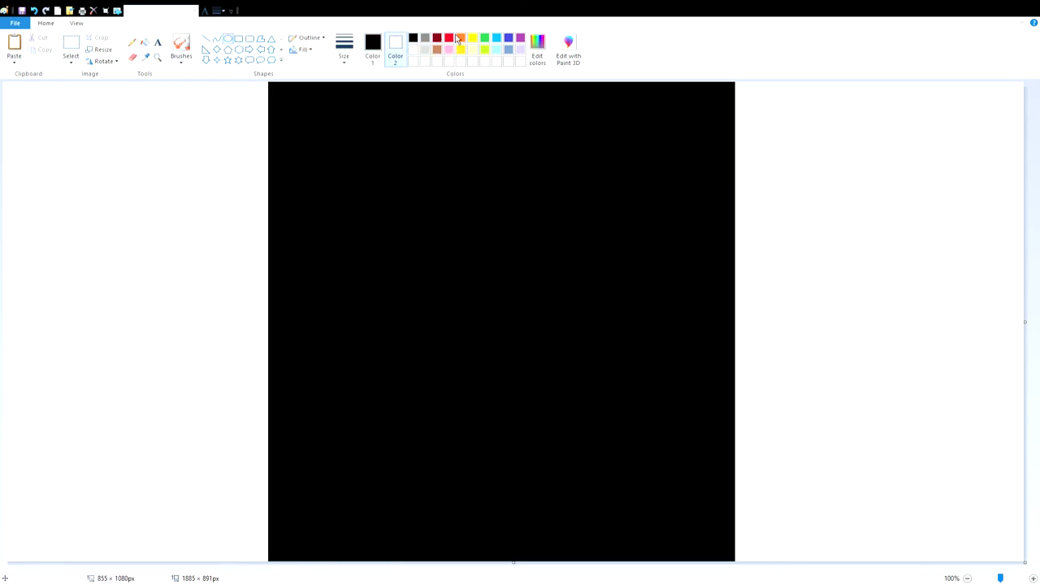
pyautogui.click(449, 37)
pyautogui.moveTo(379, 100); pyautogui.dragTo(646, 546)
pyautogui.moveTo(552, 427); pyautogui.dragTo(538, 420)
pyautogui.click(135, 44)
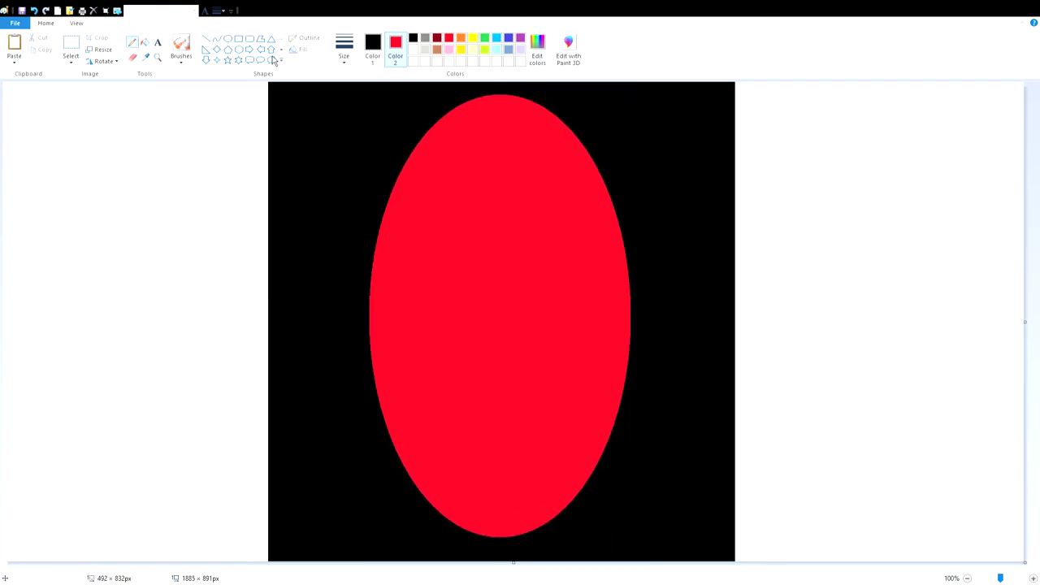
pyautogui.click(146, 44)
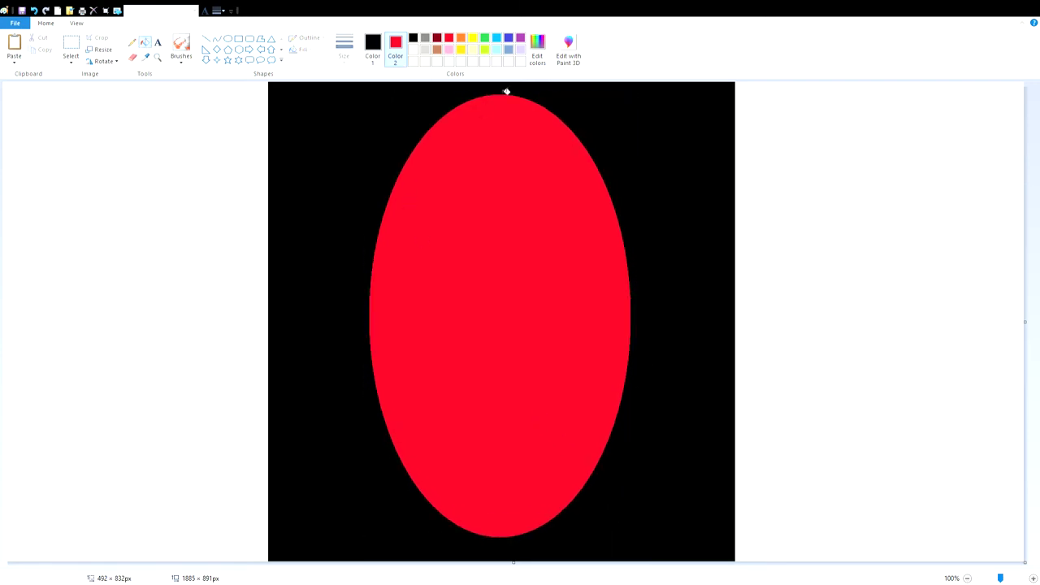
pyautogui.click(520, 37)
pyautogui.rightClick(501, 202)
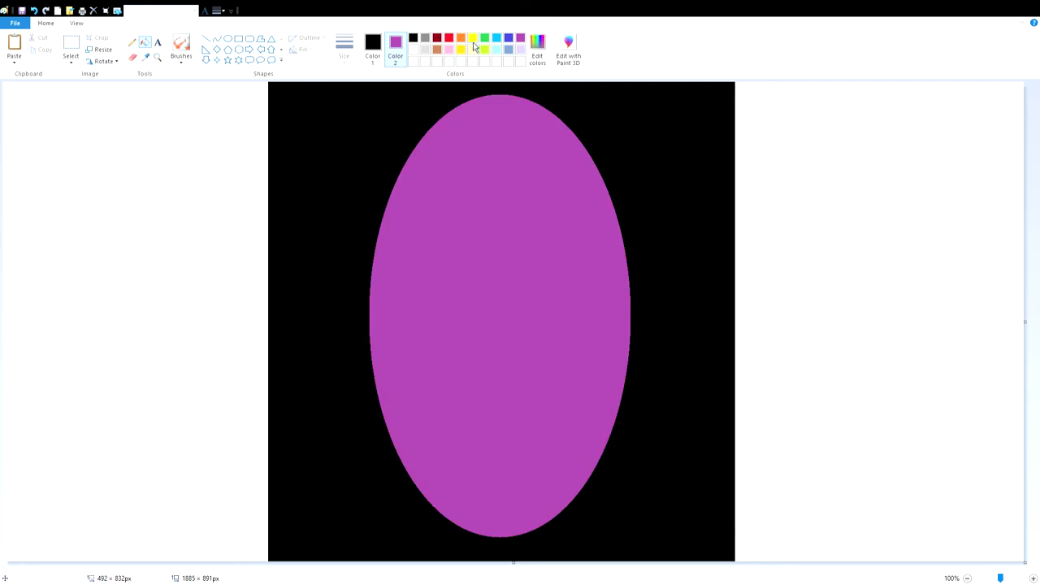
# Step: Draw two upright solid pink ovals side by side in the middle of the purple ellipse
pyautogui.click(448, 49)
pyautogui.click(372, 47)
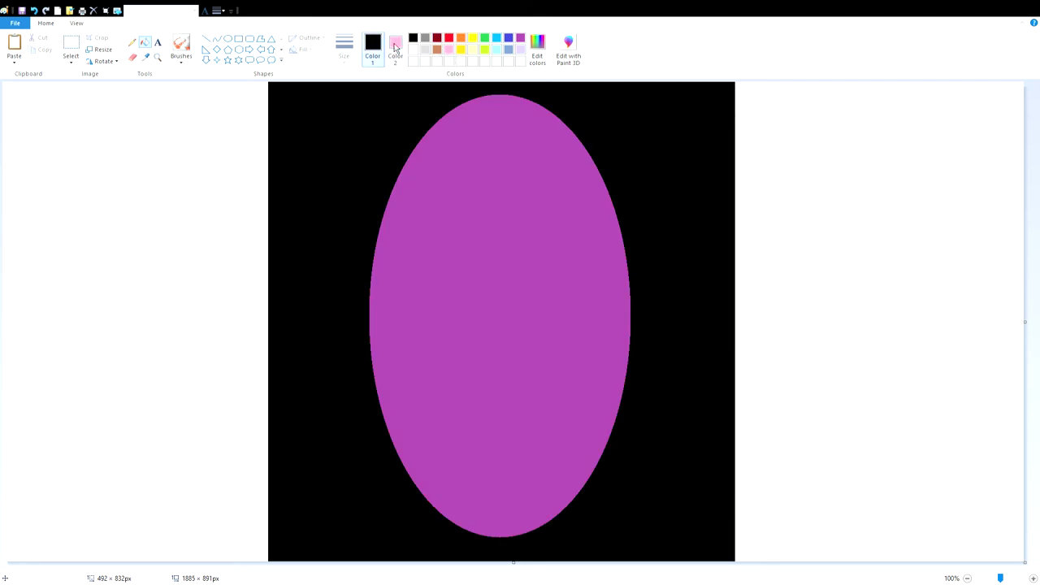
pyautogui.click(448, 50)
pyautogui.click(228, 38)
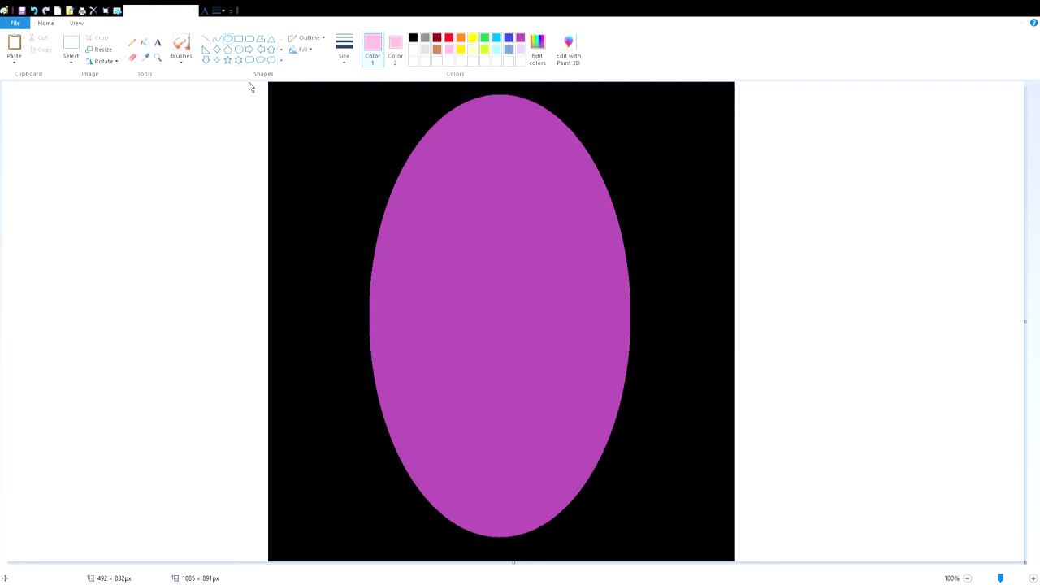
pyautogui.moveTo(403, 245); pyautogui.dragTo(461, 376)
pyautogui.moveTo(546, 245); pyautogui.dragTo(611, 374)
# Step: Pencil pink branching lines from the ellipse's top to the two ovals and center, and add brown marks at the central branch ends
pyautogui.click(133, 42)
pyautogui.moveTo(446, 252)
pyautogui.mouseDown()
pyautogui.moveTo(470, 157)
pyautogui.moveTo(498, 118)
pyautogui.mouseUp()
pyautogui.moveTo(563, 251)
pyautogui.mouseDown()
pyautogui.moveTo(492, 148)
pyautogui.moveTo(510, 247)
pyautogui.moveTo(472, 241)
pyautogui.mouseUp()
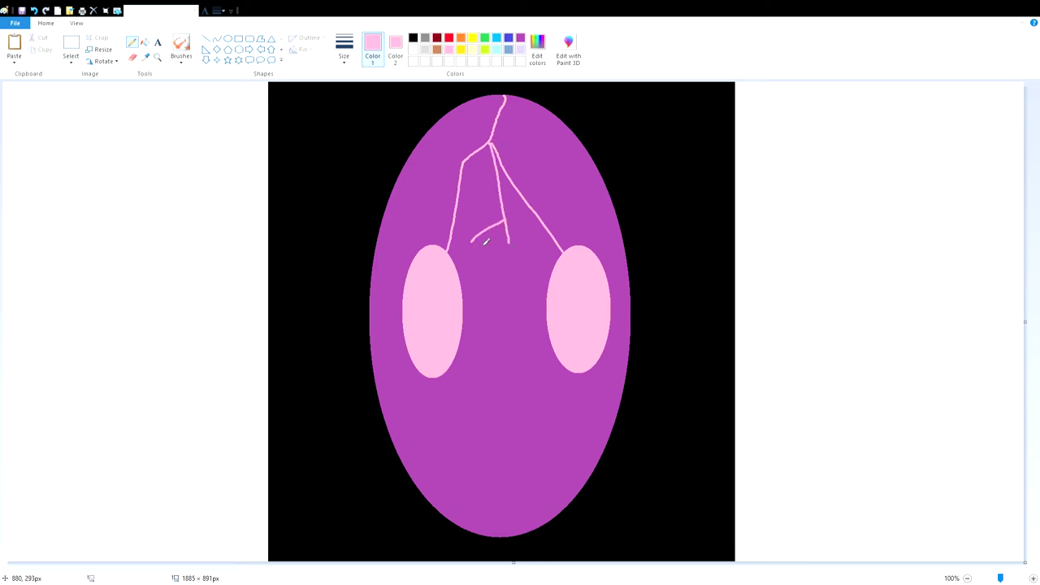
pyautogui.click(436, 48)
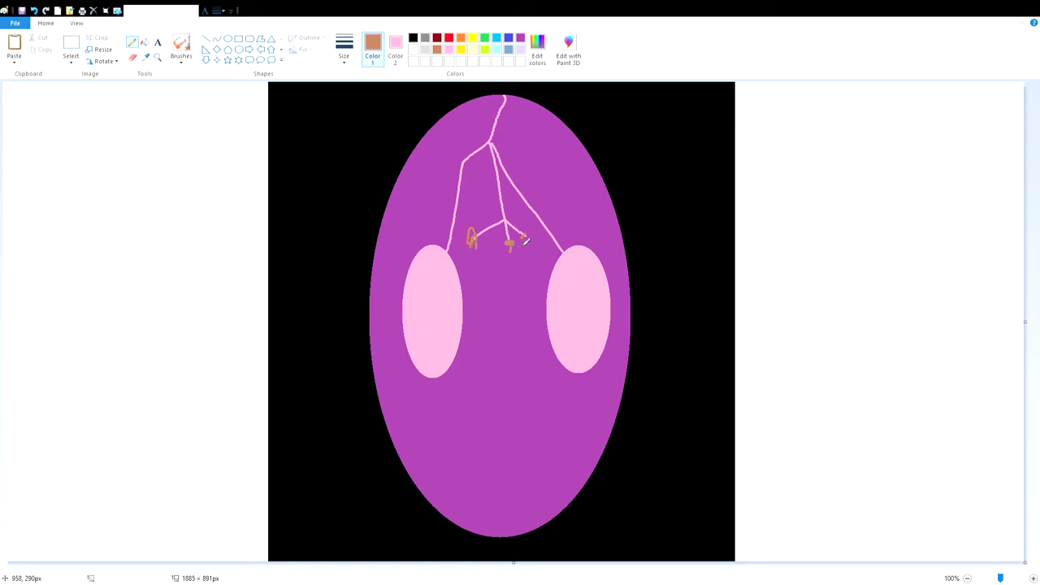
pyautogui.moveTo(528, 236); pyautogui.dragTo(534, 273)
# Step: Scribble a lime organ between the pink ovals and pencil green lines running out of it
pyautogui.click(485, 49)
pyautogui.moveTo(497, 341)
pyautogui.mouseDown()
pyautogui.moveTo(479, 302)
pyautogui.moveTo(502, 309)
pyautogui.moveTo(484, 307)
pyautogui.mouseUp()
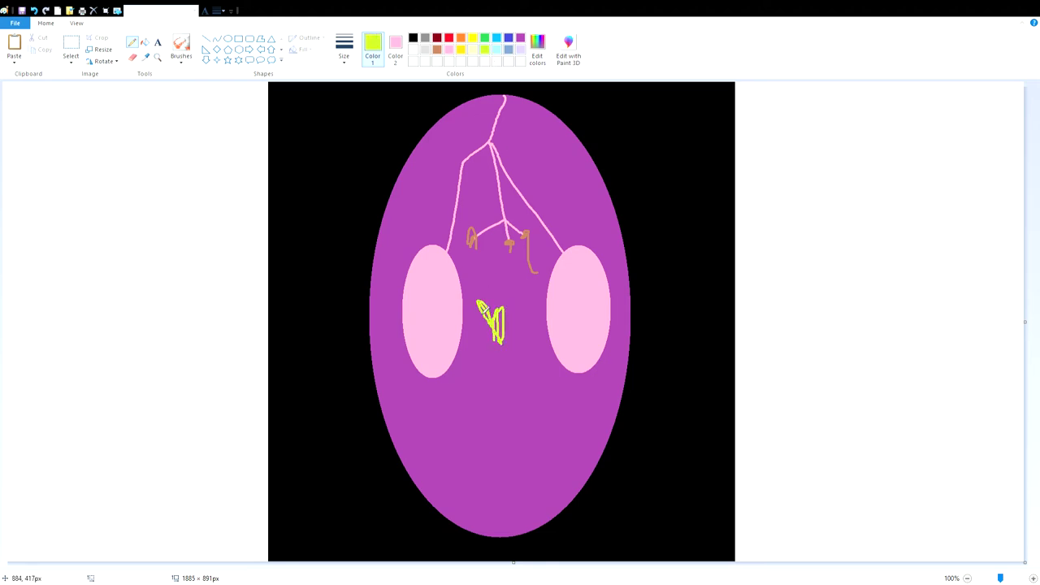
pyautogui.click(485, 38)
pyautogui.moveTo(500, 334); pyautogui.dragTo(516, 411)
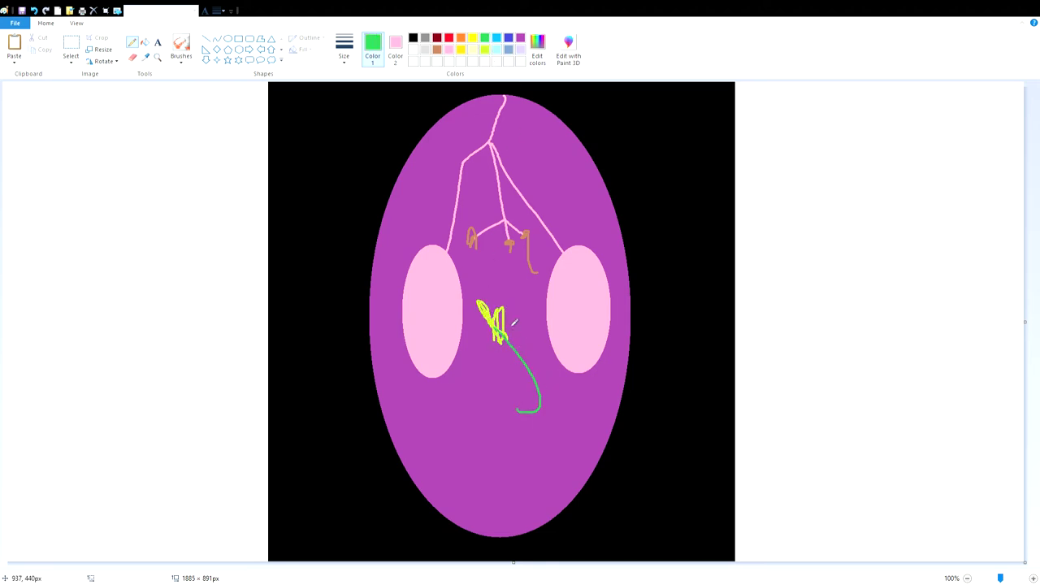
pyautogui.moveTo(517, 311)
pyautogui.mouseDown()
pyautogui.moveTo(483, 321)
pyautogui.moveTo(496, 341)
pyautogui.moveTo(492, 444)
pyautogui.mouseUp()
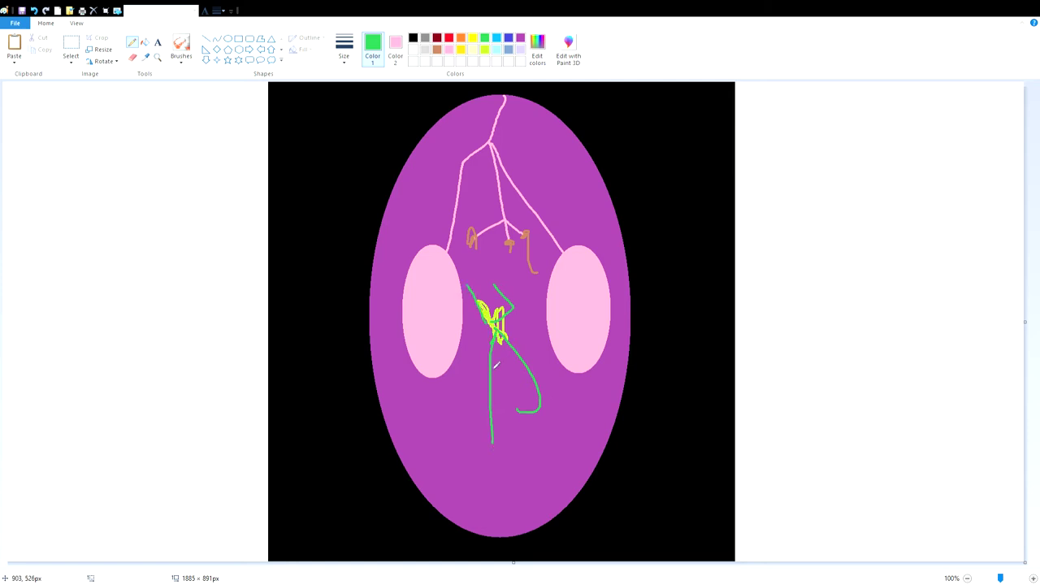
# Step: Pencil three long pale lavender lines downward from the brown marks through the middle of the ellipse
pyautogui.click(522, 49)
pyautogui.moveTo(538, 283); pyautogui.dragTo(542, 499)
pyautogui.moveTo(511, 255); pyautogui.dragTo(507, 438)
pyautogui.moveTo(482, 248); pyautogui.dragTo(502, 404)
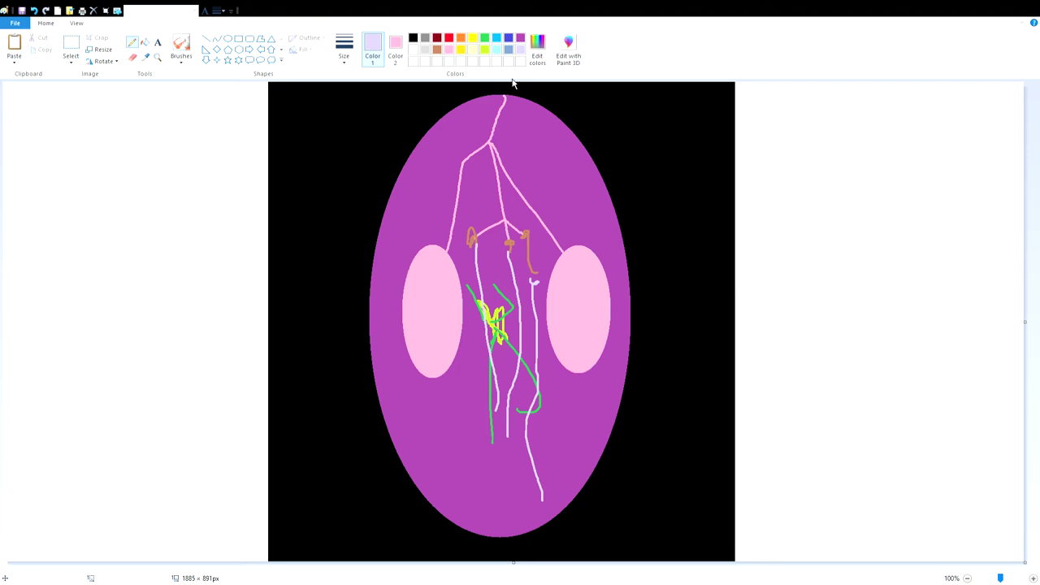
# Step: Draw a black pencil hand and forearm in the white area left of the rectangle and fill it with black
pyautogui.click(413, 38)
pyautogui.moveTo(190, 180); pyautogui.dragTo(160, 562)
pyautogui.moveTo(113, 350); pyautogui.dragTo(120, 562)
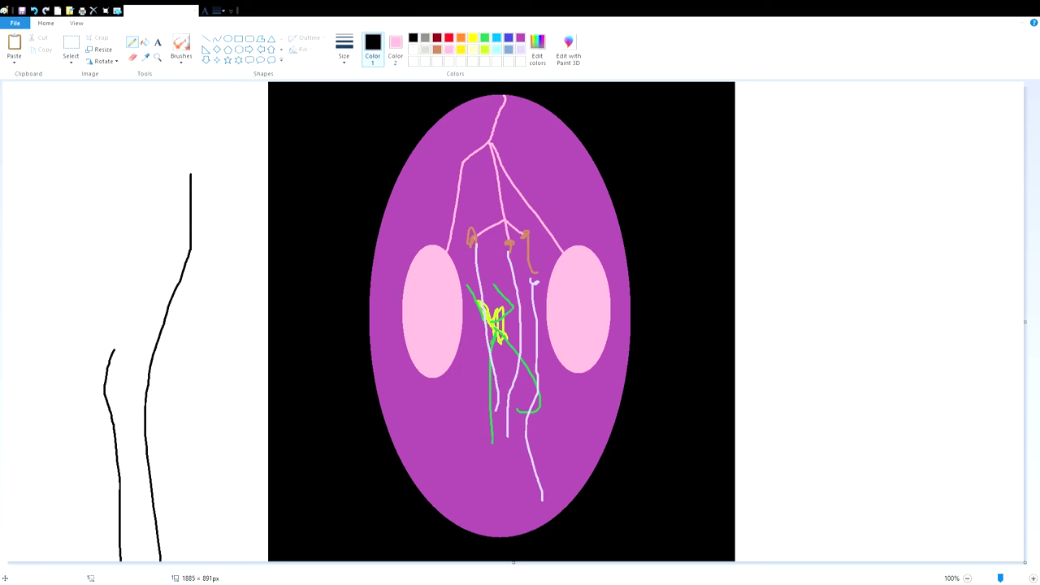
pyautogui.moveTo(114, 351)
pyautogui.mouseDown()
pyautogui.moveTo(115, 197)
pyautogui.moveTo(193, 180)
pyautogui.mouseUp()
pyautogui.click(145, 42)
pyautogui.click(150, 303)
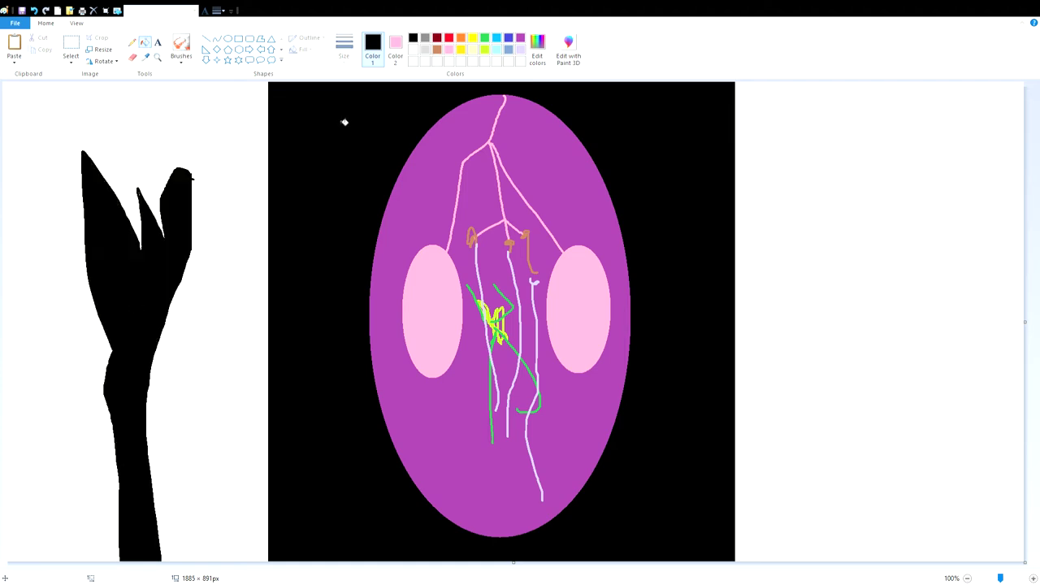
# Step: Recolor the hand and forearm with a light yellow fill
pyautogui.click(429, 52)
pyautogui.click(472, 50)
pyautogui.click(141, 268)
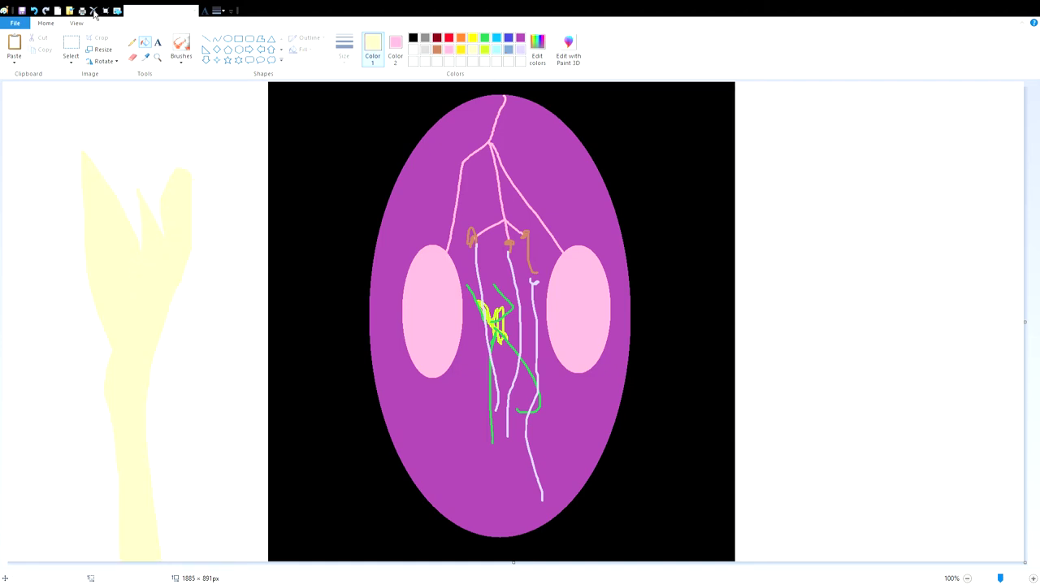
# Step: Draw a light gray pencil outline in the white area right of the rectangle and fill it with light gray
pyautogui.click(132, 42)
pyautogui.click(428, 49)
pyautogui.moveTo(967, 247)
pyautogui.mouseDown()
pyautogui.moveTo(806, 257)
pyautogui.moveTo(853, 334)
pyautogui.moveTo(950, 326)
pyautogui.moveTo(971, 242)
pyautogui.mouseUp()
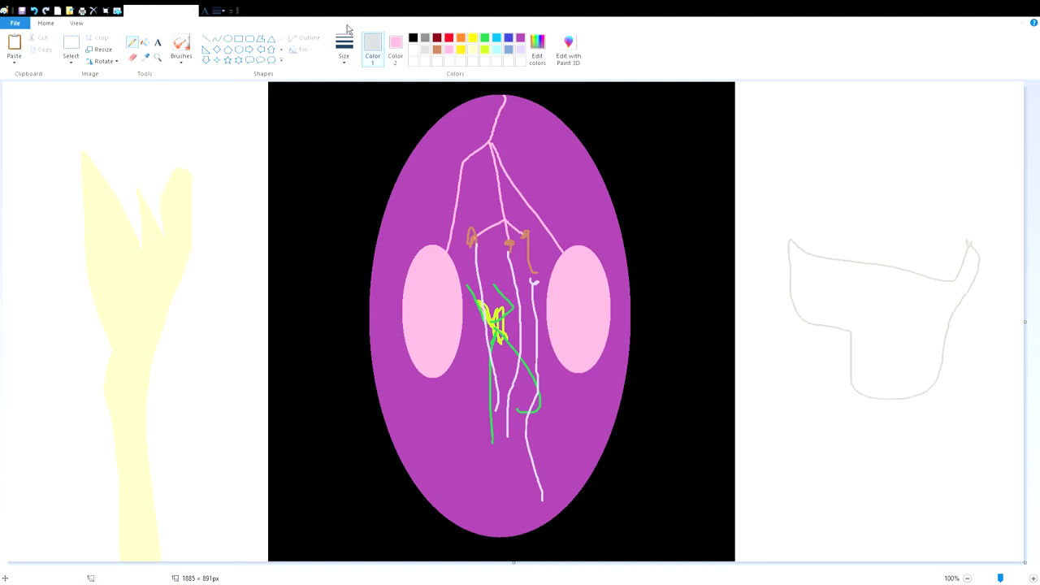
pyautogui.click(144, 42)
pyautogui.click(843, 285)
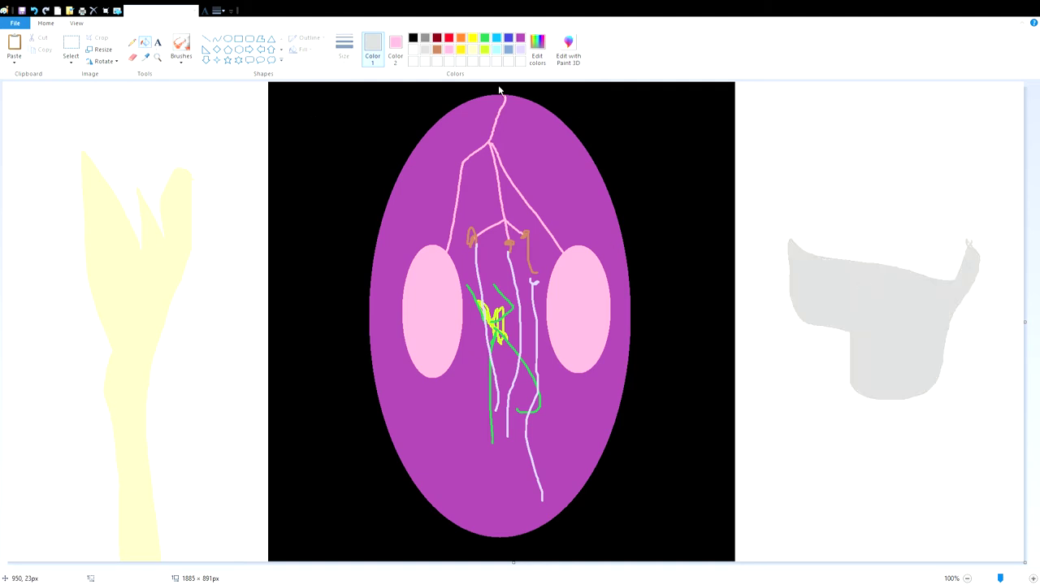
# Step: Set the background color to white and delete the light gray shape right of the rectangle
pyautogui.click(395, 47)
pyautogui.click(414, 49)
pyautogui.click(70, 46)
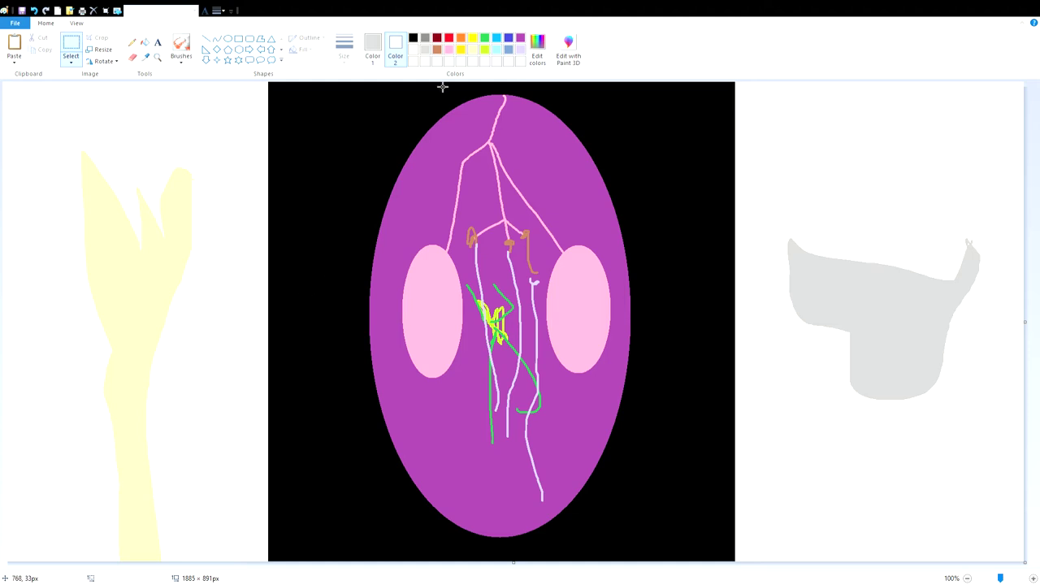
pyautogui.moveTo(767, 224); pyautogui.dragTo(1025, 429)
pyautogui.moveTo(957, 397); pyautogui.dragTo(917, 352)
pyautogui.press('Delete')
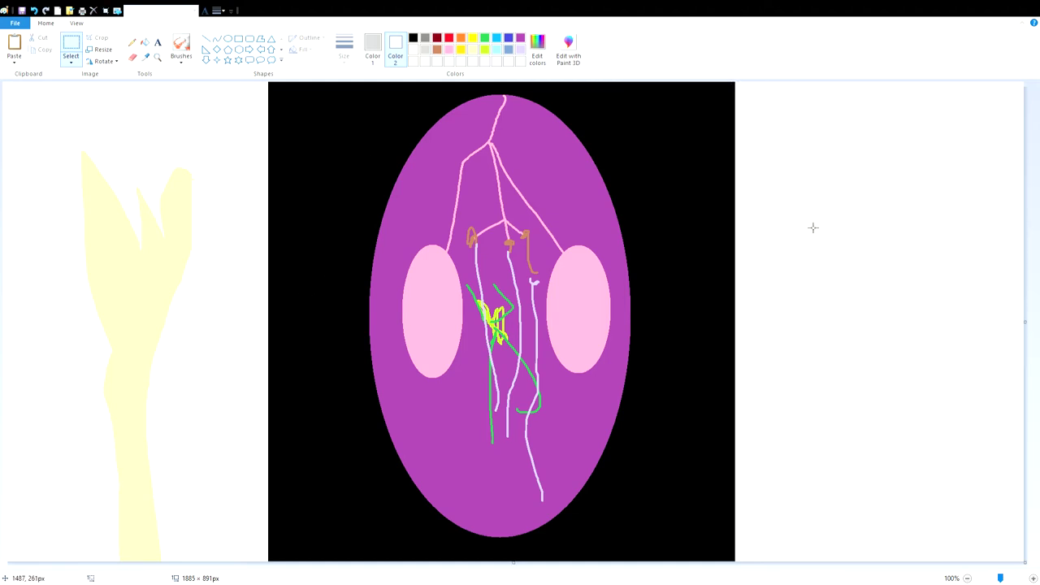
# Step: Move the light yellow hand over the ellipse and back to the white area, slightly lower than before
pyautogui.moveTo(39, 133); pyautogui.dragTo(227, 573)
pyautogui.moveTo(168, 483); pyautogui.dragTo(581, 572)
pyautogui.moveTo(497, 462)
pyautogui.mouseDown()
pyautogui.moveTo(216, 455)
pyautogui.moveTo(144, 366)
pyautogui.mouseUp()
# Step: Draw a light gray cuff line across the wrist and fill the hand above it with light gray as a glove
pyautogui.click(133, 46)
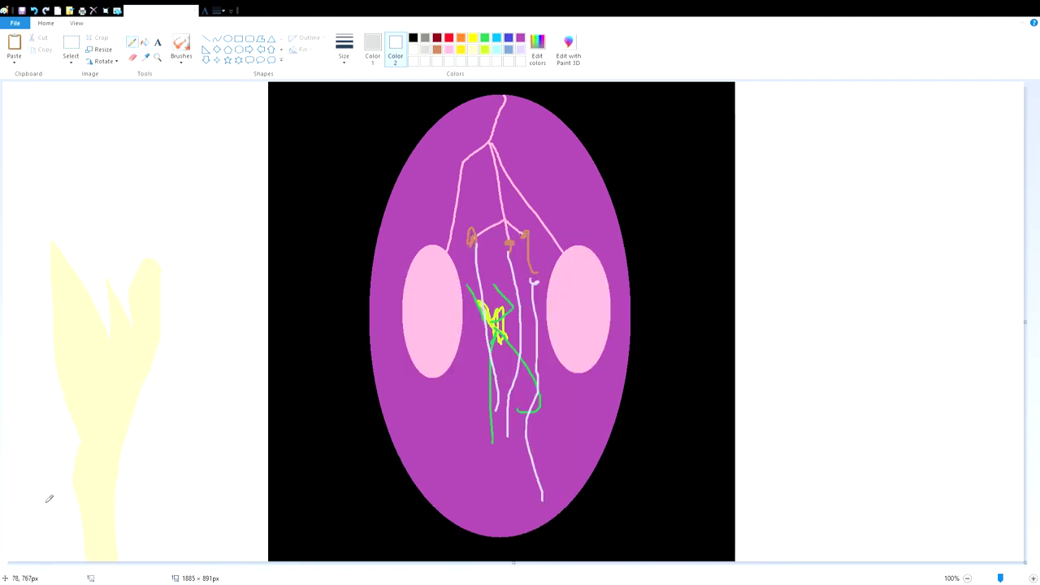
pyautogui.moveTo(76, 449); pyautogui.dragTo(112, 455)
pyautogui.click(143, 43)
pyautogui.click(120, 369)
# Step: Move the gloved hand down toward the canvas's lower edge and back up beside the rectangle
pyautogui.click(70, 50)
pyautogui.moveTo(226, 221); pyautogui.dragTo(2, 562)
pyautogui.moveTo(65, 352)
pyautogui.mouseDown()
pyautogui.moveTo(489, 322)
pyautogui.moveTo(460, 364)
pyautogui.moveTo(485, 341)
pyautogui.moveTo(497, 389)
pyautogui.moveTo(495, 404)
pyautogui.moveTo(462, 298)
pyautogui.moveTo(415, 303)
pyautogui.moveTo(116, 468)
pyautogui.moveTo(97, 395)
pyautogui.mouseUp()
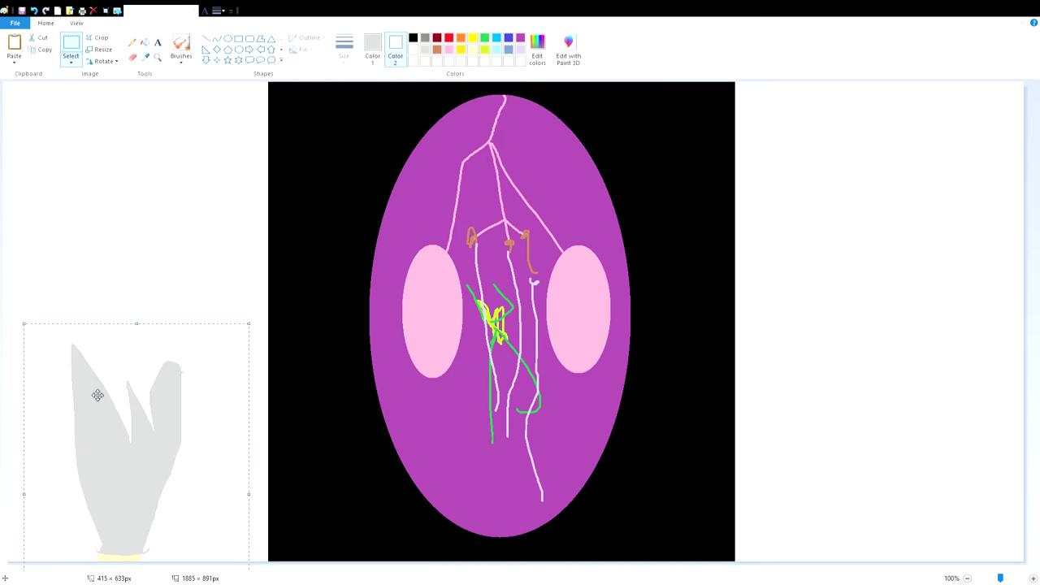
pyautogui.moveTo(151, 487); pyautogui.dragTo(143, 347)
# Step: Draw a small light gray pronged shape above the gloved hand and fill it with light gray
pyautogui.click(132, 42)
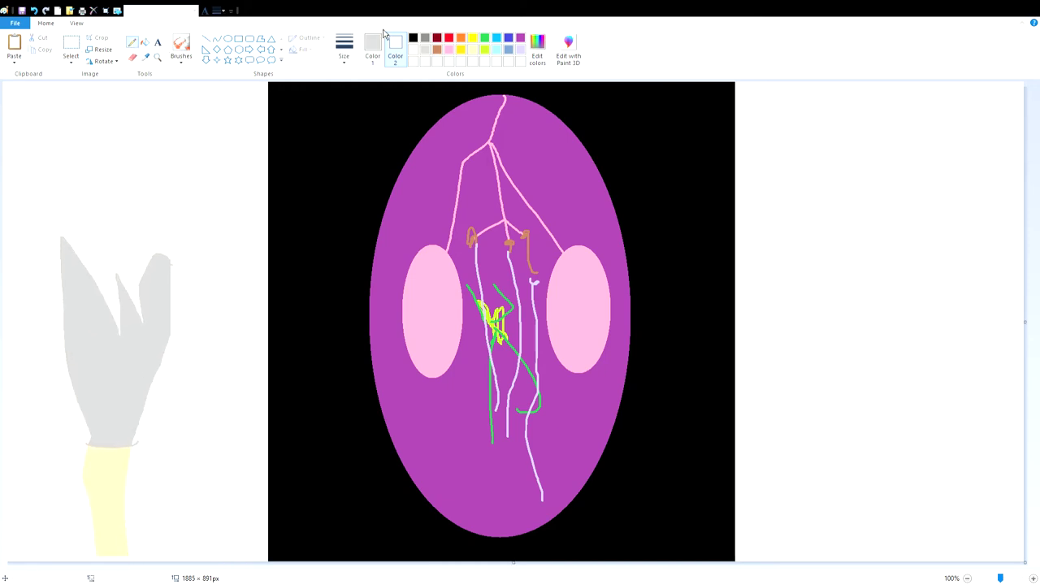
pyautogui.moveTo(149, 176)
pyautogui.mouseDown()
pyautogui.moveTo(170, 248)
pyautogui.moveTo(164, 186)
pyautogui.moveTo(218, 225)
pyautogui.moveTo(171, 160)
pyautogui.moveTo(193, 148)
pyautogui.moveTo(150, 130)
pyautogui.moveTo(112, 166)
pyautogui.moveTo(142, 182)
pyautogui.mouseUp()
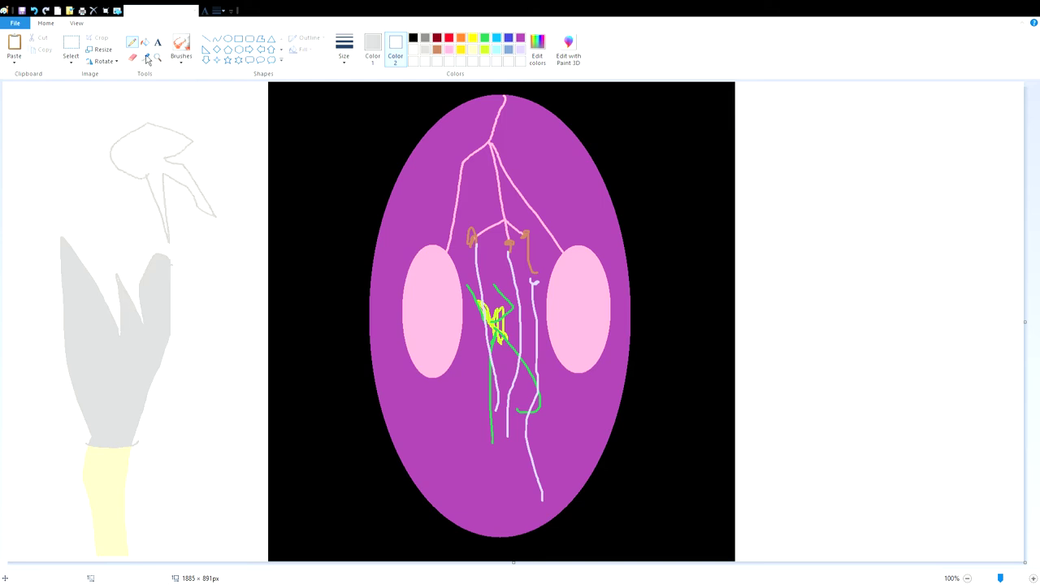
pyautogui.click(145, 47)
pyautogui.click(149, 163)
# Step: Move the small gray pronged shape above the gloved hand to the left and delete it
pyautogui.click(70, 45)
pyautogui.moveTo(82, 100); pyautogui.dragTo(209, 242)
pyautogui.moveTo(213, 181); pyautogui.dragTo(67, 150)
pyautogui.click(93, 11)
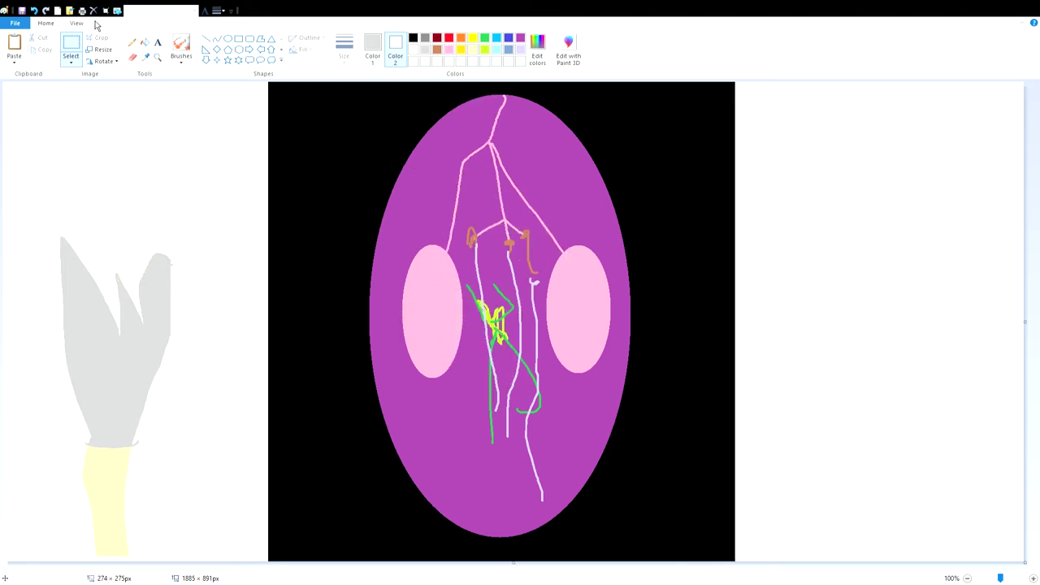
# Step: Cut through the pink, lavender and green lines inside the ellipse with short purple pencil strokes
pyautogui.click(131, 43)
pyautogui.click(372, 50)
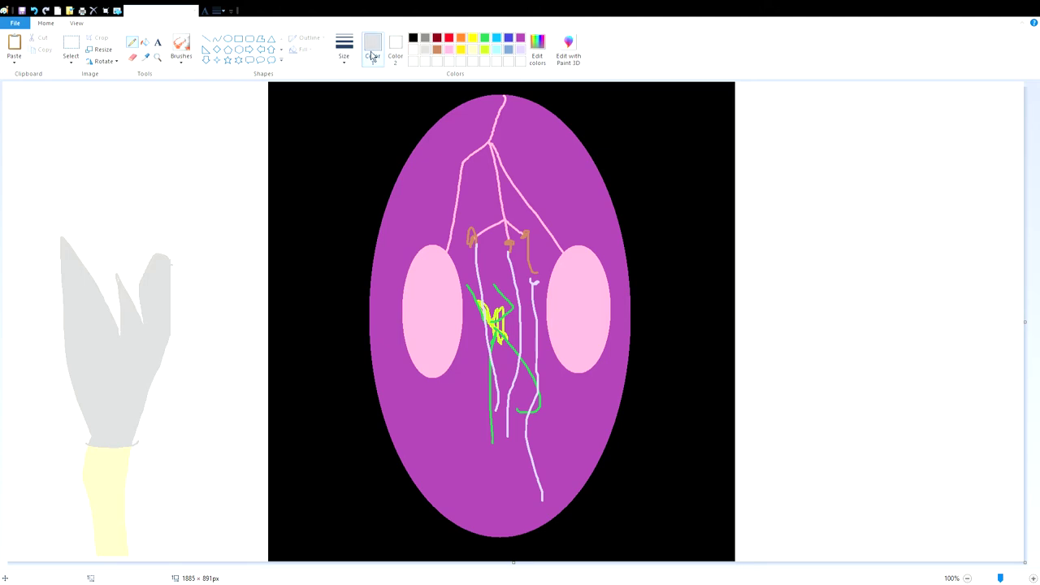
pyautogui.click(521, 38)
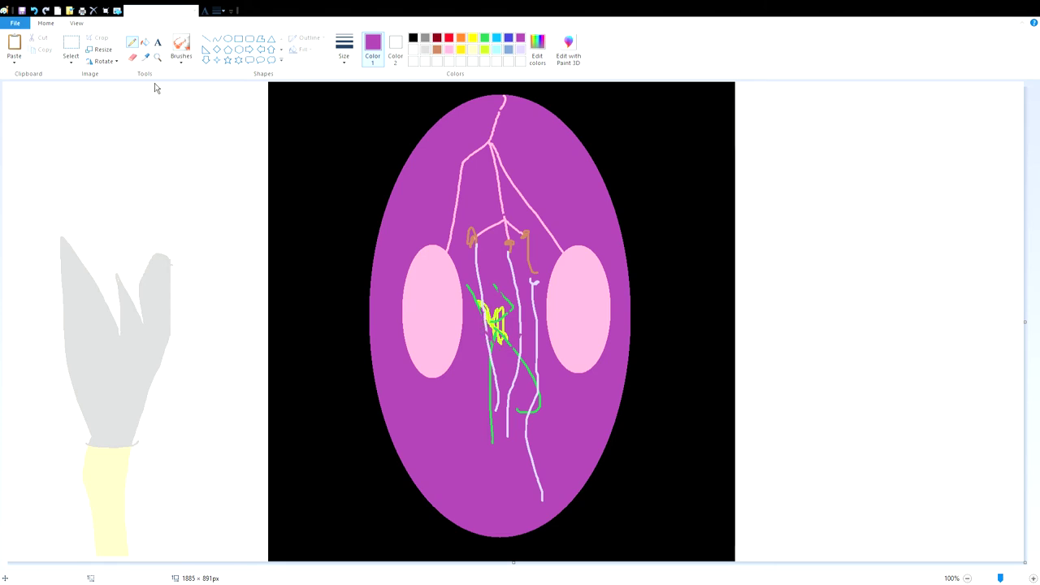
# Step: Fill the two pink ovals and their connecting lines with white and then with the ellipse's purple to remove them
pyautogui.click(73, 47)
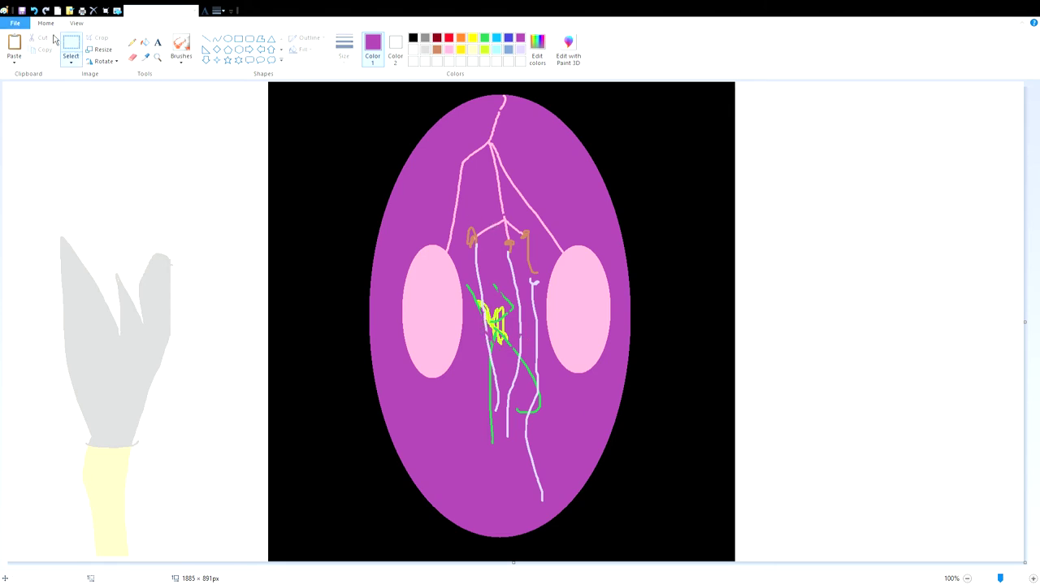
pyautogui.click(144, 41)
pyautogui.rightClick(430, 322)
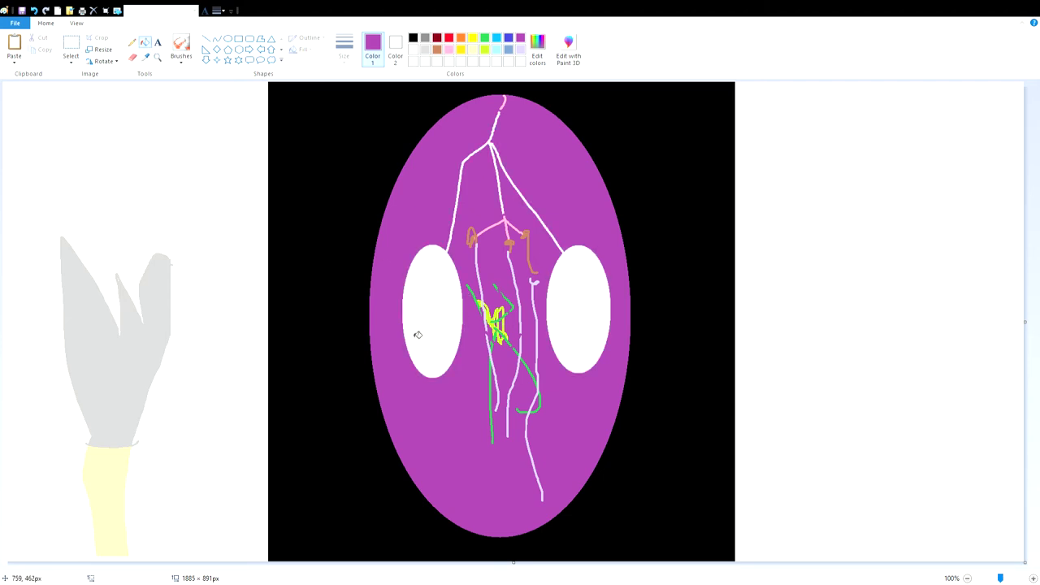
pyautogui.click(418, 308)
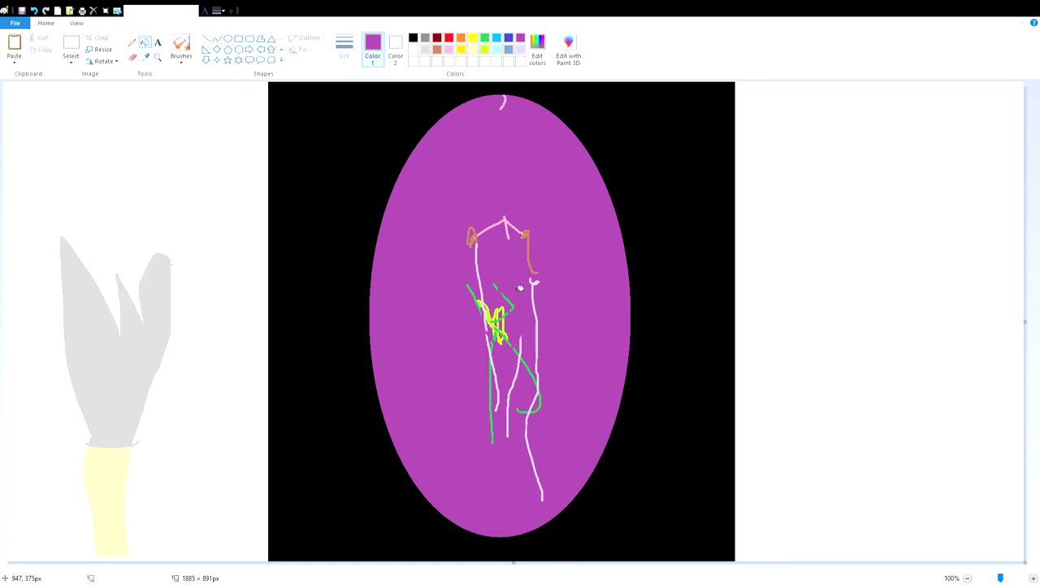
# Step: Fill the remaining lavender, pink and brown lines in the middle of the ellipse with purple
pyautogui.click(540, 338)
pyautogui.click(515, 374)
pyautogui.click(497, 377)
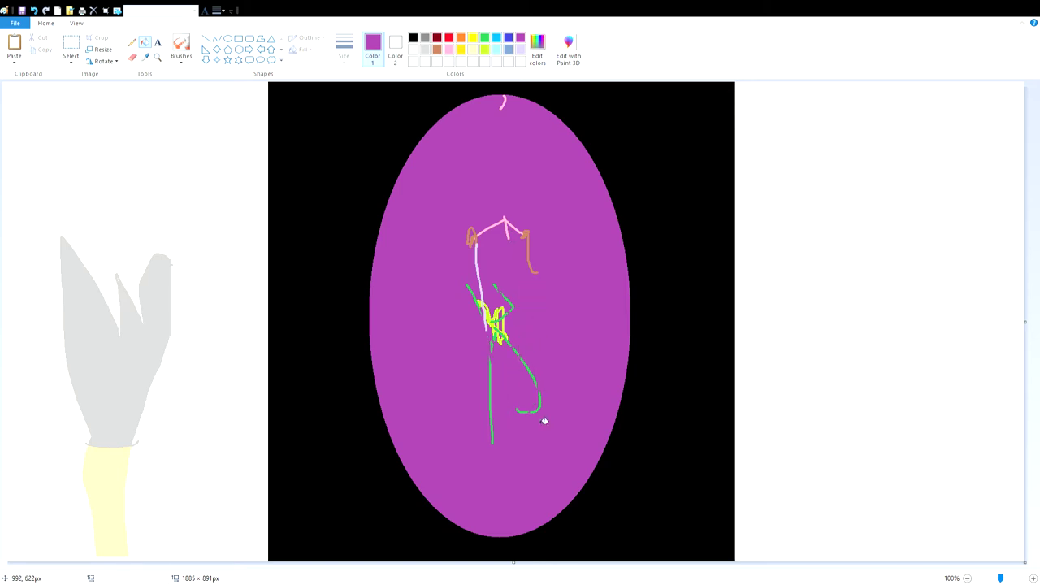
pyautogui.click(479, 262)
pyautogui.click(521, 231)
pyautogui.click(532, 242)
pyautogui.click(475, 248)
# Step: Set the eraser's background color to purple and erase the lime organ and green lines from the ellipse
pyautogui.click(134, 58)
pyautogui.click(395, 49)
pyautogui.click(520, 39)
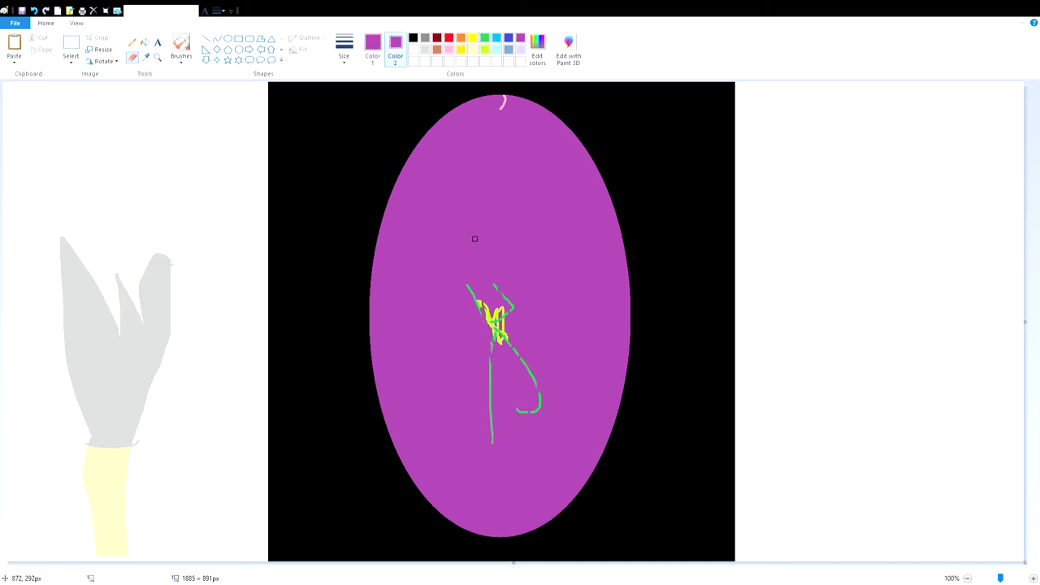
pyautogui.moveTo(476, 307)
pyautogui.mouseDown()
pyautogui.moveTo(516, 401)
pyautogui.moveTo(486, 426)
pyautogui.moveTo(487, 367)
pyautogui.mouseUp()
pyautogui.moveTo(542, 404)
pyautogui.mouseDown()
pyautogui.moveTo(477, 287)
pyautogui.moveTo(463, 304)
pyautogui.moveTo(521, 381)
pyautogui.moveTo(511, 367)
pyautogui.moveTo(533, 373)
pyautogui.moveTo(510, 342)
pyautogui.mouseUp()
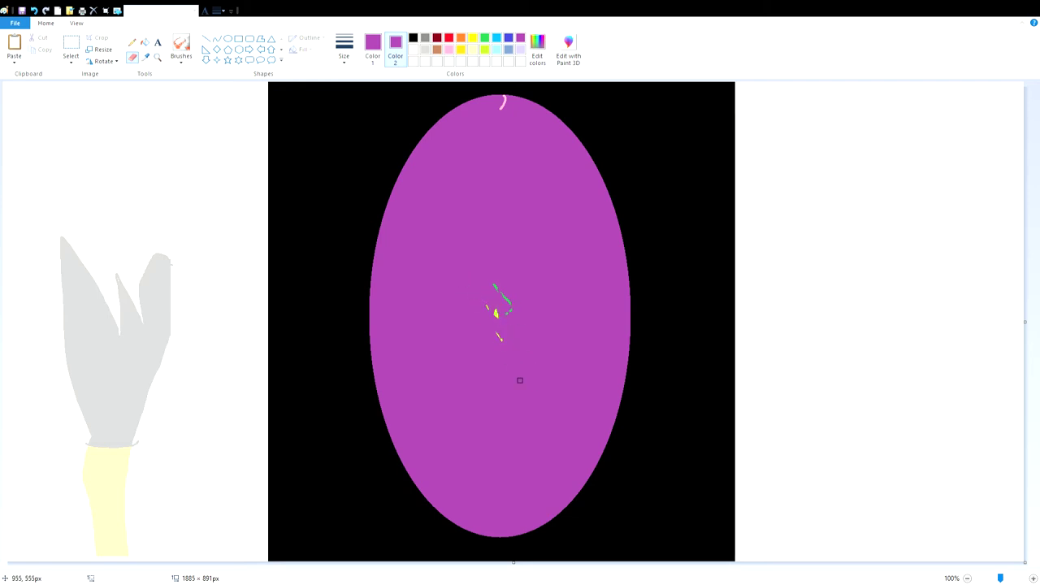
pyautogui.moveTo(497, 312); pyautogui.dragTo(496, 334)
# Step: Set the background color to white and move the gloved hand with its forearm upward
pyautogui.click(413, 49)
pyautogui.click(71, 44)
pyautogui.moveTo(27, 179)
pyautogui.mouseDown()
pyautogui.moveTo(65, 232)
pyautogui.moveTo(59, 252)
pyautogui.moveTo(213, 560)
pyautogui.mouseUp()
pyautogui.moveTo(143, 433); pyautogui.dragTo(148, 363)
# Step: Extend the forearm down to the canvas's lower edge with a light yellow pencil outline and fill it with light yellow
pyautogui.click(134, 43)
pyautogui.click(373, 57)
pyautogui.click(475, 52)
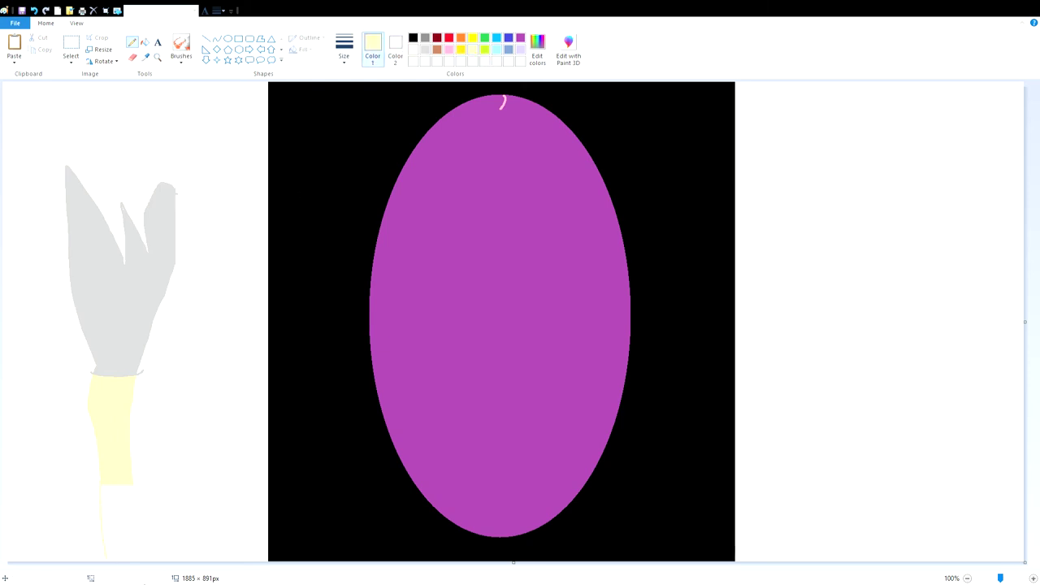
pyautogui.click(144, 43)
# Step: Select the whole gloved hand and forearm and move it off the canvas's lower left corner
pyautogui.click(70, 44)
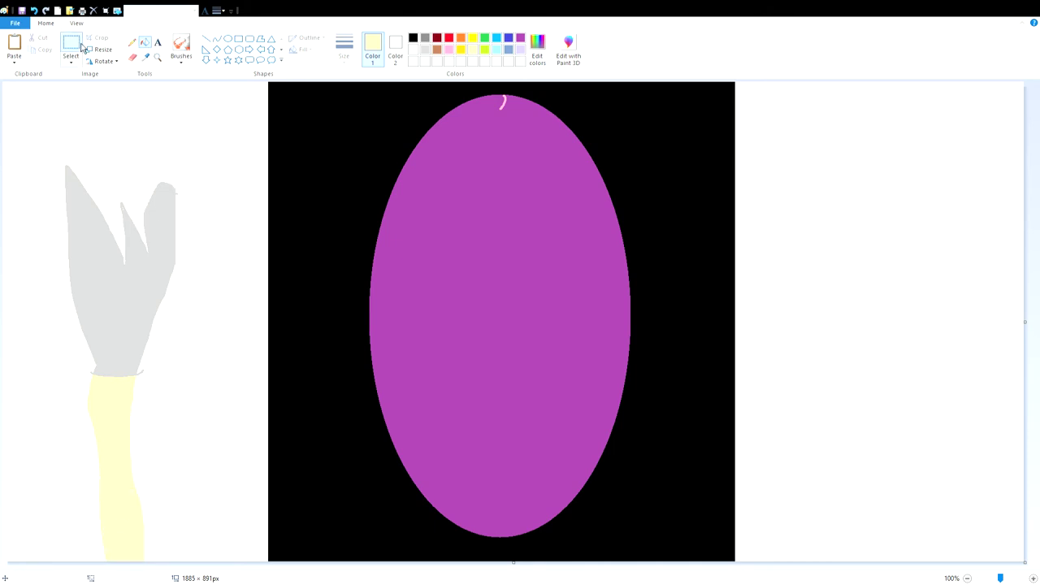
pyautogui.moveTo(16, 135); pyautogui.dragTo(242, 560)
pyautogui.moveTo(213, 355)
pyautogui.mouseDown()
pyautogui.moveTo(70, 473)
pyautogui.moveTo(81, 353)
pyautogui.moveTo(6, 557)
pyautogui.mouseUp()
pyautogui.click(132, 43)
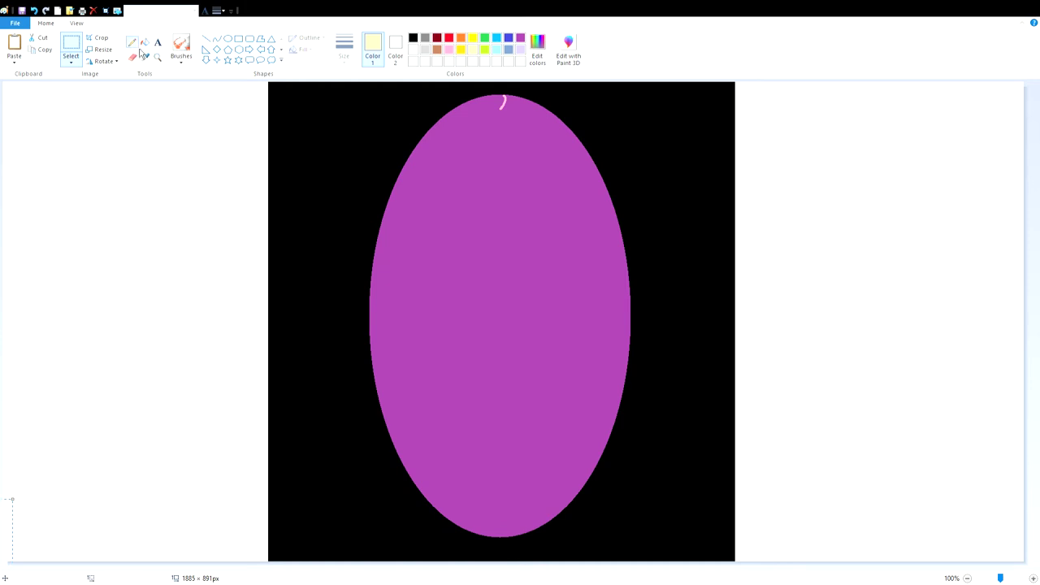
# Step: Draw a light pink pencil windpipe that forks into two branches at its lower end on the white area left of the ellipse
pyautogui.click(448, 49)
pyautogui.moveTo(115, 119)
pyautogui.mouseDown()
pyautogui.moveTo(121, 286)
pyautogui.moveTo(99, 313)
pyautogui.mouseUp()
pyautogui.moveTo(119, 280); pyautogui.dragTo(141, 305)
# Step: Draw two upright dark red filled ellipses as lungs at the ends of the pink windpipe's branches
pyautogui.click(228, 39)
pyautogui.click(437, 37)
pyautogui.click(395, 49)
pyautogui.click(439, 40)
pyautogui.moveTo(169, 419)
pyautogui.mouseDown()
pyautogui.moveTo(124, 295)
pyautogui.moveTo(86, 334)
pyautogui.mouseUp()
pyautogui.moveTo(110, 368); pyautogui.dragTo(108, 415)
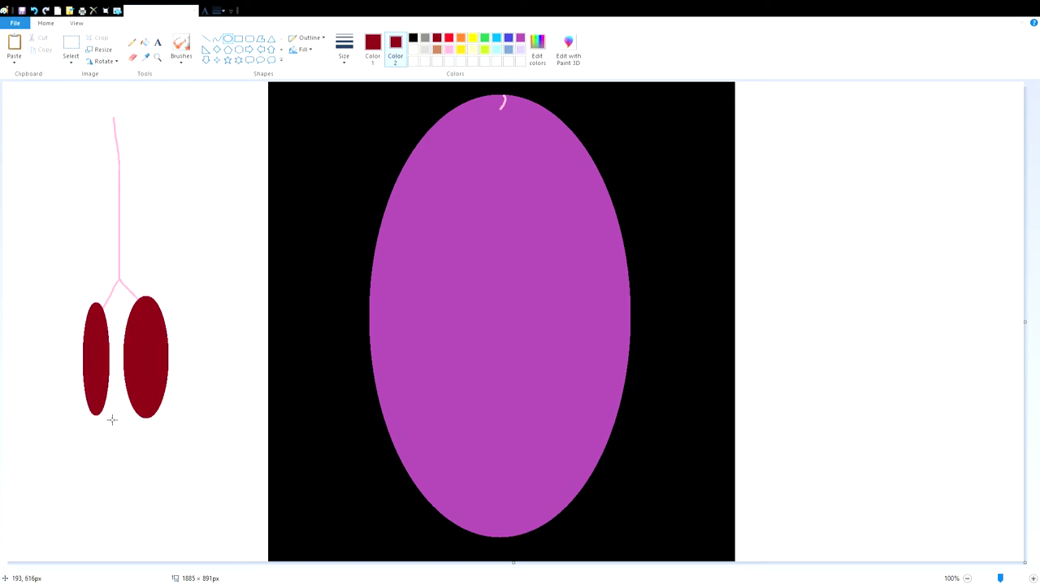
pyautogui.click(70, 45)
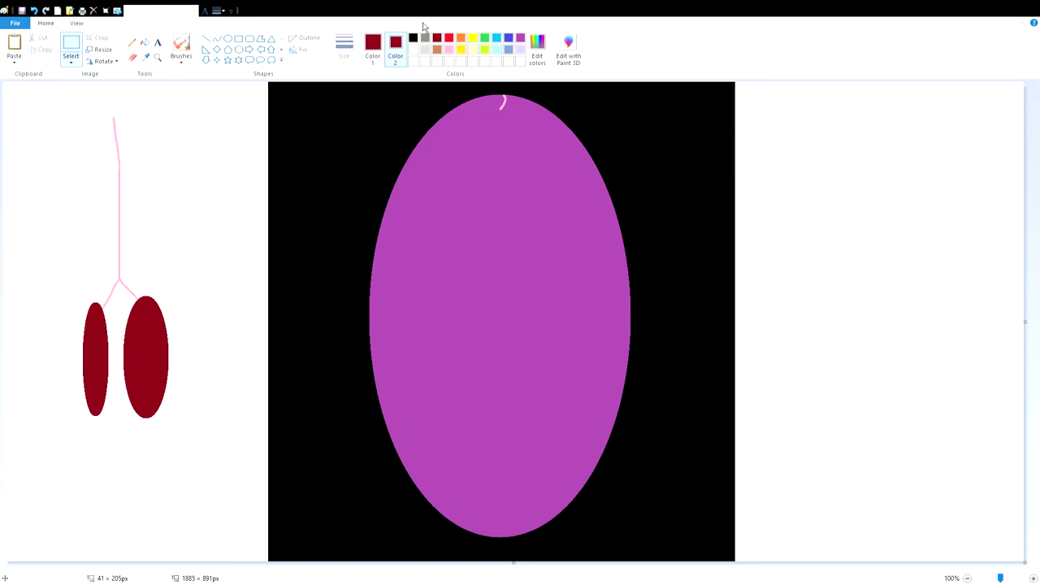
# Step: Draw a heart shape with red outline and red fill beside the windpipe and move it closer to the lungs
pyautogui.click(282, 49)
pyautogui.click(206, 60)
pyautogui.click(373, 49)
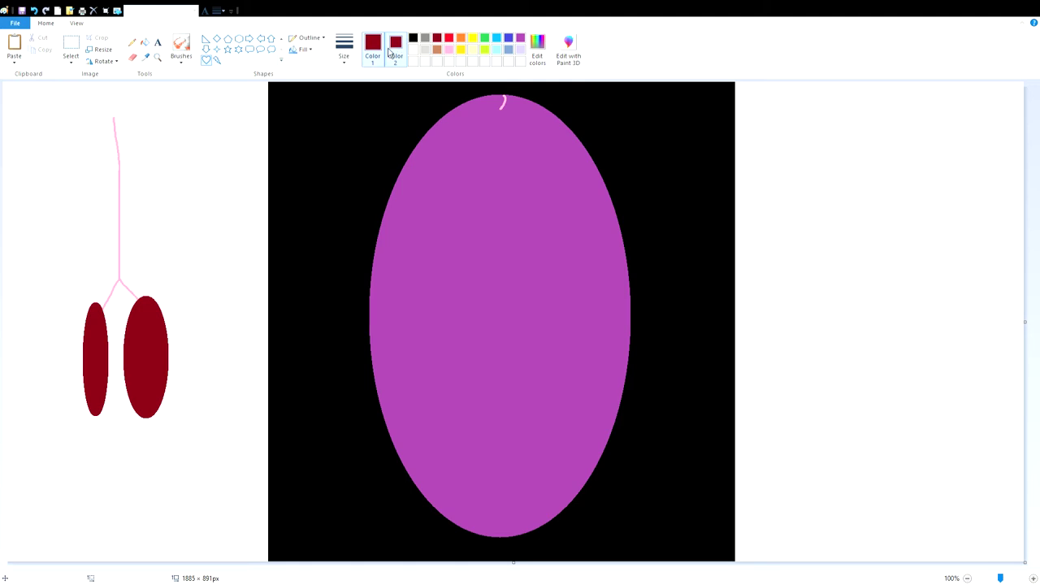
pyautogui.click(413, 37)
pyautogui.click(448, 38)
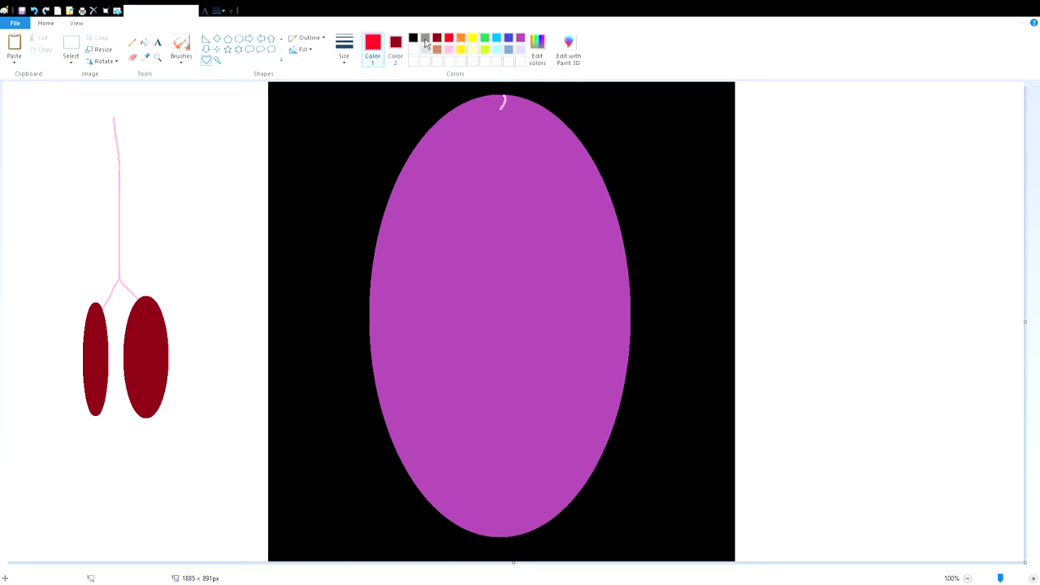
pyautogui.click(395, 48)
pyautogui.click(448, 38)
pyautogui.moveTo(200, 192); pyautogui.dragTo(260, 274)
pyautogui.moveTo(230, 236); pyautogui.dragTo(190, 246)
# Step: Draw four curved black pencil vessels running outward from the red heart
pyautogui.click(132, 42)
pyautogui.click(373, 49)
pyautogui.click(412, 38)
pyautogui.moveTo(207, 227); pyautogui.dragTo(217, 186)
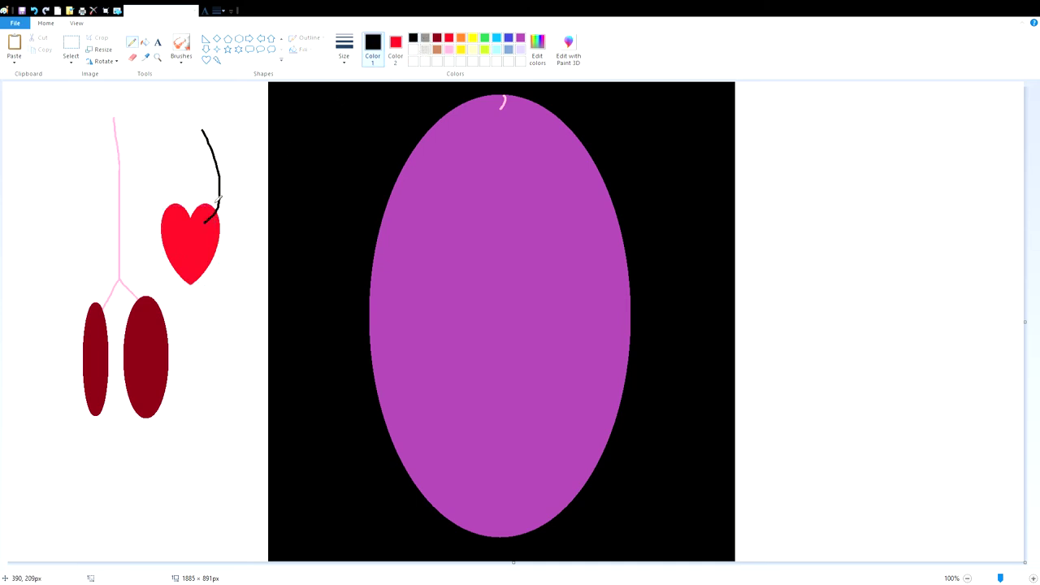
pyautogui.moveTo(218, 256); pyautogui.dragTo(226, 299)
pyautogui.moveTo(182, 253)
pyautogui.mouseDown()
pyautogui.moveTo(143, 296)
pyautogui.moveTo(183, 250)
pyautogui.moveTo(149, 165)
pyautogui.mouseUp()
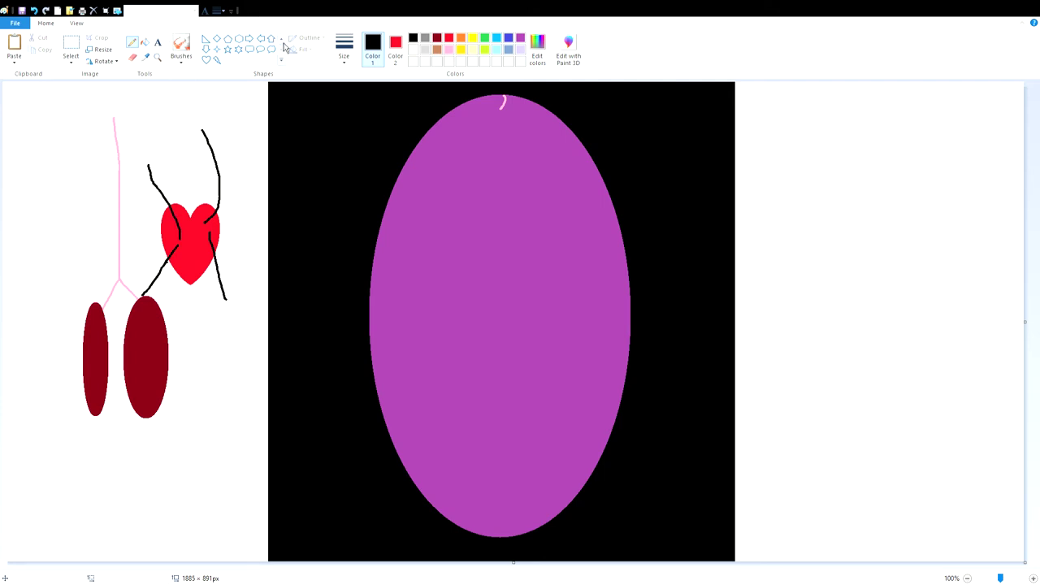
# Step: Draw a tall tapering black pencil outline with a domed top on the white area right of the ellipse
pyautogui.moveTo(956, 244)
pyautogui.mouseDown()
pyautogui.moveTo(844, 250)
pyautogui.moveTo(856, 350)
pyautogui.mouseUp()
pyautogui.moveTo(861, 385)
pyautogui.mouseDown()
pyautogui.moveTo(930, 533)
pyautogui.moveTo(989, 229)
pyautogui.moveTo(947, 257)
pyautogui.mouseUp()
pyautogui.moveTo(873, 256)
pyautogui.mouseDown()
pyautogui.moveTo(916, 167)
pyautogui.moveTo(960, 257)
pyautogui.mouseUp()
# Step: Add two light gray circles with thick black outlines, one above the other, inside the tall tapering shape
pyautogui.click(396, 51)
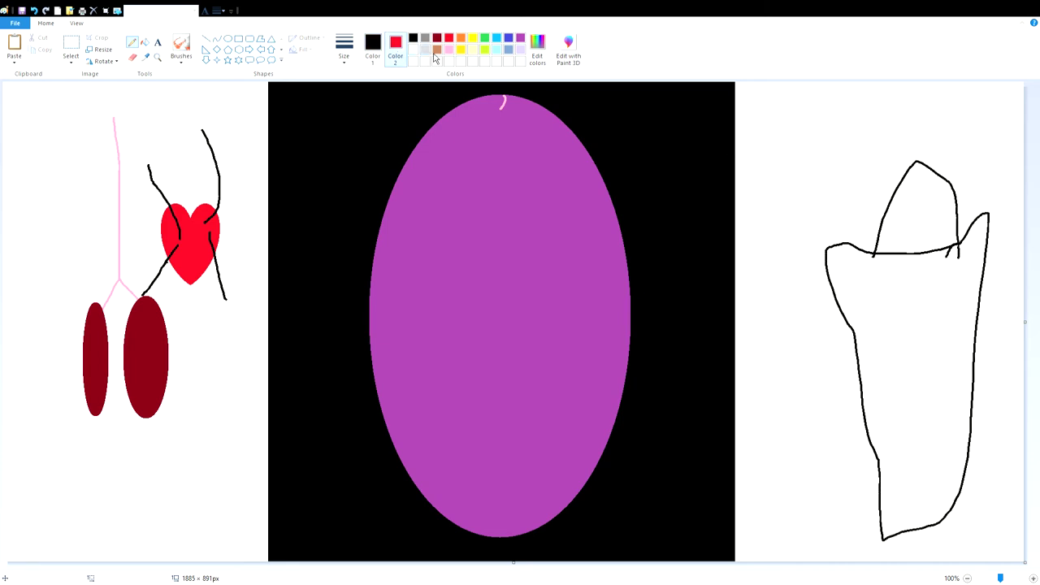
pyautogui.click(228, 39)
pyautogui.moveTo(879, 274)
pyautogui.mouseDown()
pyautogui.moveTo(913, 332)
pyautogui.moveTo(945, 333)
pyautogui.mouseUp()
pyautogui.moveTo(936, 413); pyautogui.dragTo(883, 345)
# Step: Write "WBL" in black pencil below the gray circles and scribble a knotted cord from the domed top to the canvas's upper edge
pyautogui.click(131, 42)
pyautogui.moveTo(887, 446)
pyautogui.mouseDown()
pyautogui.moveTo(910, 464)
pyautogui.moveTo(923, 445)
pyautogui.moveTo(942, 488)
pyautogui.moveTo(941, 470)
pyautogui.moveTo(955, 484)
pyautogui.moveTo(963, 476)
pyautogui.mouseUp()
pyautogui.click(72, 51)
pyautogui.click(415, 50)
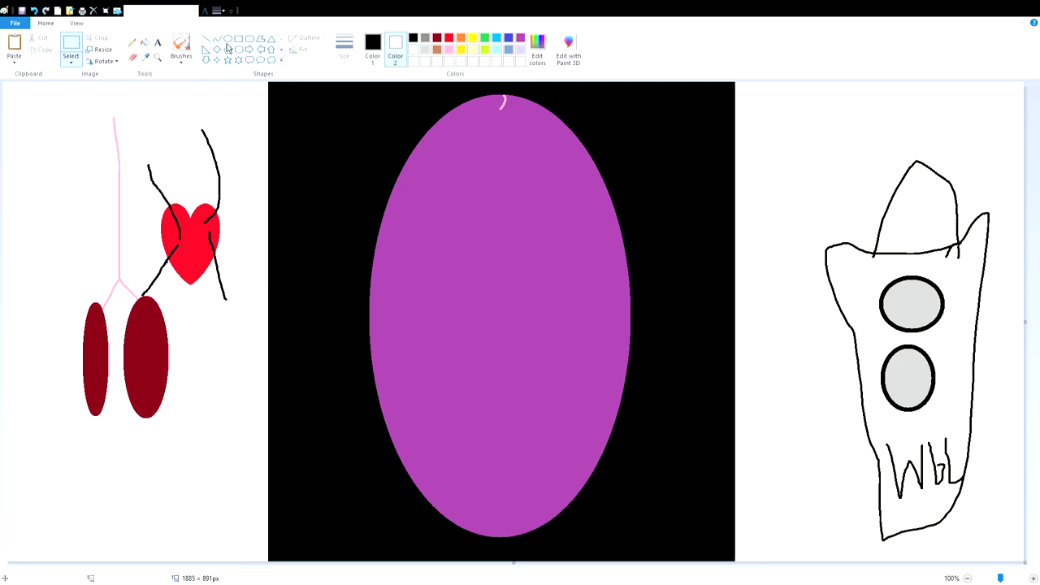
pyautogui.click(132, 42)
pyautogui.moveTo(957, 168)
pyautogui.mouseDown()
pyautogui.moveTo(935, 154)
pyautogui.moveTo(934, 191)
pyautogui.moveTo(926, 186)
pyautogui.moveTo(940, 120)
pyautogui.moveTo(928, 82)
pyautogui.mouseUp()
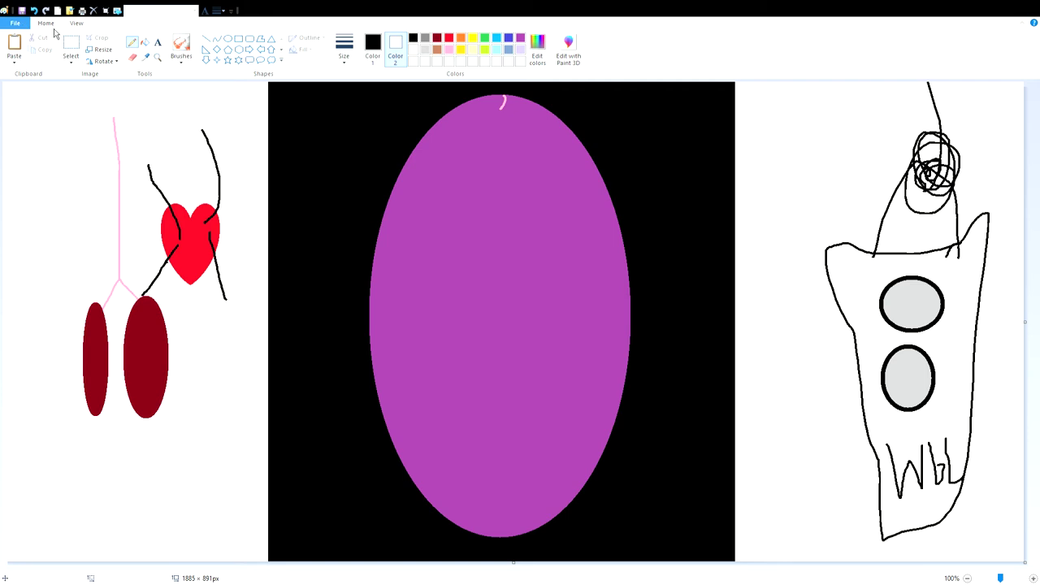
# Step: Select the tall tapering drawing, undo its trial move onto the ellipse, and move it up off the canvas
pyautogui.click(71, 45)
pyautogui.moveTo(805, 554); pyautogui.dragTo(1025, 82)
pyautogui.moveTo(884, 495); pyautogui.dragTo(797, 491)
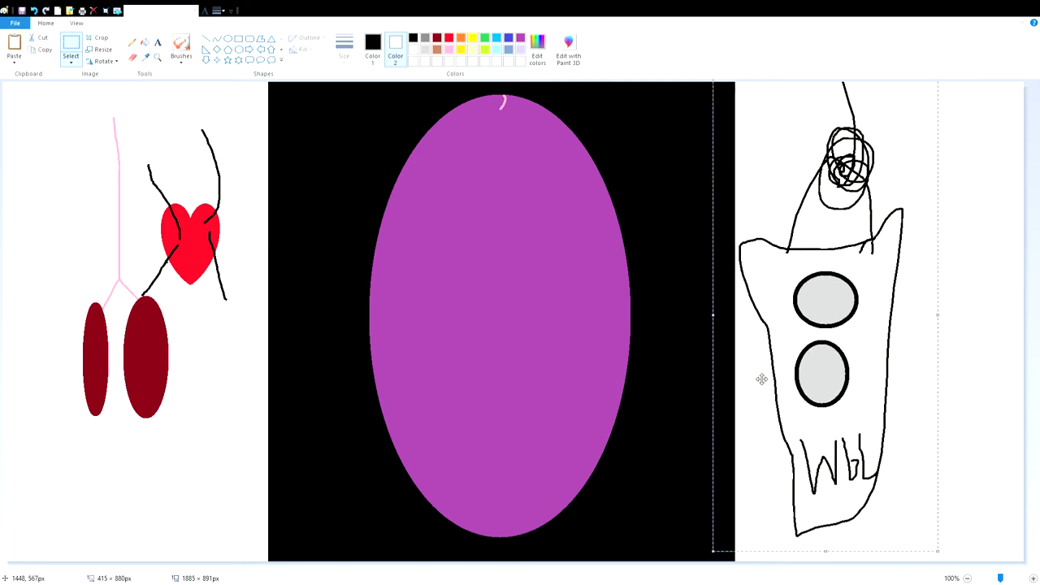
pyautogui.moveTo(761, 379)
pyautogui.mouseDown()
pyautogui.moveTo(550, 367)
pyautogui.moveTo(541, 360)
pyautogui.moveTo(548, 333)
pyautogui.moveTo(536, 370)
pyautogui.mouseUp()
pyautogui.hotkey('ctrl', 'z')
pyautogui.moveTo(1021, 336)
pyautogui.mouseDown()
pyautogui.moveTo(1034, 107)
pyautogui.moveTo(1011, 122)
pyautogui.mouseUp()
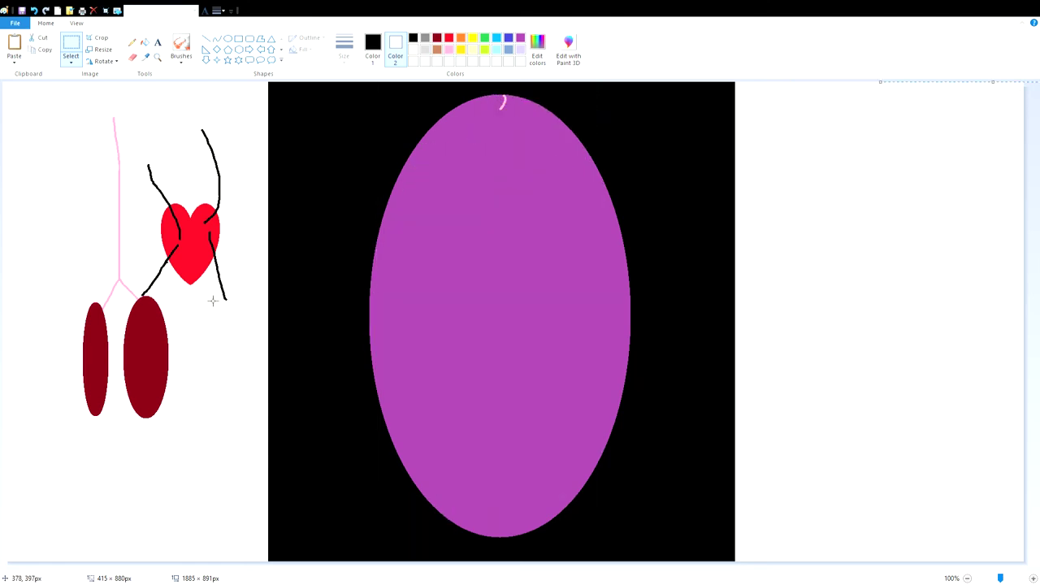
# Step: Move the lungs, windpipe and heart slightly down and left together, and move the heart alone back up, clear of the lungs
pyautogui.moveTo(239, 92); pyautogui.dragTo(15, 503)
pyautogui.moveTo(138, 345); pyautogui.dragTo(126, 382)
pyautogui.click(151, 124)
pyautogui.click(71, 47)
pyautogui.moveTo(123, 309)
pyautogui.mouseDown()
pyautogui.moveTo(132, 340)
pyautogui.moveTo(154, 337)
pyautogui.moveTo(213, 364)
pyautogui.moveTo(238, 342)
pyautogui.moveTo(247, 233)
pyautogui.moveTo(219, 168)
pyautogui.moveTo(134, 179)
pyautogui.moveTo(130, 334)
pyautogui.mouseUp()
pyautogui.moveTo(146, 309); pyautogui.dragTo(154, 259)
pyautogui.click(200, 408)
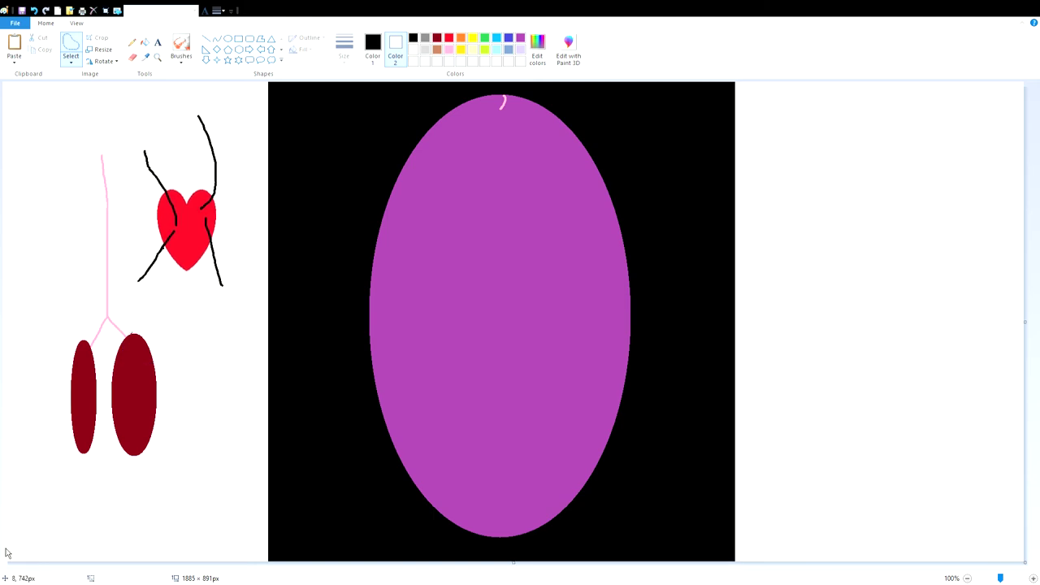
# Step: Try sketching light lavender pencil lines and a white shape inside the purple ellipse
pyautogui.click(133, 42)
pyautogui.click(375, 57)
pyautogui.click(520, 50)
pyautogui.moveTo(537, 225)
pyautogui.mouseDown()
pyautogui.moveTo(534, 261)
pyautogui.moveTo(466, 306)
pyautogui.mouseUp()
pyautogui.moveTo(524, 370)
pyautogui.mouseDown()
pyautogui.moveTo(479, 374)
pyautogui.moveTo(492, 281)
pyautogui.moveTo(524, 244)
pyautogui.moveTo(488, 382)
pyautogui.moveTo(520, 309)
pyautogui.moveTo(479, 303)
pyautogui.mouseUp()
pyautogui.click(415, 53)
pyautogui.click(231, 48)
pyautogui.moveTo(460, 215); pyautogui.dragTo(570, 442)
pyautogui.moveTo(550, 395); pyautogui.dragTo(533, 395)
pyautogui.moveTo(550, 216); pyautogui.dragTo(571, 162)
# Step: Fill the whole ellipse with white and recolor it red
pyautogui.click(145, 42)
pyautogui.click(519, 130)
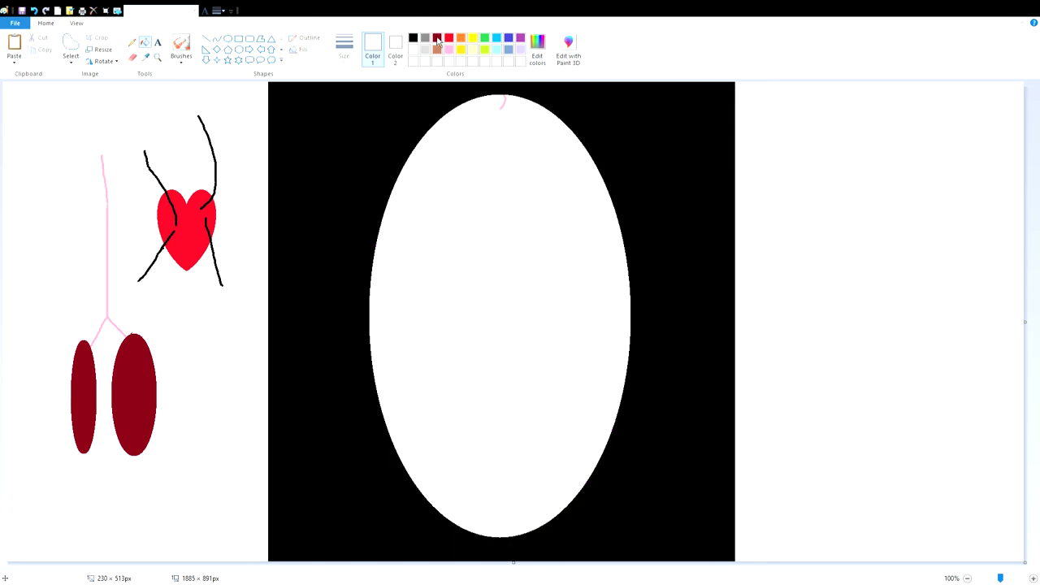
pyautogui.click(449, 37)
pyautogui.click(512, 285)
# Step: Fill the heart with dark red
pyautogui.click(71, 45)
pyautogui.click(437, 41)
pyautogui.click(145, 42)
pyautogui.click(180, 224)
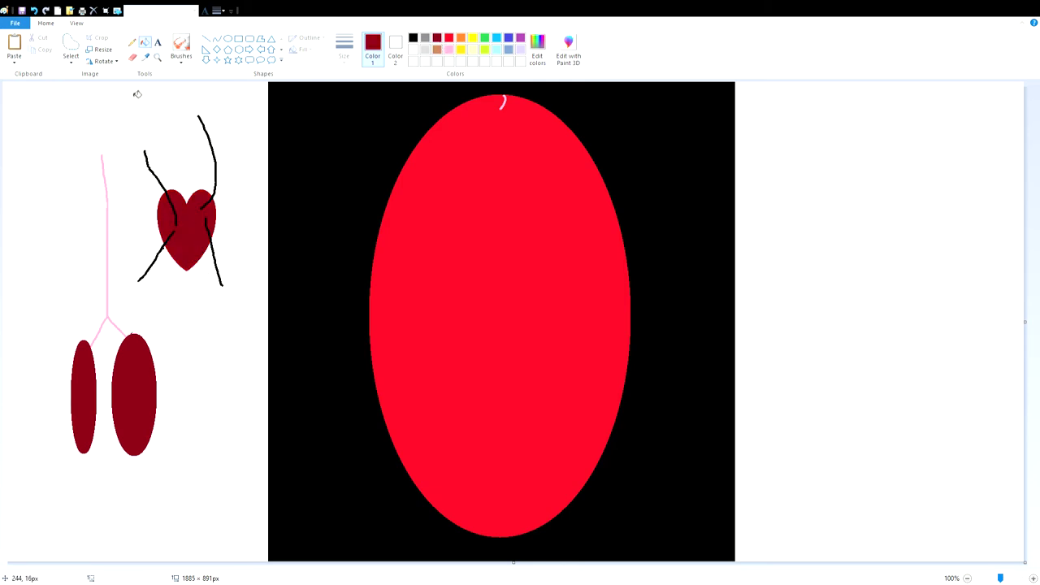
# Step: Recolor the heart with a custom pinkish red
pyautogui.click(71, 44)
pyautogui.moveTo(243, 102)
pyautogui.mouseDown()
pyautogui.moveTo(165, 309)
pyautogui.moveTo(130, 310)
pyautogui.mouseUp()
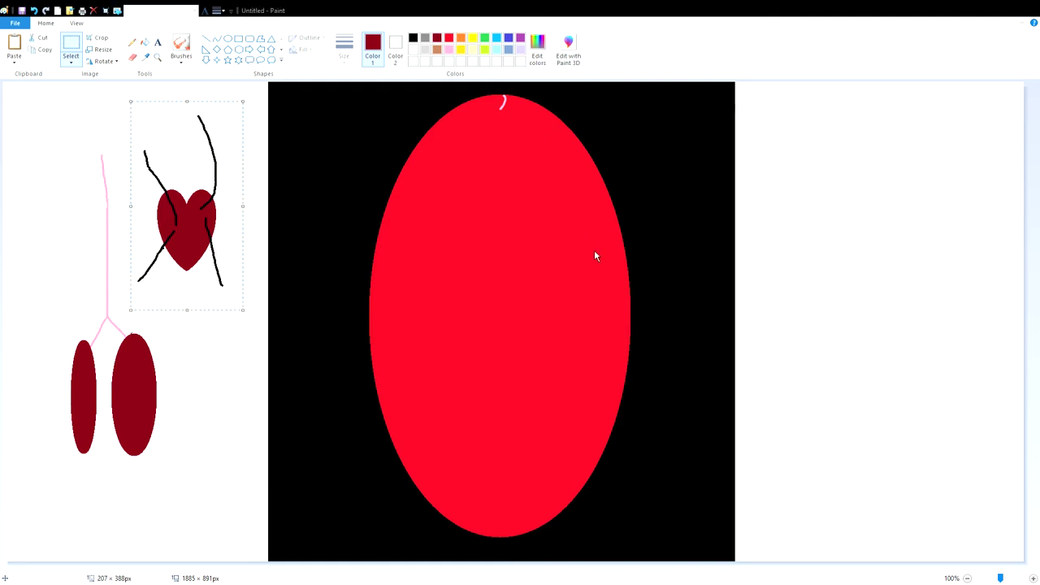
pyautogui.click(144, 42)
pyautogui.click(196, 221)
# Step: Select the heart with its black vessels and move it into the middle of the red ellipse
pyautogui.click(71, 45)
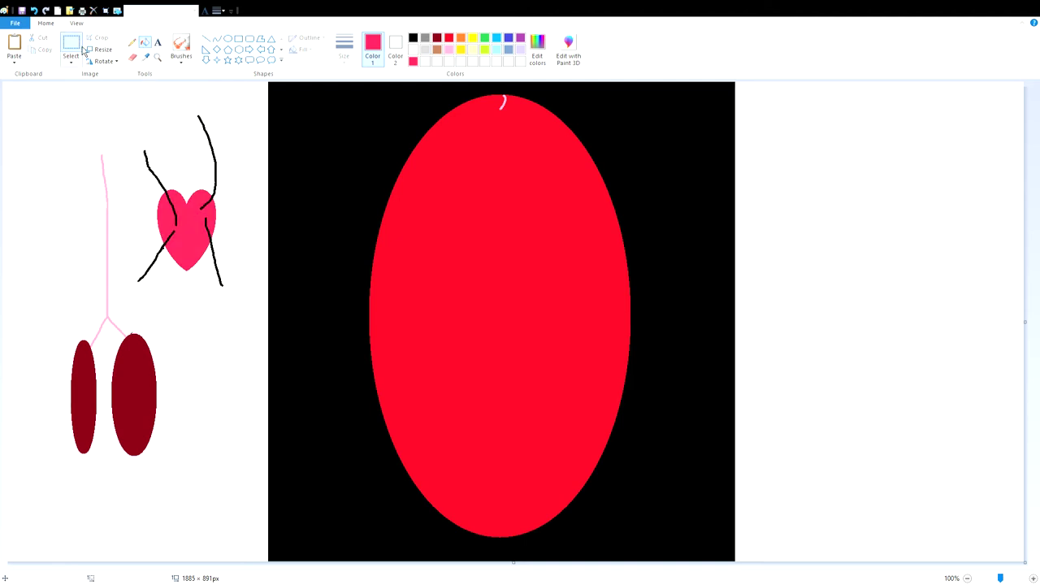
pyautogui.moveTo(255, 102); pyautogui.dragTo(194, 242)
pyautogui.moveTo(176, 231)
pyautogui.mouseDown()
pyautogui.moveTo(471, 309)
pyautogui.moveTo(493, 332)
pyautogui.mouseUp()
# Step: Select the lungs and windpipe and move them over the heart, joining the windpipe to the short line atop the ellipse
pyautogui.moveTo(173, 113); pyautogui.dragTo(11, 474)
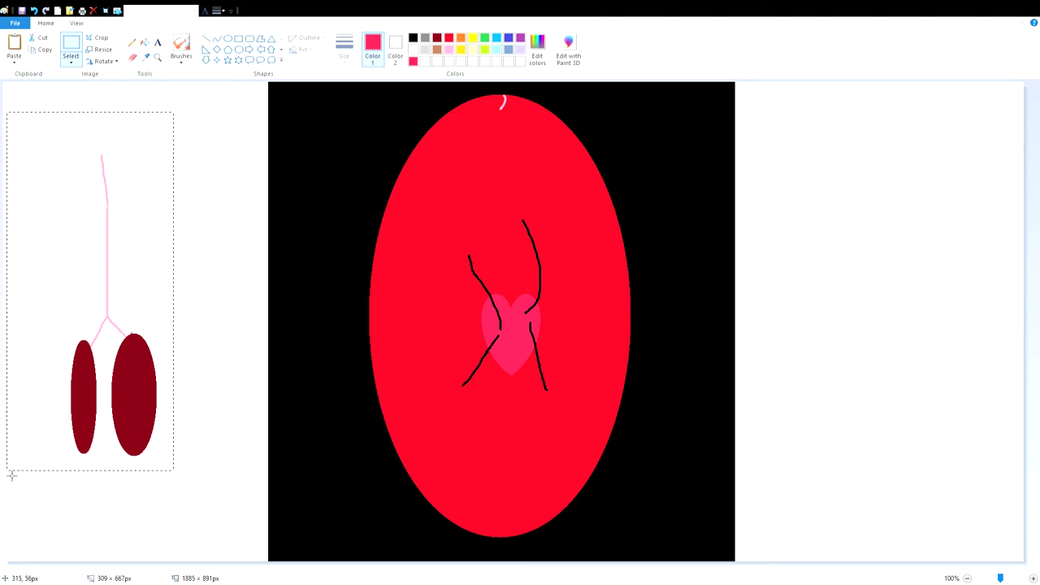
pyautogui.moveTo(57, 355)
pyautogui.mouseDown()
pyautogui.moveTo(323, 360)
pyautogui.moveTo(393, 349)
pyautogui.moveTo(454, 323)
pyautogui.moveTo(459, 307)
pyautogui.mouseUp()
pyautogui.click(77, 328)
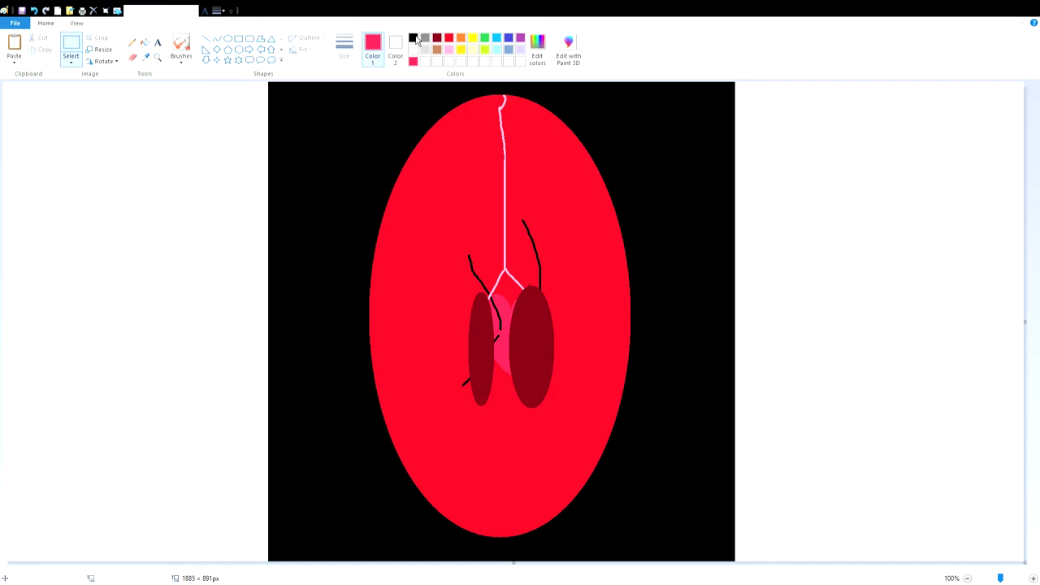
# Step: Draw a light gray pencil outline around the lungs and scribble dark red loops across the upper part of the ellipse
pyautogui.click(135, 45)
pyautogui.click(434, 55)
pyautogui.moveTo(460, 245)
pyautogui.mouseDown()
pyautogui.moveTo(439, 466)
pyautogui.moveTo(555, 446)
pyautogui.moveTo(579, 274)
pyautogui.mouseUp()
pyautogui.click(436, 38)
pyautogui.moveTo(453, 192)
pyautogui.mouseDown()
pyautogui.moveTo(450, 242)
pyautogui.moveTo(494, 271)
pyautogui.moveTo(479, 203)
pyautogui.moveTo(536, 162)
pyautogui.moveTo(508, 185)
pyautogui.mouseUp()
# Step: Cover the red ellipse and all its organs with black filled rectangles sized over its upper and lower parts
pyautogui.click(413, 38)
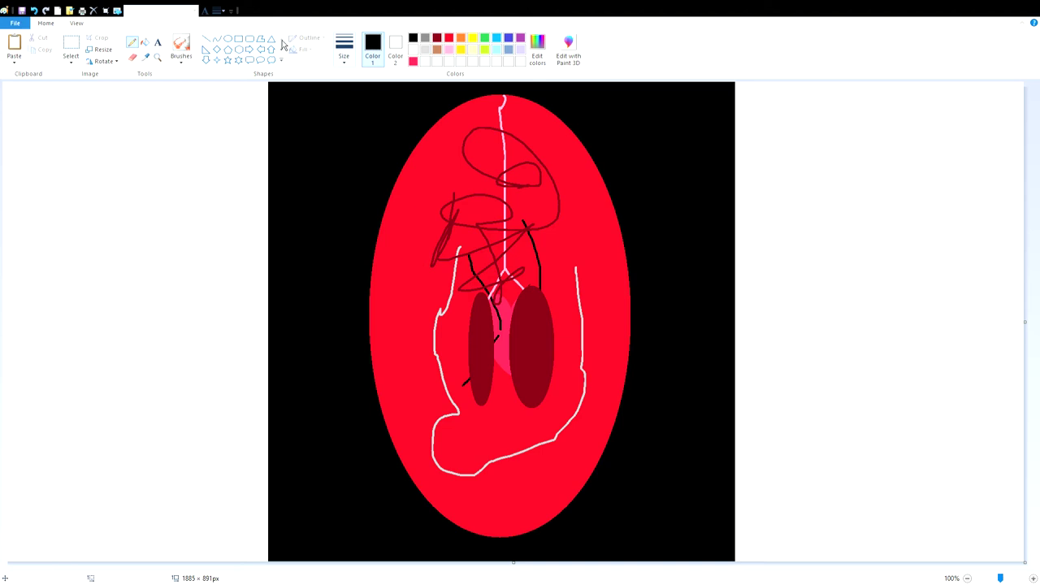
pyautogui.click(397, 57)
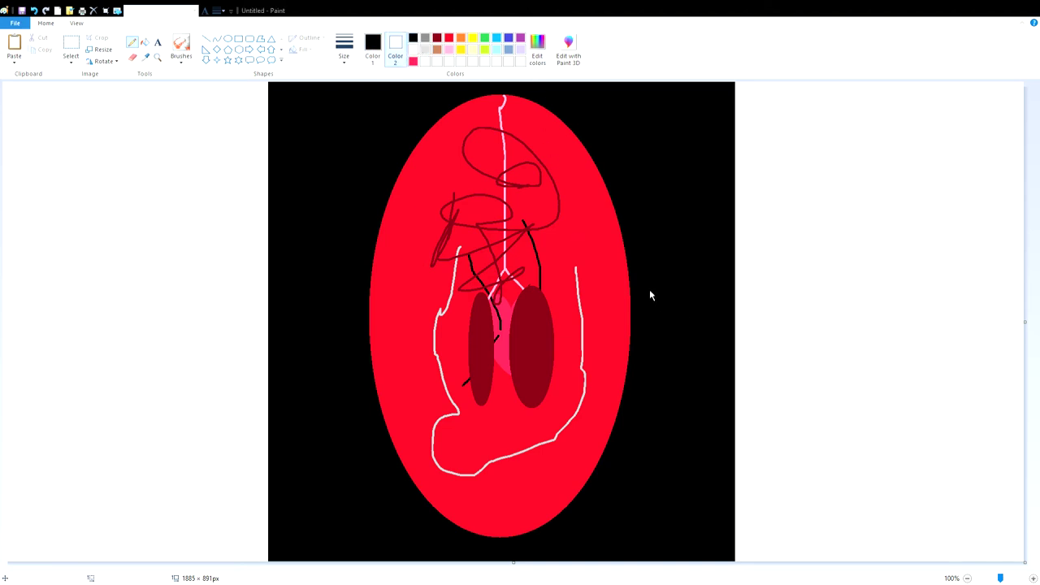
pyautogui.click(238, 38)
pyautogui.moveTo(385, 91); pyautogui.dragTo(648, 289)
pyautogui.moveTo(388, 194); pyautogui.dragTo(343, 235)
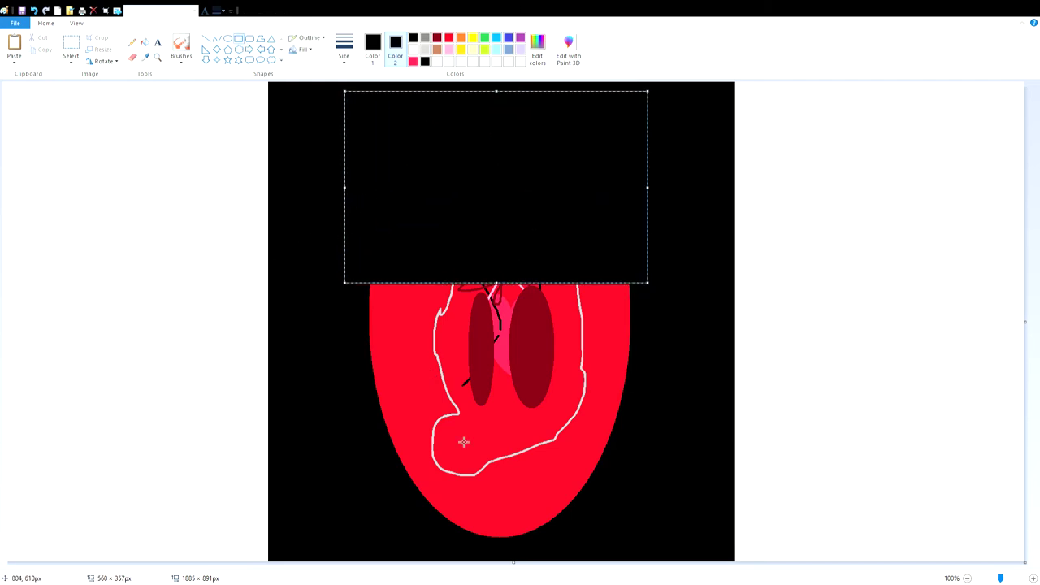
pyautogui.moveTo(650, 552); pyautogui.dragTo(349, 404)
pyautogui.moveTo(344, 242)
pyautogui.mouseDown()
pyautogui.moveTo(387, 376)
pyautogui.moveTo(490, 544)
pyautogui.mouseUp()
pyautogui.moveTo(647, 274)
pyautogui.mouseDown()
pyautogui.moveTo(492, 537)
pyautogui.moveTo(483, 532)
pyautogui.mouseUp()
pyautogui.click(425, 220)
# Step: Fill the white areas on both sides with black, and fill the entire canvas with white to clear it
pyautogui.click(425, 50)
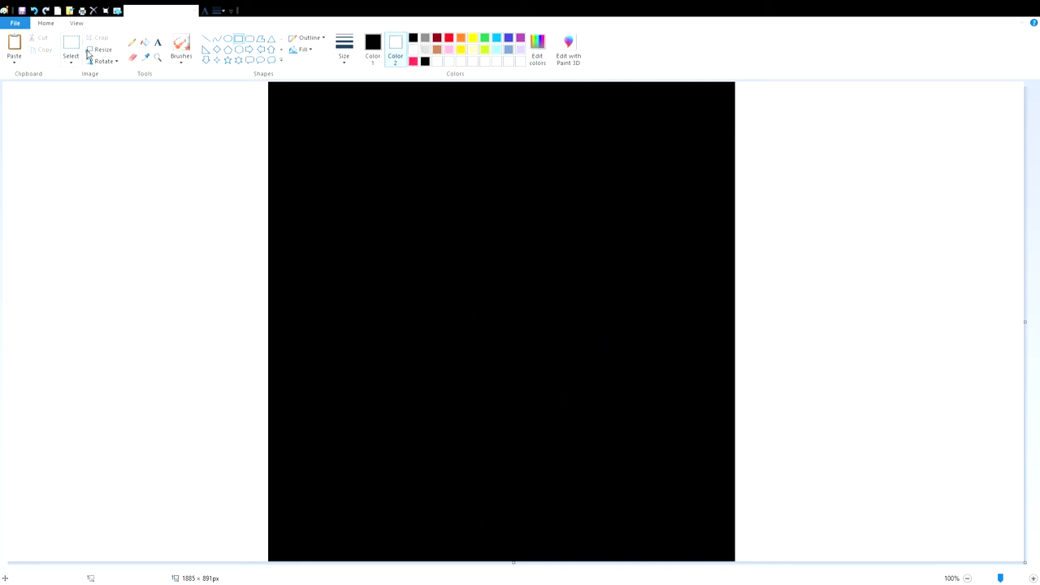
pyautogui.click(145, 42)
pyautogui.click(225, 188)
pyautogui.click(757, 250)
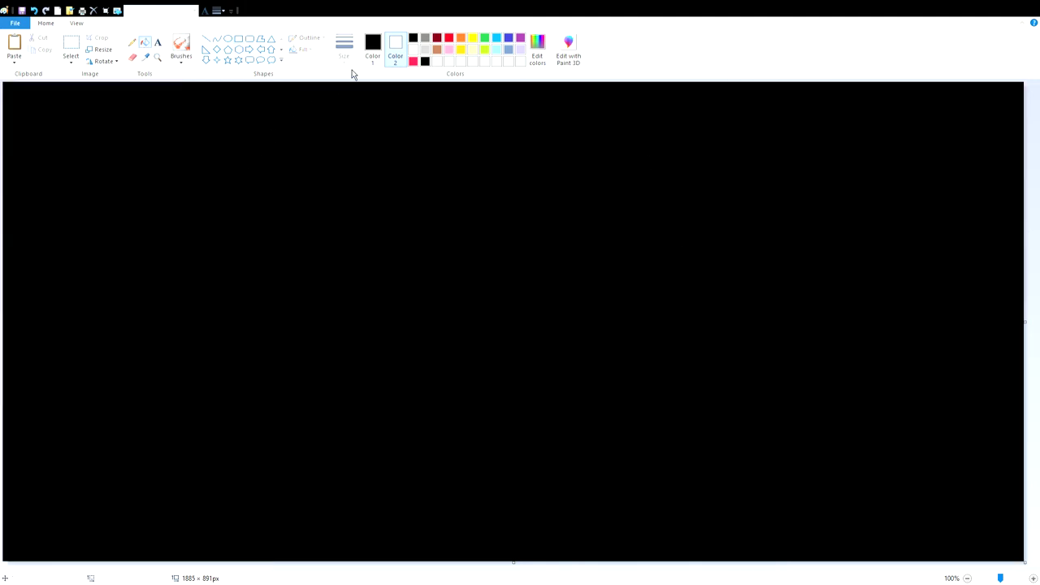
pyautogui.rightClick(366, 212)
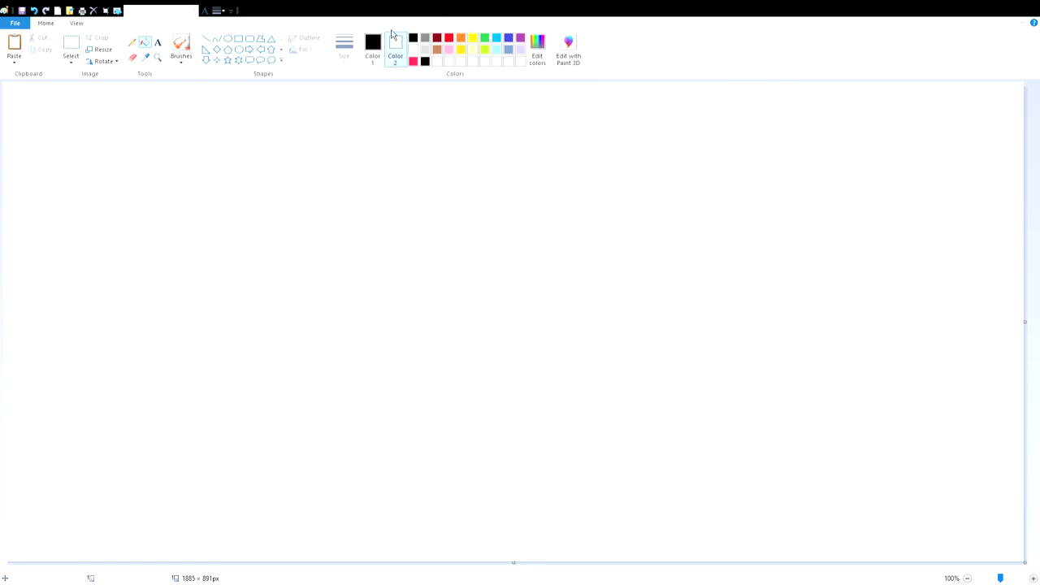
# Step: Draw a large T-shaped outline with a long wavy stem in light gray pencil at the canvas's middle
pyautogui.click(426, 50)
pyautogui.click(133, 43)
pyautogui.moveTo(588, 106)
pyautogui.mouseDown()
pyautogui.moveTo(449, 113)
pyautogui.moveTo(400, 125)
pyautogui.moveTo(414, 148)
pyautogui.moveTo(472, 152)
pyautogui.moveTo(501, 475)
pyautogui.moveTo(516, 512)
pyautogui.moveTo(544, 363)
pyautogui.moveTo(533, 140)
pyautogui.moveTo(592, 108)
pyautogui.mouseUp()
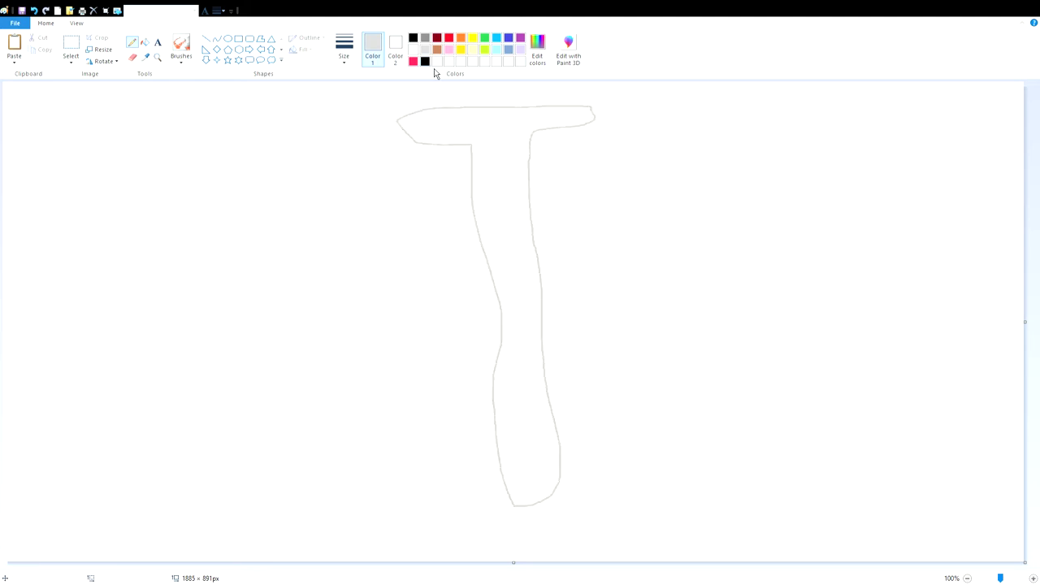
# Step: Draw a purple pencil line separating the stem from the crossbar and fill the stem with purple
pyautogui.click(520, 39)
pyautogui.moveTo(472, 145); pyautogui.dragTo(524, 135)
pyautogui.click(146, 43)
pyautogui.click(513, 174)
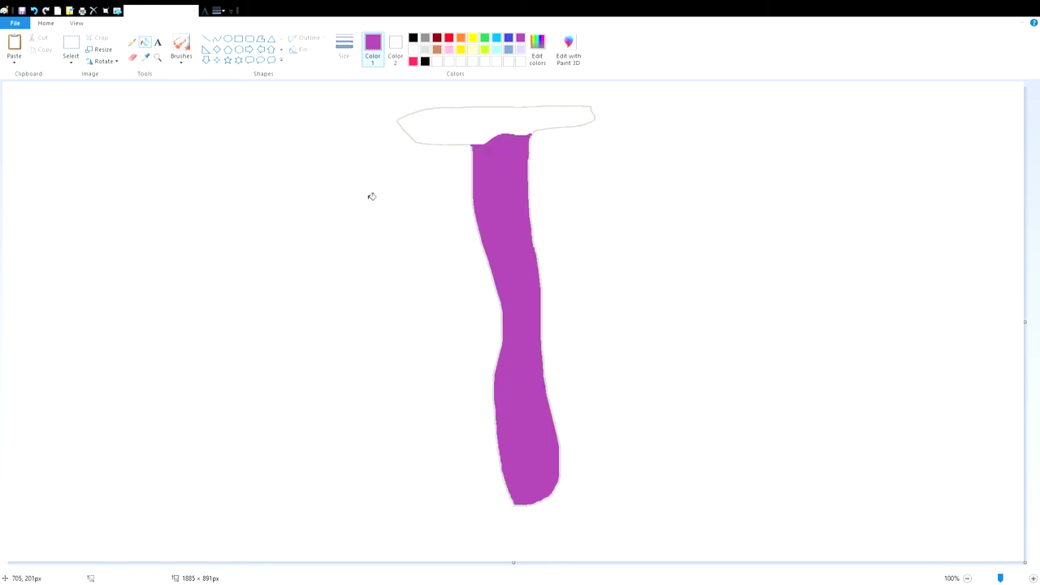
pyautogui.click(71, 45)
pyautogui.moveTo(355, 85); pyautogui.dragTo(647, 547)
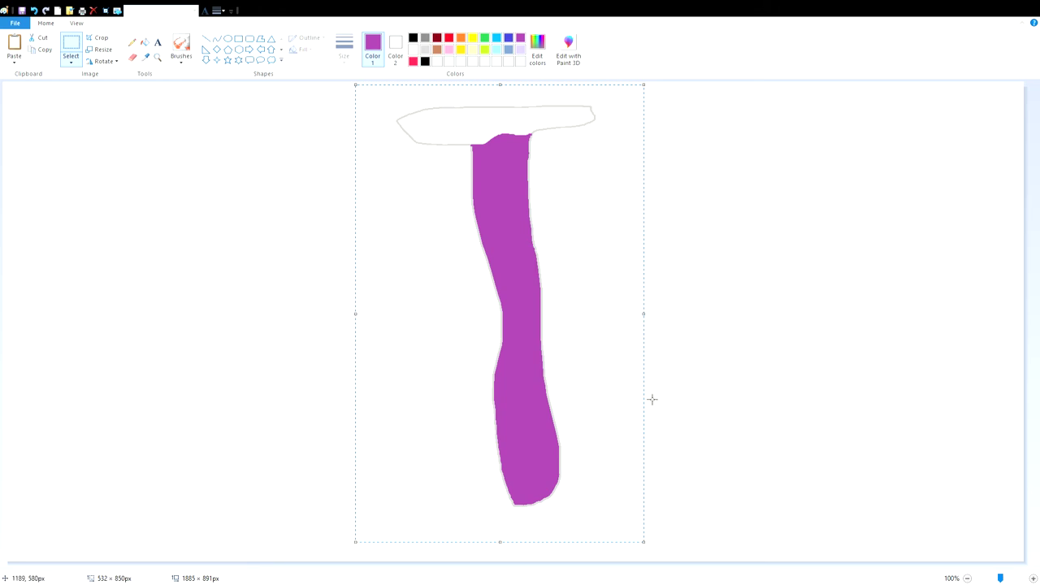
pyautogui.click(228, 38)
pyautogui.click(399, 49)
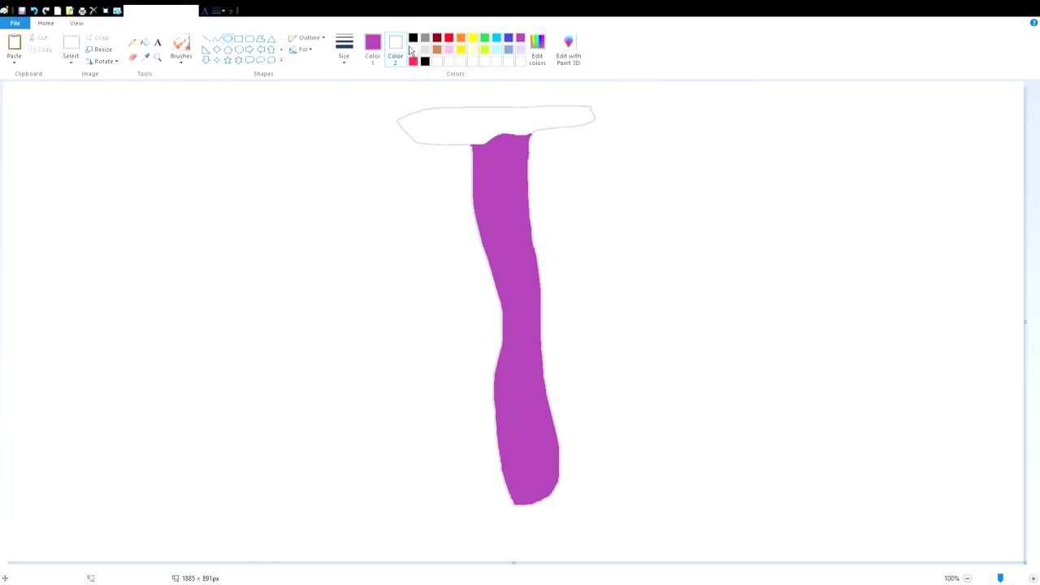
pyautogui.click(382, 45)
pyautogui.click(413, 38)
pyautogui.click(400, 57)
pyautogui.click(425, 38)
pyautogui.moveTo(671, 193); pyautogui.dragTo(916, 378)
pyautogui.moveTo(739, 282)
pyautogui.mouseDown()
pyautogui.moveTo(1039, 4)
pyautogui.moveTo(436, 214)
pyautogui.moveTo(1039, 263)
pyautogui.moveTo(109, 25)
pyautogui.mouseUp()
pyautogui.click(94, 11)
# Step: Fill the thin grey outline around the purple strip with white
pyautogui.click(145, 43)
pyautogui.click(413, 50)
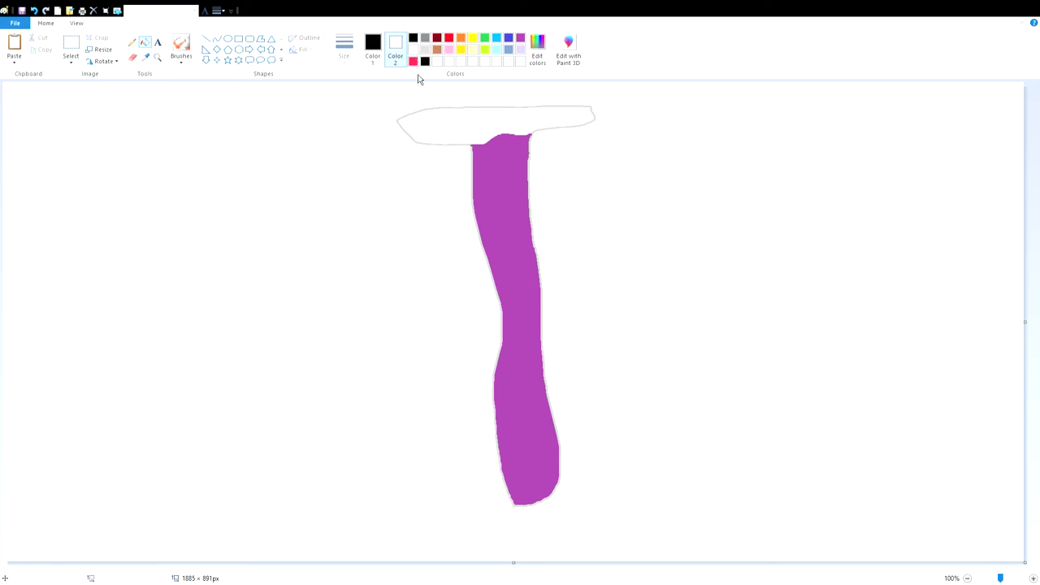
pyautogui.rightClick(468, 148)
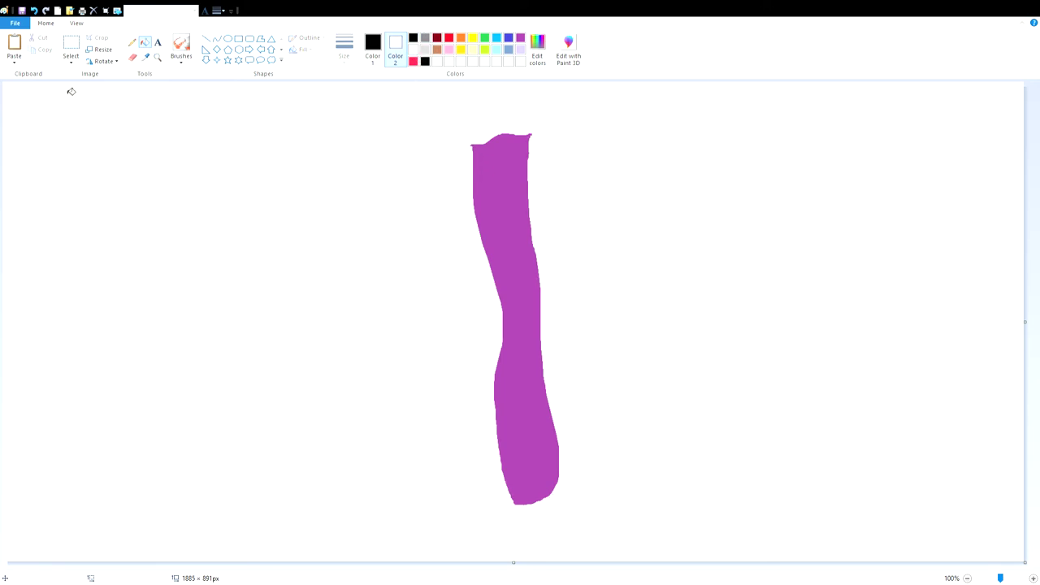
# Step: Draw a large closed freehand purple blob around the strip with the Pencil and fill its inside with the same purple
pyautogui.click(132, 42)
pyautogui.click(372, 49)
pyautogui.click(520, 38)
pyautogui.moveTo(637, 148)
pyautogui.mouseDown()
pyautogui.moveTo(442, 113)
pyautogui.moveTo(361, 189)
pyautogui.moveTo(430, 507)
pyautogui.moveTo(484, 532)
pyautogui.moveTo(601, 517)
pyautogui.moveTo(728, 291)
pyautogui.moveTo(656, 118)
pyautogui.moveTo(622, 116)
pyautogui.mouseUp()
pyautogui.click(144, 42)
pyautogui.click(491, 281)
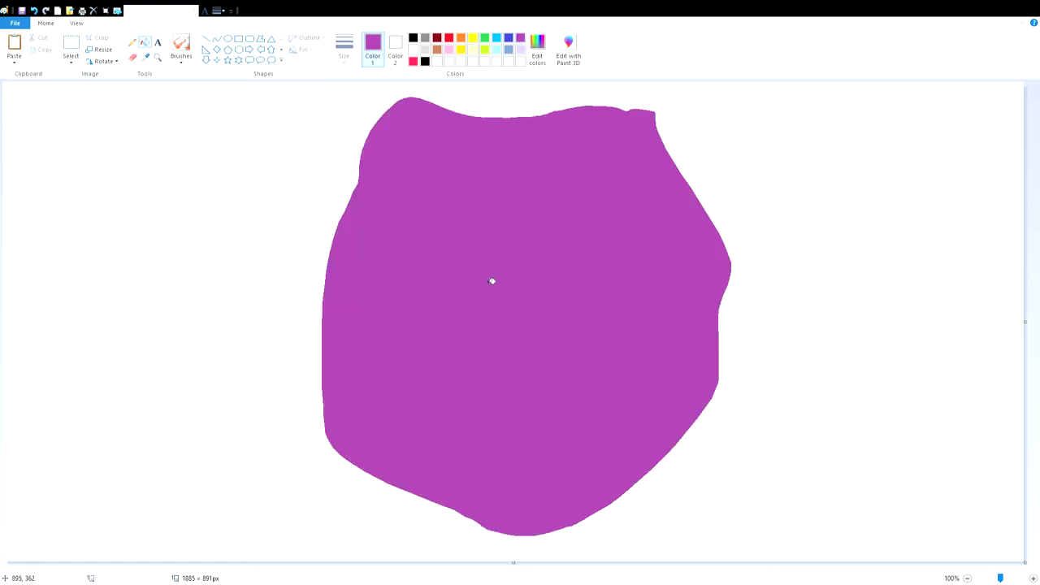
# Step: Draw thin purple tentacles with the Pencil, radiating outward from all sides of the blob
pyautogui.click(132, 42)
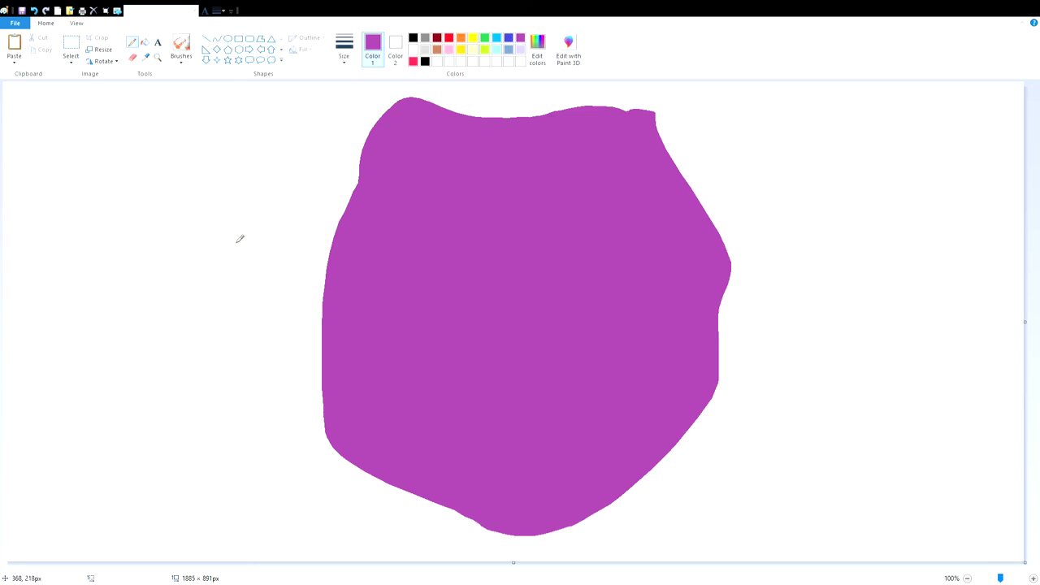
pyautogui.moveTo(386, 292); pyautogui.dragTo(127, 220)
pyautogui.moveTo(385, 411)
pyautogui.mouseDown()
pyautogui.moveTo(277, 386)
pyautogui.moveTo(166, 388)
pyautogui.mouseUp()
pyautogui.moveTo(437, 453); pyautogui.dragTo(199, 492)
pyautogui.moveTo(507, 536)
pyautogui.mouseDown()
pyautogui.moveTo(429, 544)
pyautogui.moveTo(400, 534)
pyautogui.mouseUp()
pyautogui.moveTo(611, 500); pyautogui.dragTo(828, 510)
pyautogui.moveTo(694, 416)
pyautogui.mouseDown()
pyautogui.moveTo(711, 439)
pyautogui.moveTo(810, 395)
pyautogui.mouseUp()
pyautogui.moveTo(719, 235); pyautogui.dragTo(794, 239)
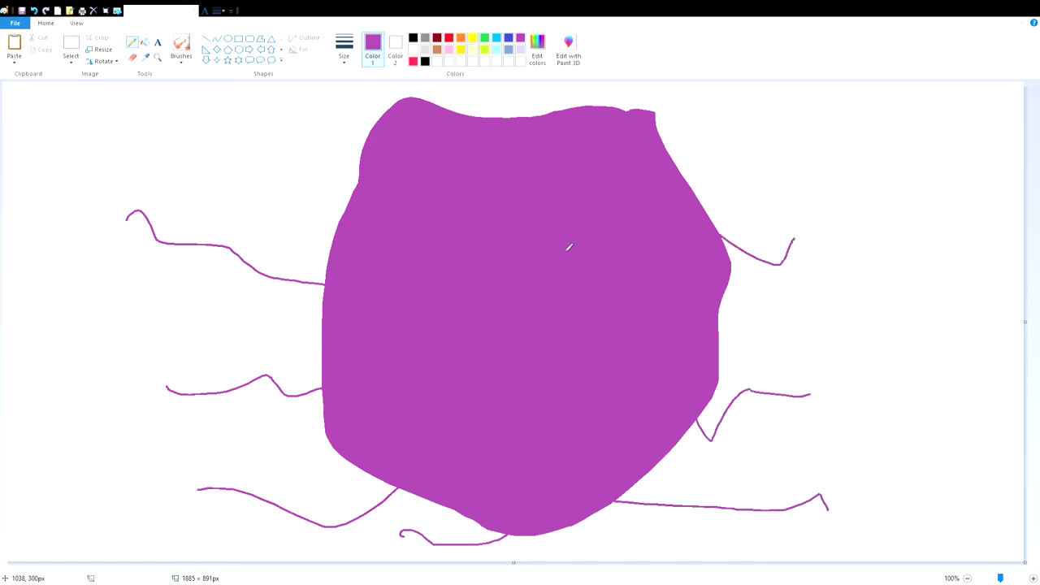
pyautogui.moveTo(676, 159); pyautogui.dragTo(760, 140)
pyautogui.moveTo(359, 179); pyautogui.dragTo(211, 137)
pyautogui.moveTo(387, 109); pyautogui.dragTo(306, 97)
pyautogui.moveTo(542, 116); pyautogui.dragTo(542, 83)
pyautogui.moveTo(644, 108); pyautogui.dragTo(729, 92)
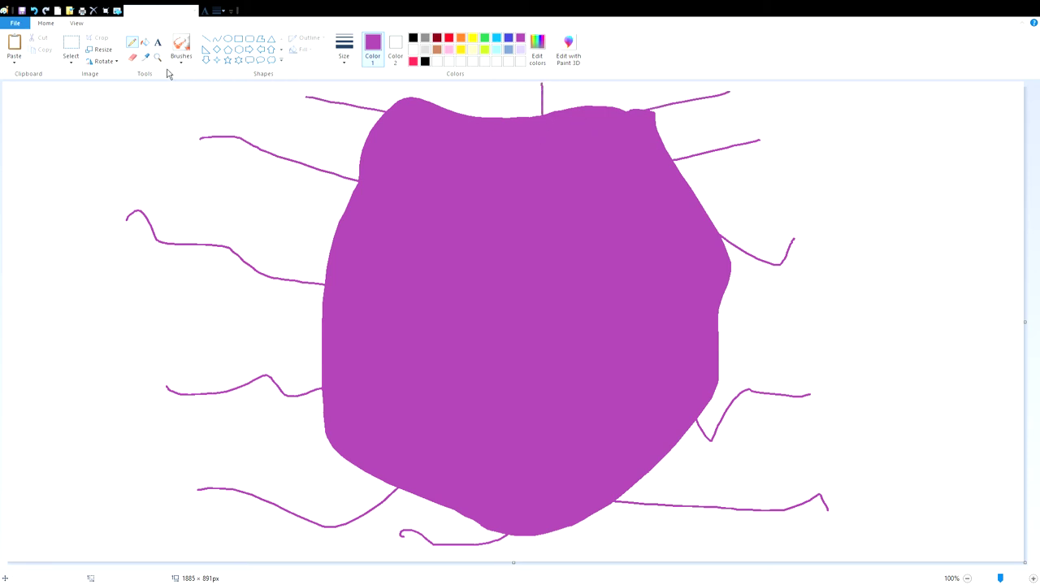
# Step: Select the blob with its tentacles, shrink it to about 1167 by 520 px and move it to the lower left of the canvas
pyautogui.click(71, 45)
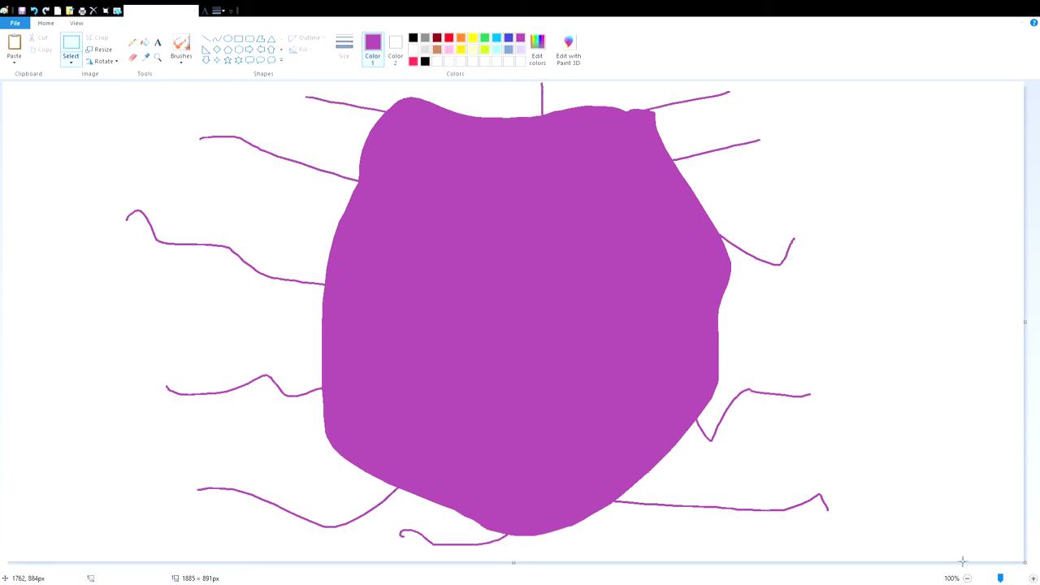
pyautogui.moveTo(956, 561); pyautogui.dragTo(2, 82)
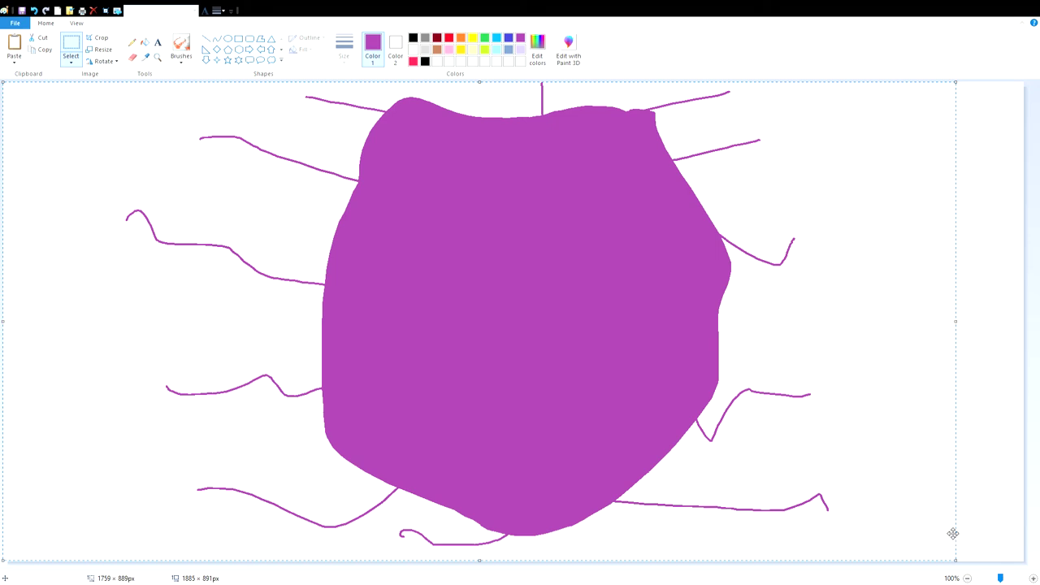
pyautogui.moveTo(956, 560); pyautogui.dragTo(638, 365)
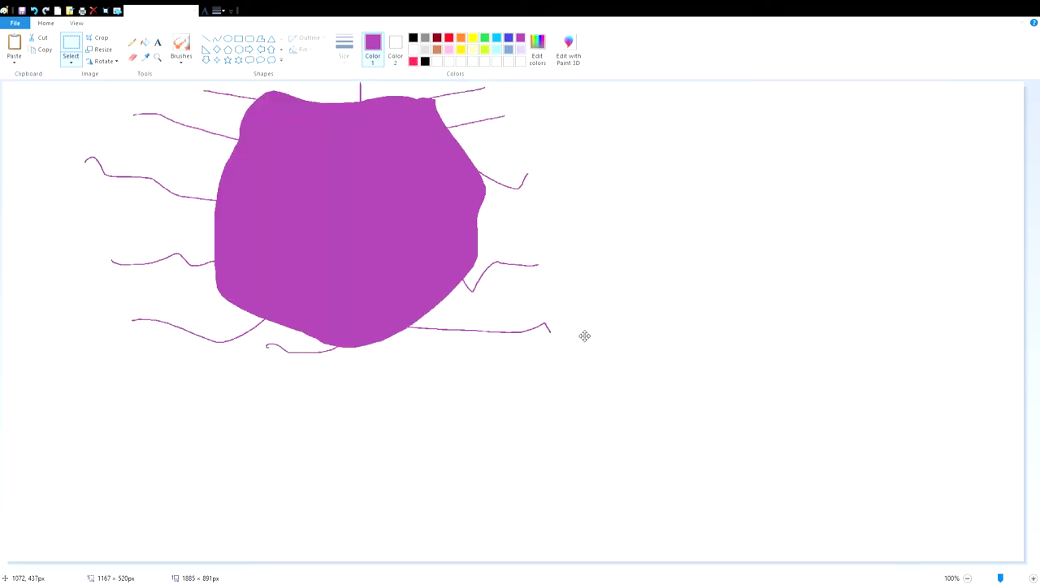
pyautogui.moveTo(585, 337); pyautogui.dragTo(553, 414)
pyautogui.moveTo(528, 447); pyautogui.dragTo(507, 481)
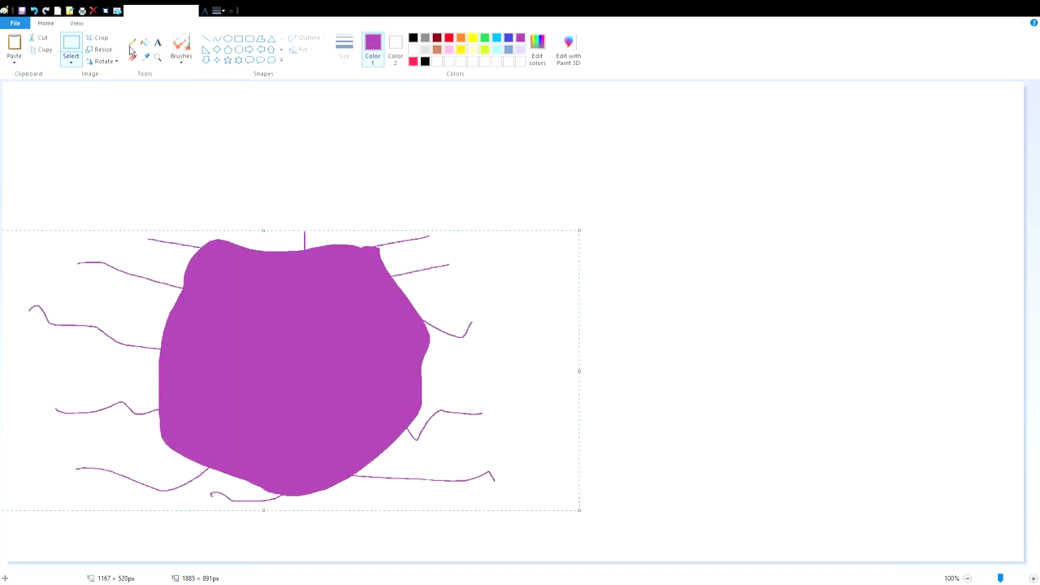
# Step: Paste the black stick figure on the right of the canvas and draw a long purple tentacle from the blob's top to it
pyautogui.click(131, 42)
pyautogui.moveTo(355, 251)
pyautogui.mouseDown()
pyautogui.moveTo(364, 209)
pyautogui.moveTo(421, 173)
pyautogui.moveTo(507, 169)
pyautogui.mouseUp()
pyautogui.click(14, 49)
pyautogui.moveTo(174, 268); pyautogui.dragTo(935, 320)
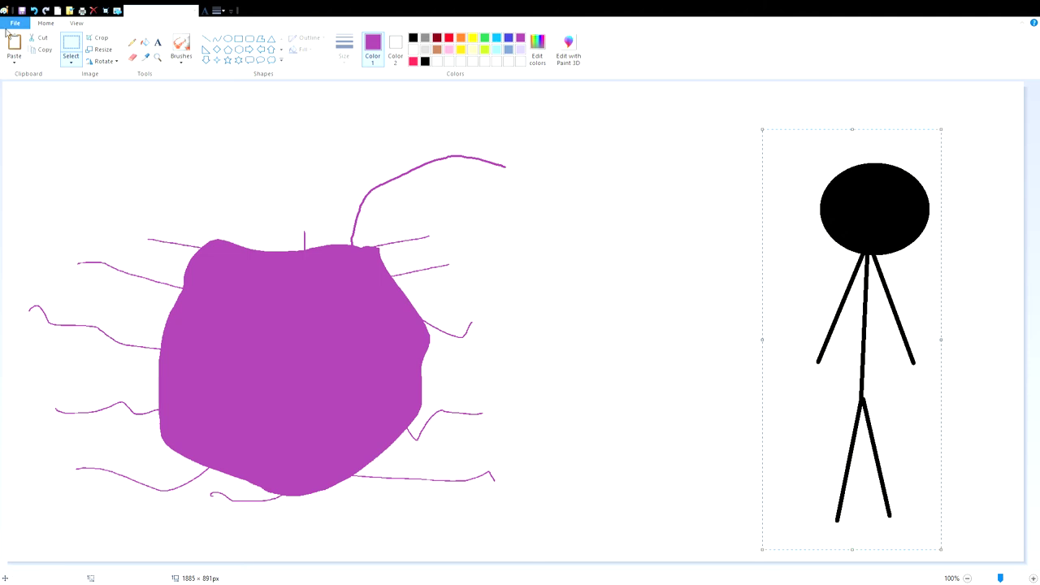
pyautogui.click(132, 44)
pyautogui.moveTo(506, 170)
pyautogui.mouseDown()
pyautogui.moveTo(632, 271)
pyautogui.moveTo(666, 388)
pyautogui.moveTo(786, 398)
pyautogui.moveTo(873, 373)
pyautogui.moveTo(858, 351)
pyautogui.moveTo(855, 268)
pyautogui.moveTo(875, 351)
pyautogui.moveTo(872, 323)
pyautogui.moveTo(853, 306)
pyautogui.moveTo(870, 308)
pyautogui.moveTo(851, 325)
pyautogui.mouseUp()
# Step: Select the stick figure and move it upward and closer to the blob
pyautogui.click(69, 46)
pyautogui.moveTo(990, 171); pyautogui.dragTo(788, 560)
pyautogui.moveTo(786, 114); pyautogui.dragTo(965, 482)
pyautogui.moveTo(921, 419); pyautogui.dragTo(698, 304)
# Step: Fill the stick figure's head, arms and legs with dark red
pyautogui.click(177, 45)
pyautogui.click(437, 38)
pyautogui.click(744, 165)
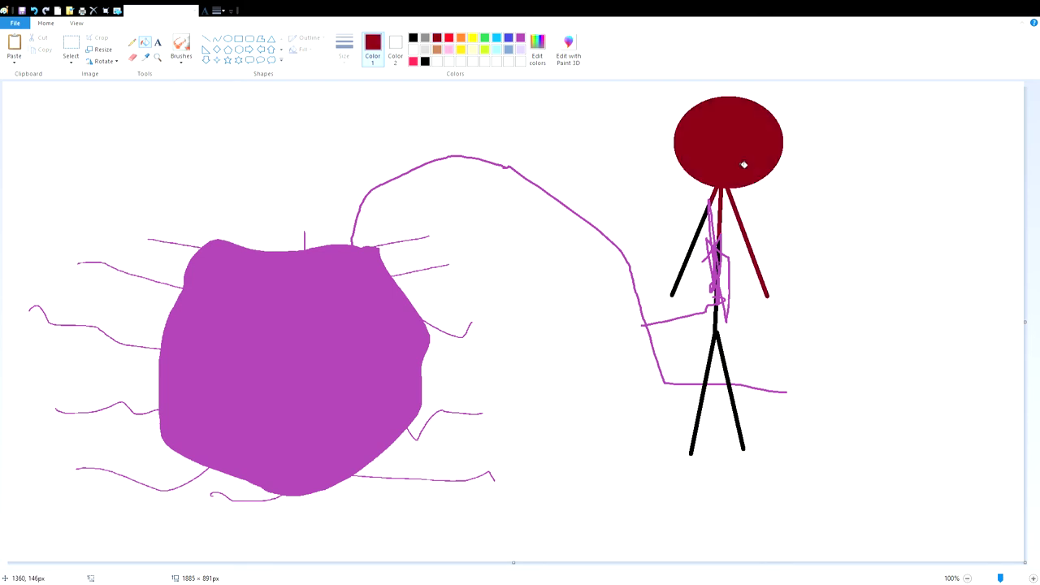
pyautogui.click(700, 239)
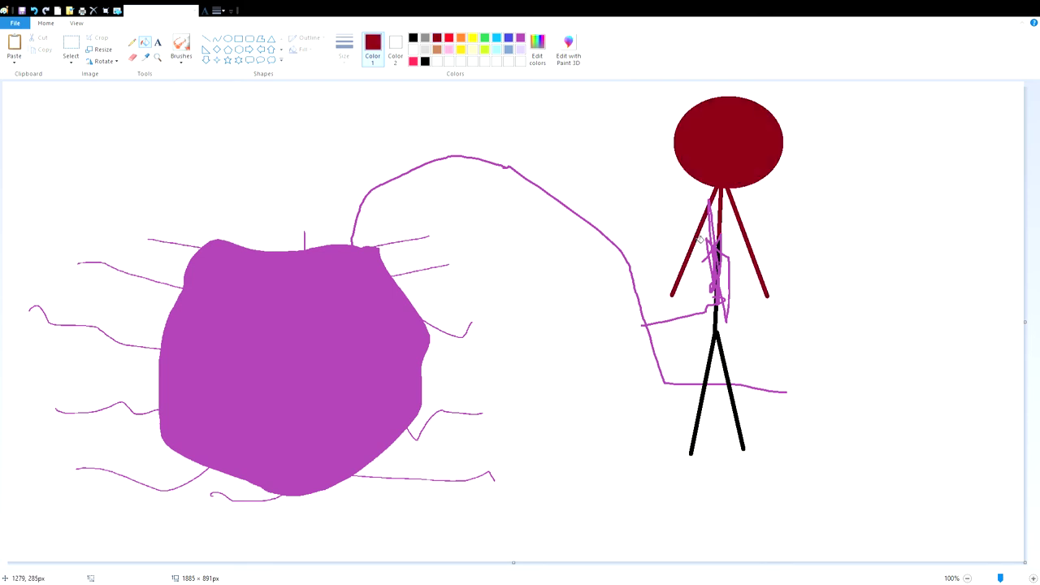
pyautogui.click(719, 325)
# Step: Fill the stick figure's head, arms and legs with light lavender
pyautogui.click(520, 50)
pyautogui.click(719, 165)
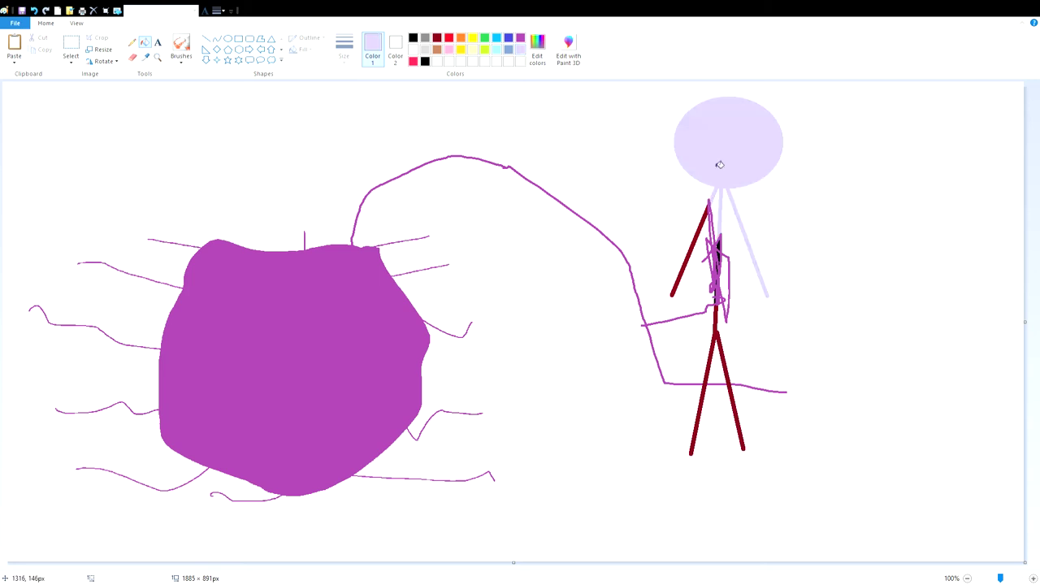
pyautogui.click(691, 258)
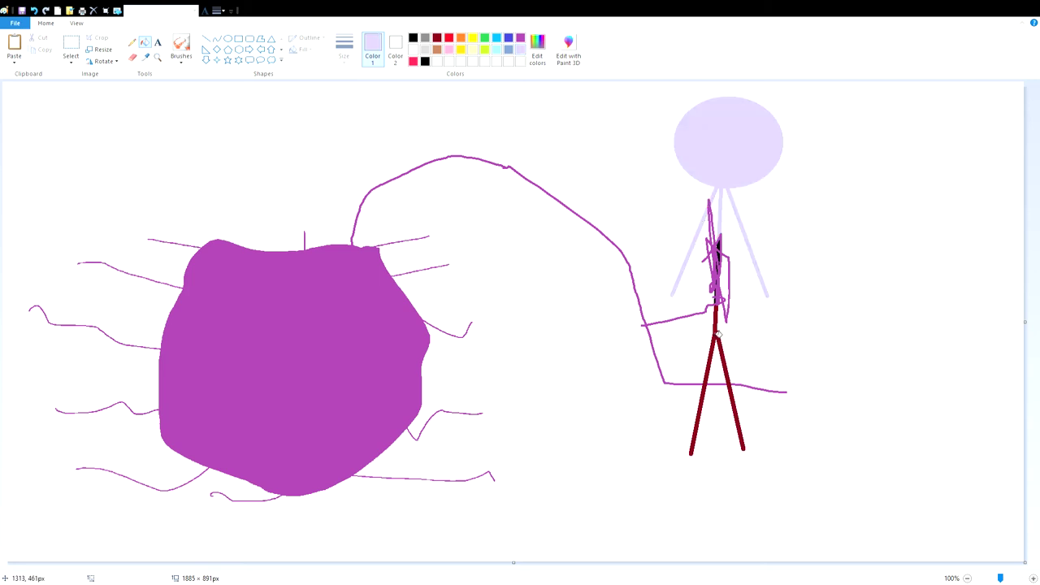
pyautogui.click(718, 334)
pyautogui.click(18, 51)
pyautogui.moveTo(72, 170); pyautogui.dragTo(8, 43)
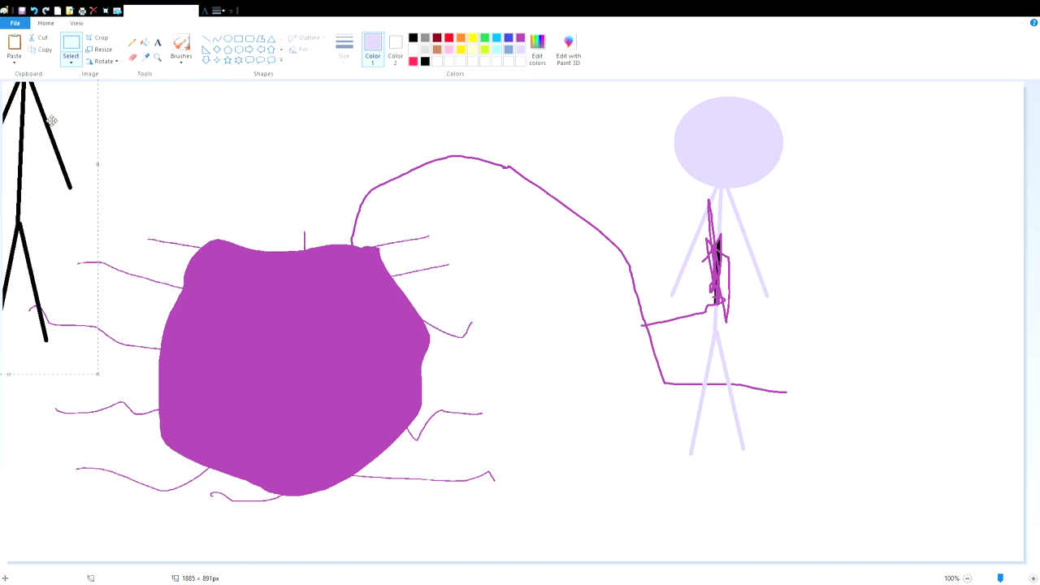
pyautogui.moveTo(72, 241); pyautogui.dragTo(281, 12)
pyautogui.press('Delete')
pyautogui.click(317, 254)
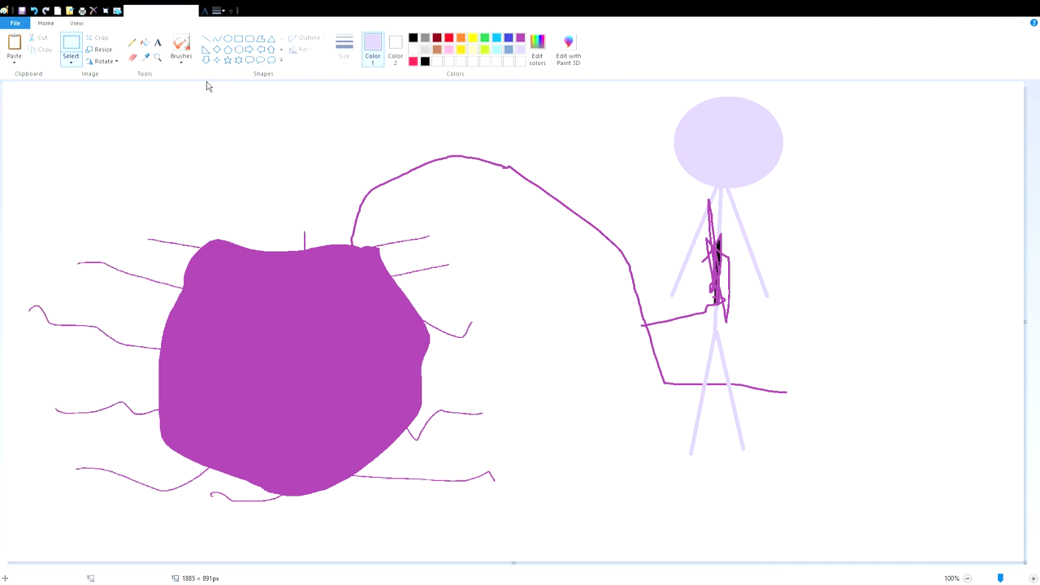
pyautogui.click(132, 42)
pyautogui.click(520, 38)
pyautogui.moveTo(279, 250); pyautogui.dragTo(230, 168)
pyautogui.click(33, 10)
# Step: Select the lavender stick figure with the end of the tentacle and move it off the canvas
pyautogui.click(71, 42)
pyautogui.moveTo(849, 503); pyautogui.dragTo(632, 82)
pyautogui.moveTo(772, 347); pyautogui.dragTo(1039, 410)
# Step: Cut the blob in two by moving its upper half upward and join the halves with curved black strands
pyautogui.moveTo(724, 376); pyautogui.dragTo(4, 85)
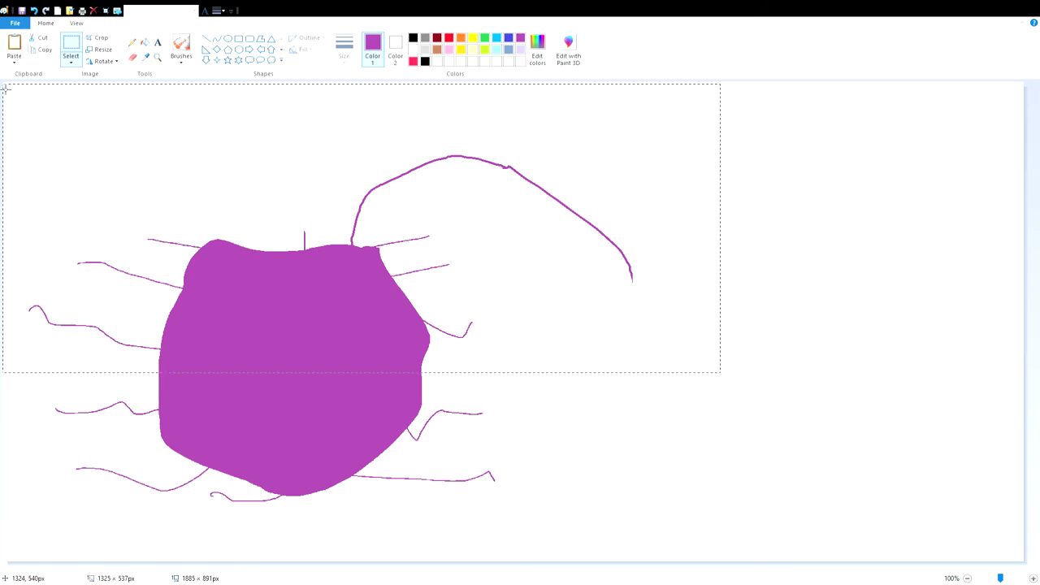
pyautogui.moveTo(518, 258)
pyautogui.mouseDown()
pyautogui.moveTo(512, 318)
pyautogui.moveTo(529, 306)
pyautogui.moveTo(515, 336)
pyautogui.moveTo(501, 320)
pyautogui.moveTo(506, 369)
pyautogui.moveTo(513, 241)
pyautogui.moveTo(543, 87)
pyautogui.moveTo(494, 69)
pyautogui.moveTo(511, 146)
pyautogui.moveTo(517, 100)
pyautogui.moveTo(517, 113)
pyautogui.mouseUp()
pyautogui.click(132, 42)
pyautogui.click(425, 60)
pyautogui.moveTo(222, 121)
pyautogui.mouseDown()
pyautogui.moveTo(260, 217)
pyautogui.moveTo(379, 264)
pyautogui.moveTo(270, 329)
pyautogui.moveTo(253, 379)
pyautogui.mouseUp()
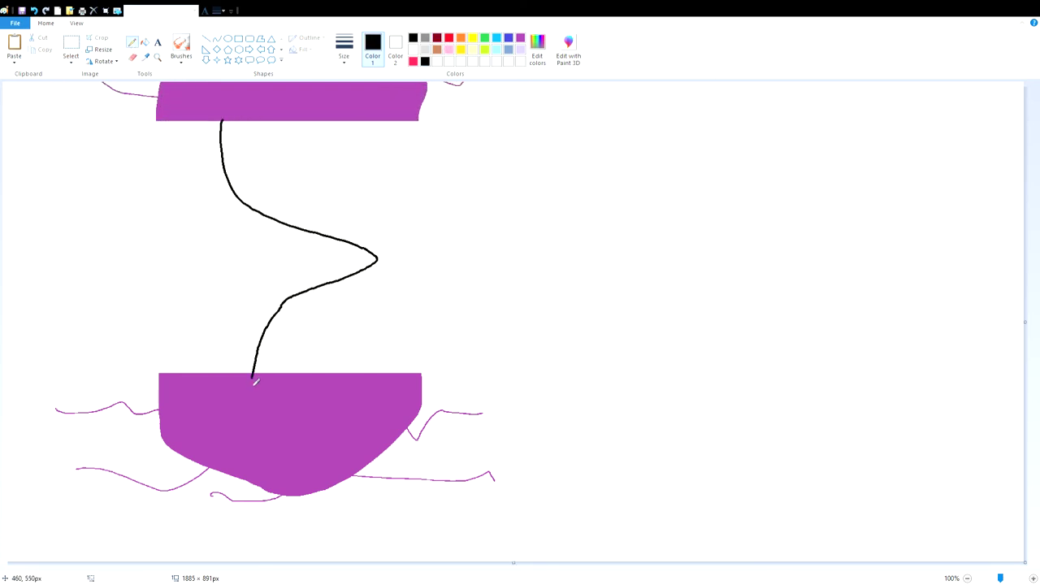
pyautogui.moveTo(361, 383)
pyautogui.mouseDown()
pyautogui.moveTo(234, 240)
pyautogui.moveTo(349, 122)
pyautogui.mouseUp()
# Step: Select the split blob with its strands and move it completely off the canvas
pyautogui.click(71, 45)
pyautogui.moveTo(560, 557)
pyautogui.mouseDown()
pyautogui.moveTo(452, 406)
pyautogui.moveTo(2, 83)
pyautogui.mouseUp()
pyautogui.moveTo(398, 488)
pyautogui.mouseDown()
pyautogui.moveTo(134, 411)
pyautogui.moveTo(129, 396)
pyautogui.mouseUp()
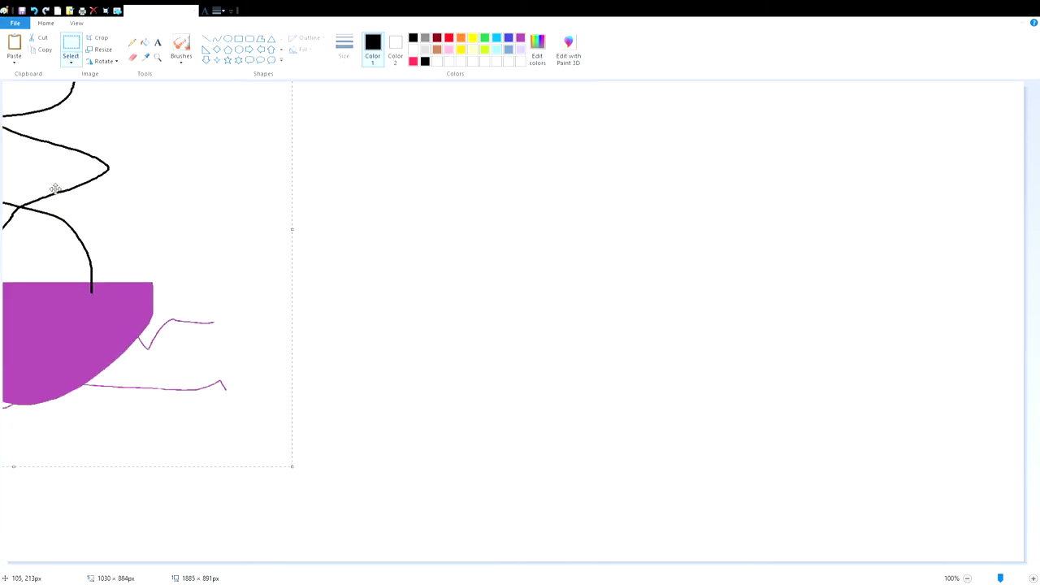
pyautogui.moveTo(65, 203); pyautogui.dragTo(86, 192)
pyautogui.click(517, 365)
pyautogui.moveTo(515, 360); pyautogui.dragTo(499, 336)
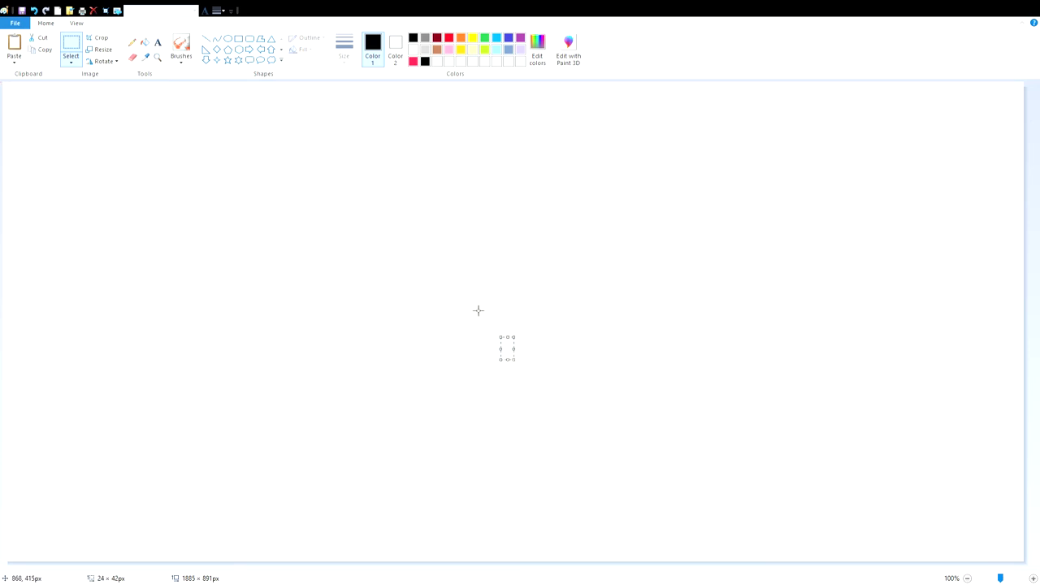
pyautogui.click(479, 309)
# Step: Fill the blank canvas with bright red
pyautogui.click(146, 43)
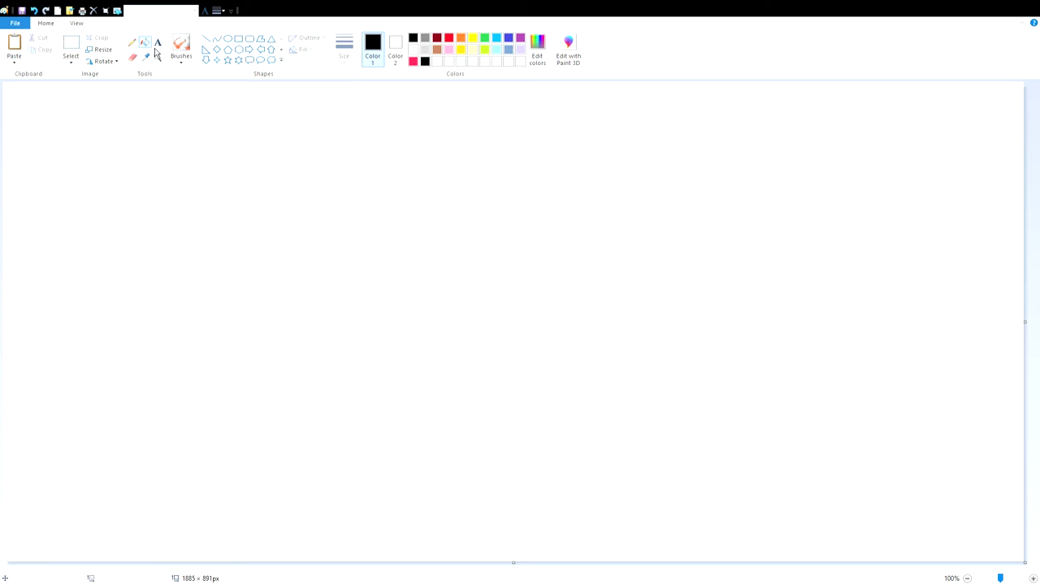
pyautogui.click(448, 38)
pyautogui.click(507, 183)
# Step: Draw a purple-outlined ellipse about 369 by 422 px on the left half of the canvas and fill it purple
pyautogui.click(520, 38)
pyautogui.click(227, 38)
pyautogui.moveTo(201, 138); pyautogui.dragTo(399, 368)
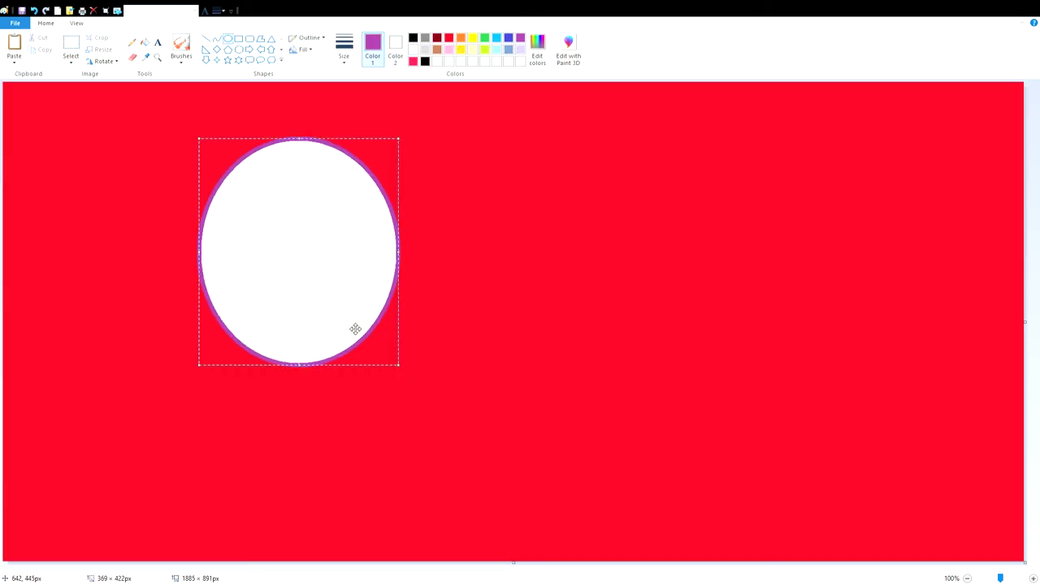
pyautogui.moveTo(357, 327); pyautogui.dragTo(343, 371)
pyautogui.click(144, 47)
pyautogui.click(255, 269)
# Step: Draw a light grey filled ellipse about 496 by 458 px on the right side of the red canvas
pyautogui.click(425, 49)
pyautogui.click(396, 51)
pyautogui.click(425, 49)
pyautogui.click(228, 38)
pyautogui.moveTo(642, 229); pyautogui.dragTo(948, 373)
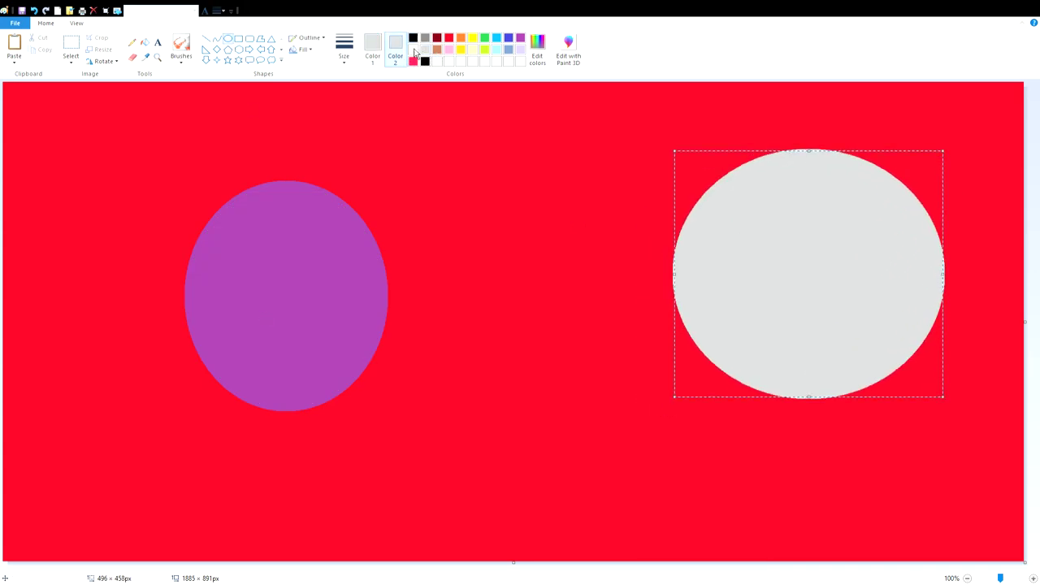
# Step: Give the grey ellipse a black outline and white fill, and move it down toward the canvas's right edge
pyautogui.click(372, 44)
pyautogui.click(425, 61)
pyautogui.click(396, 45)
pyautogui.click(413, 48)
pyautogui.moveTo(695, 262); pyautogui.dragTo(765, 388)
# Step: Draw a black-outlined white circle about 391 by 394 px between the purple ellipse and the white ellipse
pyautogui.moveTo(455, 387)
pyautogui.mouseDown()
pyautogui.moveTo(550, 489)
pyautogui.moveTo(609, 524)
pyautogui.mouseUp()
pyautogui.moveTo(452, 386); pyautogui.dragTo(395, 310)
pyautogui.moveTo(508, 408); pyautogui.dragTo(562, 400)
# Step: Draw upright dark red rectangles with black outlines over the facing edges of the two white circles
pyautogui.click(238, 38)
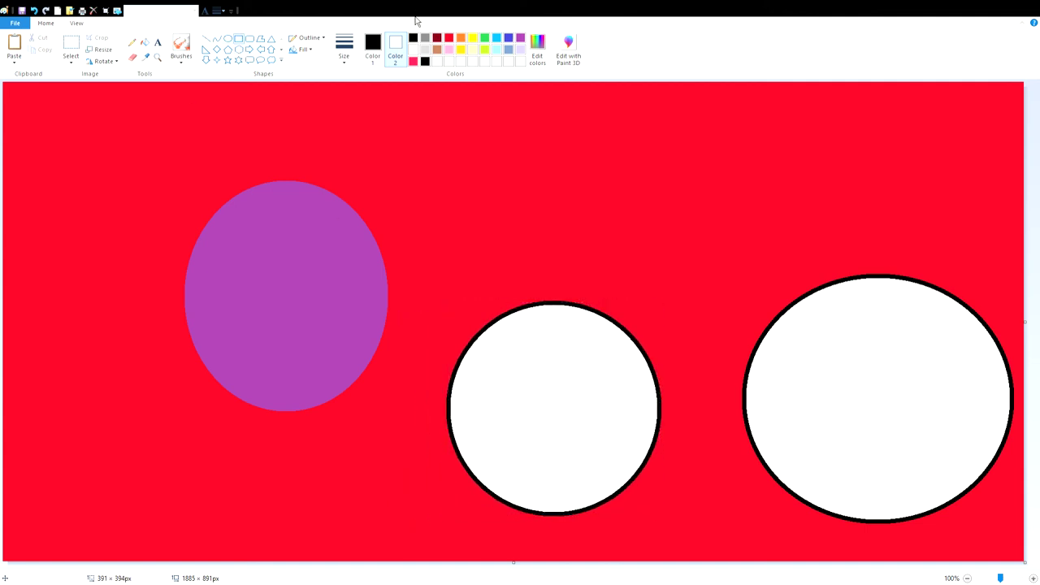
pyautogui.click(437, 38)
pyautogui.moveTo(628, 357)
pyautogui.mouseDown()
pyautogui.moveTo(687, 431)
pyautogui.moveTo(674, 464)
pyautogui.mouseUp()
pyautogui.click(779, 371)
pyautogui.moveTo(775, 365); pyautogui.dragTo(738, 475)
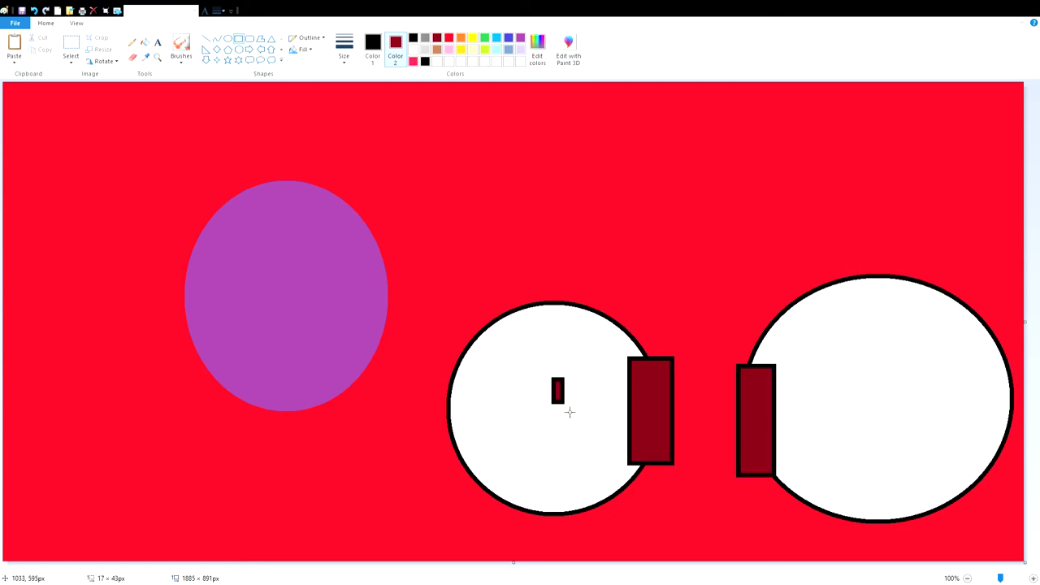
# Step: Add two upright dark red rectangles inside the smaller white circle and a wide one below the gap between the circles
pyautogui.moveTo(552, 379); pyautogui.dragTo(604, 476)
pyautogui.moveTo(553, 379); pyautogui.dragTo(544, 355)
pyautogui.moveTo(665, 499)
pyautogui.mouseDown()
pyautogui.moveTo(803, 550)
pyautogui.moveTo(742, 532)
pyautogui.moveTo(755, 534)
pyautogui.moveTo(857, 427)
pyautogui.moveTo(859, 494)
pyautogui.moveTo(850, 425)
pyautogui.mouseUp()
pyautogui.moveTo(874, 459); pyautogui.dragTo(514, 460)
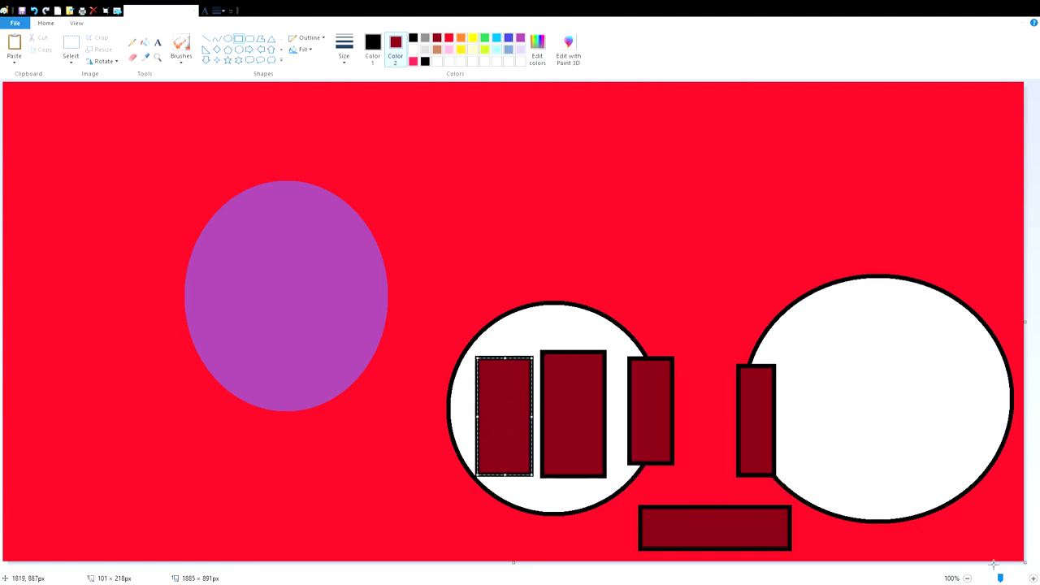
# Step: Draw two upright dark red rectangles, about 76 by 199 px and 90 by 195 px, inside the larger white circle
pyautogui.moveTo(642, 485)
pyautogui.mouseDown()
pyautogui.moveTo(696, 536)
pyautogui.moveTo(753, 543)
pyautogui.moveTo(883, 447)
pyautogui.moveTo(884, 463)
pyautogui.mouseUp()
pyautogui.moveTo(907, 422); pyautogui.dragTo(842, 367)
pyautogui.moveTo(831, 418); pyautogui.dragTo(829, 420)
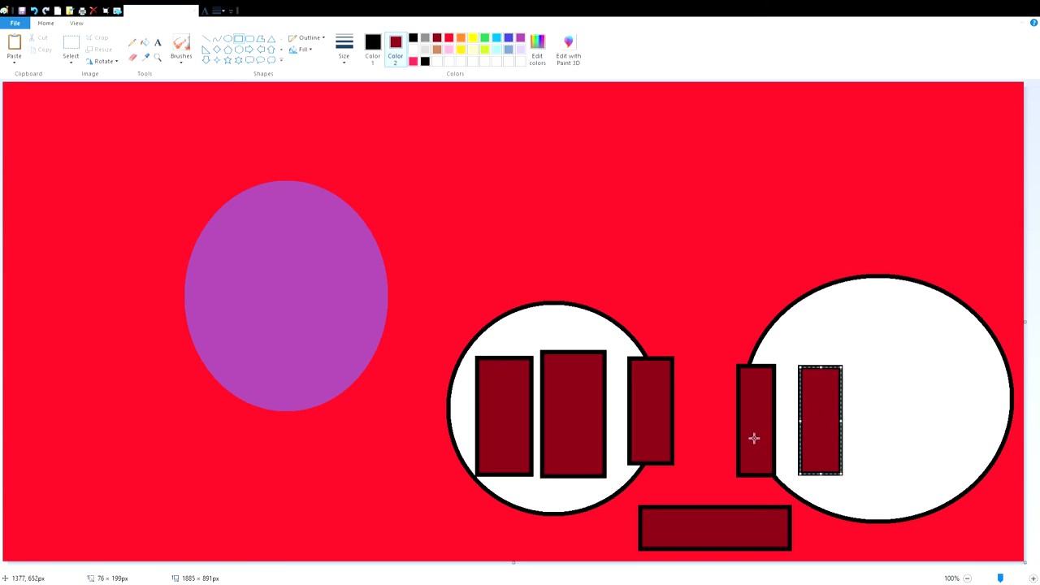
pyautogui.moveTo(669, 490)
pyautogui.mouseDown()
pyautogui.moveTo(768, 522)
pyautogui.moveTo(777, 536)
pyautogui.moveTo(725, 483)
pyautogui.moveTo(878, 485)
pyautogui.moveTo(946, 470)
pyautogui.moveTo(950, 459)
pyautogui.moveTo(905, 369)
pyautogui.moveTo(915, 367)
pyautogui.mouseUp()
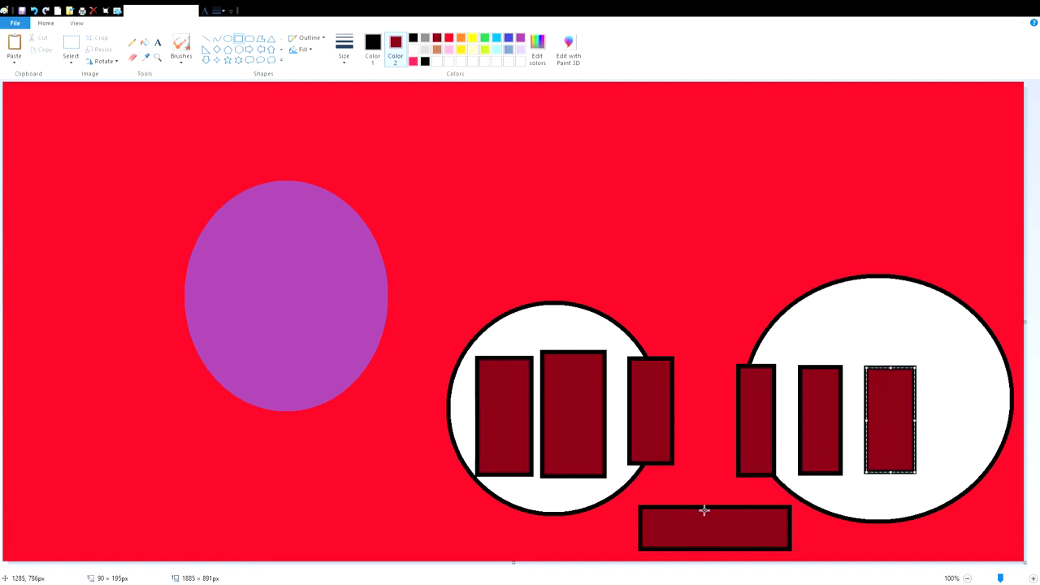
# Step: Draw a dark red rectangle about 75 by 201 px overlapping the two bars inside the smaller white circle
pyautogui.moveTo(653, 498)
pyautogui.mouseDown()
pyautogui.moveTo(760, 547)
pyautogui.moveTo(599, 466)
pyautogui.mouseUp()
pyautogui.moveTo(615, 426); pyautogui.dragTo(553, 364)
pyautogui.moveTo(548, 411); pyautogui.dragTo(546, 422)
# Step: Set the second colour to bright red, then select the purple ellipse and move it onto the smaller white circle
pyautogui.click(78, 50)
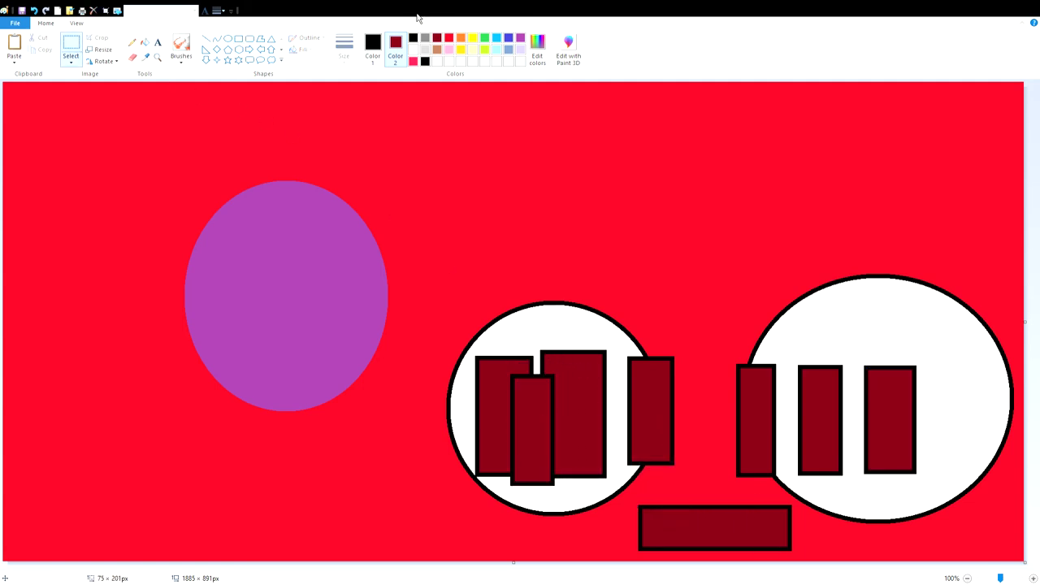
pyautogui.click(448, 41)
pyautogui.moveTo(98, 144)
pyautogui.mouseDown()
pyautogui.moveTo(382, 476)
pyautogui.moveTo(402, 473)
pyautogui.mouseUp()
pyautogui.moveTo(129, 380)
pyautogui.mouseDown()
pyautogui.moveTo(244, 341)
pyautogui.moveTo(245, 360)
pyautogui.moveTo(453, 437)
pyautogui.moveTo(439, 548)
pyautogui.moveTo(246, 265)
pyautogui.moveTo(439, 406)
pyautogui.moveTo(646, 483)
pyautogui.moveTo(607, 492)
pyautogui.mouseUp()
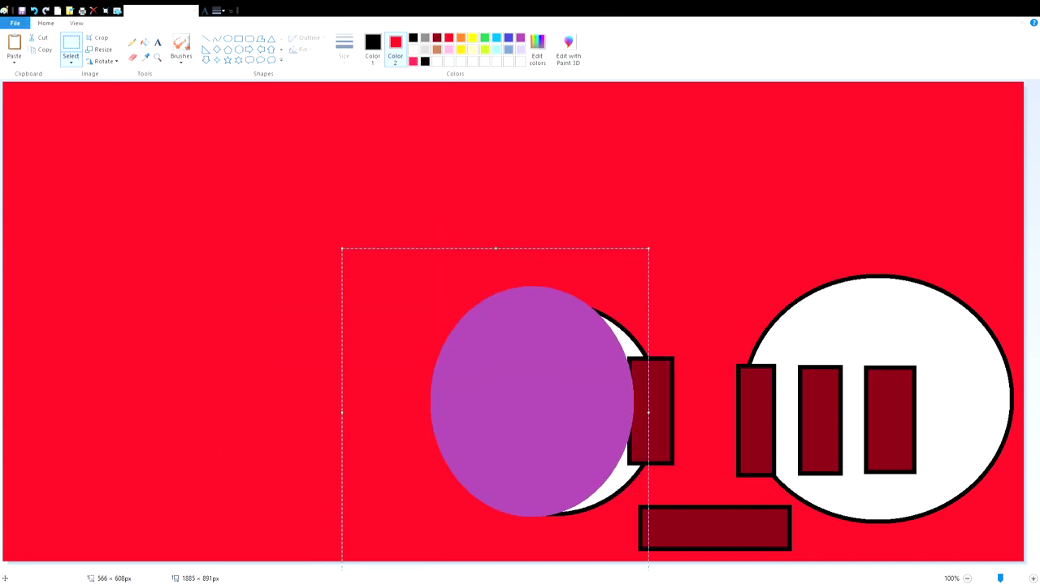
# Step: Select the larger white circle with its bars and move it toward the canvas's upper right corner
pyautogui.moveTo(1020, 270); pyautogui.dragTo(847, 582)
pyautogui.moveTo(737, 556); pyautogui.dragTo(708, 552)
pyautogui.moveTo(780, 365); pyautogui.dragTo(834, 394)
pyautogui.moveTo(693, 386); pyautogui.dragTo(664, 314)
# Step: Fill both pieces of the wide dark red rectangle and their black outlines with the background's bright red
pyautogui.click(144, 42)
pyautogui.click(689, 524)
pyautogui.click(691, 509)
pyautogui.click(740, 403)
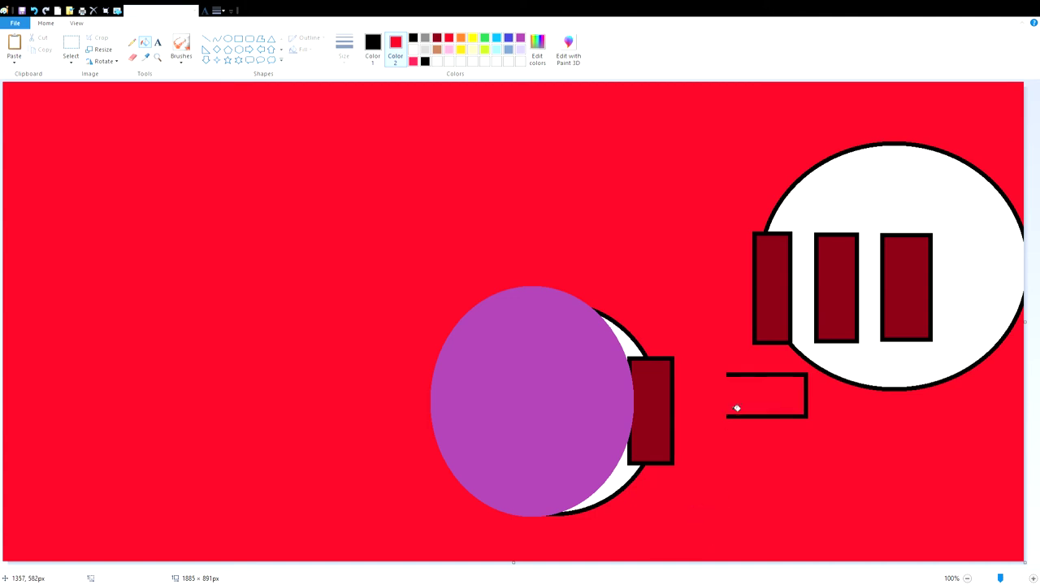
pyautogui.click(765, 417)
# Step: Fill the three dark red bars on the larger white circle and the remaining black outlines with the background's bright red
pyautogui.click(766, 280)
pyautogui.click(756, 285)
pyautogui.click(816, 290)
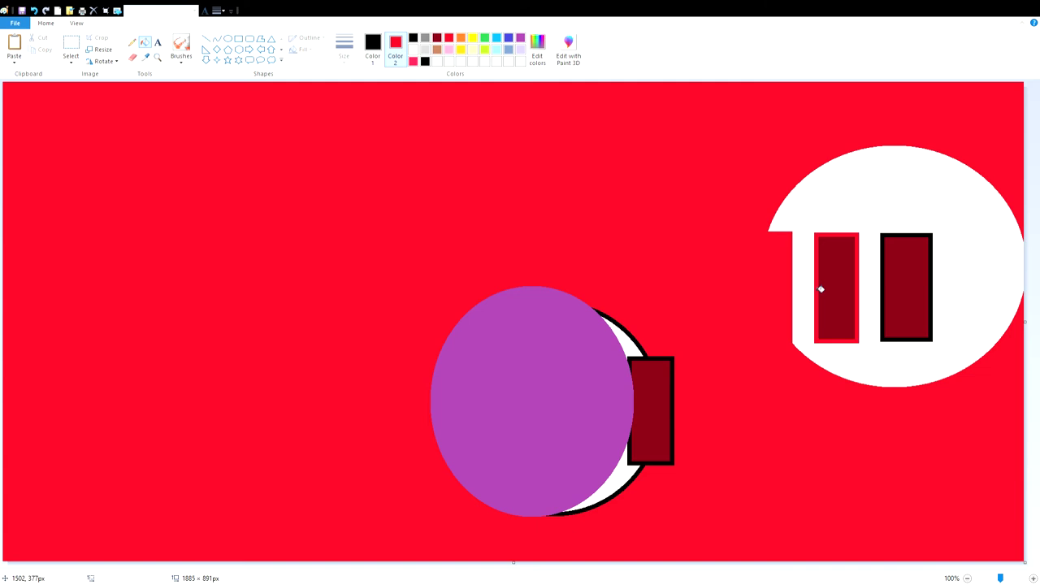
pyautogui.click(827, 290)
pyautogui.click(919, 313)
pyautogui.click(883, 303)
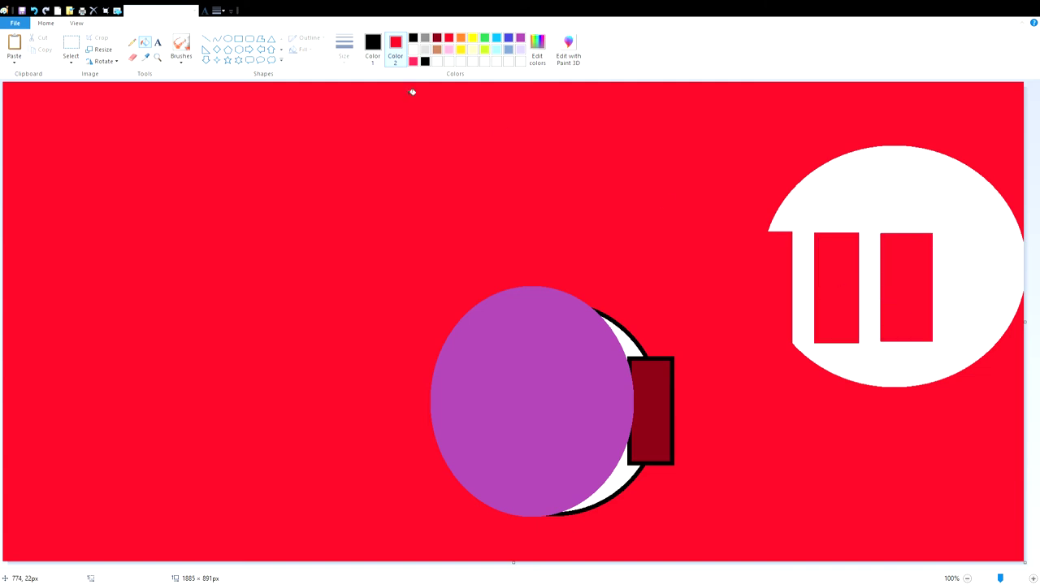
# Step: Draw a black-outlined white circle about 505 by 486 px overlapping the larger circle's remains, and fill the leftover white piece bright red
pyautogui.click(228, 39)
pyautogui.click(414, 55)
pyautogui.moveTo(765, 142); pyautogui.dragTo(1036, 403)
pyautogui.moveTo(963, 348); pyautogui.dragTo(885, 365)
pyautogui.click(148, 44)
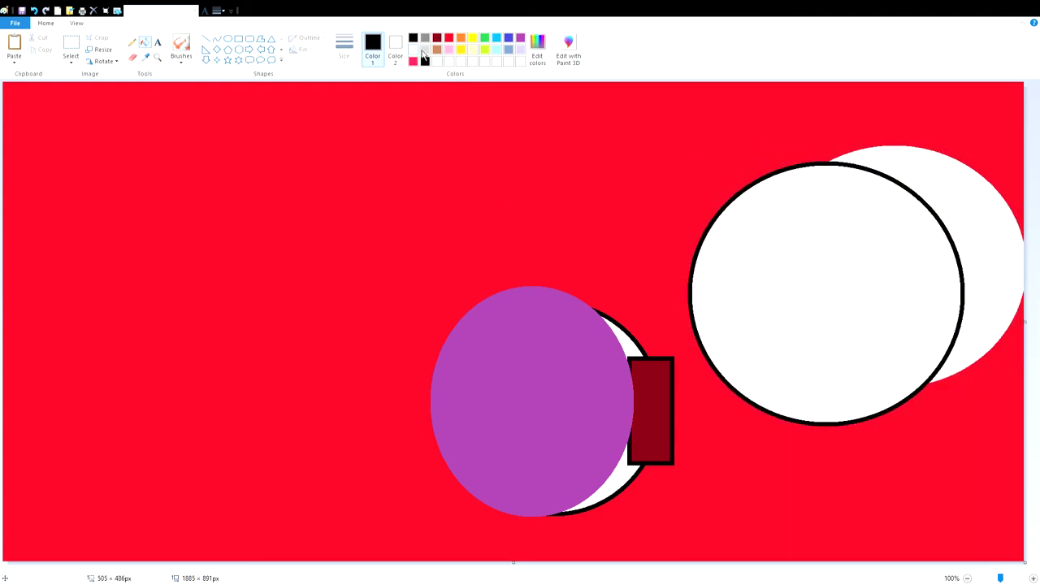
pyautogui.click(448, 37)
pyautogui.click(944, 189)
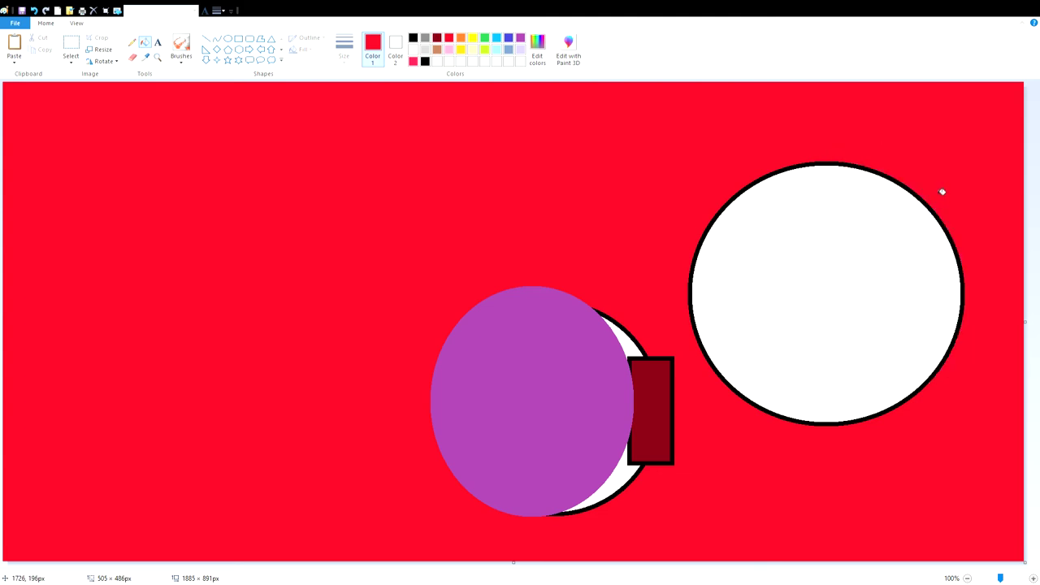
# Step: Draw a black tentacle from the white circle's edge to an arrowhead on the purple ellipse, and fill the arrowhead and ellipse black
pyautogui.click(132, 42)
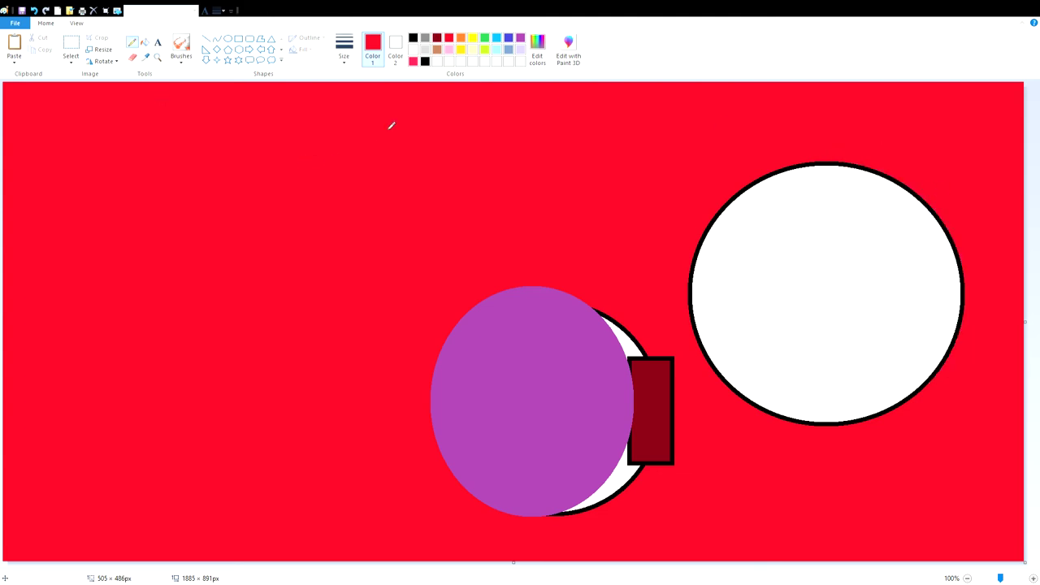
pyautogui.click(413, 37)
pyautogui.moveTo(693, 296)
pyautogui.mouseDown()
pyautogui.moveTo(611, 203)
pyautogui.moveTo(559, 202)
pyautogui.moveTo(540, 257)
pyautogui.moveTo(544, 328)
pyautogui.moveTo(528, 326)
pyautogui.moveTo(529, 367)
pyautogui.moveTo(548, 393)
pyautogui.moveTo(561, 316)
pyautogui.moveTo(510, 327)
pyautogui.mouseUp()
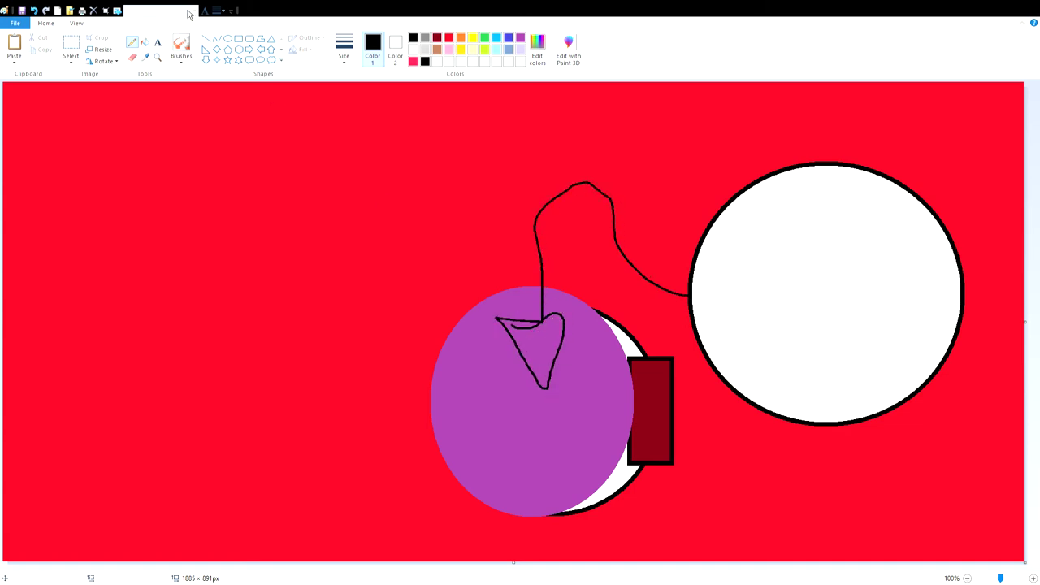
pyautogui.click(144, 41)
pyautogui.click(540, 338)
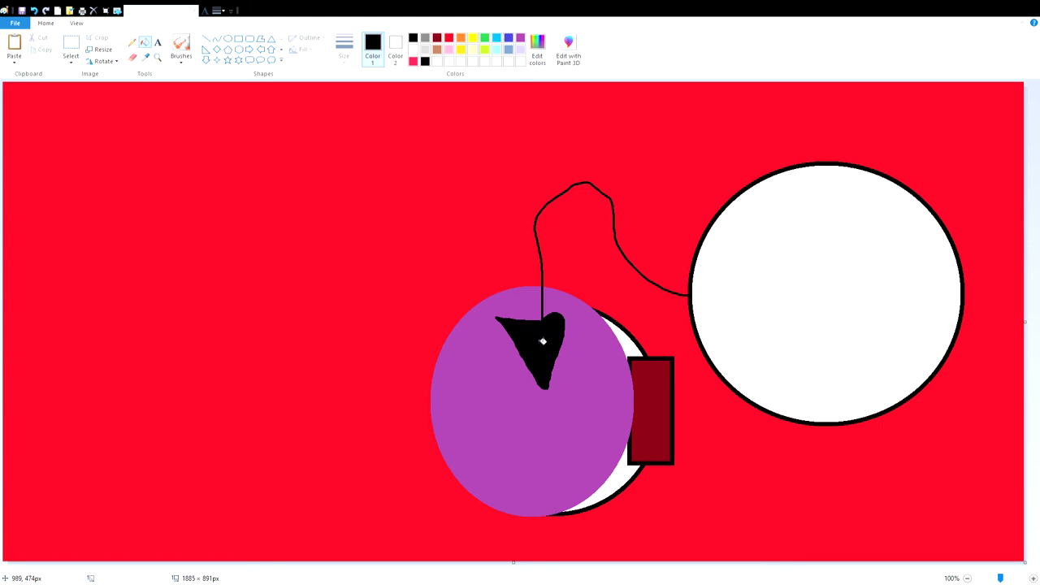
pyautogui.click(600, 384)
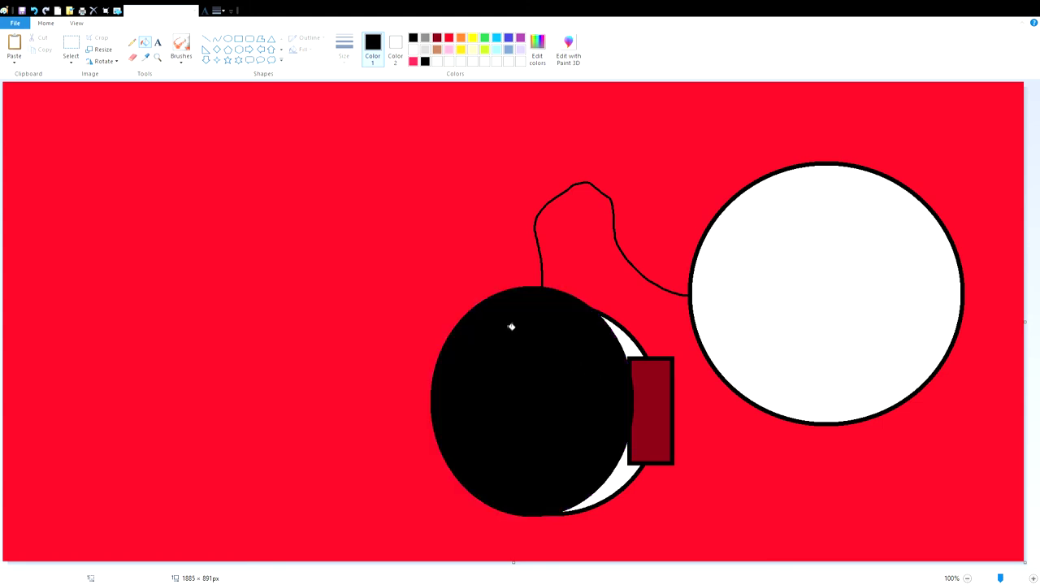
# Step: Recolour the black ellipse with its attached tentacle dark red, including the white slivers beside it
pyautogui.click(132, 42)
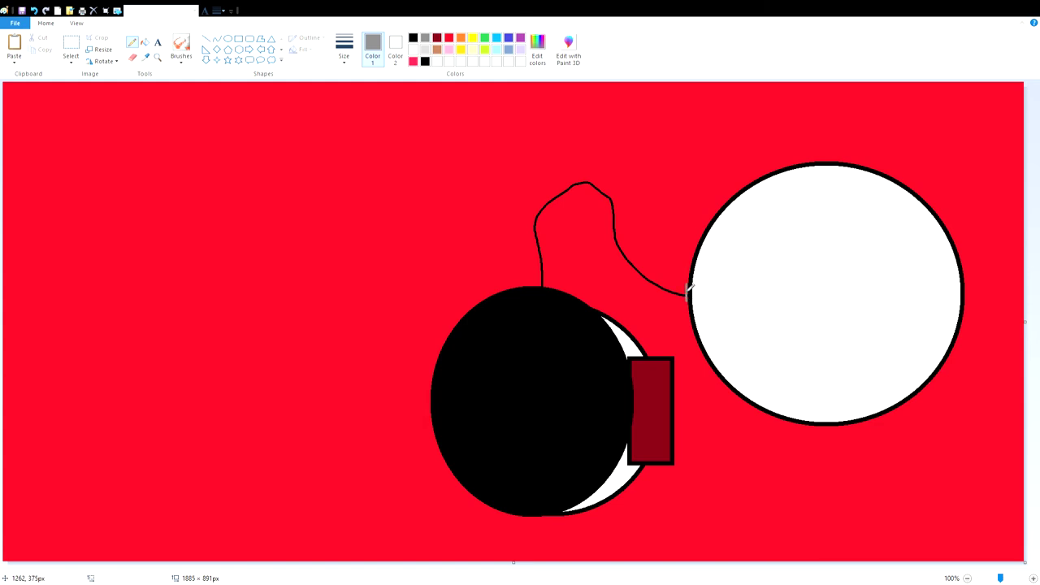
pyautogui.click(437, 37)
pyautogui.click(145, 42)
pyautogui.click(553, 343)
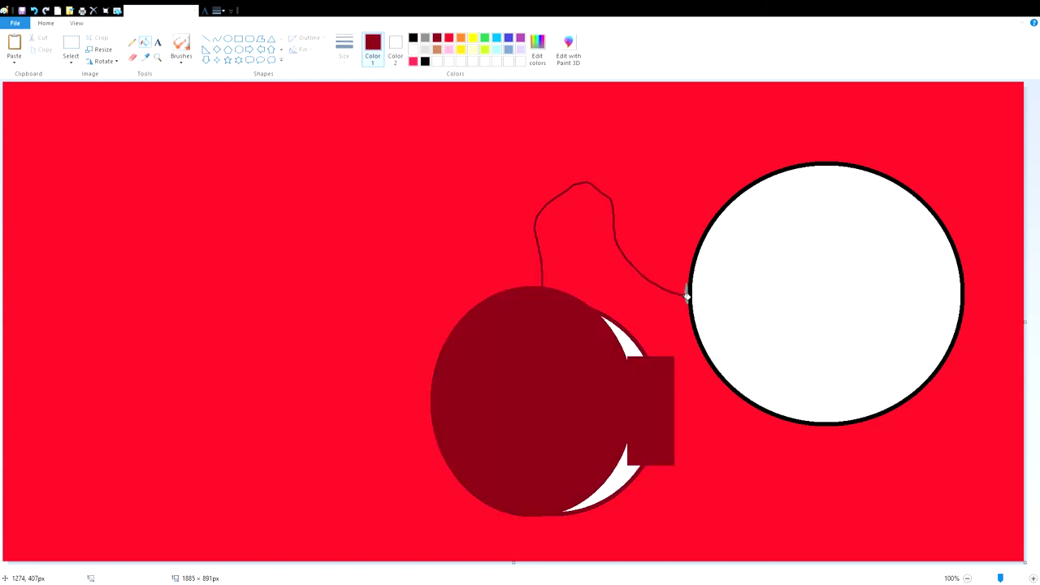
pyautogui.click(628, 484)
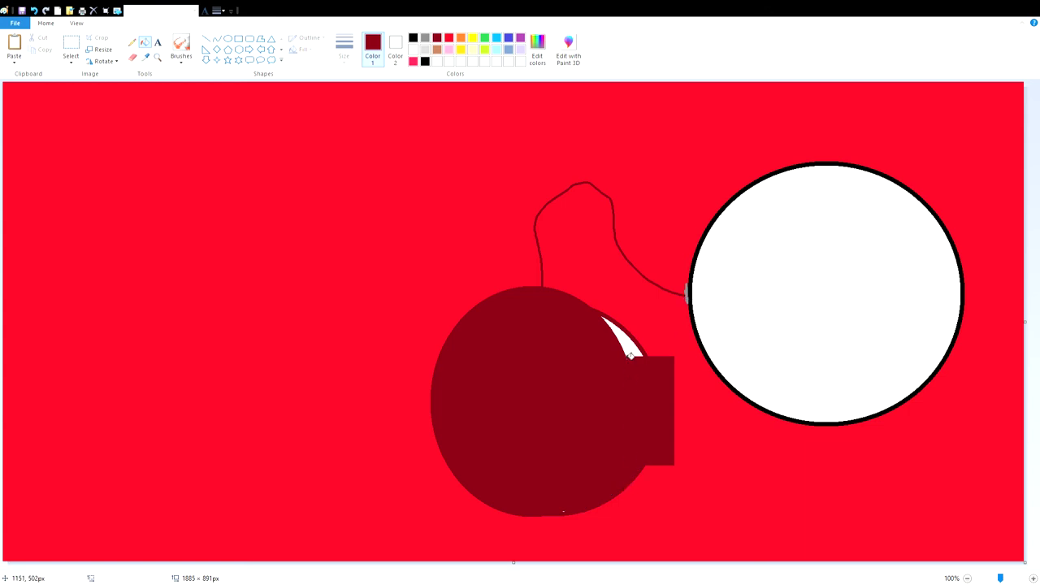
pyautogui.click(632, 351)
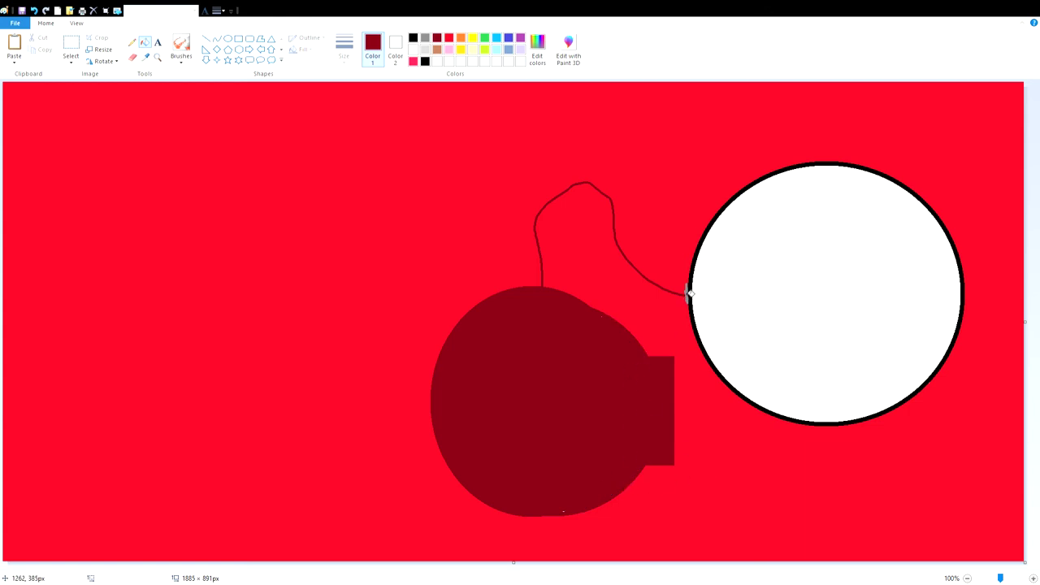
# Step: Fill the dark red shape and tentacle with white, then with bright red to blend them into the background
pyautogui.rightClick(553, 338)
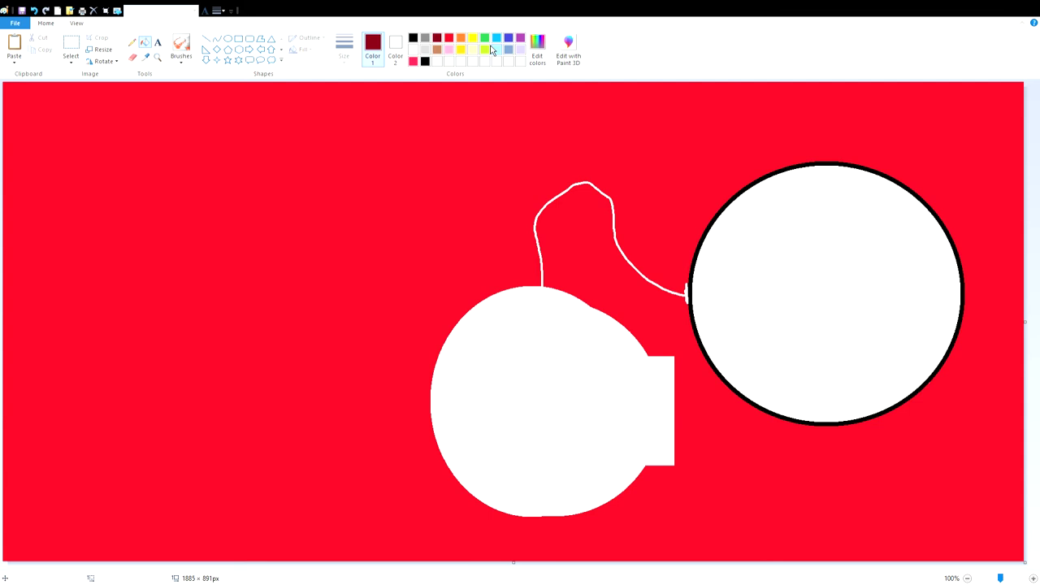
pyautogui.click(449, 39)
pyautogui.click(557, 364)
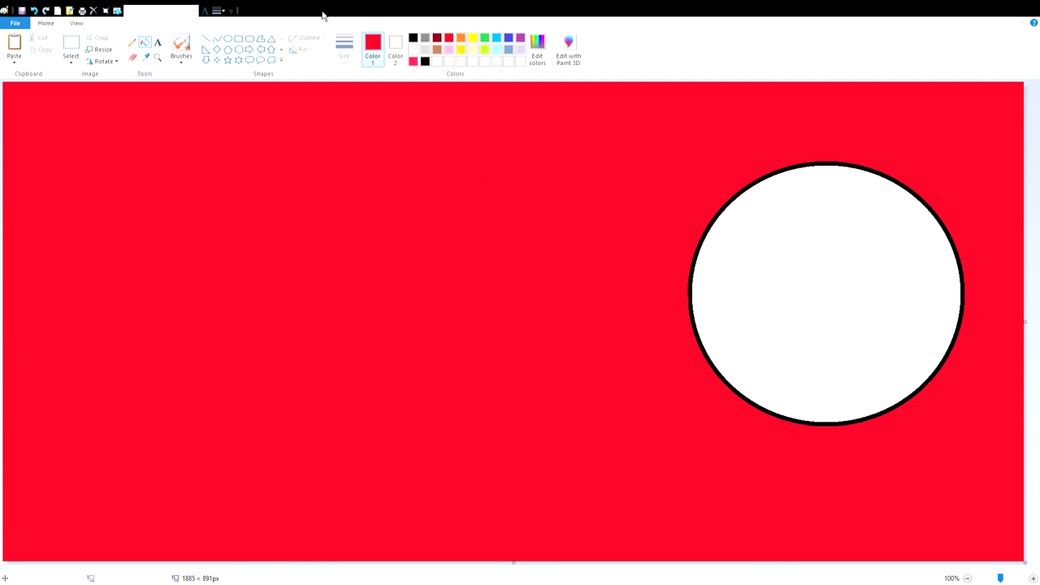
# Step: Set the second colour to bright red, then select the white circle and move it toward the canvas's centre
pyautogui.click(71, 44)
pyautogui.click(395, 47)
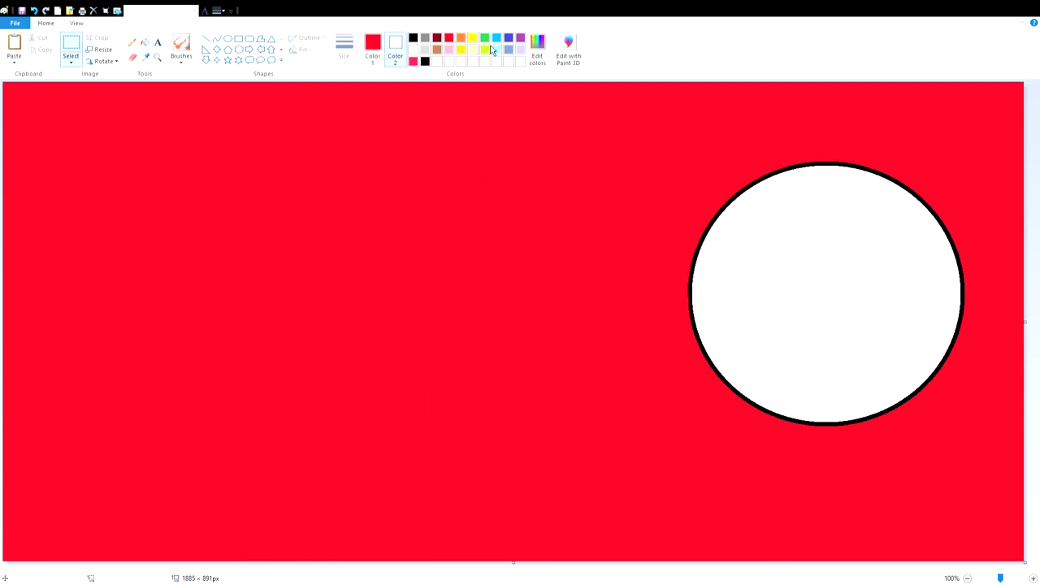
pyautogui.click(449, 39)
pyautogui.moveTo(567, 83); pyautogui.dragTo(1024, 561)
pyautogui.moveTo(836, 385); pyautogui.dragTo(666, 411)
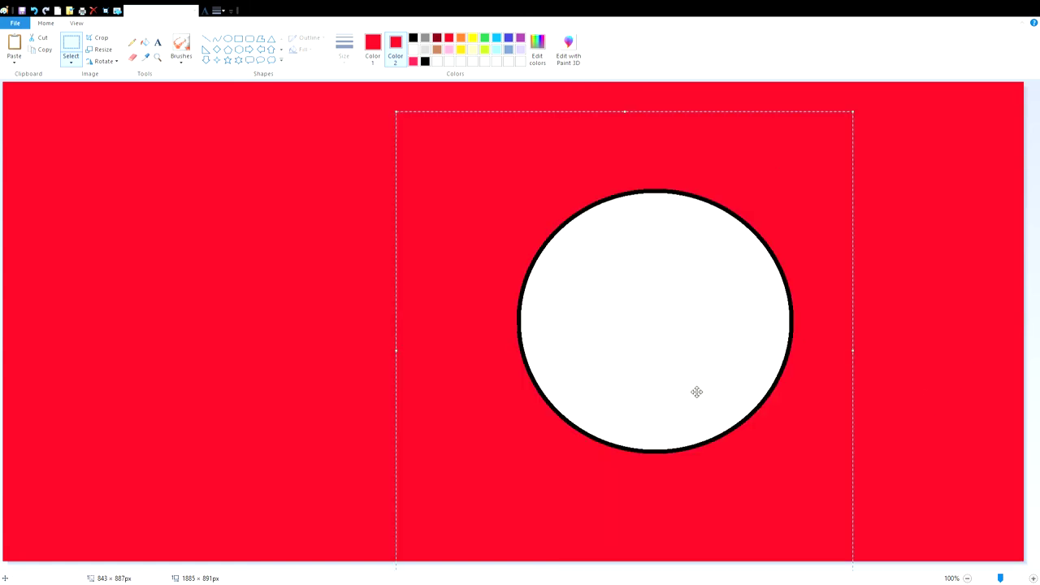
# Step: Draw a purple tentacle from the canvas's upper edge around the white circle, ending in a filled purple arrowhead inside it
pyautogui.click(132, 42)
pyautogui.click(373, 47)
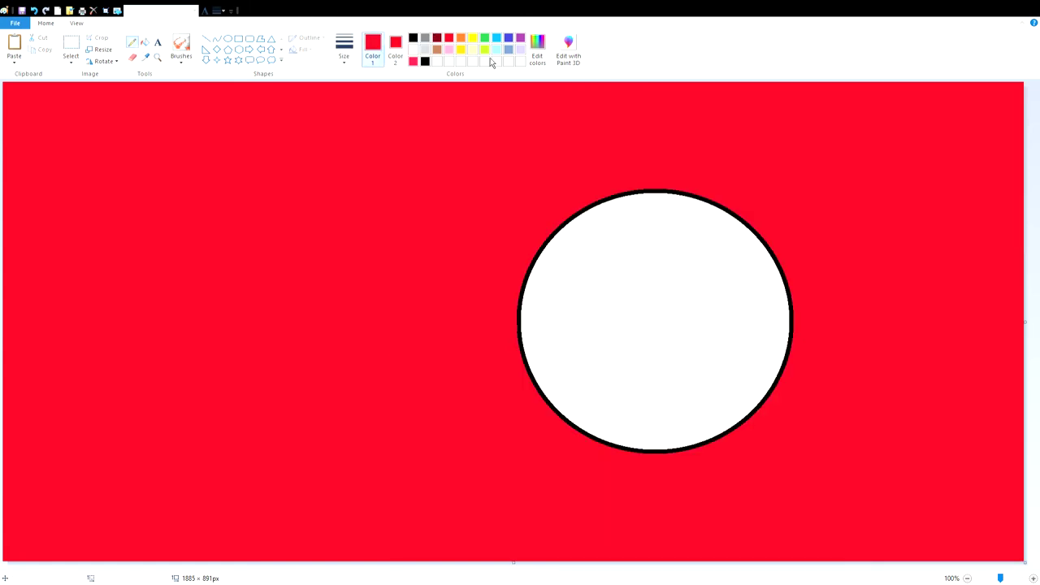
pyautogui.click(520, 39)
pyautogui.moveTo(572, 142); pyautogui.dragTo(538, 65)
pyautogui.moveTo(577, 148)
pyautogui.mouseDown()
pyautogui.moveTo(581, 180)
pyautogui.moveTo(664, 104)
pyautogui.moveTo(756, 182)
pyautogui.moveTo(921, 279)
pyautogui.moveTo(910, 321)
pyautogui.moveTo(787, 391)
pyautogui.moveTo(760, 391)
pyautogui.moveTo(742, 372)
pyautogui.moveTo(761, 364)
pyautogui.moveTo(716, 328)
pyautogui.moveTo(717, 374)
pyautogui.moveTo(745, 372)
pyautogui.mouseUp()
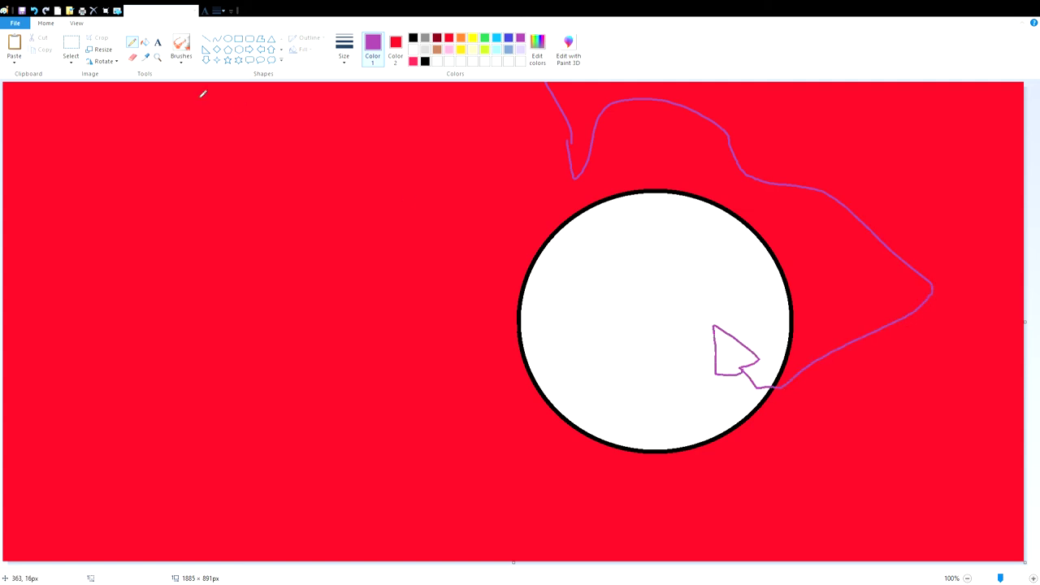
pyautogui.click(144, 42)
pyautogui.click(739, 353)
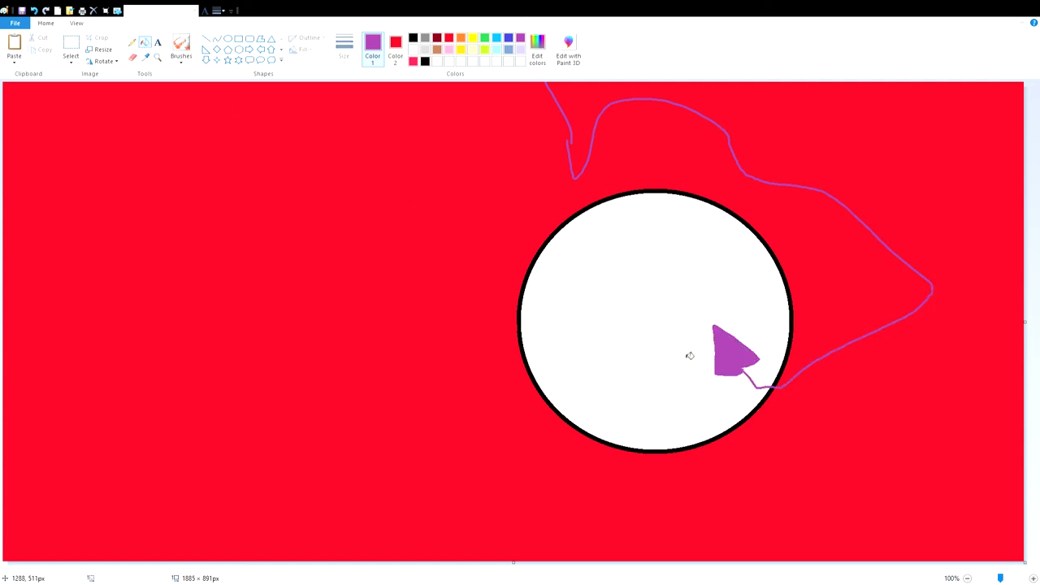
# Step: Scribble in pink beside the arrowhead, then undo the scribble and the whole purple tentacle
pyautogui.click(132, 42)
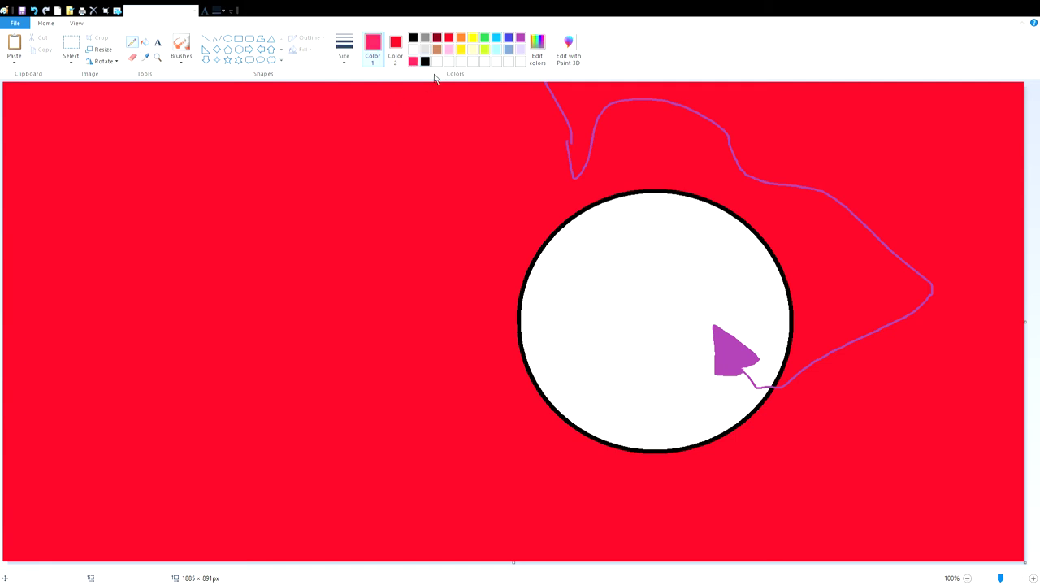
pyautogui.moveTo(687, 339)
pyautogui.mouseDown()
pyautogui.moveTo(727, 303)
pyautogui.moveTo(717, 296)
pyautogui.mouseUp()
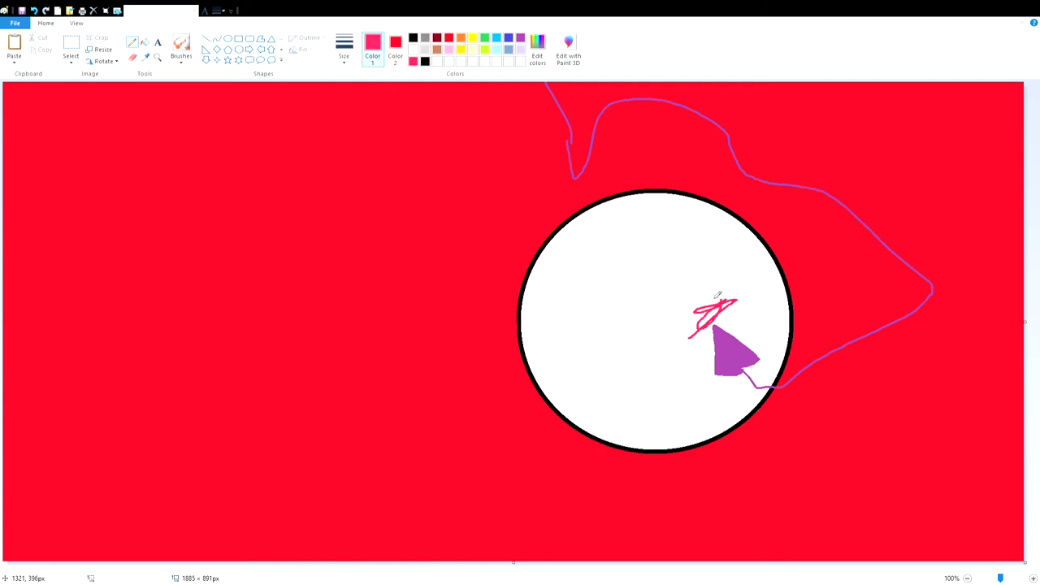
pyautogui.click(36, 12)
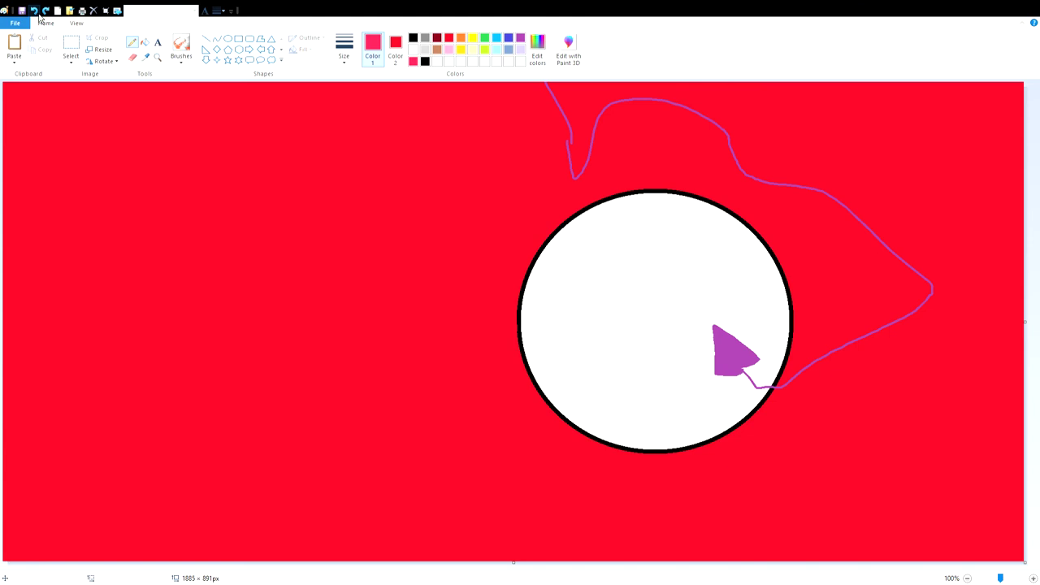
pyautogui.click(37, 13)
pyautogui.click(36, 12)
pyautogui.click(37, 12)
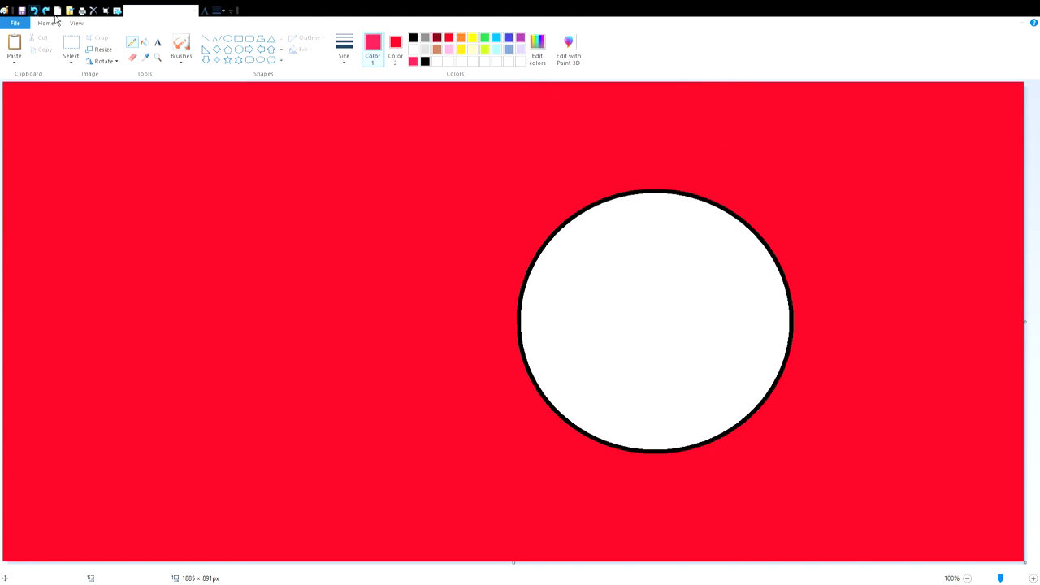
# Step: Fill the white circle with light grey, then with dark grey
pyautogui.click(145, 41)
pyautogui.click(426, 49)
pyautogui.click(655, 268)
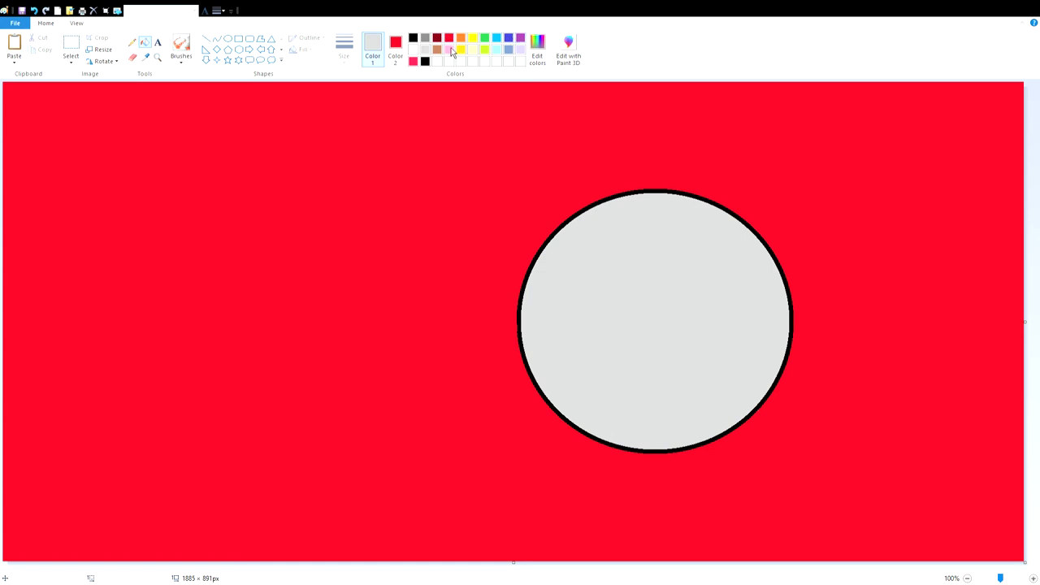
pyautogui.click(425, 37)
pyautogui.click(644, 230)
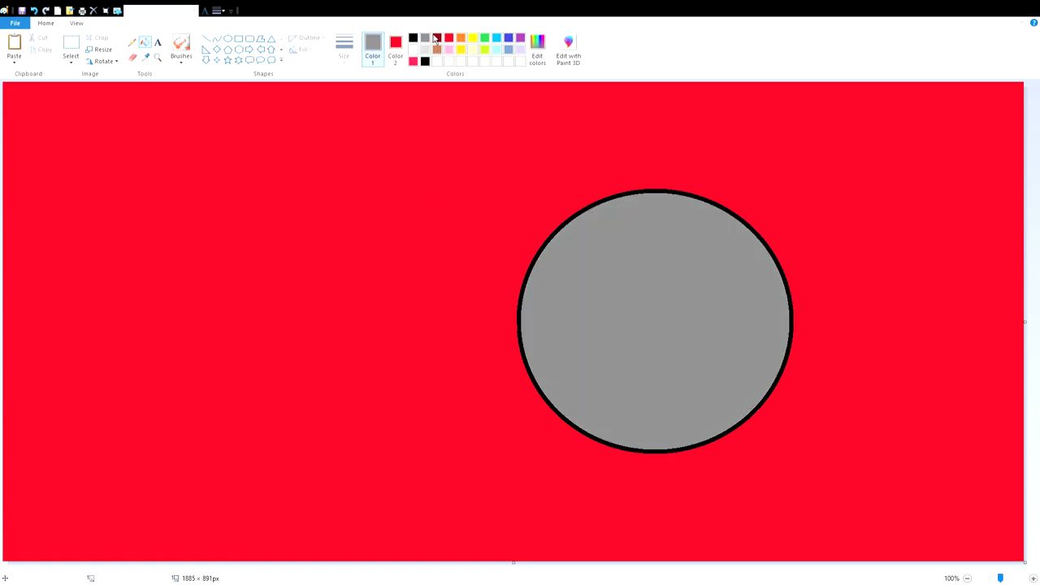
# Step: Fill the circle black to merge it with its outline, then recolour it purple
pyautogui.click(425, 61)
pyautogui.click(690, 331)
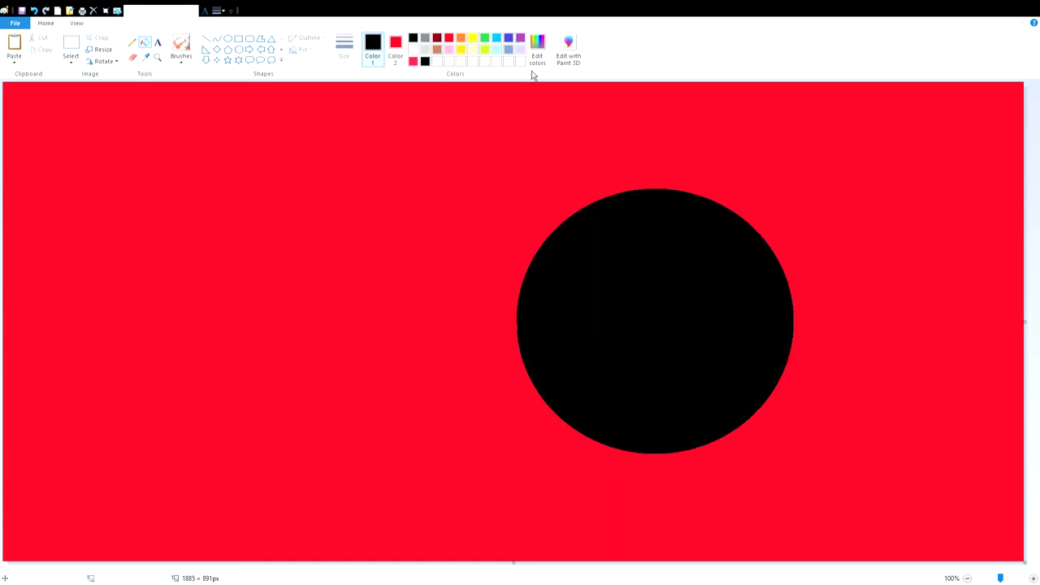
pyautogui.click(520, 38)
pyautogui.click(578, 288)
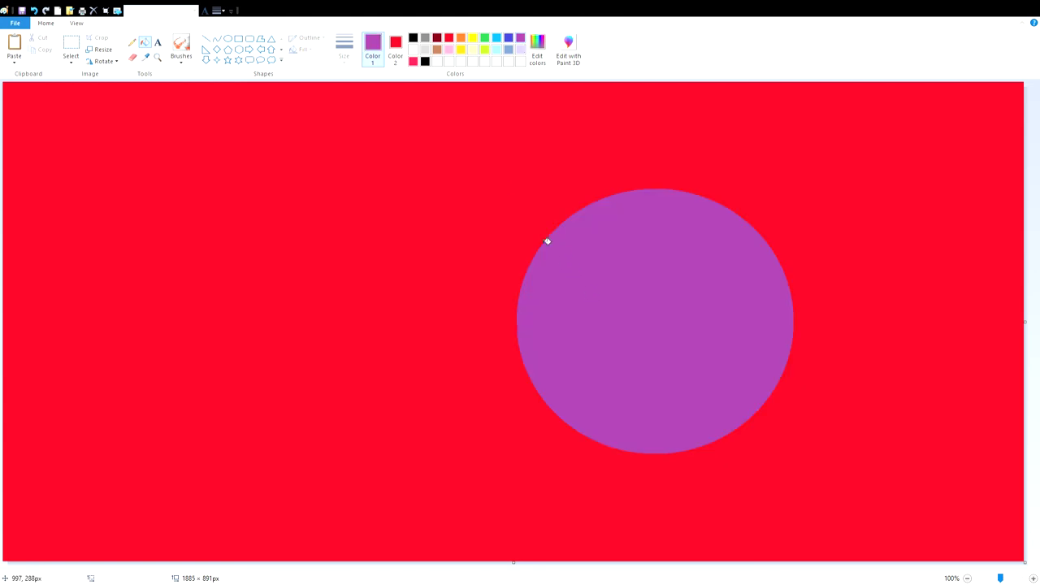
# Step: Draw eleven thin purple tentacles radiating outward from the edge of the purple circle
pyautogui.click(132, 42)
pyautogui.moveTo(570, 254); pyautogui.dragTo(360, 152)
pyautogui.moveTo(526, 371)
pyautogui.mouseDown()
pyautogui.moveTo(503, 383)
pyautogui.moveTo(382, 362)
pyautogui.mouseUp()
pyautogui.moveTo(555, 448); pyautogui.dragTo(445, 490)
pyautogui.moveTo(687, 423); pyautogui.dragTo(601, 531)
pyautogui.moveTo(722, 415); pyautogui.dragTo(802, 502)
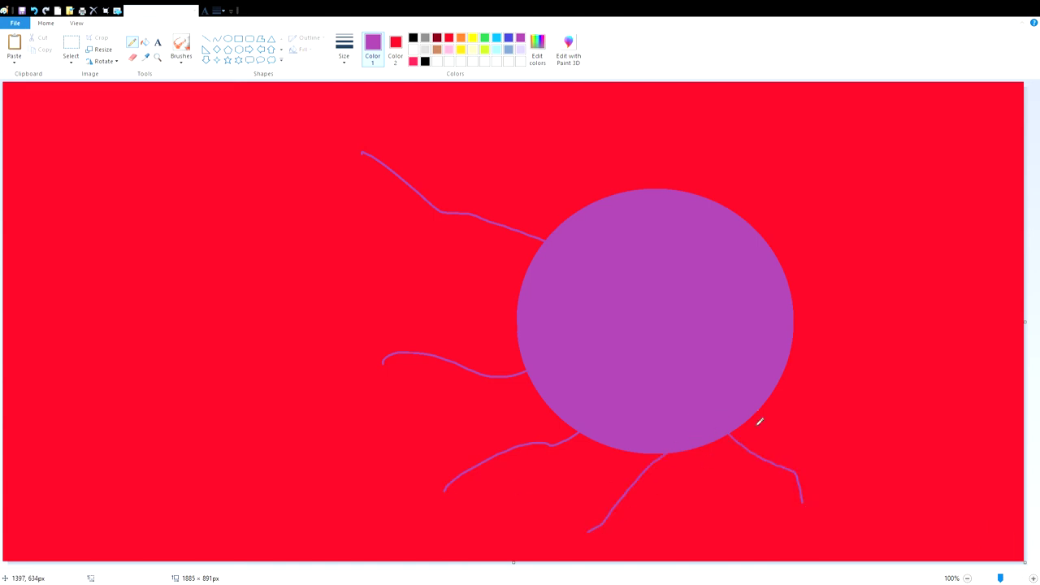
pyautogui.moveTo(756, 411); pyautogui.dragTo(865, 462)
pyautogui.moveTo(792, 300); pyautogui.dragTo(942, 325)
pyautogui.moveTo(756, 228)
pyautogui.mouseDown()
pyautogui.moveTo(779, 167)
pyautogui.moveTo(846, 177)
pyautogui.mouseUp()
pyautogui.moveTo(697, 195)
pyautogui.mouseDown()
pyautogui.moveTo(699, 129)
pyautogui.moveTo(769, 126)
pyautogui.mouseUp()
pyautogui.moveTo(568, 217); pyautogui.dragTo(471, 165)
pyautogui.moveTo(658, 213); pyautogui.dragTo(584, 124)
# Step: Draw a black-outlined circle about 472 by 466 px filled with pale lavender, and place it over the purple circle
pyautogui.click(414, 39)
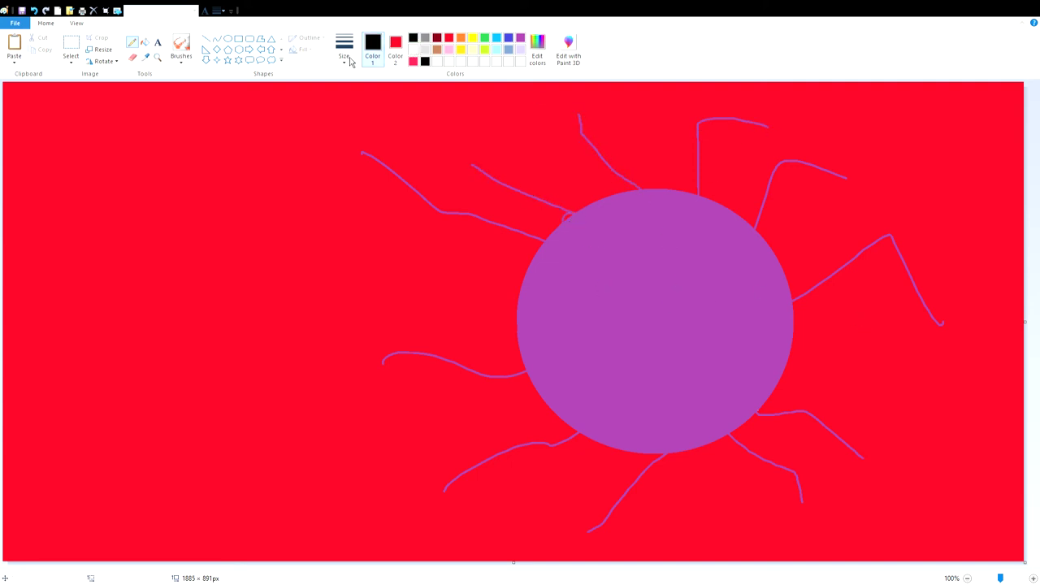
pyautogui.click(227, 38)
pyautogui.moveTo(521, 198); pyautogui.dragTo(783, 455)
pyautogui.click(394, 48)
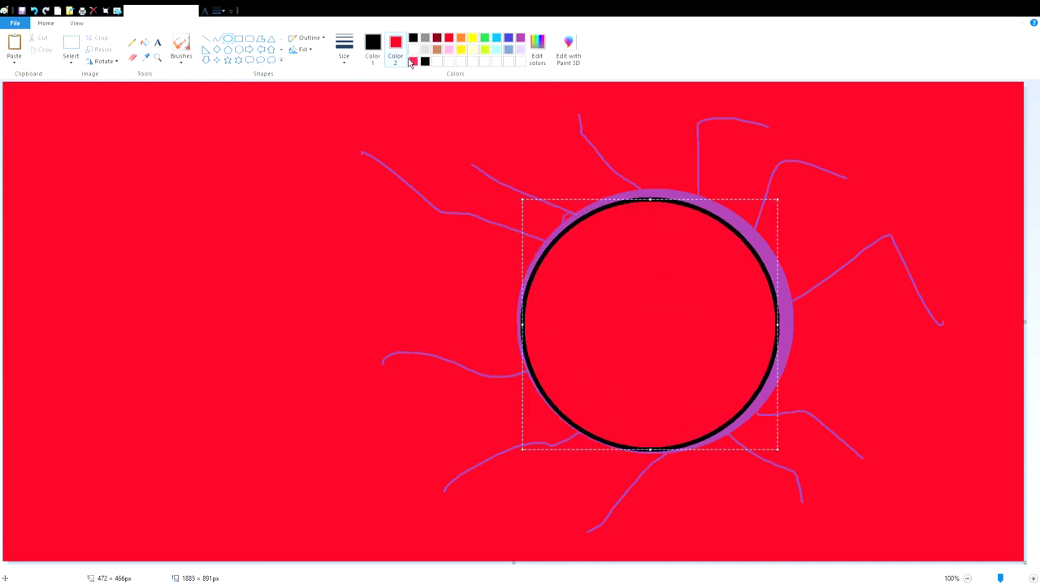
pyautogui.click(520, 49)
pyautogui.moveTo(622, 290); pyautogui.dragTo(615, 290)
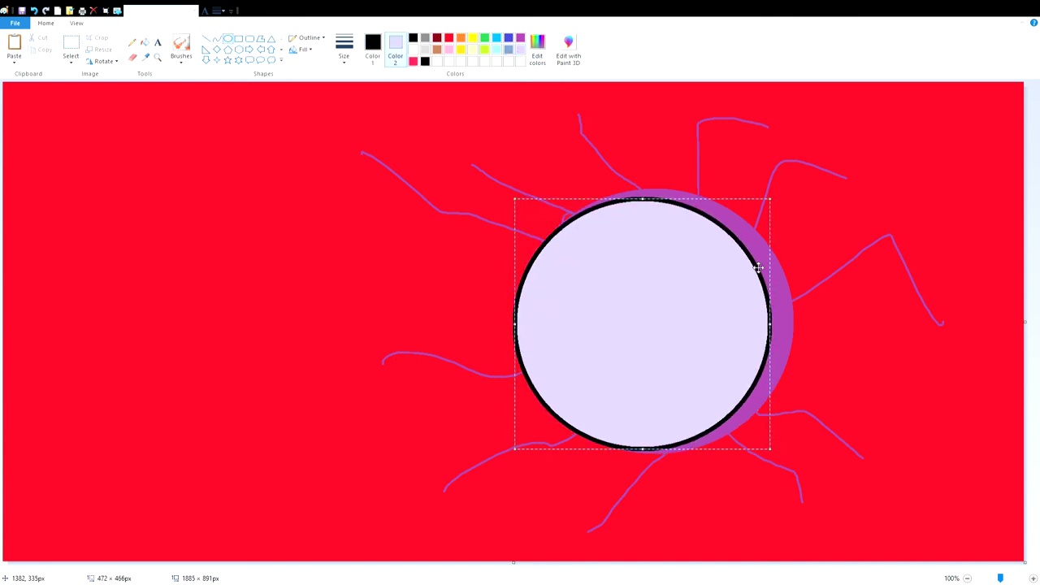
pyautogui.moveTo(703, 335); pyautogui.dragTo(720, 333)
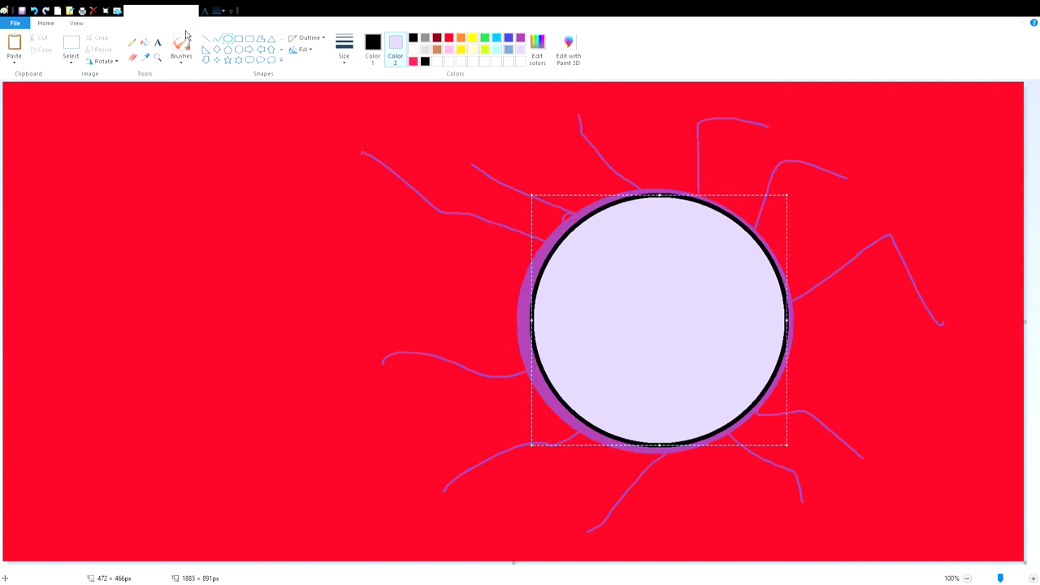
# Step: Draw a black-outlined white ellipse about 493 by 459 px on the canvas's left side, level with the lavender circle
pyautogui.click(133, 46)
pyautogui.click(228, 39)
pyautogui.rightClick(424, 49)
pyautogui.moveTo(313, 304); pyautogui.dragTo(45, 59)
pyautogui.moveTo(228, 240); pyautogui.dragTo(237, 372)
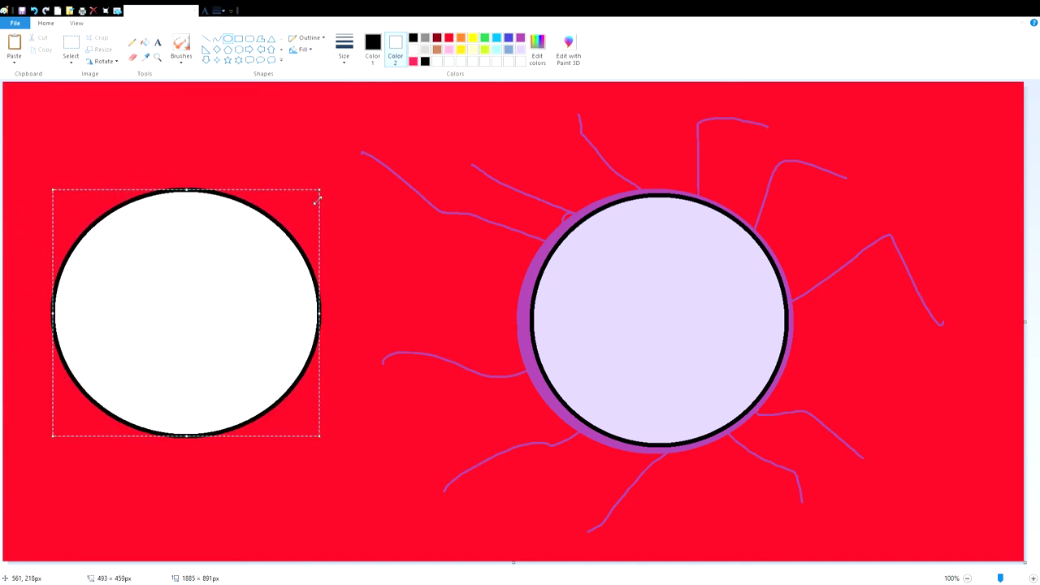
pyautogui.click(132, 42)
pyautogui.moveTo(591, 316)
pyautogui.mouseDown()
pyautogui.moveTo(568, 271)
pyautogui.moveTo(229, 274)
pyautogui.mouseUp()
pyautogui.moveTo(606, 369)
pyautogui.mouseDown()
pyautogui.moveTo(409, 291)
pyautogui.moveTo(166, 255)
pyautogui.mouseUp()
pyautogui.click(33, 10)
pyautogui.click(33, 10)
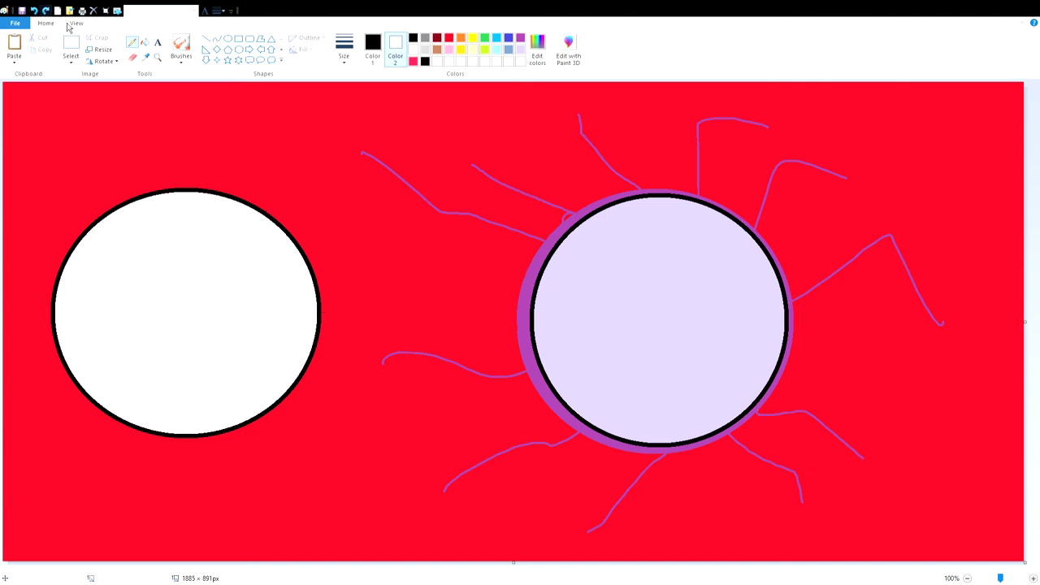
# Step: Fill the white ellipse with dark grey, and set the first colour to light grey
pyautogui.click(145, 42)
pyautogui.click(425, 39)
pyautogui.click(226, 295)
pyautogui.click(427, 50)
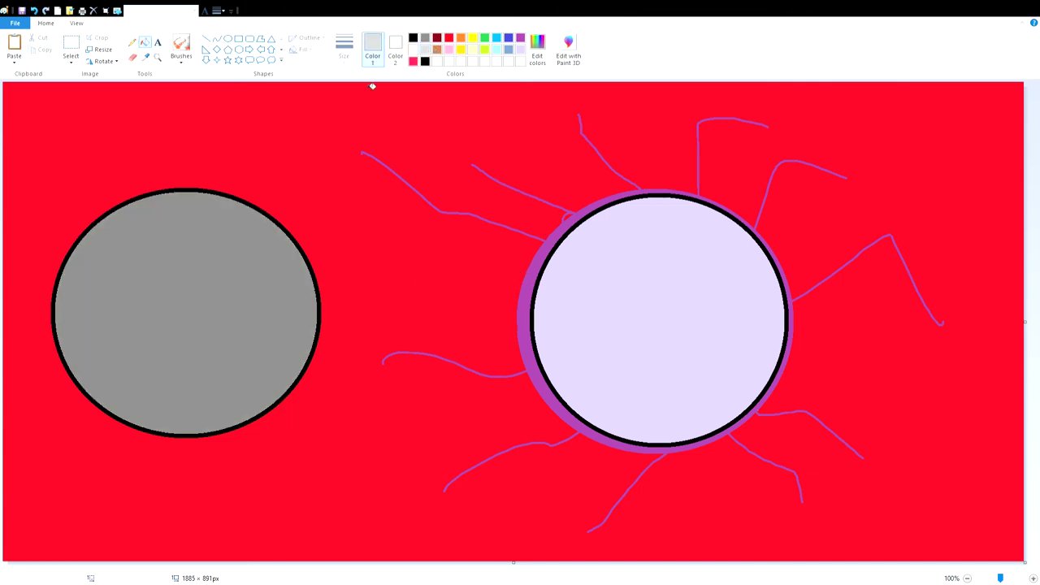
# Step: Recolour the left ellipse and its outline through light grey, dark grey and dark red to solid black
pyautogui.click(249, 232)
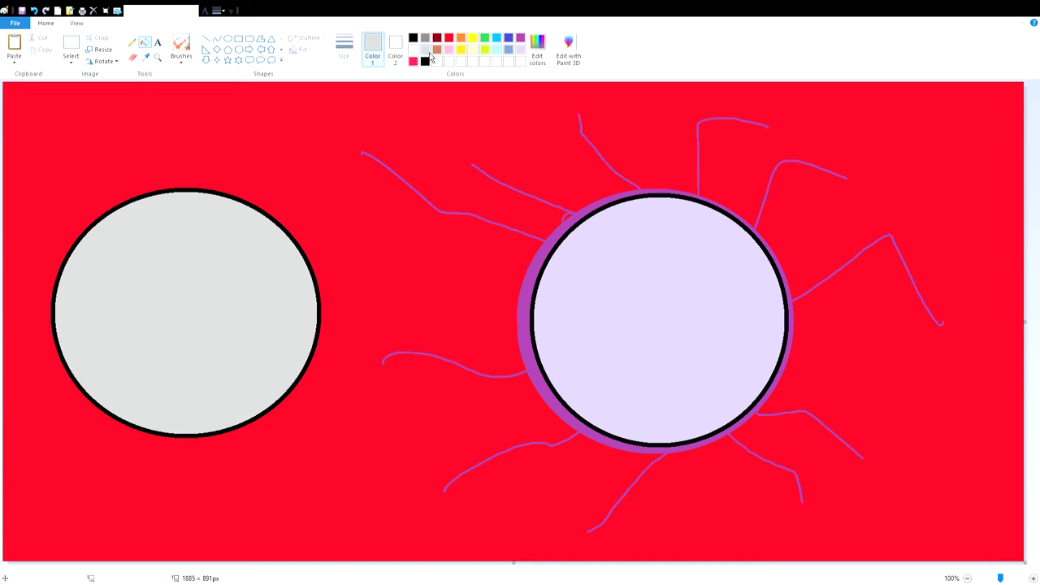
pyautogui.click(292, 241)
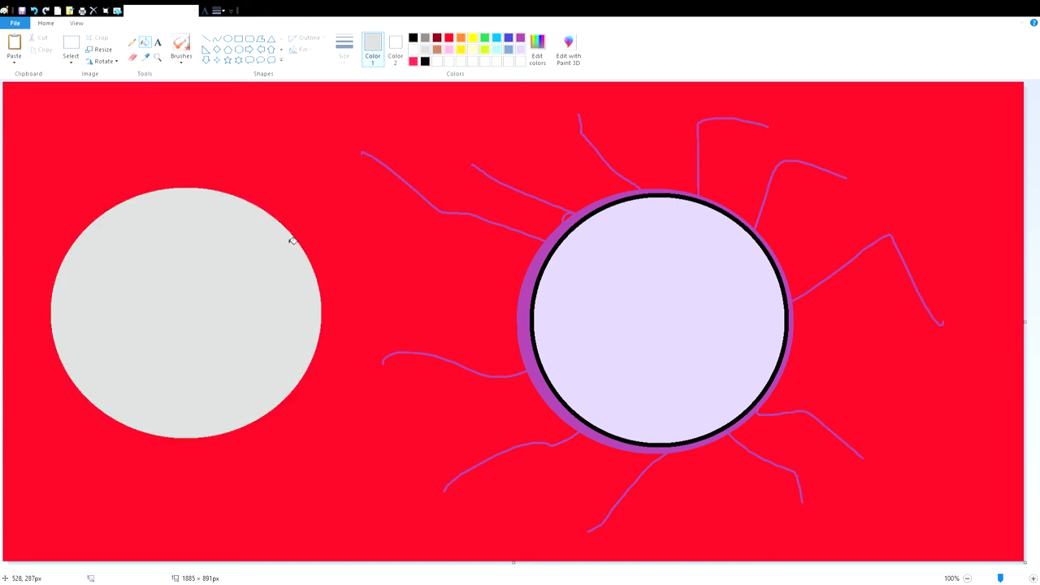
pyautogui.click(425, 38)
pyautogui.click(255, 295)
pyautogui.click(436, 37)
pyautogui.click(260, 290)
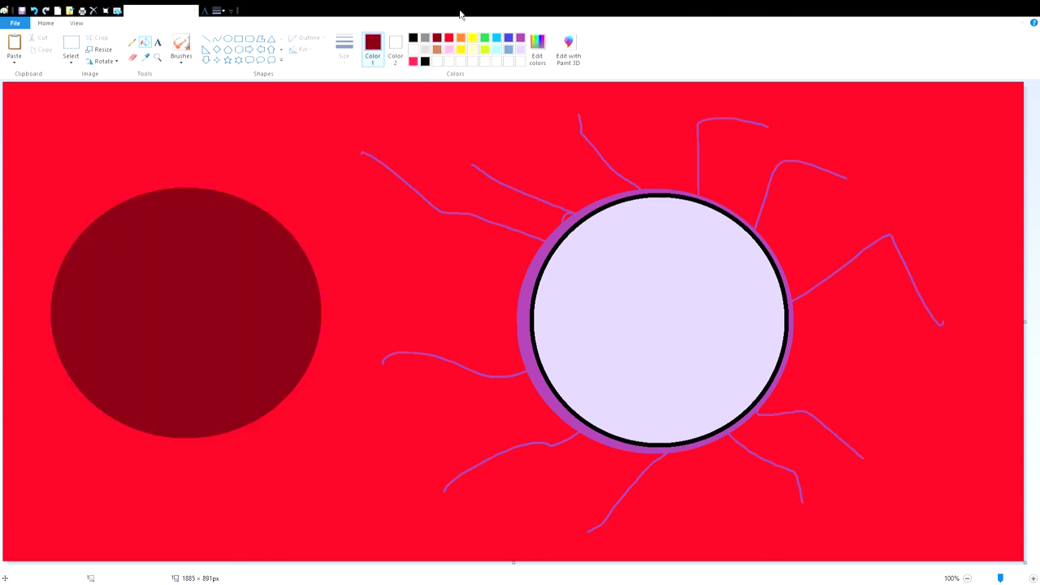
pyautogui.click(413, 38)
pyautogui.click(217, 225)
# Step: Scribble thin red pencil lines all over the black ellipse, with white as the first colour and red as the second
pyautogui.click(71, 44)
pyautogui.click(413, 49)
pyautogui.click(396, 48)
pyautogui.click(448, 37)
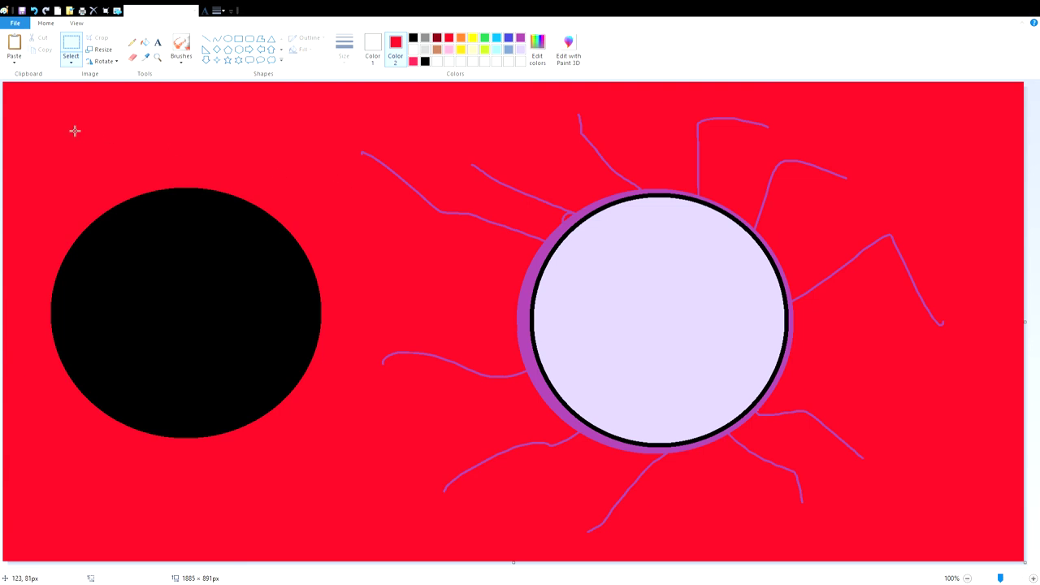
pyautogui.click(131, 42)
pyautogui.moveTo(134, 160)
pyautogui.mouseDown()
pyautogui.moveTo(116, 417)
pyautogui.moveTo(158, 323)
pyautogui.moveTo(190, 326)
pyautogui.moveTo(225, 227)
pyautogui.moveTo(355, 251)
pyautogui.moveTo(200, 365)
pyautogui.moveTo(82, 333)
pyautogui.moveTo(125, 309)
pyautogui.mouseUp()
# Step: Try to draw a tall, narrow white polygon with a black outline over the upper right of the black ellipse
pyautogui.click(228, 38)
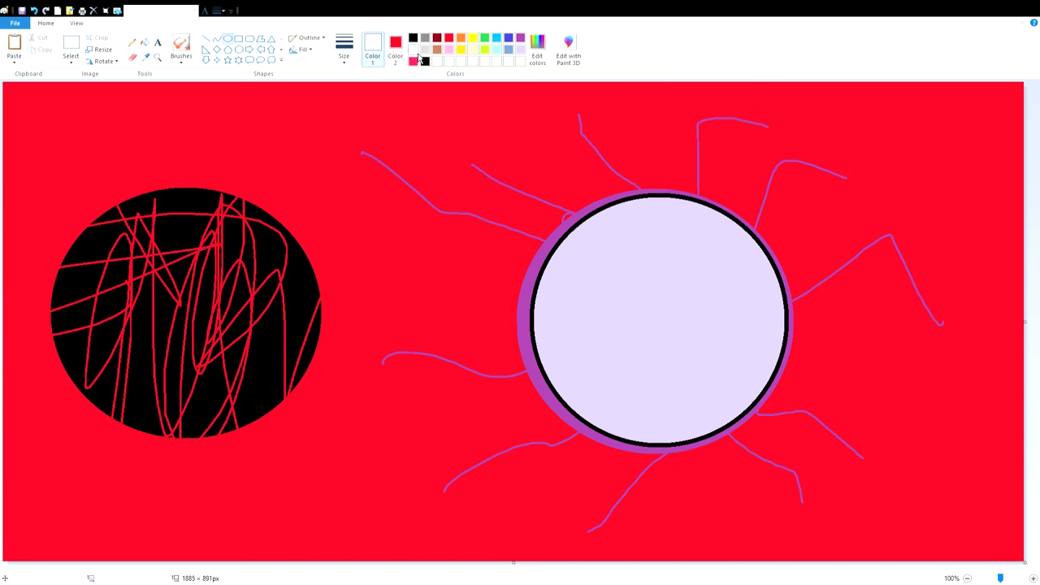
pyautogui.click(260, 39)
pyautogui.click(413, 37)
pyautogui.click(395, 49)
pyautogui.click(414, 50)
pyautogui.moveTo(302, 113); pyautogui.dragTo(246, 137)
pyautogui.click(279, 207)
pyautogui.click(268, 331)
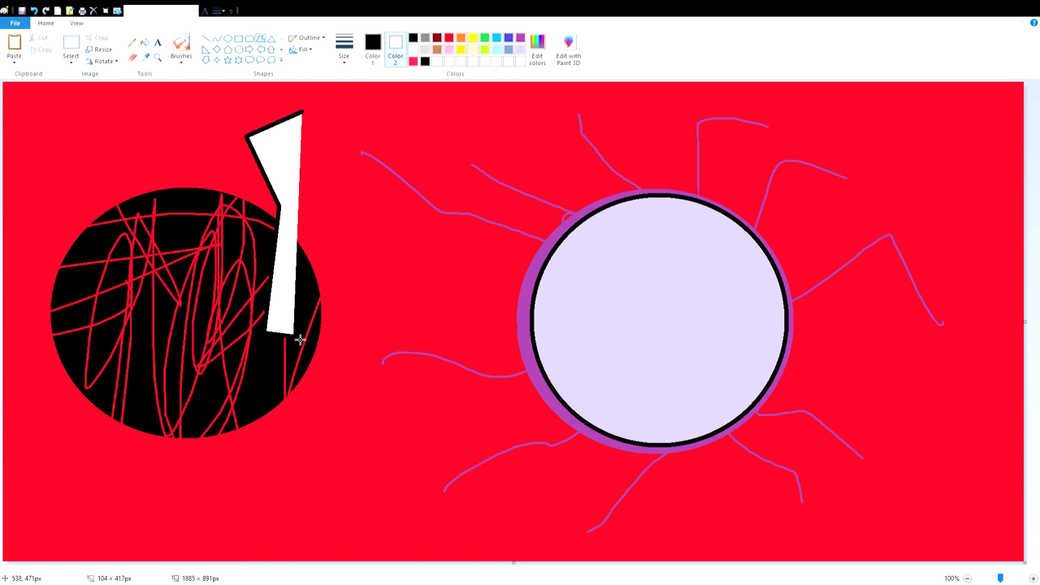
pyautogui.click(306, 115)
pyautogui.moveTo(294, 272); pyautogui.dragTo(207, 11)
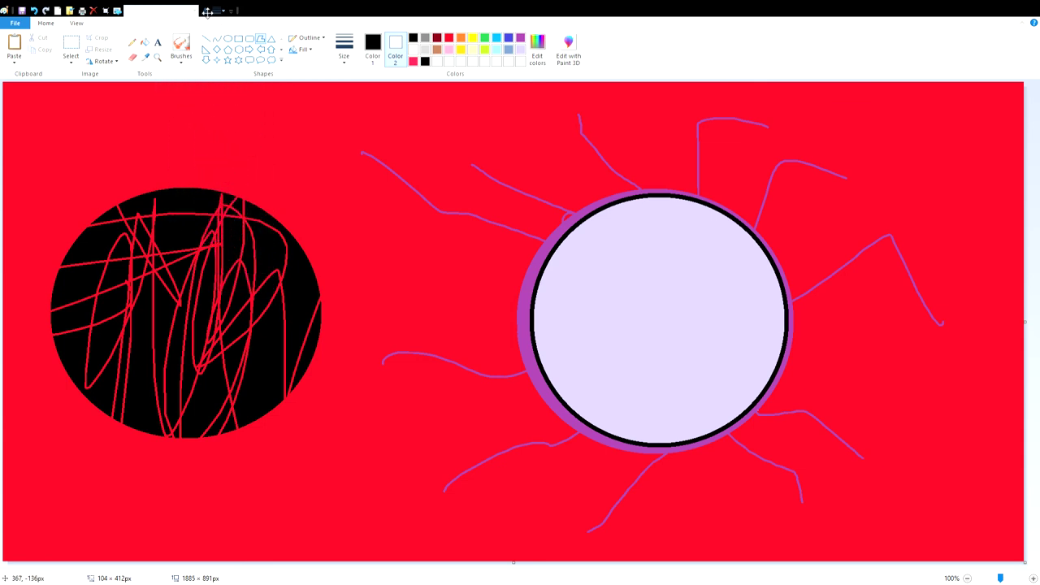
# Step: Draw a black-outlined white circle about 574 by 571 px that covers the scribbled black ellipse
pyautogui.click(131, 42)
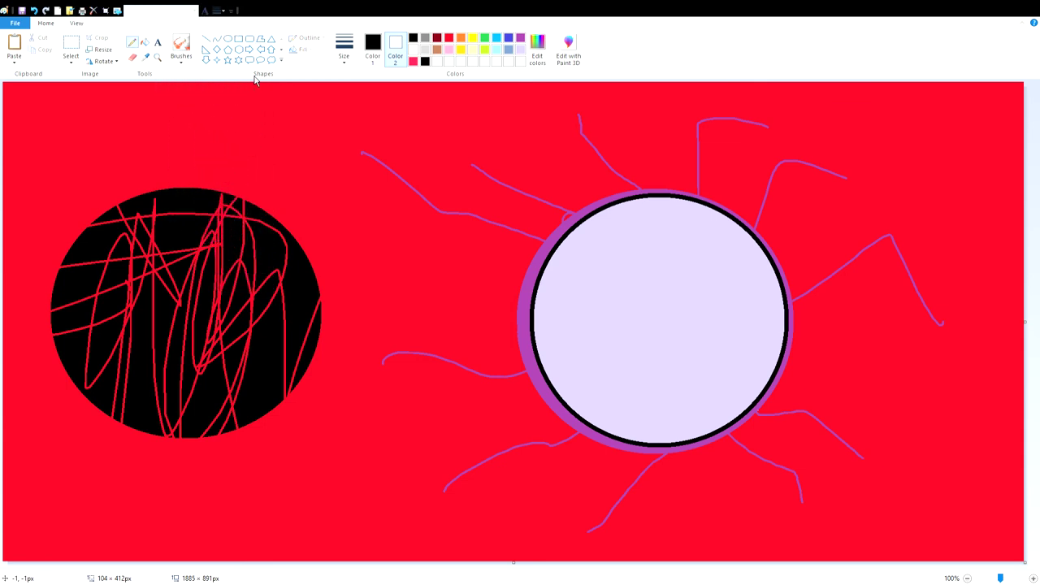
pyautogui.click(228, 38)
pyautogui.moveTo(355, 198)
pyautogui.mouseDown()
pyautogui.moveTo(138, 444)
pyautogui.moveTo(4, 203)
pyautogui.mouseUp()
pyautogui.moveTo(146, 216); pyautogui.dragTo(350, 477)
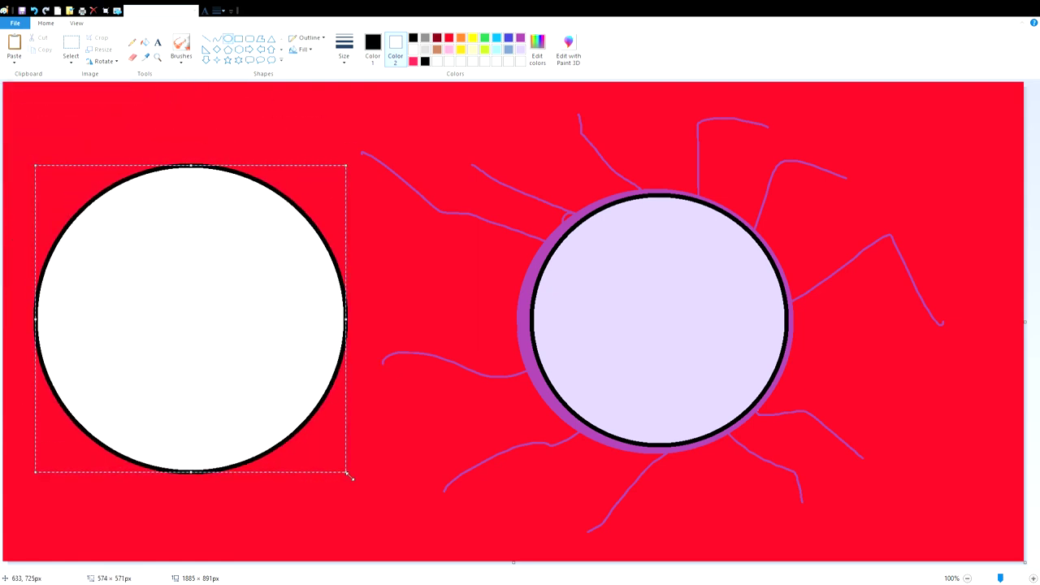
# Step: Draw three thin black arcs reaching from the white circle into the lavender circle
pyautogui.click(131, 42)
pyautogui.moveTo(226, 324)
pyautogui.mouseDown()
pyautogui.moveTo(295, 299)
pyautogui.moveTo(715, 349)
pyautogui.mouseUp()
pyautogui.moveTo(210, 383); pyautogui.dragTo(641, 375)
# Step: Add seven short dark red strokes along the black arcs and across both circles
pyautogui.click(372, 48)
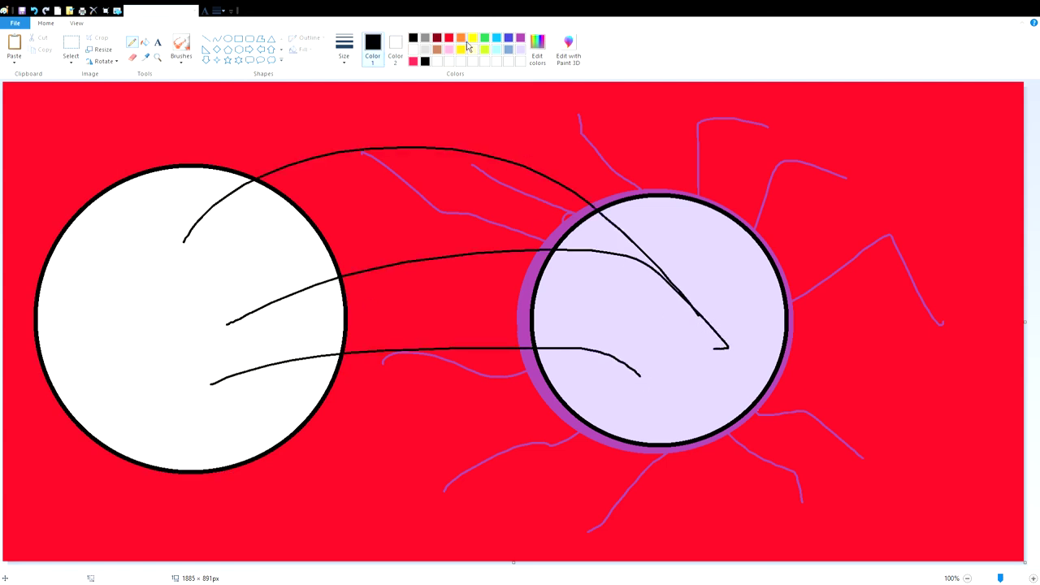
pyautogui.click(436, 38)
pyautogui.moveTo(169, 270); pyautogui.dragTo(194, 310)
pyautogui.moveTo(214, 175); pyautogui.dragTo(234, 272)
pyautogui.moveTo(273, 155); pyautogui.dragTo(296, 211)
pyautogui.moveTo(387, 175); pyautogui.dragTo(375, 205)
pyautogui.moveTo(596, 172); pyautogui.dragTo(542, 268)
pyautogui.moveTo(636, 258); pyautogui.dragTo(593, 315)
pyautogui.moveTo(741, 322); pyautogui.dragTo(604, 344)
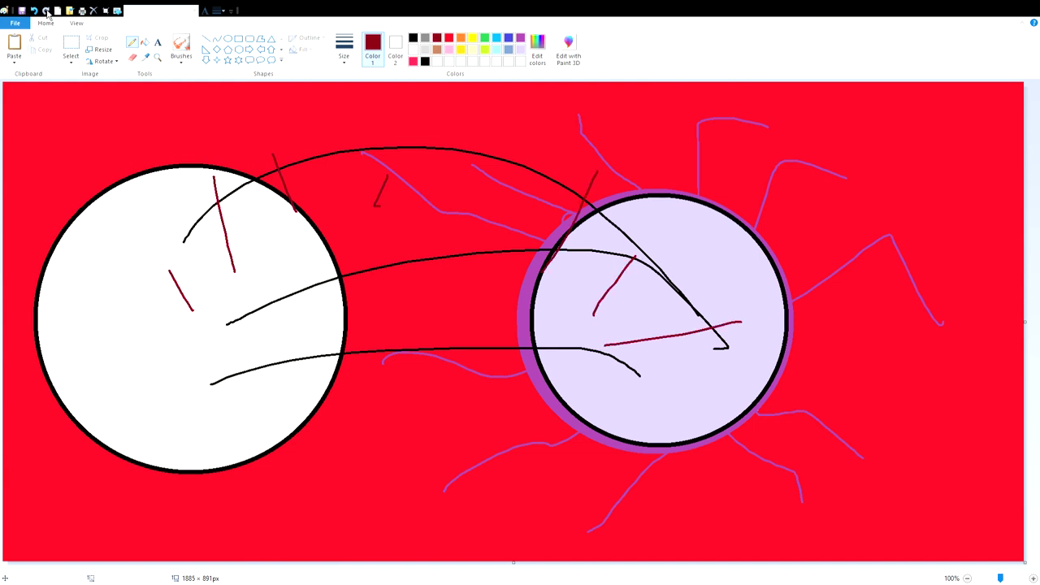
# Step: Undo the dark red strokes and the black arcs between the two circles
pyautogui.hotkey('ctrl', 'z')
pyautogui.hotkey('ctrl', 'z')
pyautogui.hotkey('ctrl', 'z')
pyautogui.hotkey('ctrl', 'z')
pyautogui.hotkey('ctrl', 'z')
pyautogui.hotkey('ctrl', 'z')
pyautogui.hotkey('ctrl', 'z')
pyautogui.hotkey('ctrl', 'z')
pyautogui.hotkey('ctrl', 'z')
pyautogui.hotkey('ctrl', 'z')
pyautogui.hotkey('ctrl', 'z')
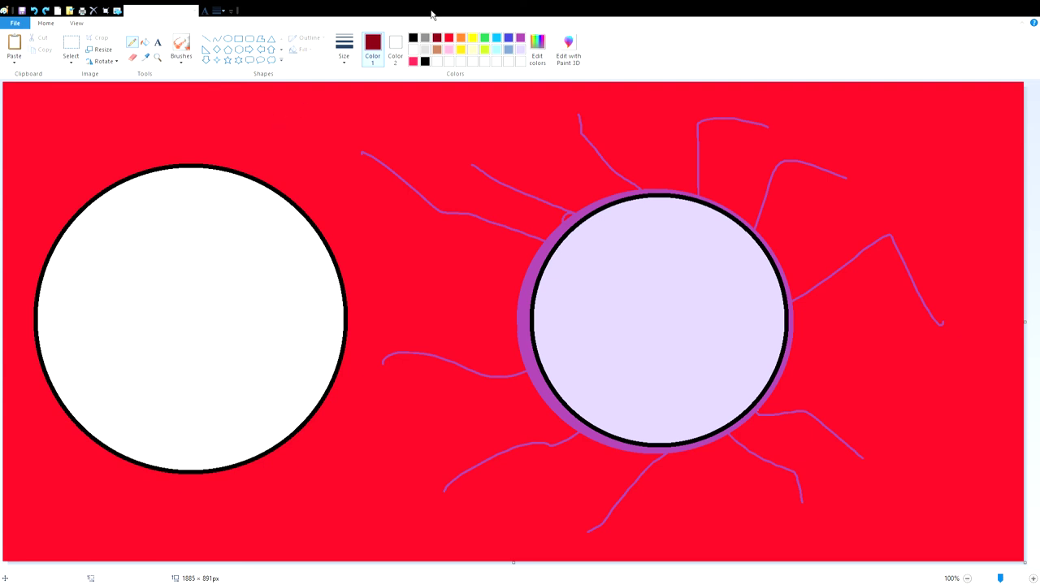
# Step: Scribble purple lines across the lavender circle and its tentacles, and fill the purple areas and parts of the circle with black
pyautogui.click(519, 39)
pyautogui.moveTo(367, 156)
pyautogui.mouseDown()
pyautogui.moveTo(291, 137)
pyautogui.moveTo(479, 191)
pyautogui.moveTo(559, 300)
pyautogui.moveTo(687, 344)
pyautogui.moveTo(729, 315)
pyautogui.moveTo(683, 323)
pyautogui.mouseUp()
pyautogui.click(145, 42)
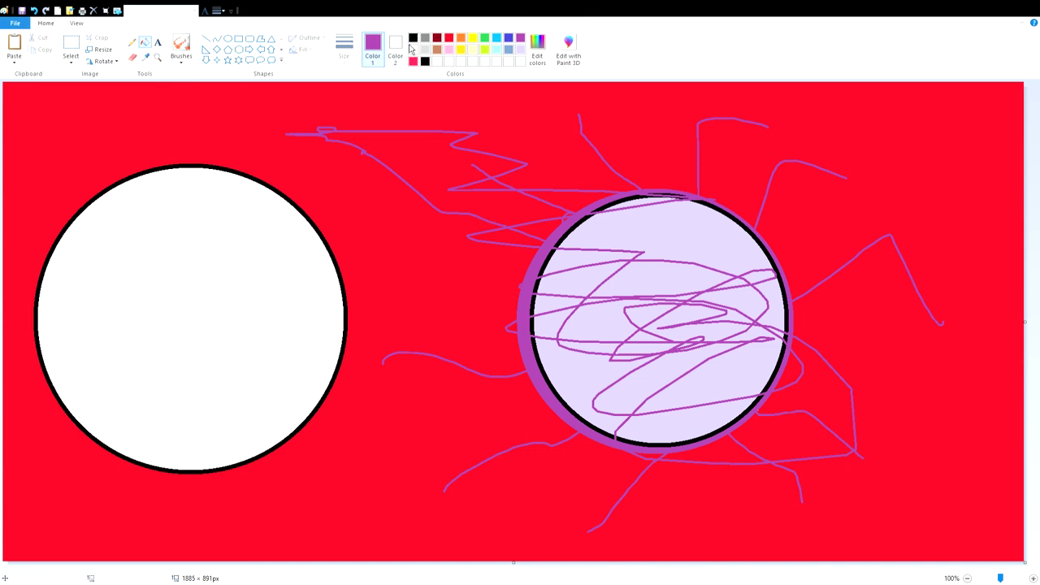
pyautogui.click(413, 37)
pyautogui.click(659, 280)
pyautogui.click(660, 327)
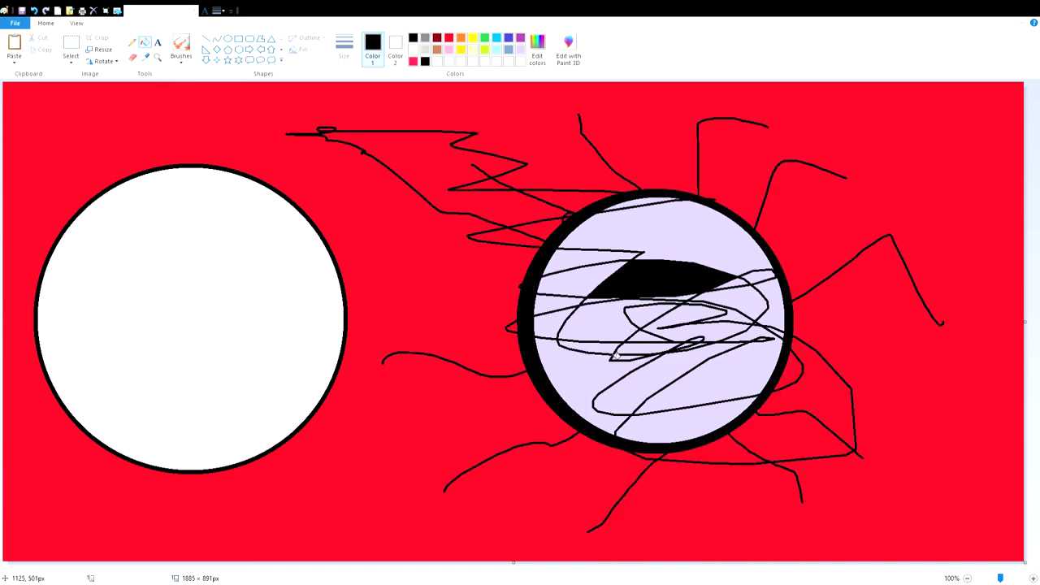
pyautogui.click(600, 382)
# Step: Recolour the right circle together with its tentacles to lavender, then dark grey, then dark red
pyautogui.click(520, 49)
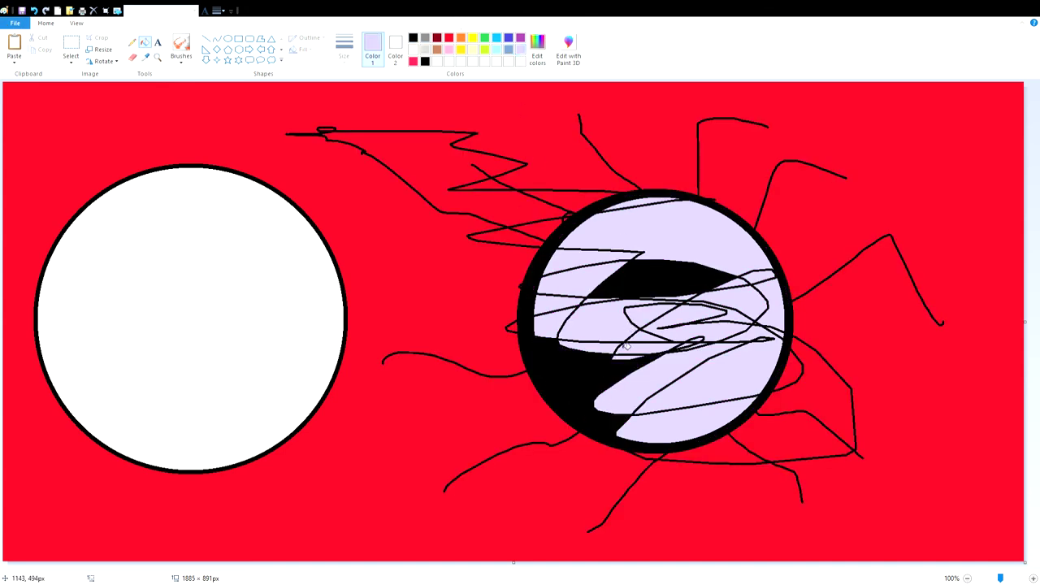
pyautogui.click(632, 282)
pyautogui.click(424, 38)
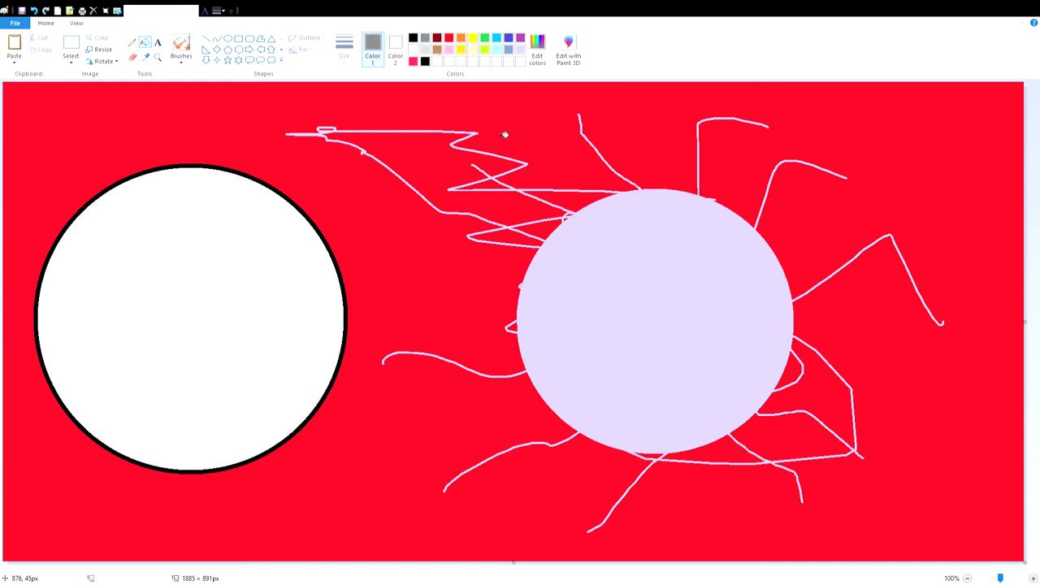
pyautogui.click(702, 297)
pyautogui.click(437, 38)
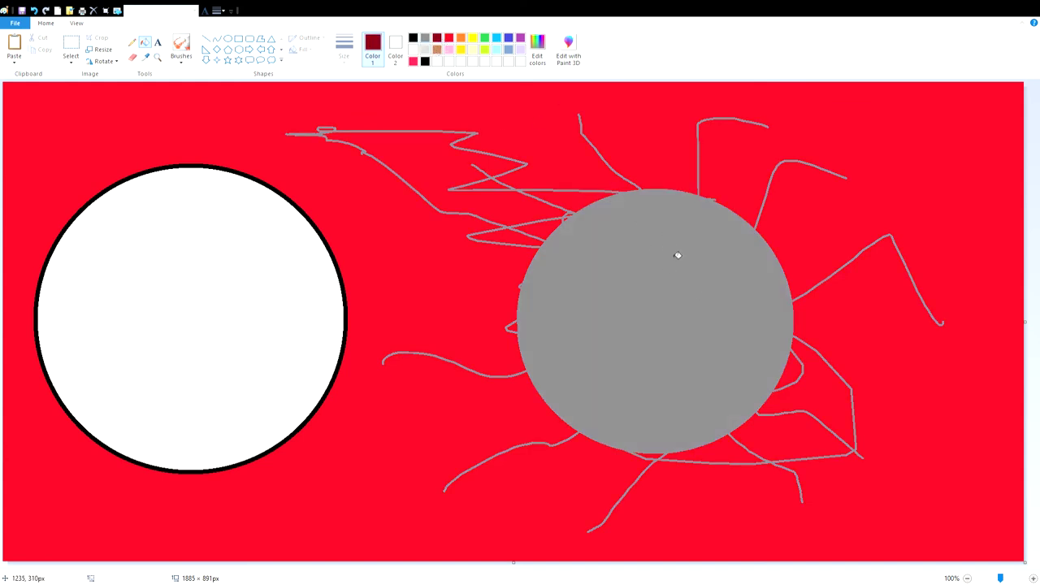
pyautogui.click(694, 309)
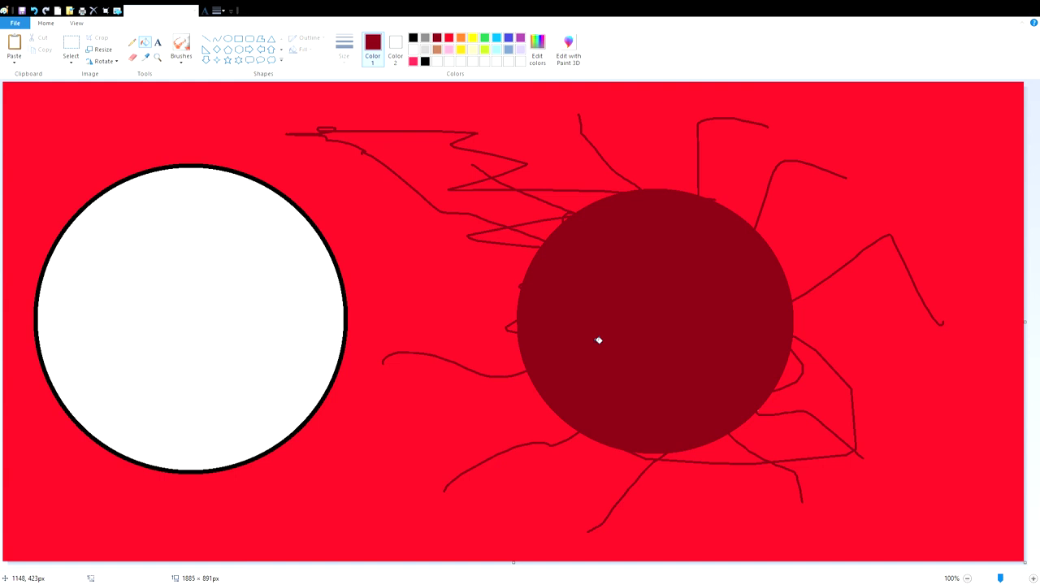
# Step: Fill the dark red circle and its tentacles with the background red, leaving only the white circle on a red canvas
pyautogui.rightClick(599, 339)
pyautogui.click(573, 243)
pyautogui.click(449, 38)
pyautogui.click(695, 342)
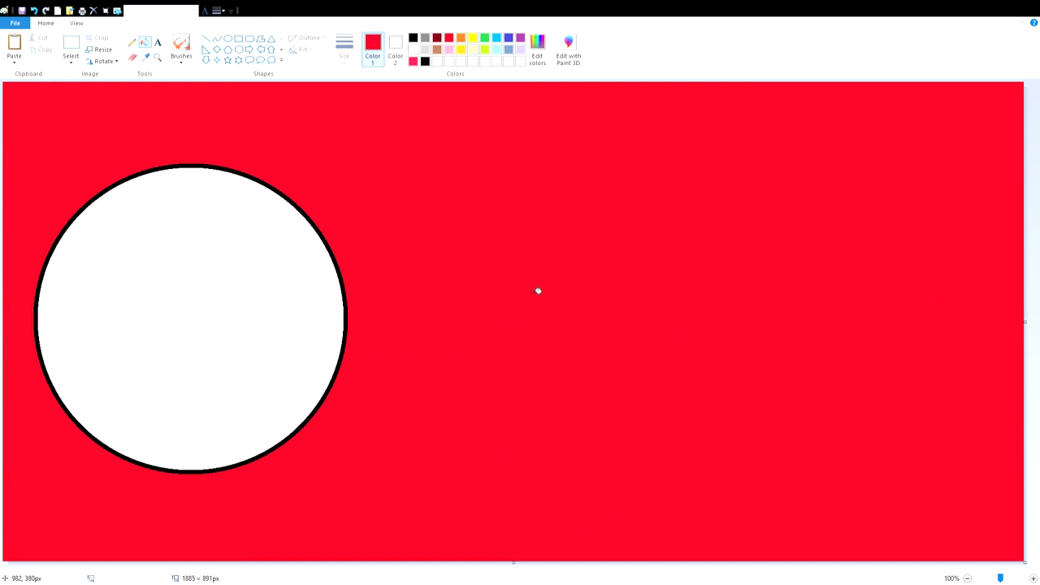
pyautogui.rightClick(564, 206)
pyautogui.click(571, 203)
# Step: Set the second colour to red, and move the white circle from the canvas's left side towards its centre
pyautogui.click(72, 57)
pyautogui.click(395, 49)
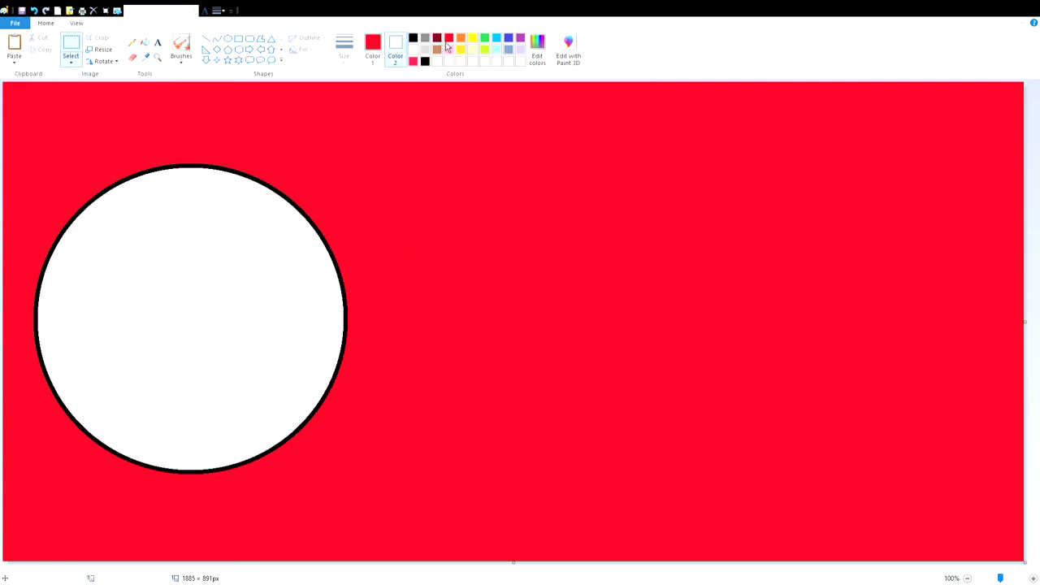
pyautogui.click(451, 39)
pyautogui.moveTo(437, 108); pyautogui.dragTo(3, 561)
pyautogui.moveTo(158, 470); pyautogui.dragTo(391, 452)
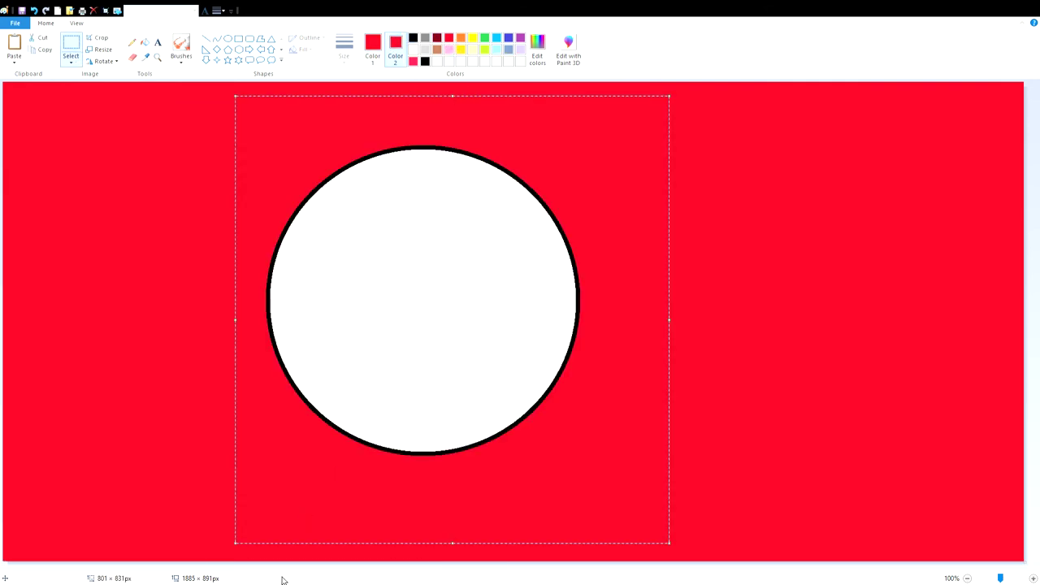
# Step: Draw small purple claws inside the white circle's left and right edges, extending a short arm from the right one
pyautogui.click(131, 42)
pyautogui.click(372, 48)
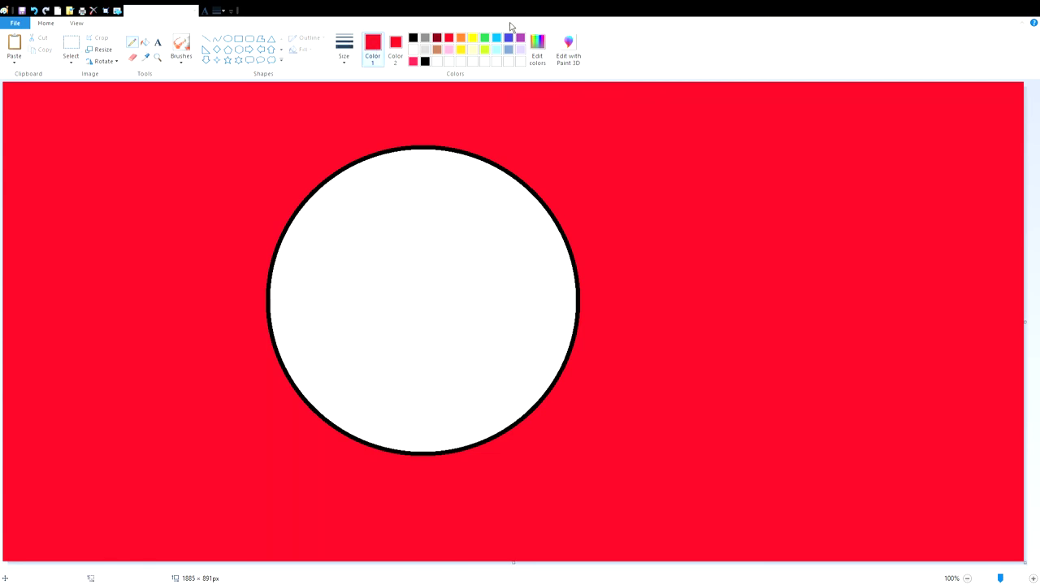
pyautogui.click(520, 39)
pyautogui.moveTo(325, 268)
pyautogui.mouseDown()
pyautogui.moveTo(322, 295)
pyautogui.moveTo(347, 282)
pyautogui.mouseUp()
pyautogui.moveTo(526, 263); pyautogui.dragTo(652, 278)
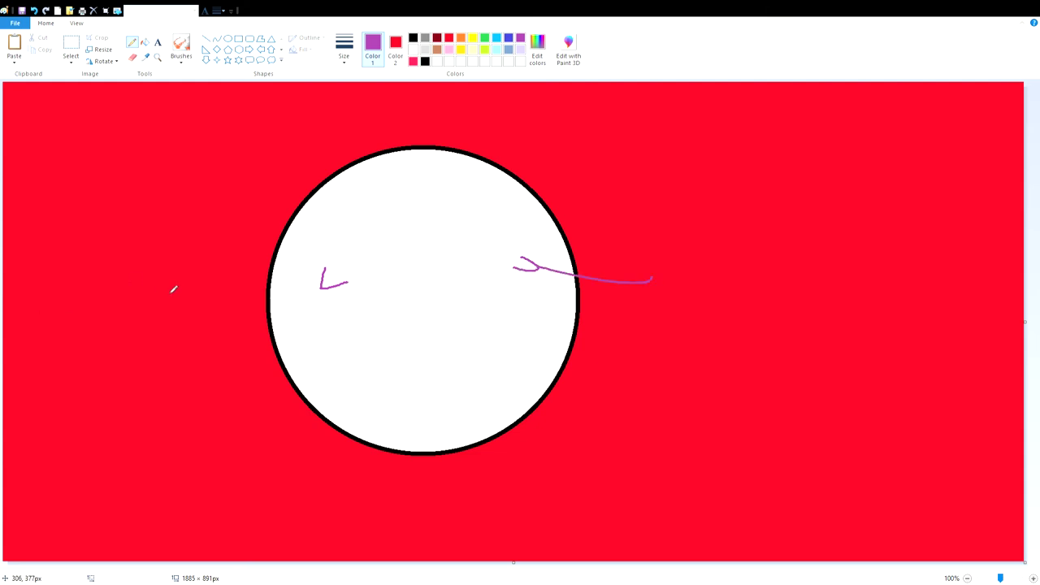
# Step: Extend both purple arms to a large curved body with a small head right of the white circle, and fill it purple
pyautogui.moveTo(320, 287)
pyautogui.mouseDown()
pyautogui.moveTo(411, 429)
pyautogui.moveTo(593, 376)
pyautogui.moveTo(646, 320)
pyautogui.moveTo(751, 331)
pyautogui.mouseUp()
pyautogui.moveTo(648, 281)
pyautogui.mouseDown()
pyautogui.moveTo(748, 281)
pyautogui.moveTo(773, 406)
pyautogui.moveTo(952, 430)
pyautogui.moveTo(927, 227)
pyautogui.moveTo(850, 240)
pyautogui.moveTo(745, 280)
pyautogui.moveTo(717, 277)
pyautogui.mouseUp()
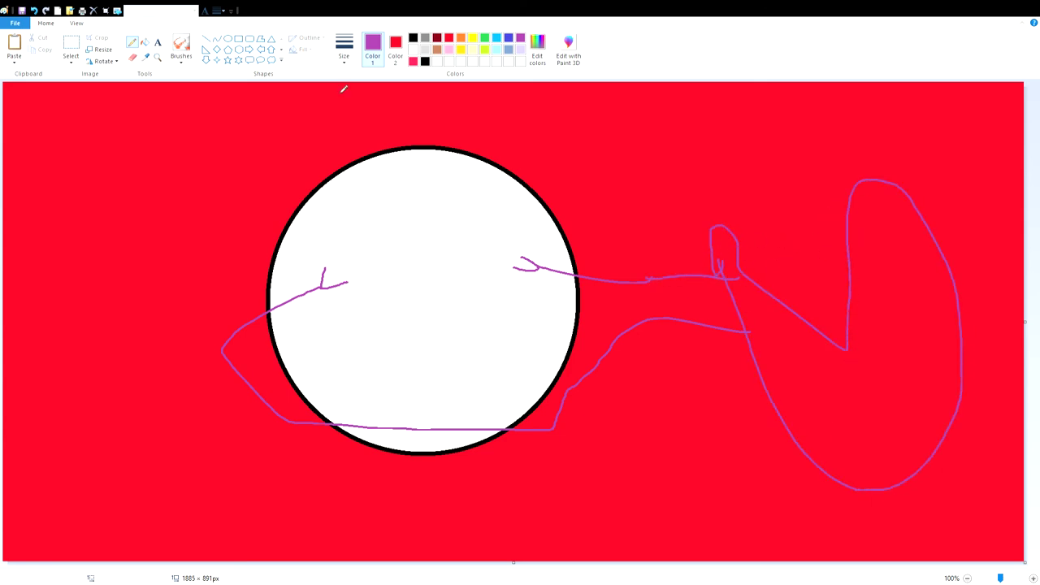
pyautogui.click(144, 42)
pyautogui.click(733, 352)
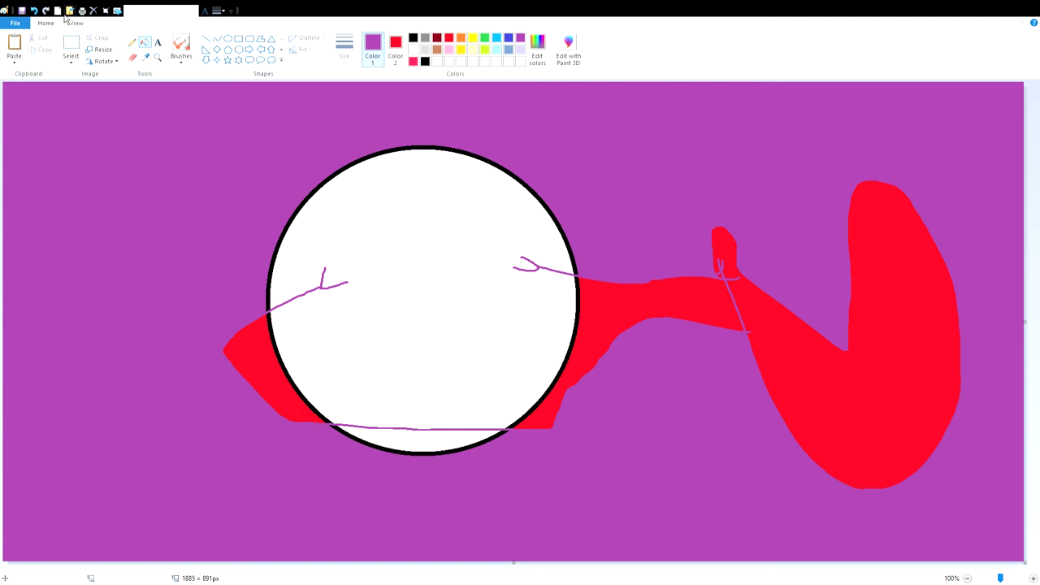
pyautogui.click(33, 10)
pyautogui.click(773, 387)
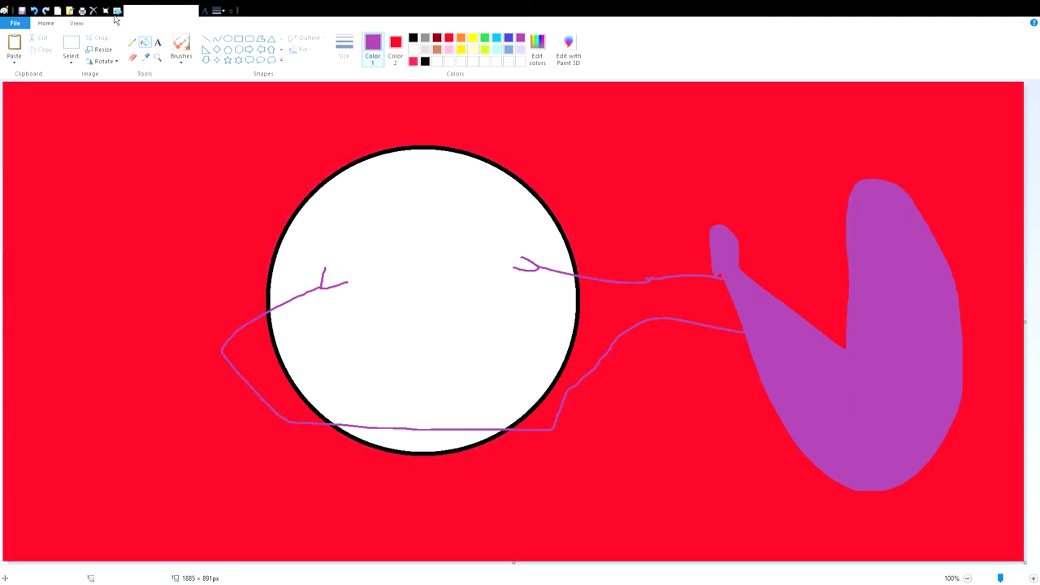
# Step: Select the clawed white circle, place it over the purple body squeezed to a 234 by 477 px selection, and undo a crop
pyautogui.click(71, 45)
pyautogui.moveTo(107, 130); pyautogui.dragTo(592, 565)
pyautogui.moveTo(525, 350); pyautogui.dragTo(517, 487)
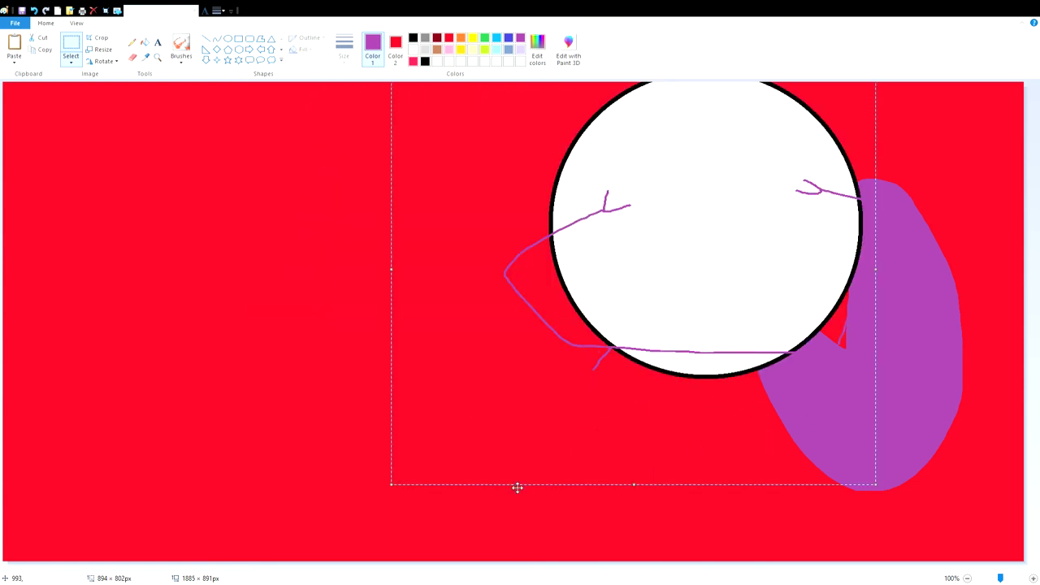
pyautogui.moveTo(406, 489); pyautogui.dragTo(807, 375)
pyautogui.click(105, 10)
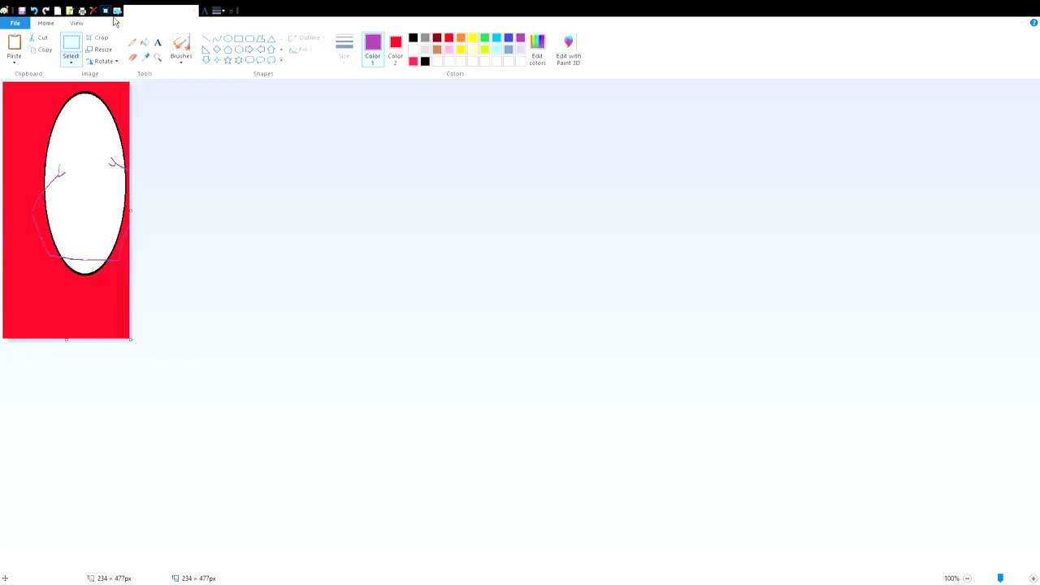
pyautogui.click(33, 10)
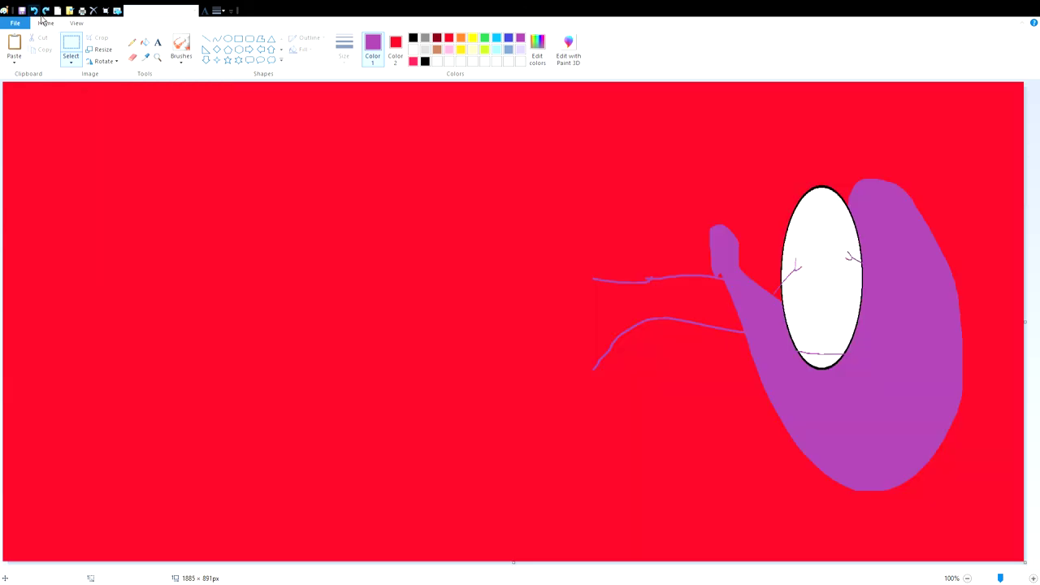
# Step: Cover the purple creature and the squeezed circle with a solid purple ellipse about 947 by 740 px
pyautogui.click(228, 38)
pyautogui.click(395, 51)
pyautogui.click(521, 39)
pyautogui.moveTo(883, 417); pyautogui.dragTo(697, 152)
pyautogui.moveTo(485, 134)
pyautogui.mouseDown()
pyautogui.moveTo(937, 502)
pyautogui.moveTo(1025, 557)
pyautogui.moveTo(994, 520)
pyautogui.moveTo(998, 533)
pyautogui.mouseUp()
# Step: Outline a large rounded shape in light grey at the canvas's upper-left corner, with a second line up to the top edge
pyautogui.click(132, 42)
pyautogui.click(378, 52)
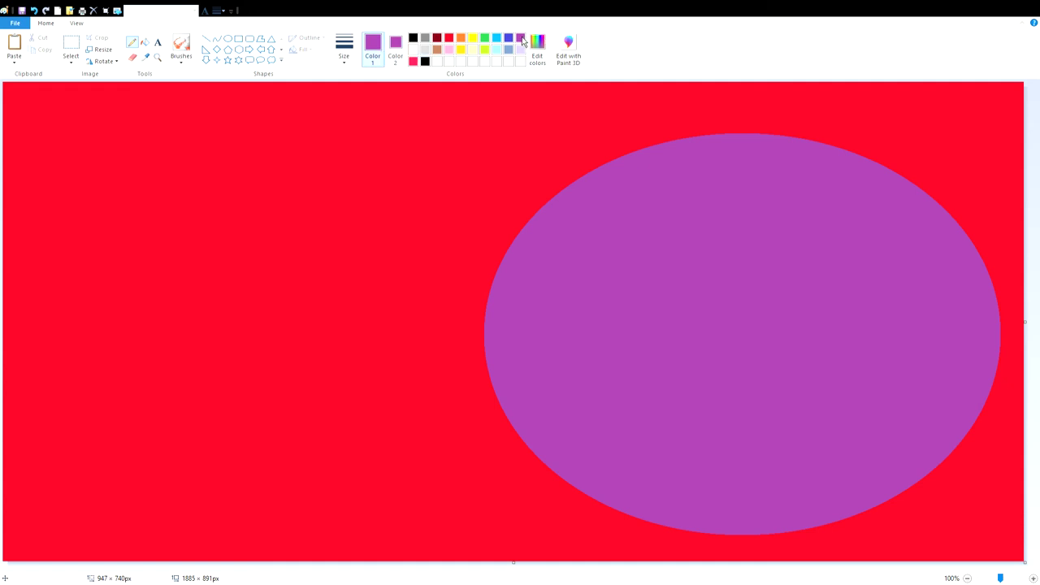
pyautogui.click(436, 60)
pyautogui.moveTo(302, 167); pyautogui.dragTo(277, 8)
pyautogui.moveTo(303, 168)
pyautogui.mouseDown()
pyautogui.moveTo(357, 161)
pyautogui.moveTo(276, 323)
pyautogui.moveTo(1, 311)
pyautogui.mouseUp()
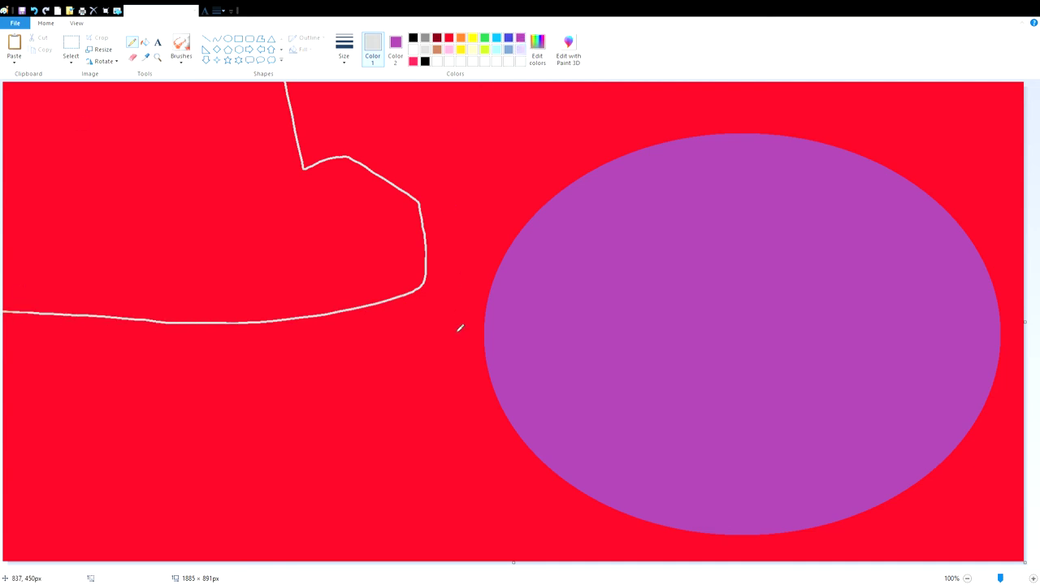
pyautogui.moveTo(421, 224); pyautogui.dragTo(396, 10)
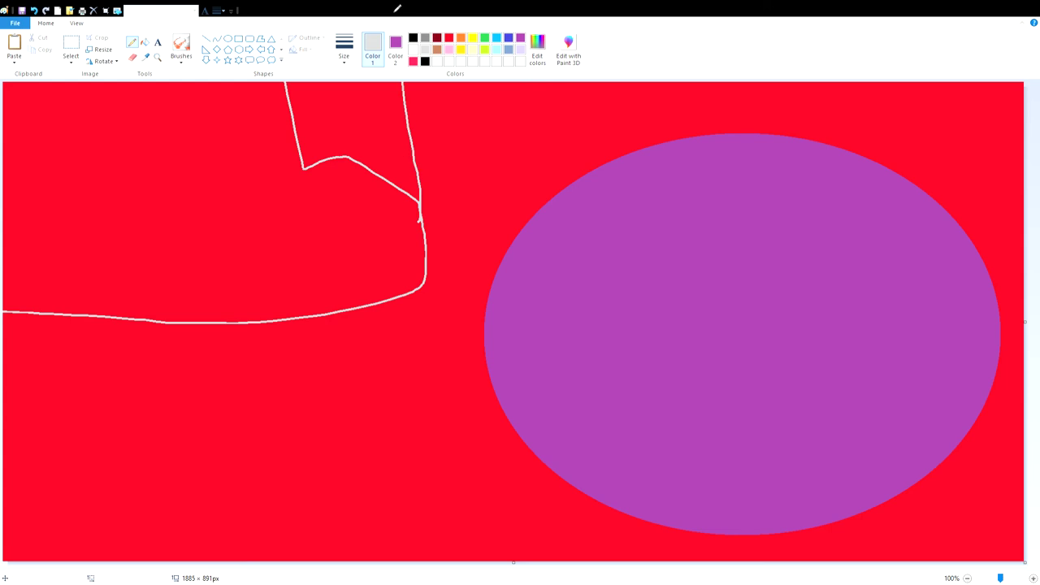
# Step: Fill both parts of the outlined upper-left shape with light grey
pyautogui.click(143, 42)
pyautogui.click(245, 197)
pyautogui.click(327, 116)
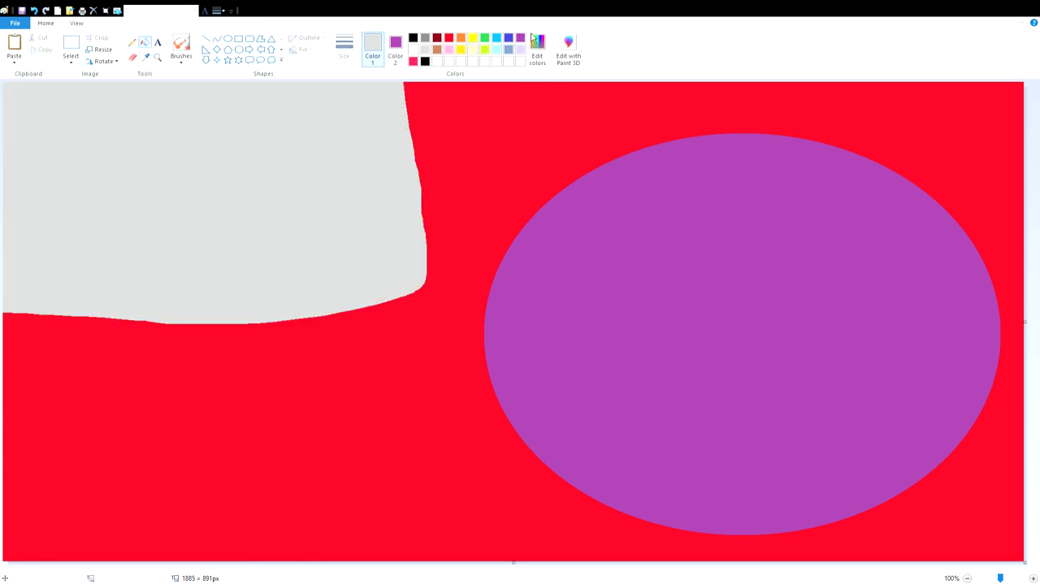
# Step: Outline a thin brown limb-like shape beneath the light grey shape and undo a brown fill of the surrounding background
pyautogui.click(437, 49)
pyautogui.click(132, 42)
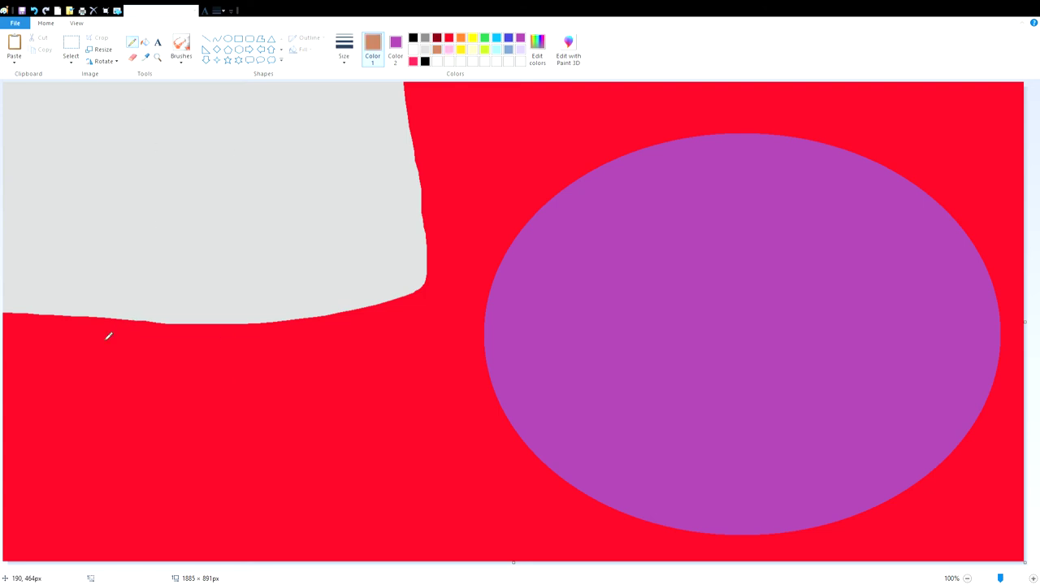
pyautogui.moveTo(95, 321)
pyautogui.mouseDown()
pyautogui.moveTo(104, 425)
pyautogui.moveTo(371, 480)
pyautogui.moveTo(3, 467)
pyautogui.mouseUp()
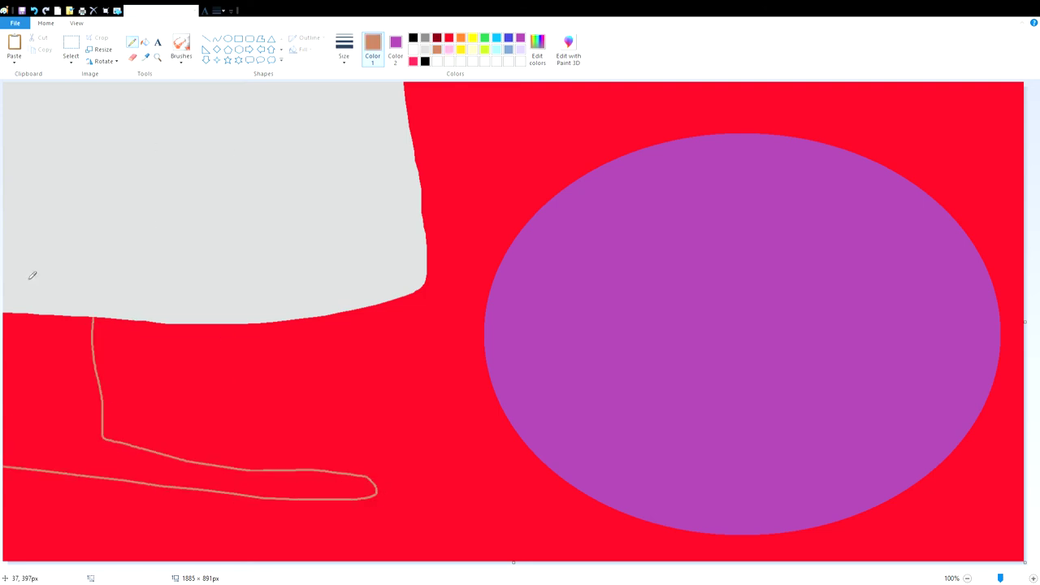
pyautogui.click(145, 43)
pyautogui.click(476, 86)
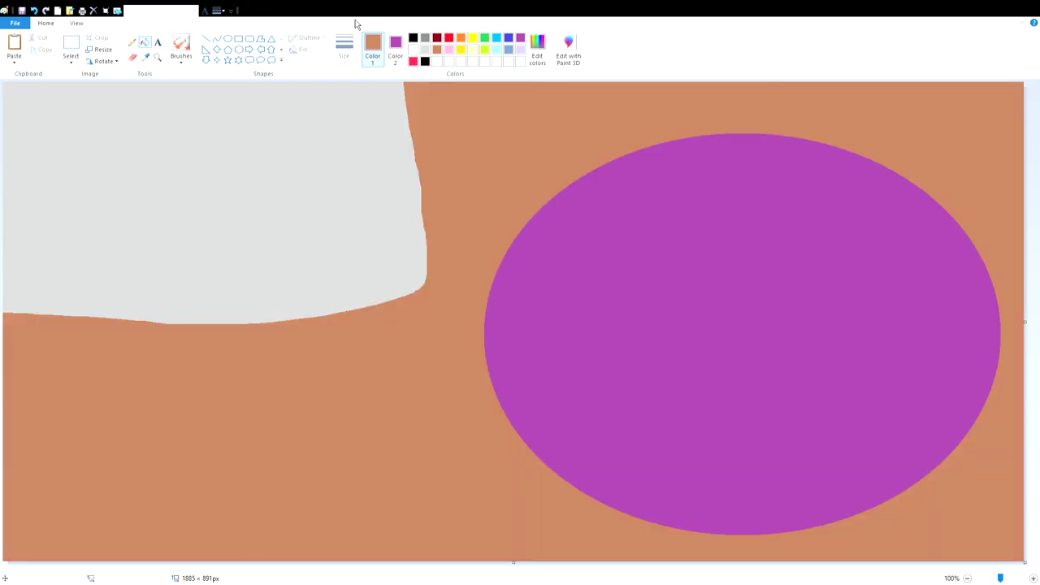
pyautogui.click(33, 10)
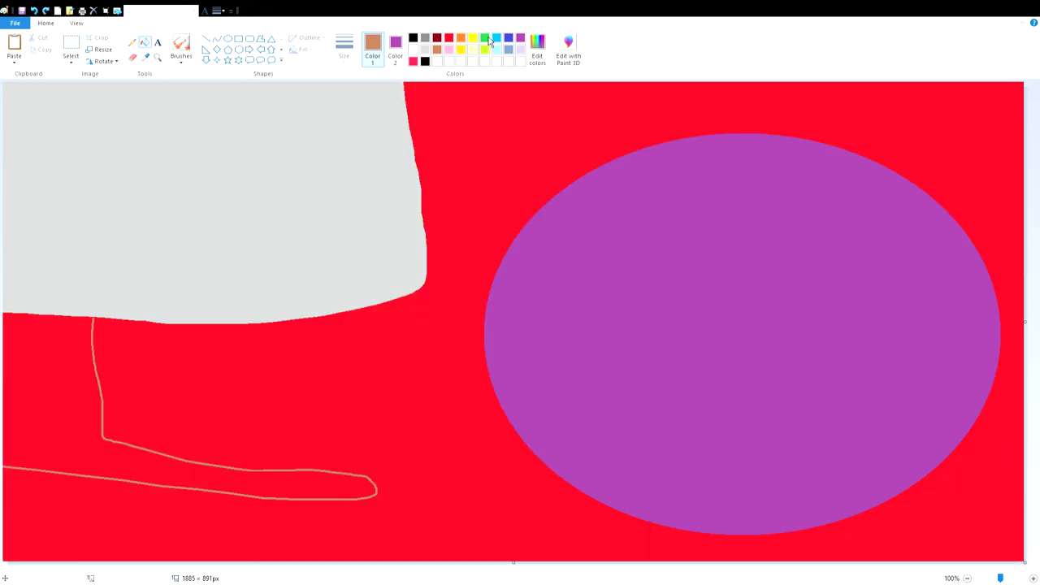
# Step: Recolour the light grey upper-left shape dark red and finally red so it merges with the background
pyautogui.click(436, 38)
pyautogui.click(225, 123)
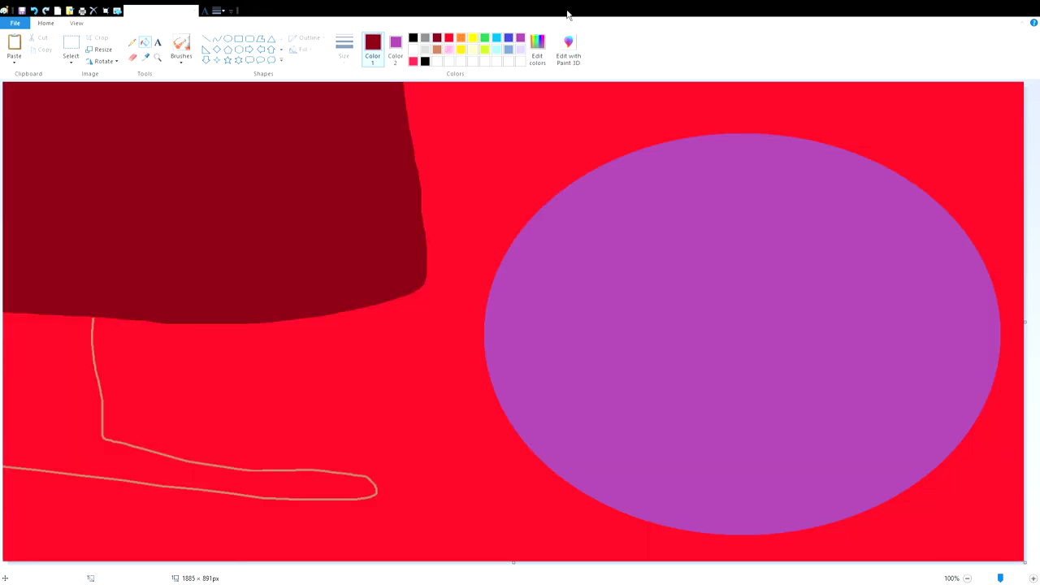
pyautogui.click(449, 38)
pyautogui.click(362, 177)
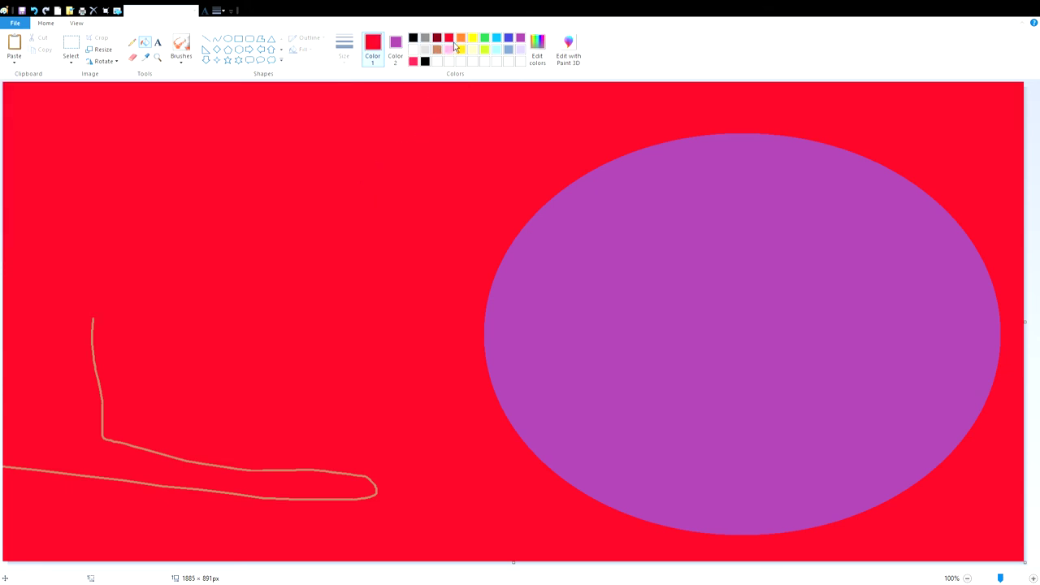
# Step: Cover the brown outline with a solid brown ellipse about 758 by 559 px and fill that ellipse with red
pyautogui.click(395, 45)
pyautogui.click(436, 49)
pyautogui.click(228, 39)
pyautogui.moveTo(415, 251)
pyautogui.mouseDown()
pyautogui.moveTo(4, 560)
pyautogui.moveTo(8, 546)
pyautogui.mouseUp()
pyautogui.moveTo(229, 497); pyautogui.dragTo(258, 499)
pyautogui.click(143, 41)
pyautogui.click(449, 38)
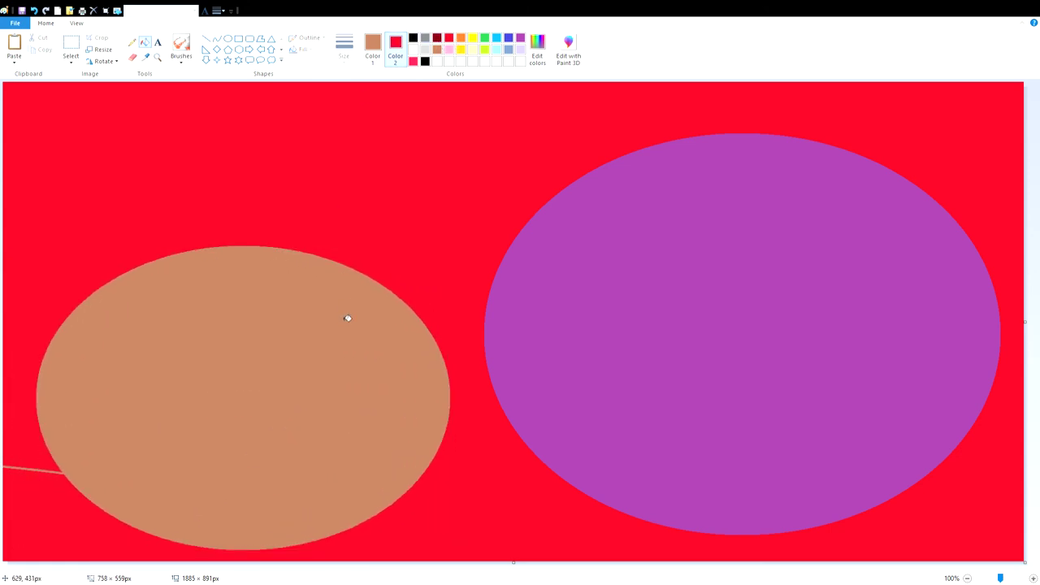
pyautogui.rightClick(345, 317)
# Step: Create a tall solid brown ellipse about 371 by 609 px at the canvas's left side
pyautogui.click(228, 38)
pyautogui.moveTo(292, 150); pyautogui.dragTo(89, 478)
pyautogui.click(145, 41)
pyautogui.click(191, 244)
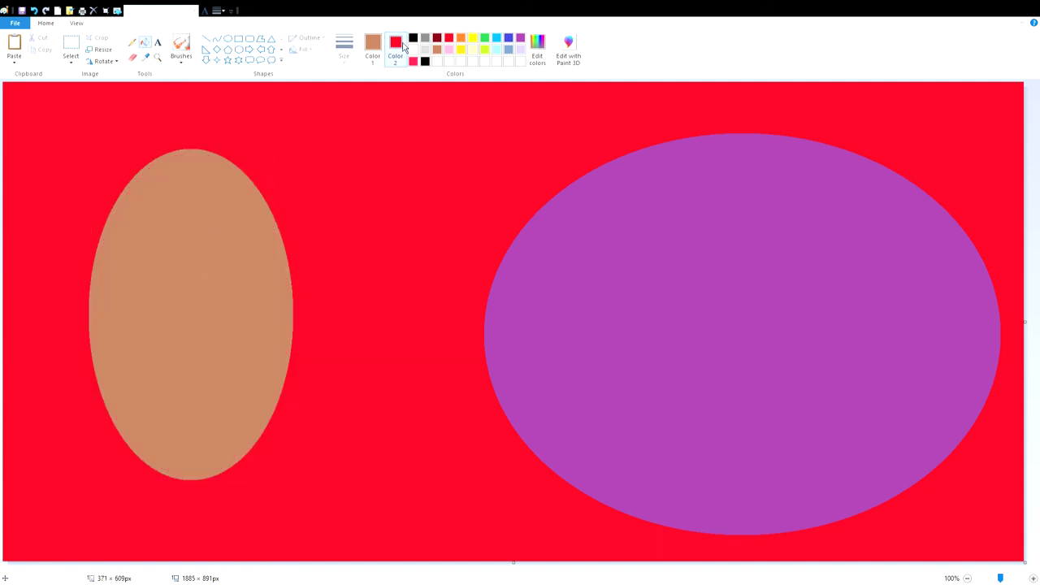
# Step: Draw five freehand brown lines from the tall brown ellipse into the large purple ellipse
pyautogui.rightClick(437, 49)
pyautogui.click(132, 41)
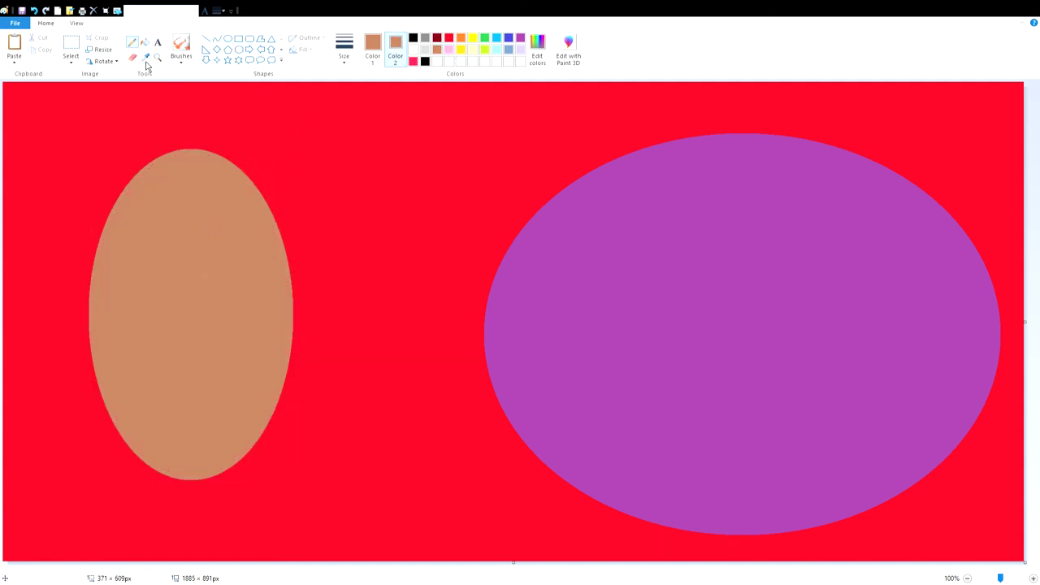
pyautogui.moveTo(257, 185); pyautogui.dragTo(571, 269)
pyautogui.moveTo(278, 400); pyautogui.dragTo(679, 406)
pyautogui.moveTo(292, 329); pyautogui.dragTo(648, 313)
pyautogui.moveTo(292, 300); pyautogui.dragTo(673, 291)
pyautogui.moveTo(255, 443)
pyautogui.mouseDown()
pyautogui.moveTo(538, 447)
pyautogui.moveTo(659, 464)
pyautogui.mouseUp()
# Step: Recolour the large purple ellipse light grey and finally brown to match the tall ellipse
pyautogui.click(145, 44)
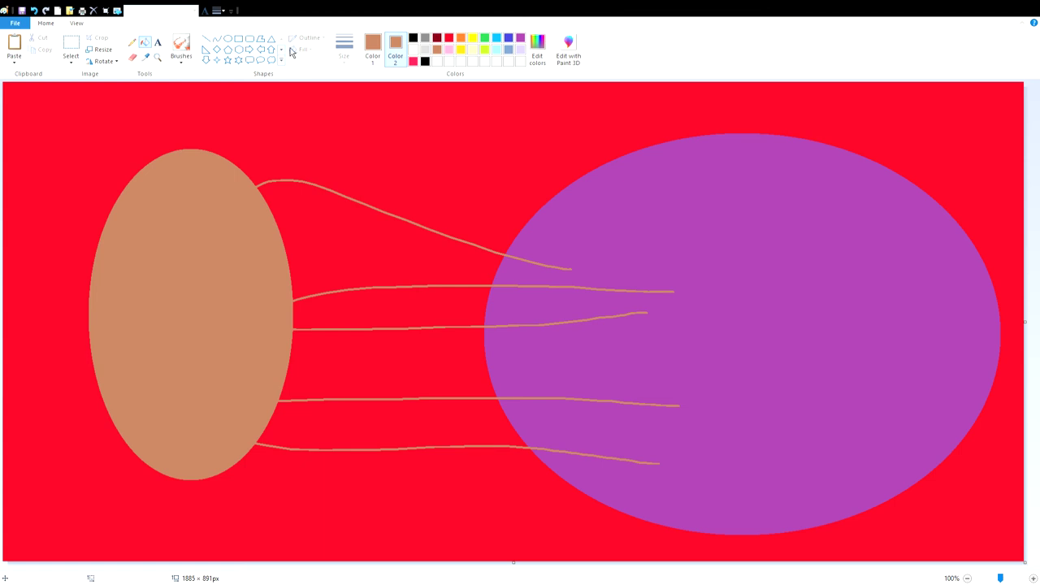
pyautogui.click(371, 43)
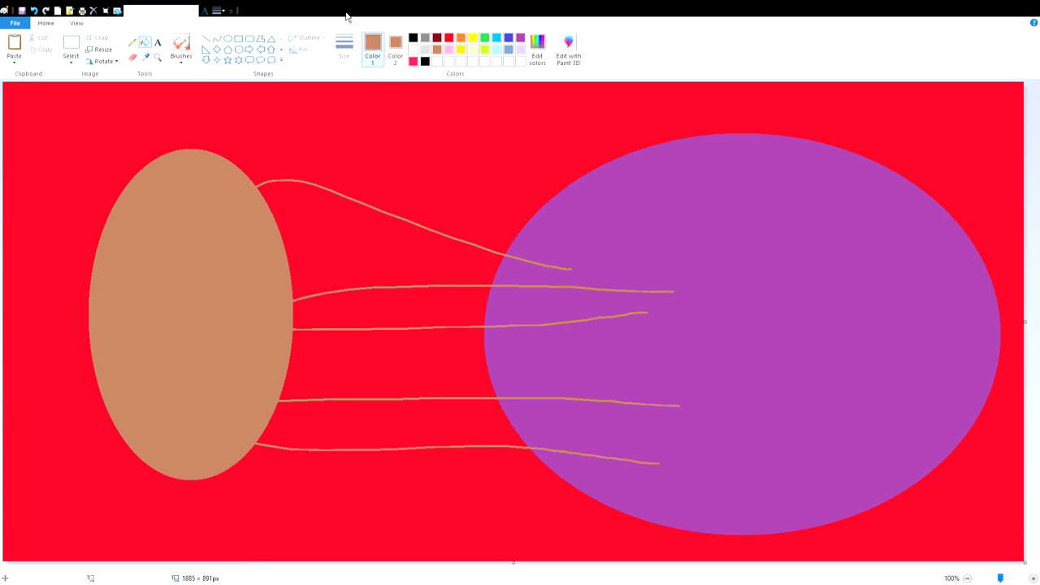
pyautogui.click(424, 49)
pyautogui.click(620, 188)
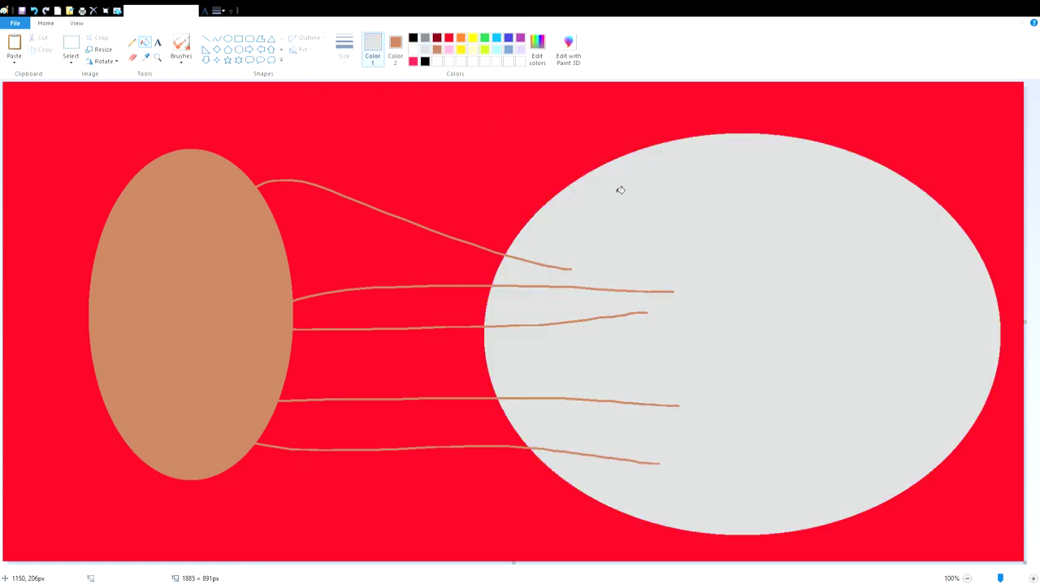
pyautogui.rightClick(610, 171)
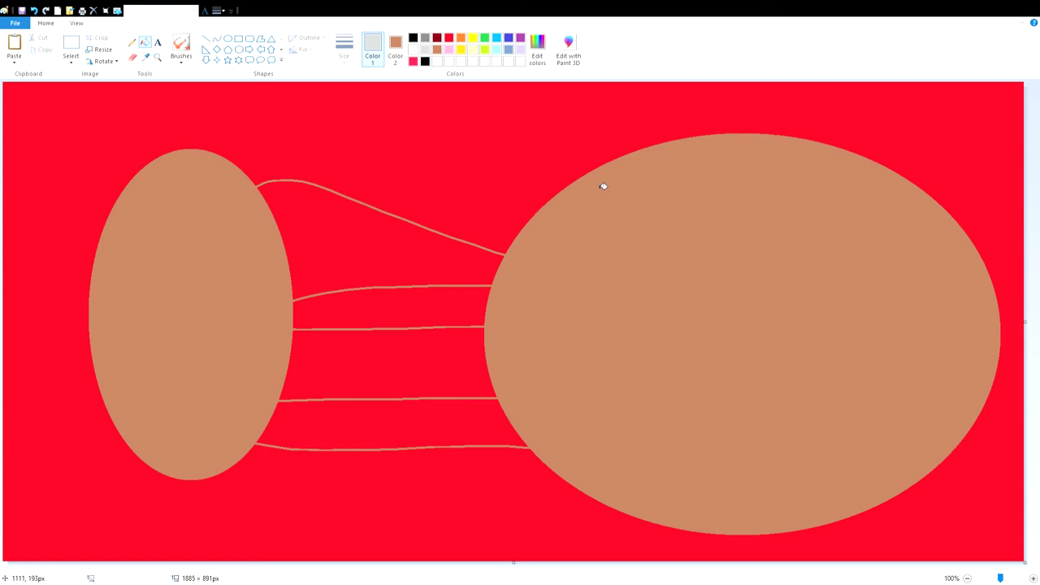
# Step: Shift the two brown ellipses and their connecting lines around as one 1821 by 816 px selection, using red as the background colour
pyautogui.click(74, 53)
pyautogui.click(395, 47)
pyautogui.click(448, 38)
pyautogui.moveTo(37, 122); pyautogui.dragTo(1028, 566)
pyautogui.moveTo(962, 483); pyautogui.dragTo(956, 483)
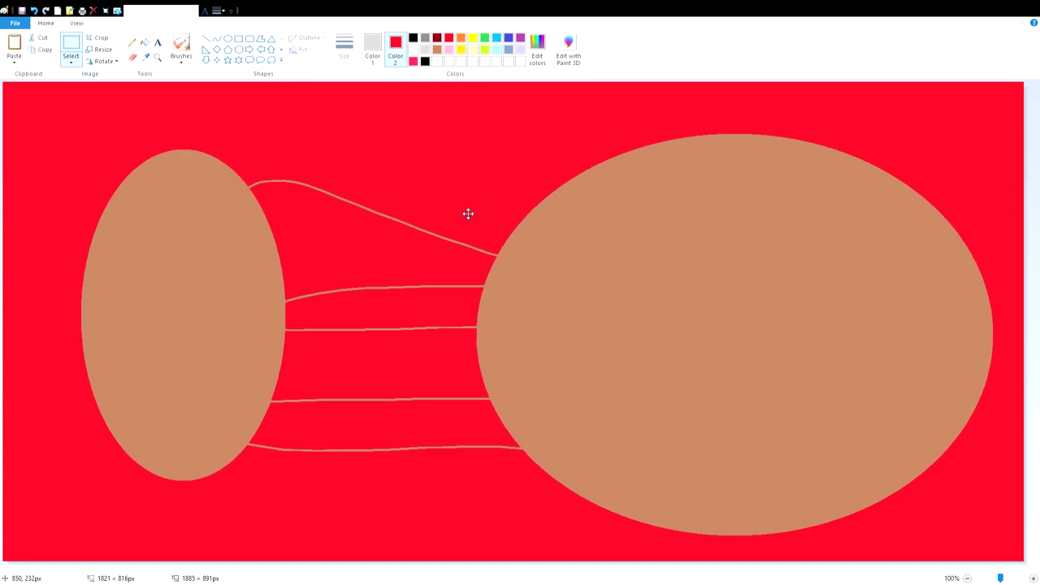
pyautogui.moveTo(466, 211); pyautogui.dragTo(457, 230)
pyautogui.hotkey('ctrl', 'z')
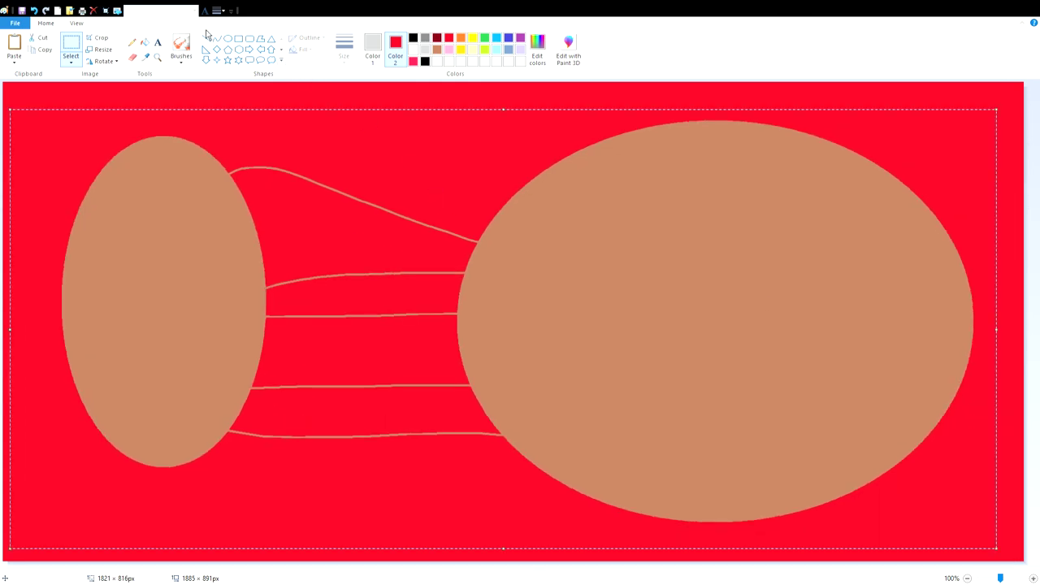
pyautogui.hotkey('ctrl', 'z')
pyautogui.click(127, 113)
# Step: Delete the tall brown ellipse and the nearby line ends within a selection about 523 by 762 px
pyautogui.moveTo(37, 107); pyautogui.dragTo(312, 543)
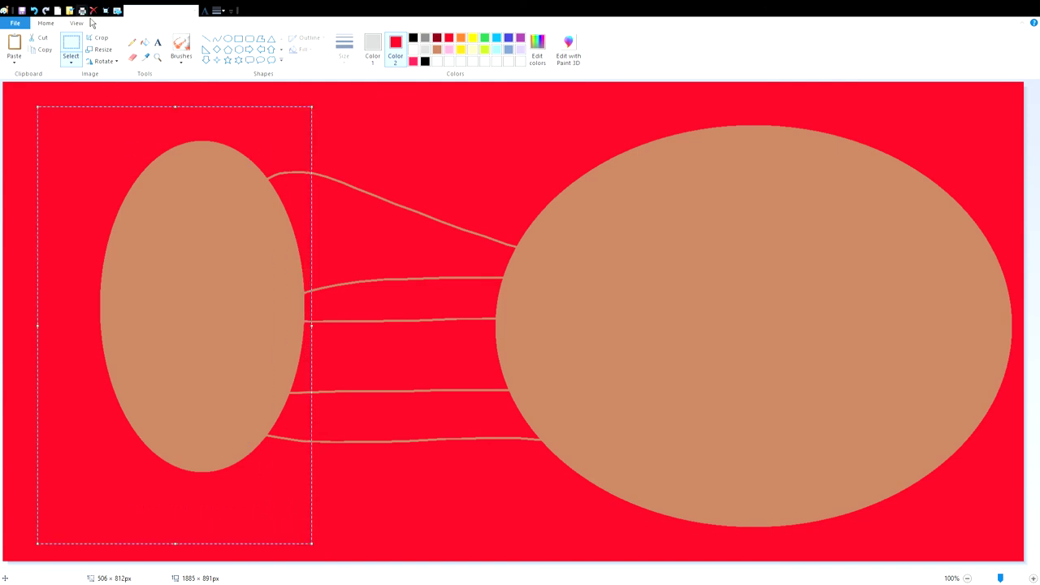
pyautogui.press('Escape')
pyautogui.moveTo(69, 87); pyautogui.dragTo(105, 236)
pyautogui.moveTo(61, 128); pyautogui.dragTo(343, 538)
pyautogui.click(93, 11)
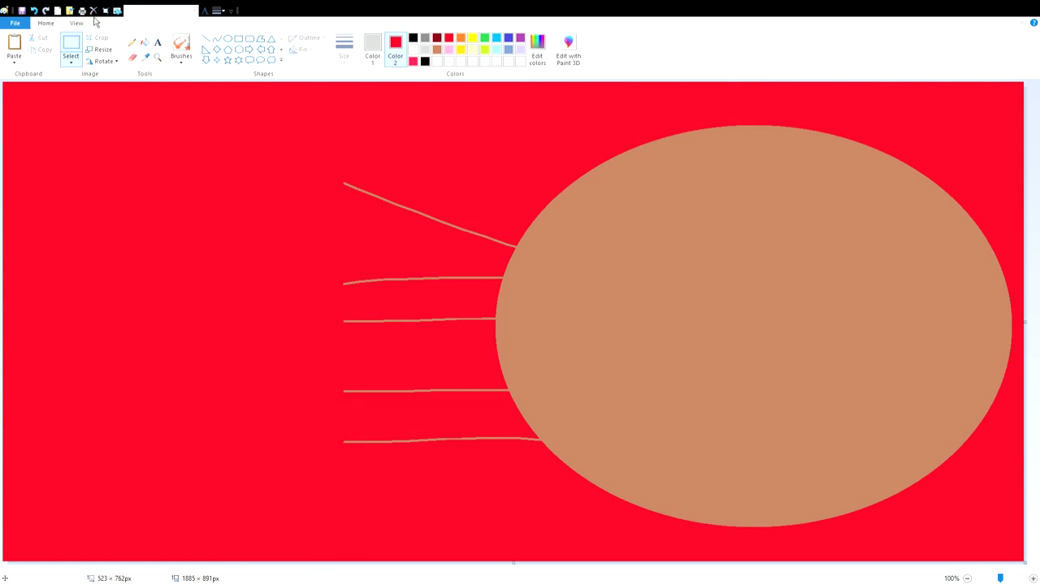
pyautogui.click(228, 38)
pyautogui.click(372, 47)
pyautogui.click(425, 62)
pyautogui.click(395, 49)
pyautogui.click(413, 50)
pyautogui.moveTo(65, 266)
pyautogui.mouseDown()
pyautogui.moveTo(141, 381)
pyautogui.moveTo(174, 528)
pyautogui.mouseUp()
pyautogui.moveTo(161, 480)
pyautogui.mouseDown()
pyautogui.moveTo(266, 410)
pyautogui.moveTo(274, 388)
pyautogui.mouseUp()
pyautogui.moveTo(195, 432); pyautogui.dragTo(7, 410)
pyautogui.moveTo(213, 291); pyautogui.dragTo(38, 562)
pyautogui.click(71, 48)
# Step: Fill the remaining large brown ellipse and its attached lines with red to clear the canvas
pyautogui.click(449, 37)
pyautogui.click(145, 41)
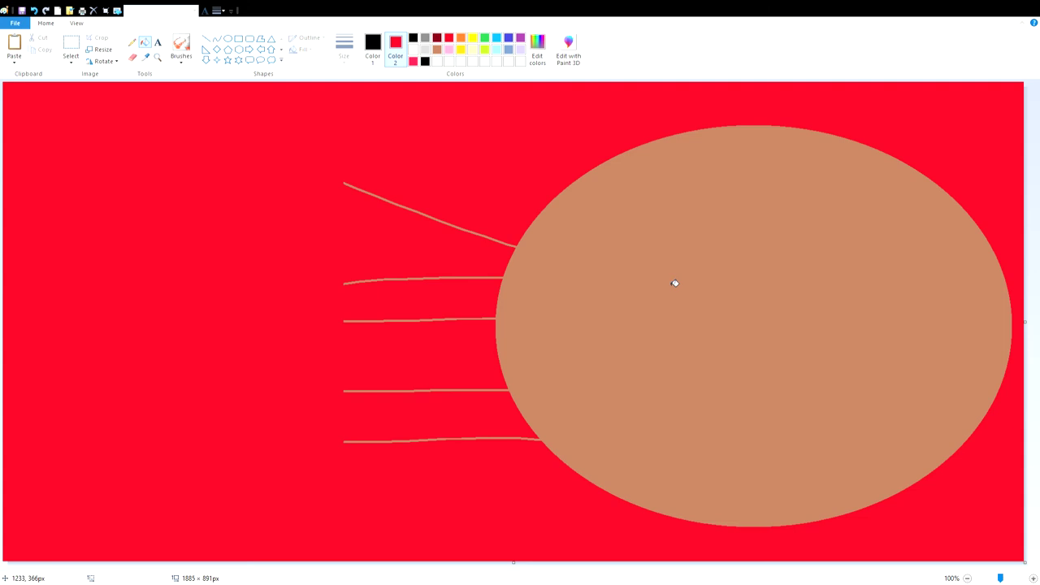
pyautogui.rightClick(674, 282)
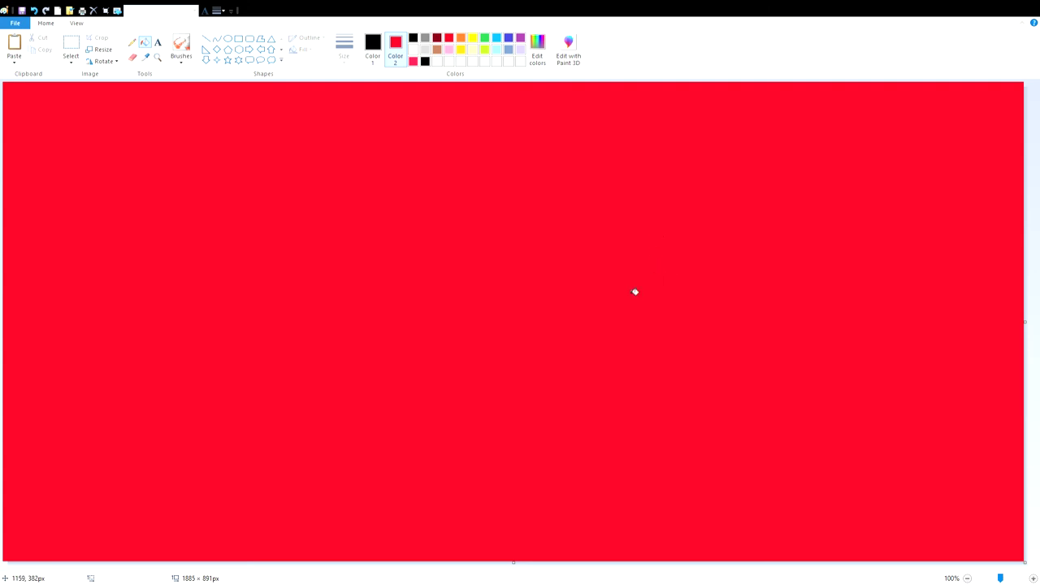
# Step: Draw a dark red heart with a black outline, about 667 by 639 px, near the canvas's centre
pyautogui.click(282, 49)
pyautogui.click(206, 60)
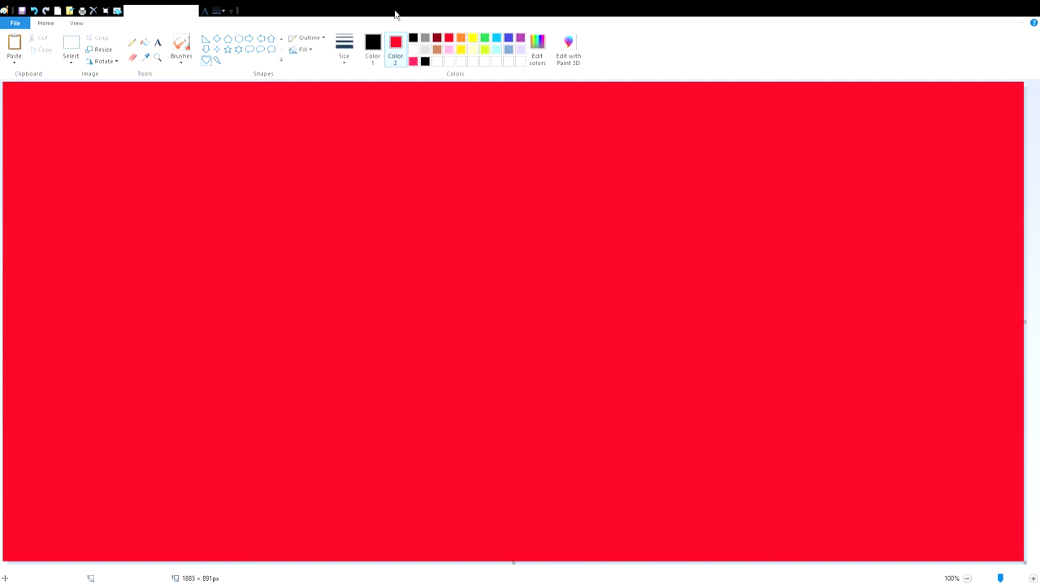
pyautogui.click(437, 49)
pyautogui.moveTo(575, 319)
pyautogui.mouseDown()
pyautogui.moveTo(818, 504)
pyautogui.moveTo(826, 543)
pyautogui.moveTo(464, 199)
pyautogui.mouseUp()
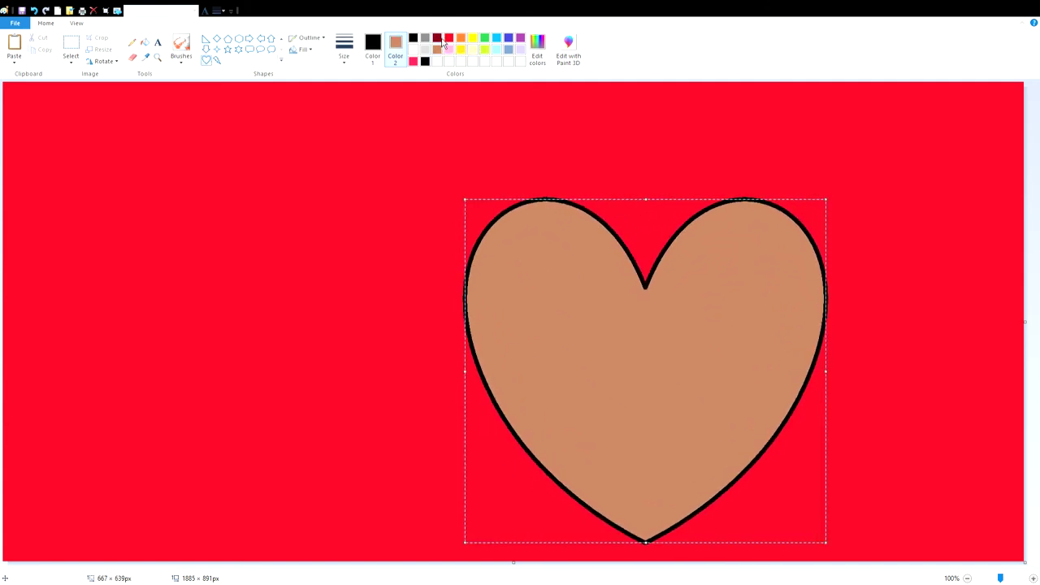
pyautogui.click(438, 38)
pyautogui.moveTo(691, 359); pyautogui.dragTo(642, 322)
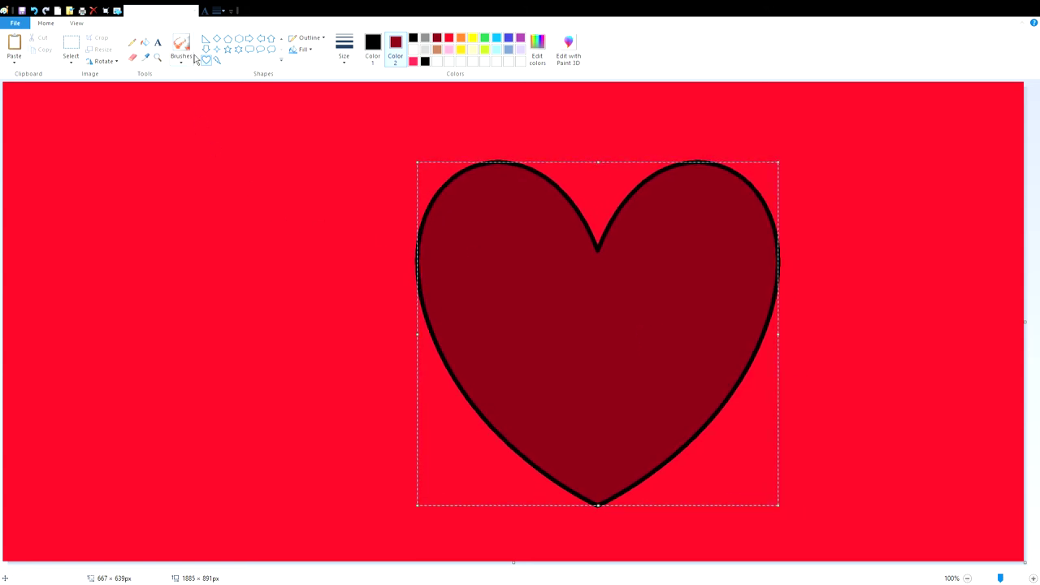
# Step: Draw five freehand black lines from the heart's outline out to the edges of the canvas
pyautogui.click(131, 41)
pyautogui.moveTo(470, 171); pyautogui.dragTo(420, 81)
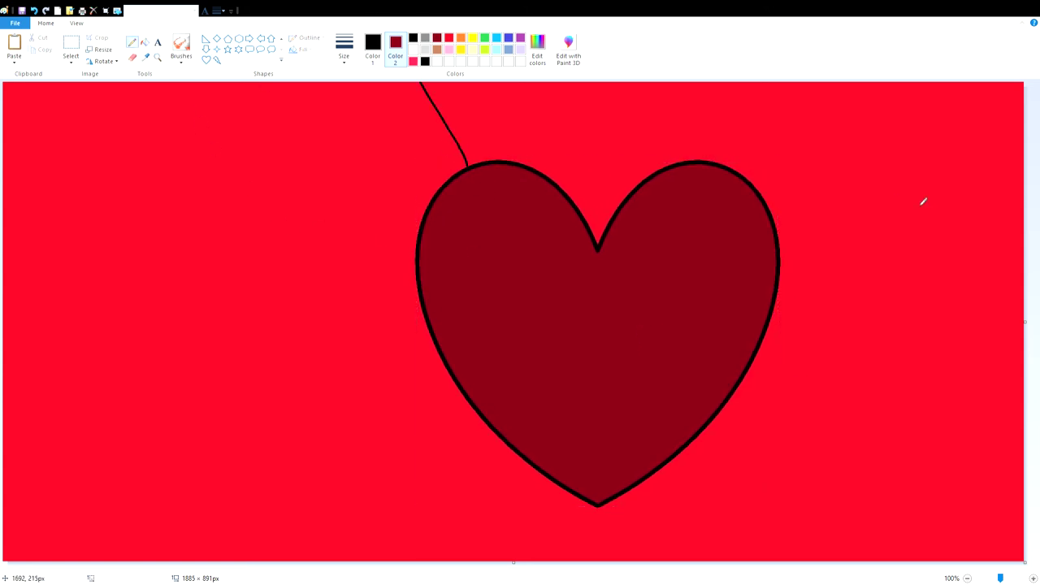
pyautogui.moveTo(736, 171); pyautogui.dragTo(754, 82)
pyautogui.moveTo(767, 312); pyautogui.dragTo(1023, 480)
pyautogui.moveTo(522, 456); pyautogui.dragTo(448, 560)
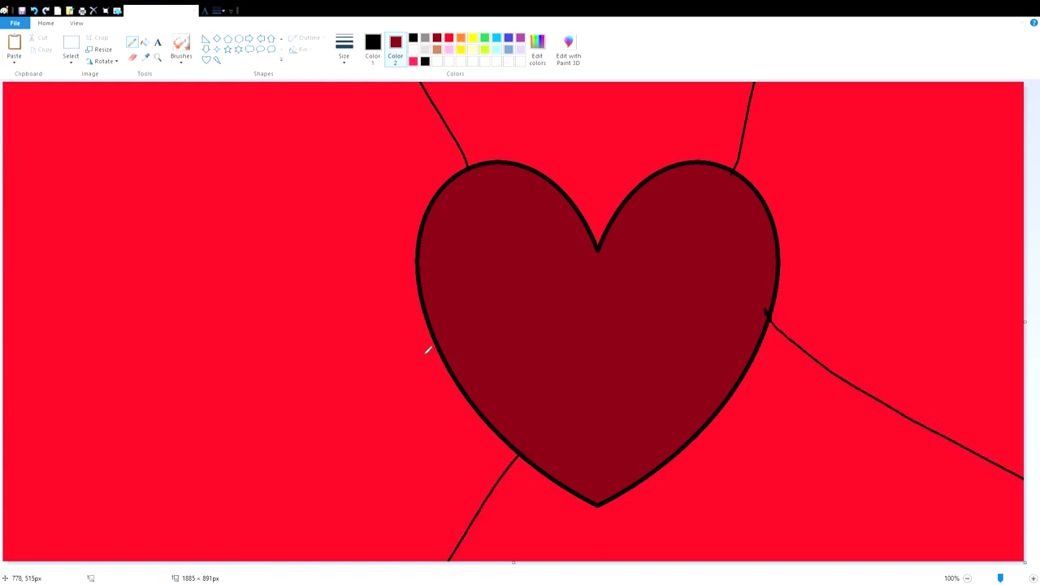
pyautogui.moveTo(419, 297)
pyautogui.mouseDown()
pyautogui.moveTo(197, 290)
pyautogui.moveTo(3, 249)
pyautogui.mouseUp()
# Step: Scribble a thin black figure in the heart's left half and add a small black-outlined white circle at its left edge
pyautogui.moveTo(502, 310); pyautogui.dragTo(494, 443)
pyautogui.click(416, 50)
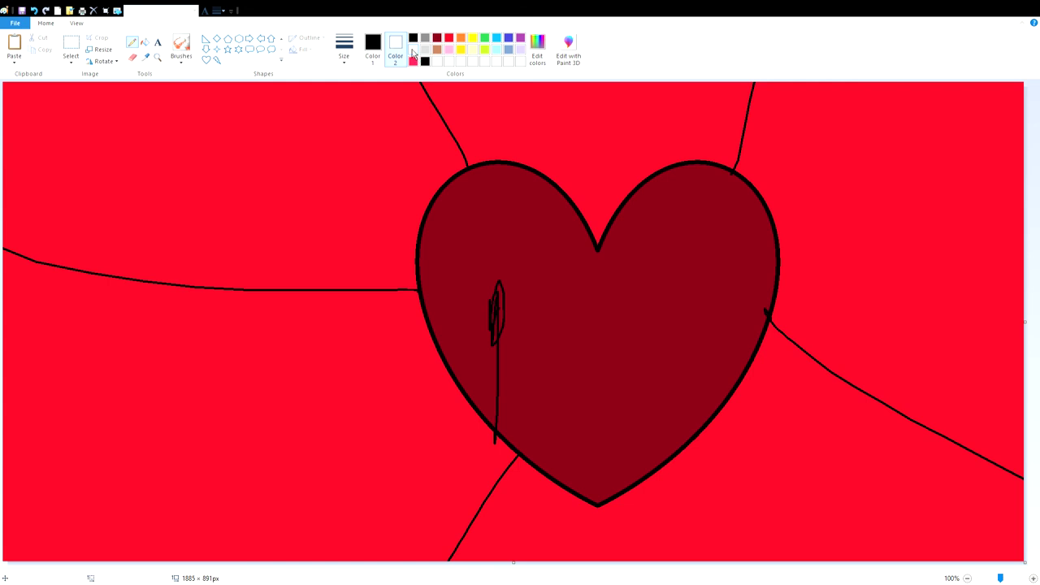
pyautogui.click(229, 38)
pyautogui.moveTo(460, 344)
pyautogui.mouseDown()
pyautogui.moveTo(491, 393)
pyautogui.moveTo(457, 370)
pyautogui.mouseUp()
pyautogui.click(476, 105)
# Step: Add a flat black-outlined pinkish-red ellipse about 750 by 193 px running off the left edge, with three small circles in it
pyautogui.click(437, 37)
pyautogui.moveTo(406, 323); pyautogui.dragTo(2, 427)
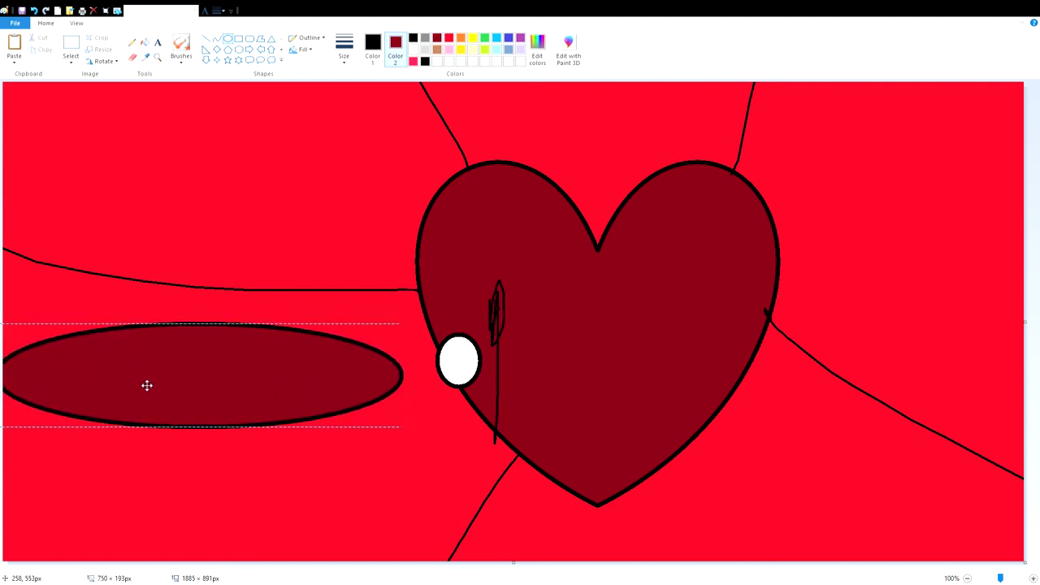
pyautogui.moveTo(153, 385); pyautogui.dragTo(115, 393)
pyautogui.click(451, 40)
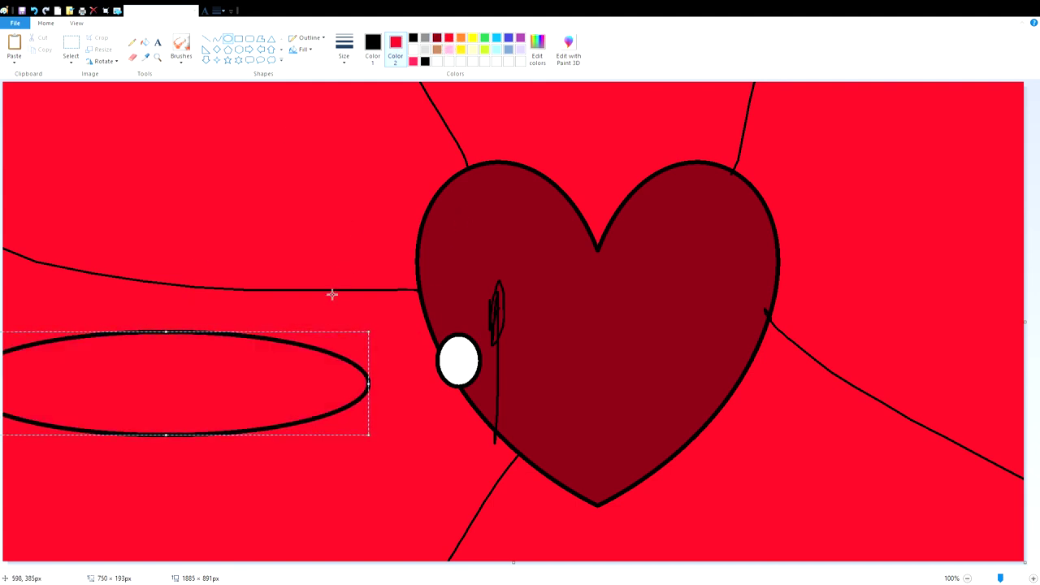
pyautogui.click(413, 62)
pyautogui.moveTo(403, 346)
pyautogui.mouseDown()
pyautogui.moveTo(360, 406)
pyautogui.moveTo(325, 429)
pyautogui.moveTo(279, 406)
pyautogui.moveTo(258, 416)
pyautogui.mouseUp()
pyautogui.moveTo(112, 342); pyautogui.dragTo(168, 400)
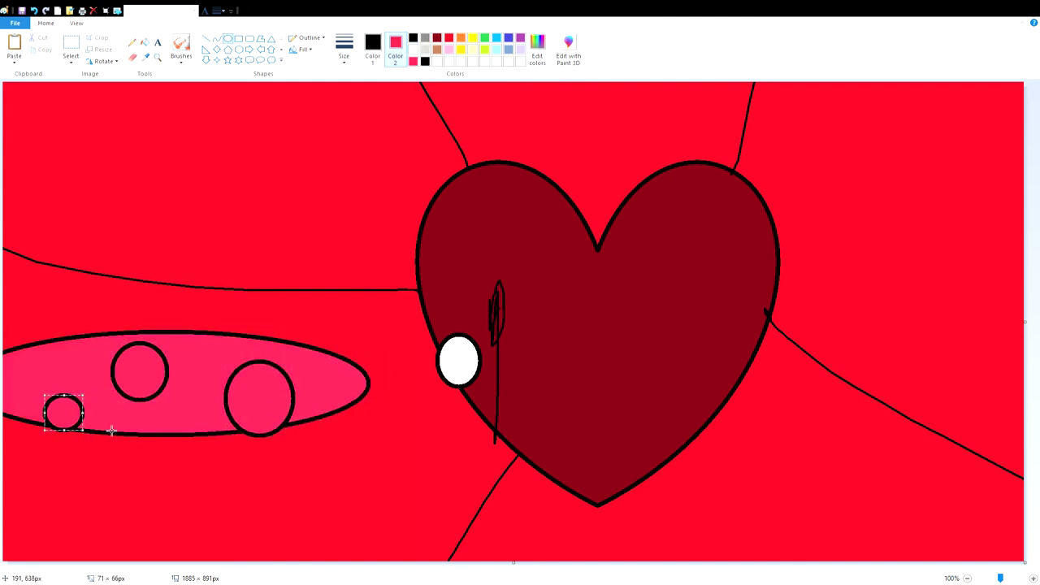
pyautogui.moveTo(316, 338); pyautogui.dragTo(506, 320)
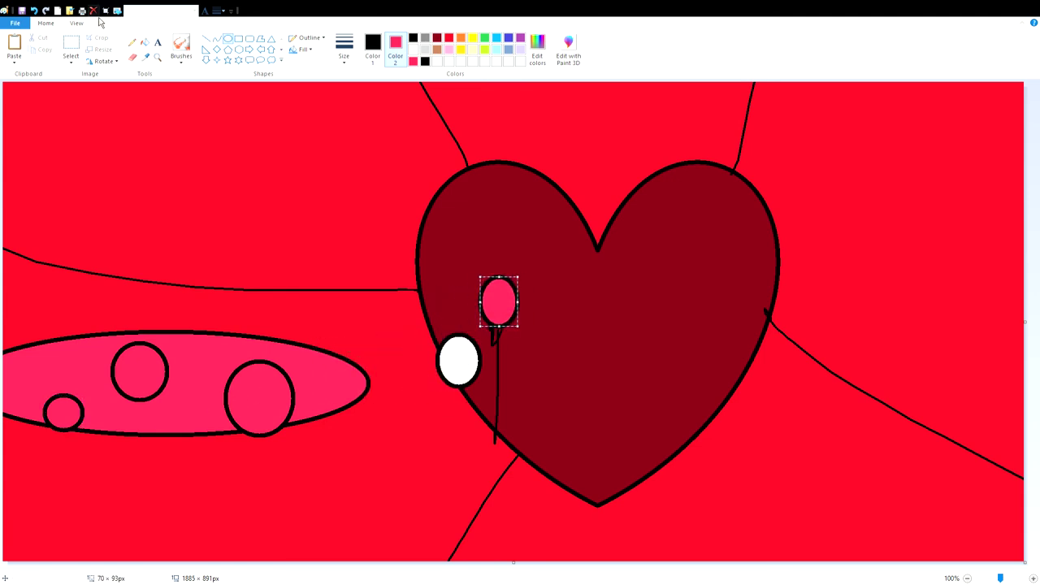
pyautogui.click(94, 10)
pyautogui.moveTo(301, 336)
pyautogui.mouseDown()
pyautogui.moveTo(354, 385)
pyautogui.moveTo(497, 319)
pyautogui.mouseUp()
pyautogui.click(93, 11)
pyautogui.moveTo(310, 321)
pyautogui.mouseDown()
pyautogui.moveTo(343, 373)
pyautogui.moveTo(378, 390)
pyautogui.moveTo(470, 380)
pyautogui.moveTo(494, 318)
pyautogui.mouseUp()
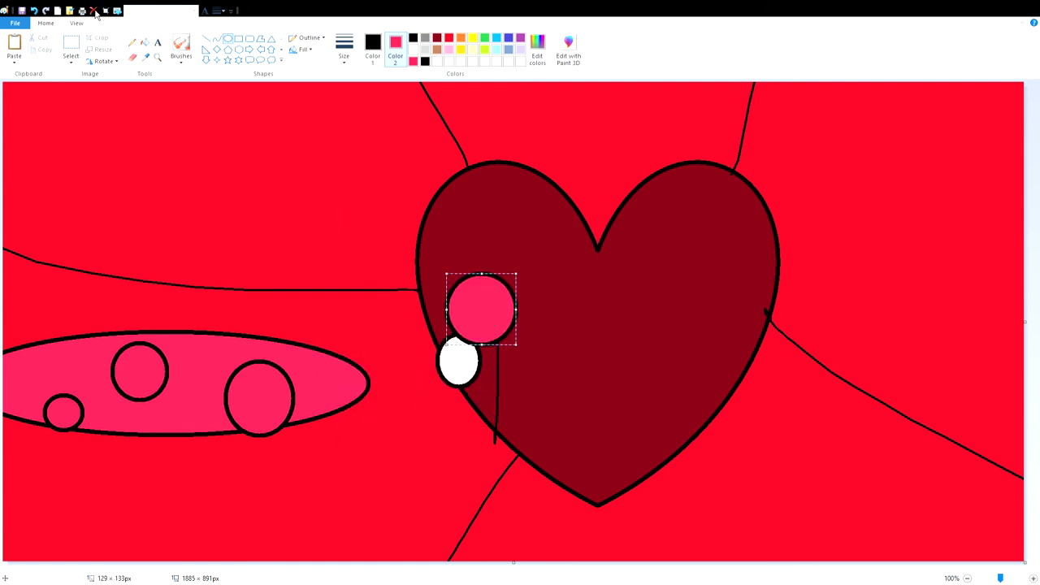
pyautogui.click(93, 11)
pyautogui.moveTo(249, 318)
pyautogui.mouseDown()
pyautogui.moveTo(290, 375)
pyautogui.moveTo(392, 405)
pyautogui.moveTo(398, 387)
pyautogui.mouseUp()
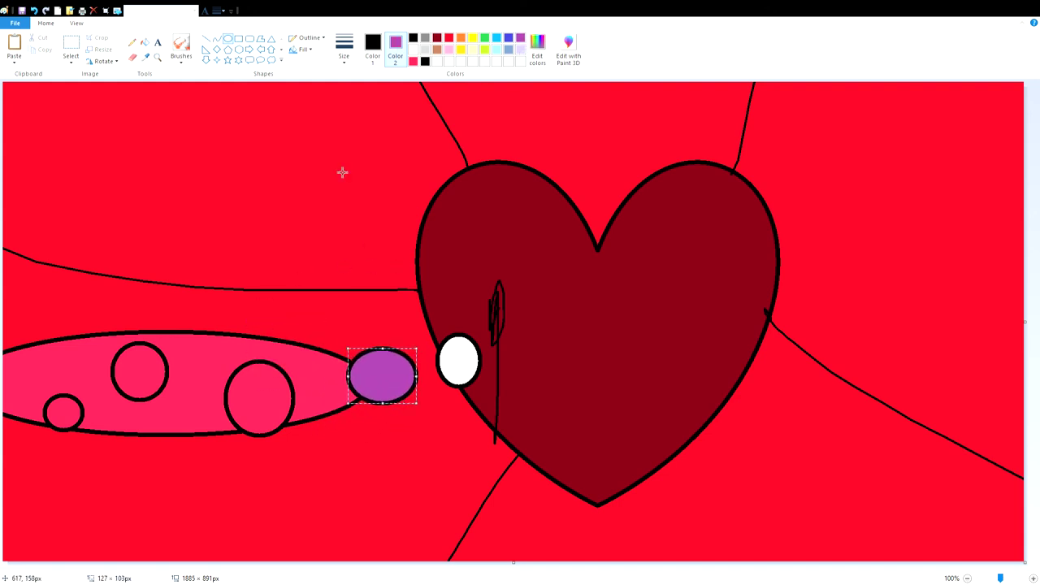
pyautogui.click(131, 42)
pyautogui.moveTo(428, 326); pyautogui.dragTo(378, 371)
pyautogui.click(33, 10)
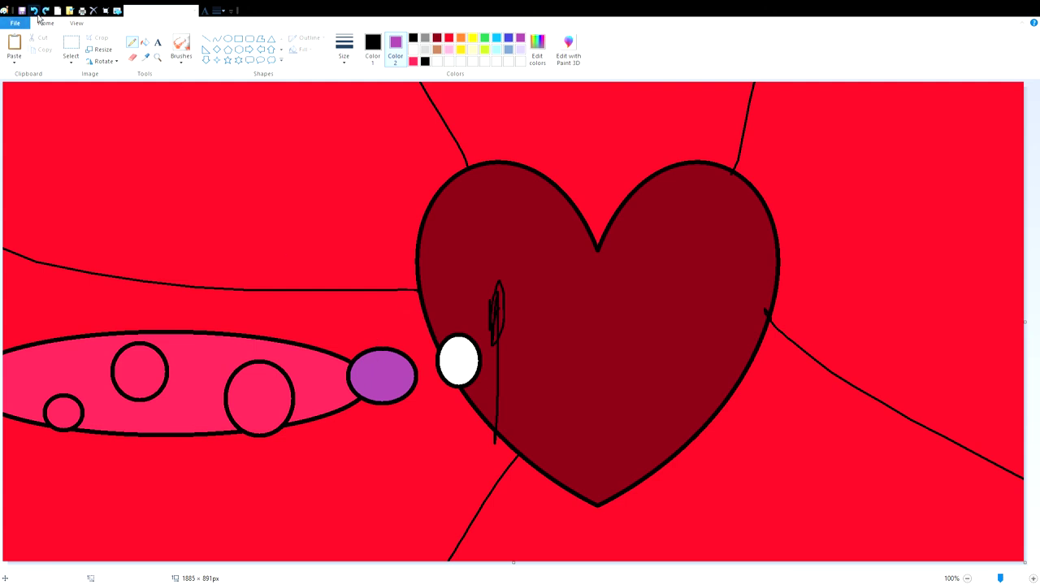
pyautogui.click(33, 11)
# Step: Place a black-outlined purple ellipse about 201 by 307 px above the flat pinkish-red ellipse, near the canvas's top edge
pyautogui.click(228, 38)
pyautogui.moveTo(247, 156); pyautogui.dragTo(358, 320)
pyautogui.moveTo(325, 221); pyautogui.dragTo(325, 161)
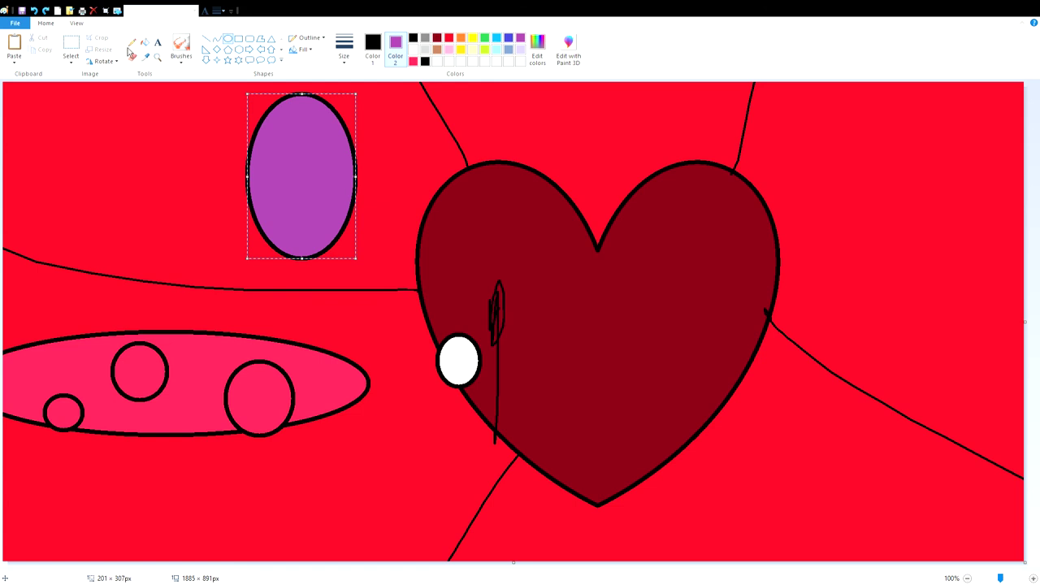
# Step: Draw black vein-like lines across the purple ellipse, meeting in a scribbled knot at its centre
pyautogui.click(133, 43)
pyautogui.moveTo(252, 151)
pyautogui.mouseDown()
pyautogui.moveTo(278, 162)
pyautogui.moveTo(336, 235)
pyautogui.mouseUp()
pyautogui.moveTo(271, 244)
pyautogui.mouseDown()
pyautogui.moveTo(304, 189)
pyautogui.moveTo(314, 126)
pyautogui.mouseUp()
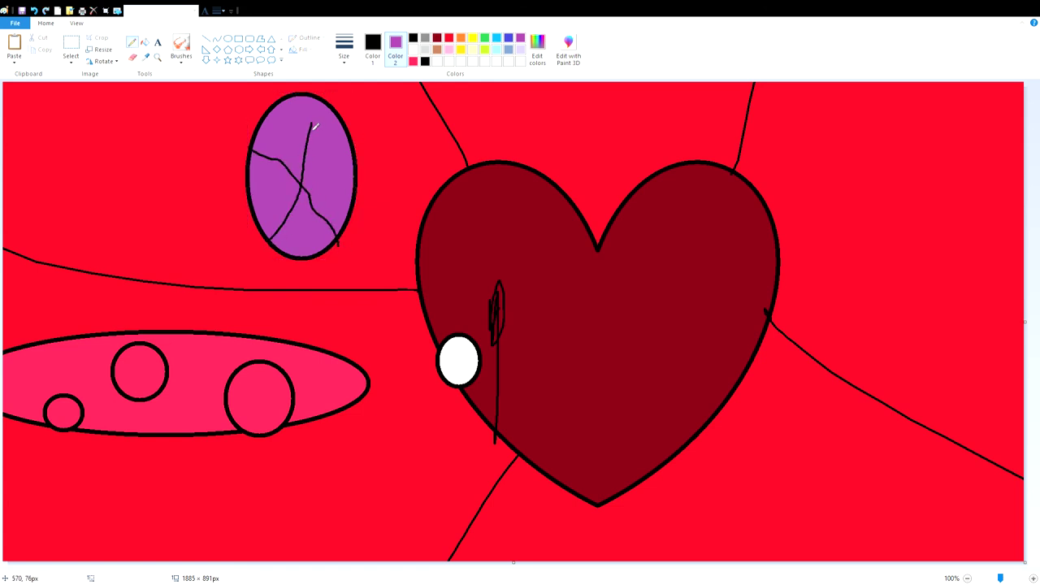
pyautogui.moveTo(306, 168)
pyautogui.mouseDown()
pyautogui.moveTo(301, 197)
pyautogui.moveTo(289, 169)
pyautogui.moveTo(325, 183)
pyautogui.moveTo(300, 201)
pyautogui.moveTo(255, 193)
pyautogui.moveTo(351, 177)
pyautogui.mouseUp()
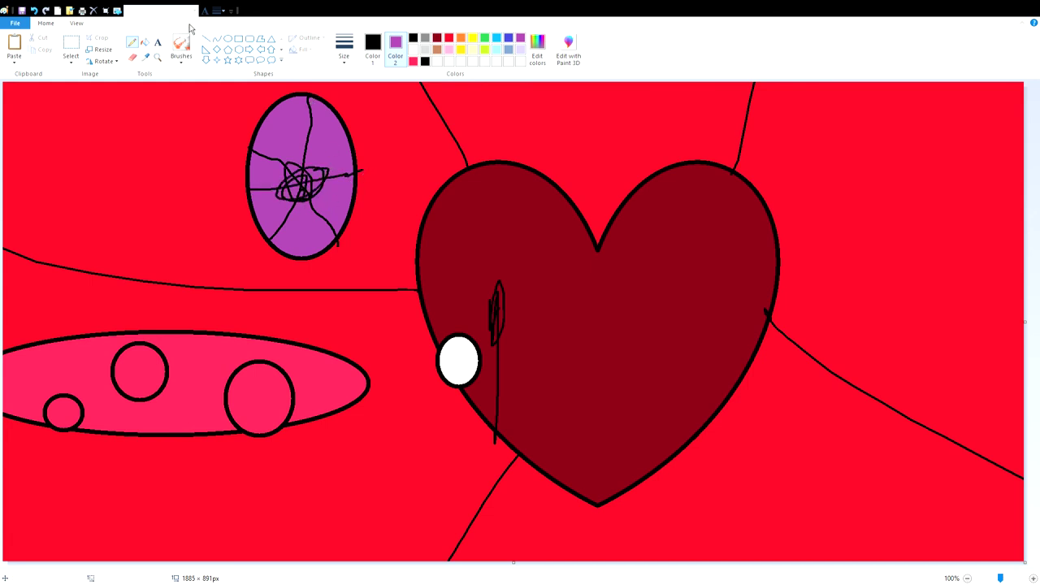
# Step: Recolour the purple ellipse's black outline and veins blue-gray with the fill tool
pyautogui.click(144, 42)
pyautogui.click(372, 47)
pyautogui.click(509, 50)
pyautogui.click(308, 205)
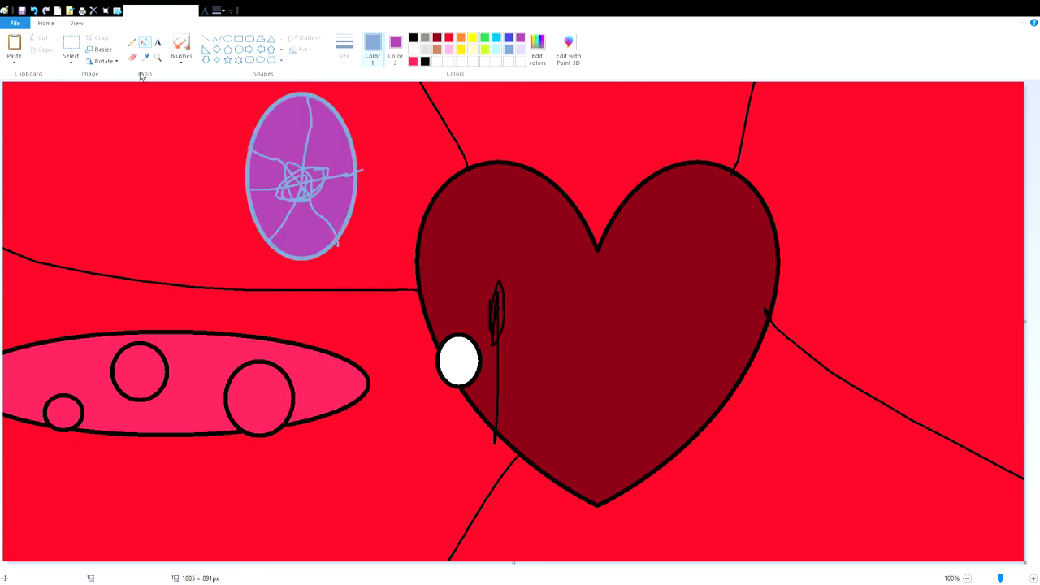
# Step: Select the pinkish-red ellipse with its three circles against a red background colour, shift and flatten it over the heart, and delete it
pyautogui.click(70, 45)
pyautogui.click(396, 57)
pyautogui.click(448, 38)
pyautogui.moveTo(381, 95); pyautogui.dragTo(196, 284)
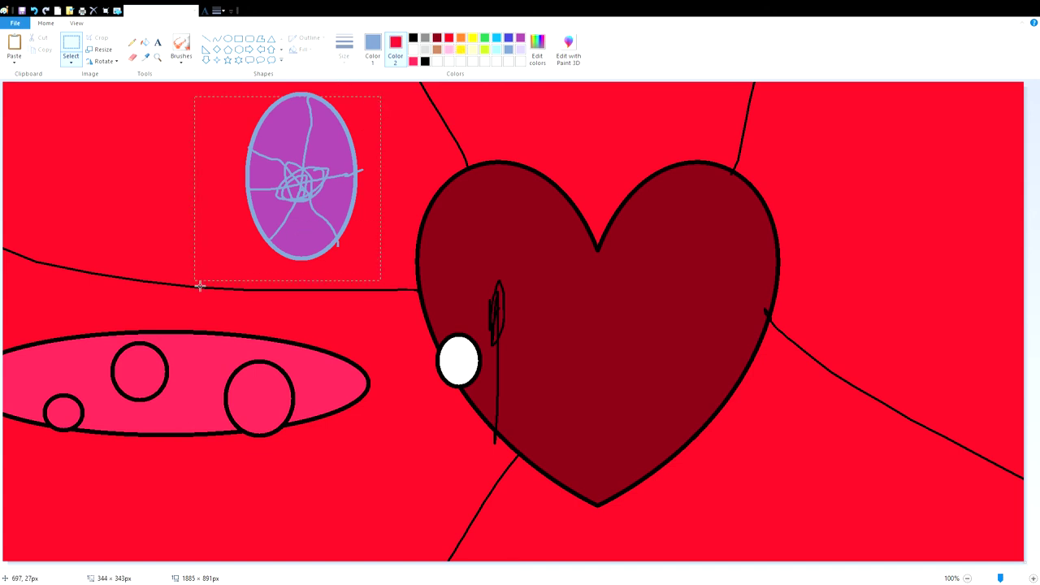
pyautogui.moveTo(419, 502); pyautogui.dragTo(6, 318)
pyautogui.moveTo(295, 449); pyautogui.dragTo(344, 433)
pyautogui.moveTo(358, 391); pyautogui.dragTo(487, 388)
pyautogui.moveTo(178, 484); pyautogui.dragTo(202, 399)
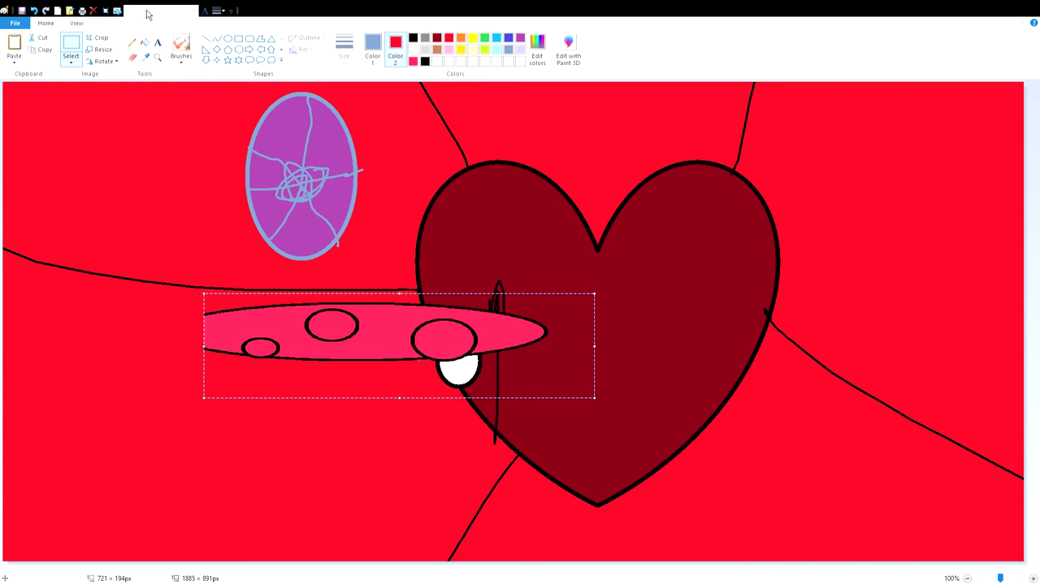
pyautogui.click(94, 11)
pyautogui.click(437, 38)
pyautogui.click(228, 39)
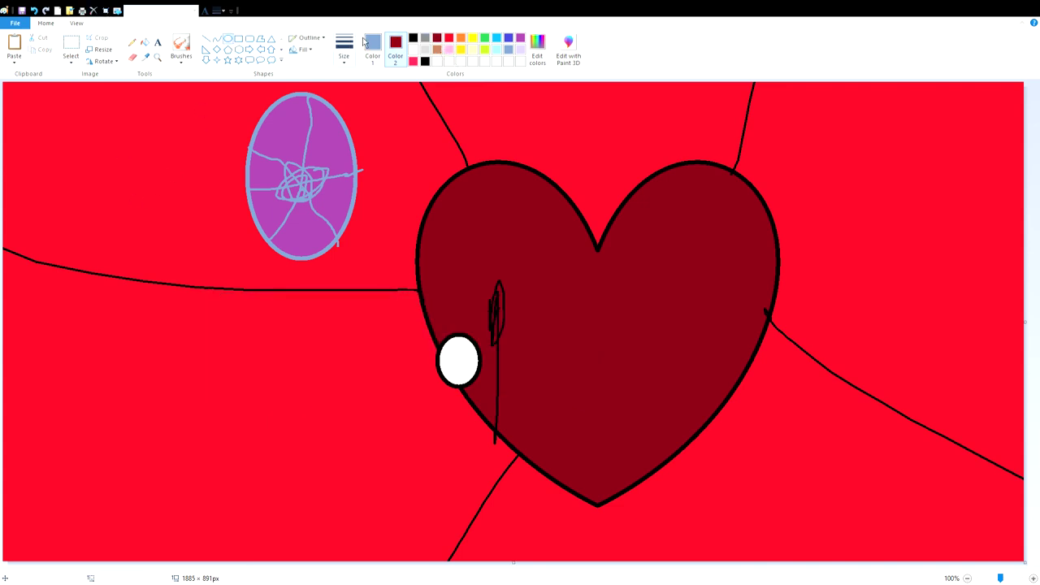
pyautogui.click(413, 61)
pyautogui.moveTo(121, 388)
pyautogui.mouseDown()
pyautogui.moveTo(232, 522)
pyautogui.moveTo(314, 569)
pyautogui.mouseUp()
pyautogui.moveTo(262, 522); pyautogui.dragTo(188, 431)
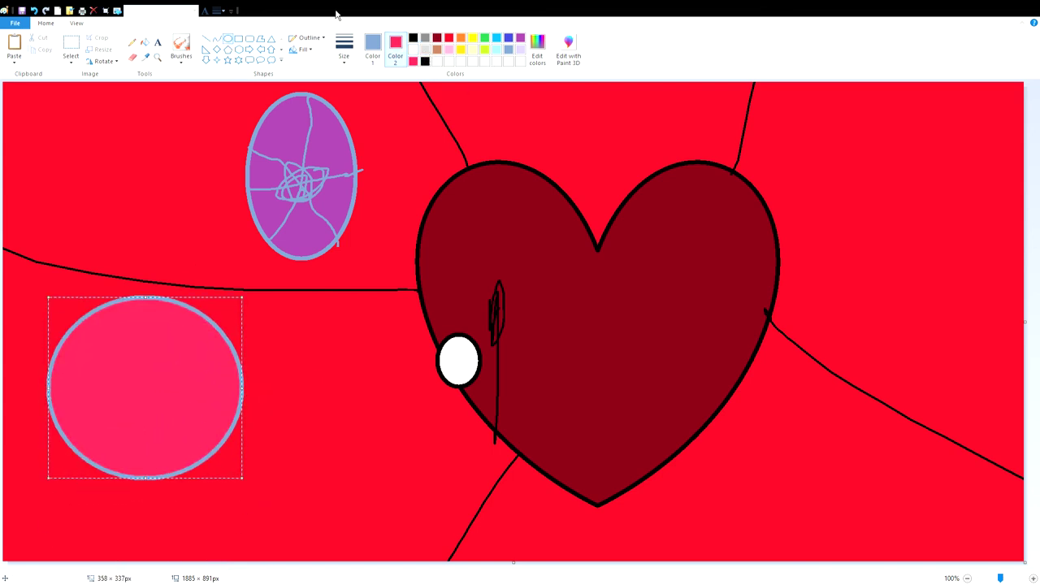
pyautogui.click(413, 38)
pyautogui.moveTo(217, 480); pyautogui.dragTo(337, 436)
pyautogui.moveTo(381, 477); pyautogui.dragTo(496, 325)
pyautogui.press('Delete')
# Step: Erase the scribbled black figure from the heart's left half, using dark red as the background colour
pyautogui.click(133, 58)
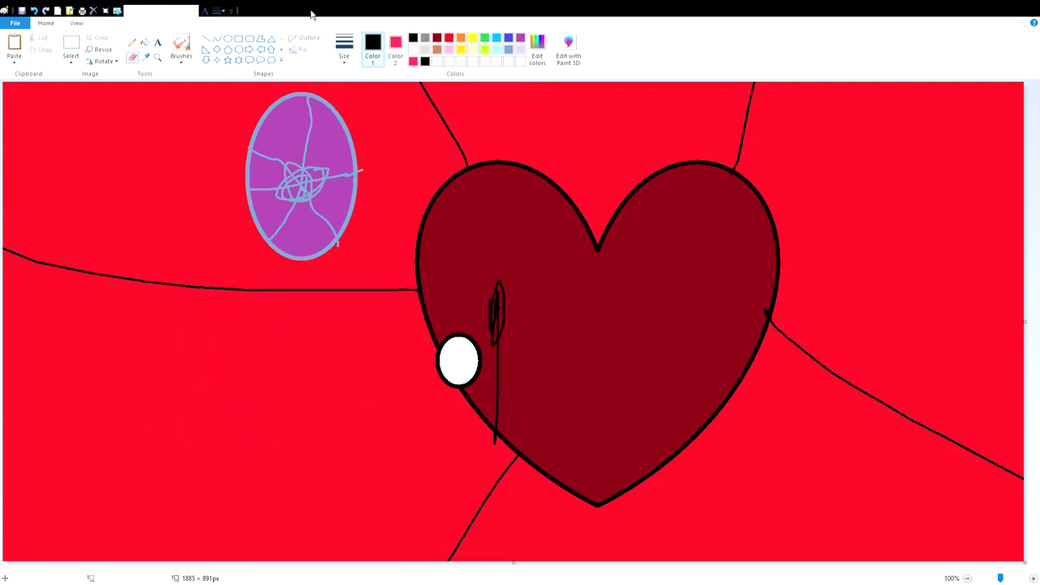
pyautogui.click(396, 48)
pyautogui.click(437, 38)
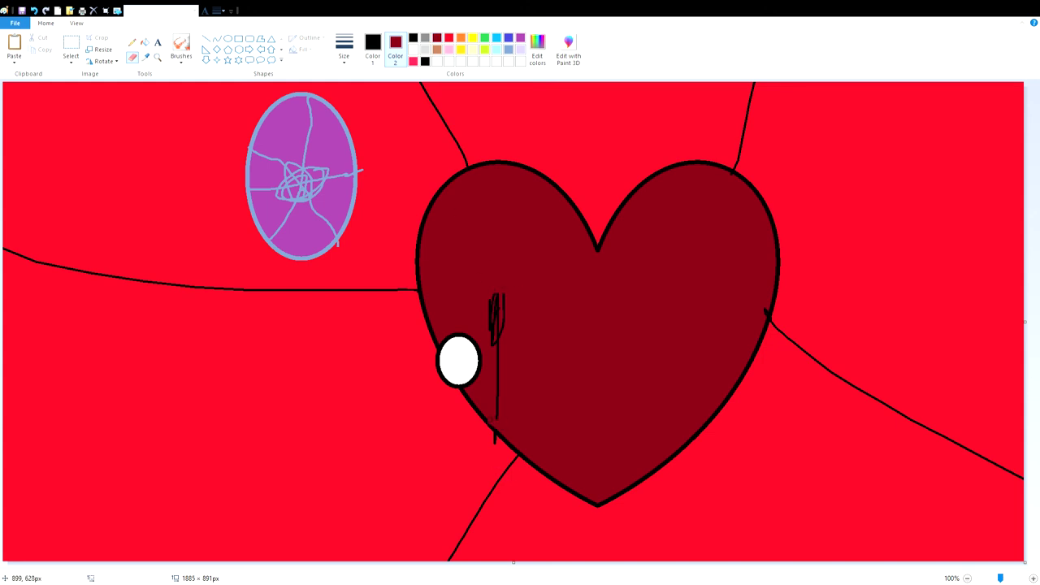
pyautogui.moveTo(498, 434); pyautogui.dragTo(489, 340)
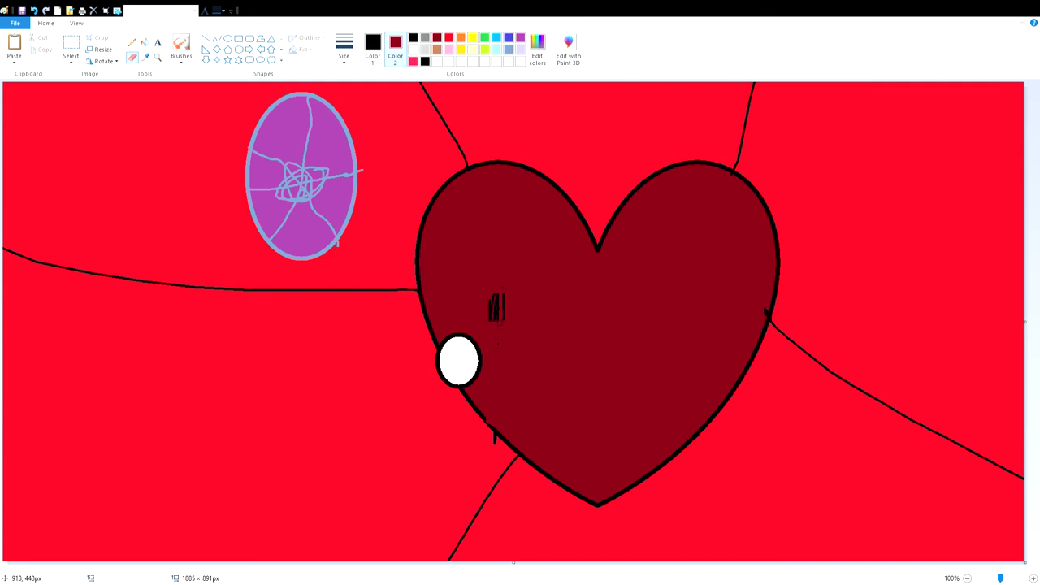
pyautogui.click(413, 50)
pyautogui.click(227, 38)
pyautogui.click(413, 61)
pyautogui.moveTo(536, 240)
pyautogui.mouseDown()
pyautogui.moveTo(413, 427)
pyautogui.moveTo(404, 471)
pyautogui.moveTo(379, 460)
pyautogui.moveTo(420, 380)
pyautogui.moveTo(469, 353)
pyautogui.moveTo(549, 230)
pyautogui.mouseUp()
pyautogui.click(132, 57)
pyautogui.click(146, 56)
pyautogui.rightClick(474, 311)
pyautogui.moveTo(503, 317); pyautogui.dragTo(499, 273)
# Step: Cover the white circle at the heart's left edge with dark red, erasing its inner part and filling the rest
pyautogui.moveTo(483, 368)
pyautogui.mouseDown()
pyautogui.moveTo(446, 336)
pyautogui.moveTo(455, 362)
pyautogui.moveTo(450, 331)
pyautogui.mouseUp()
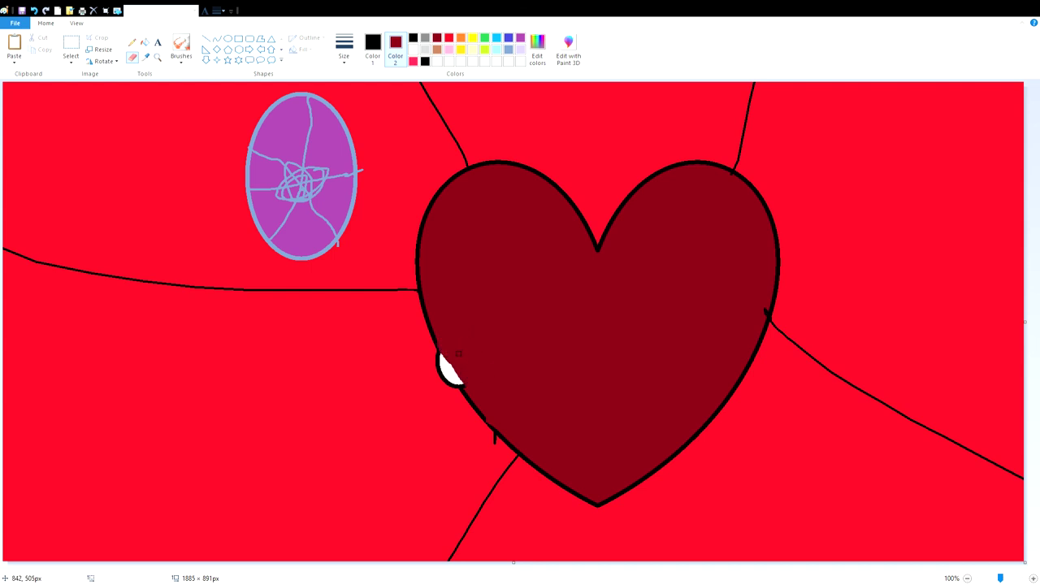
pyautogui.click(144, 43)
pyautogui.rightClick(457, 375)
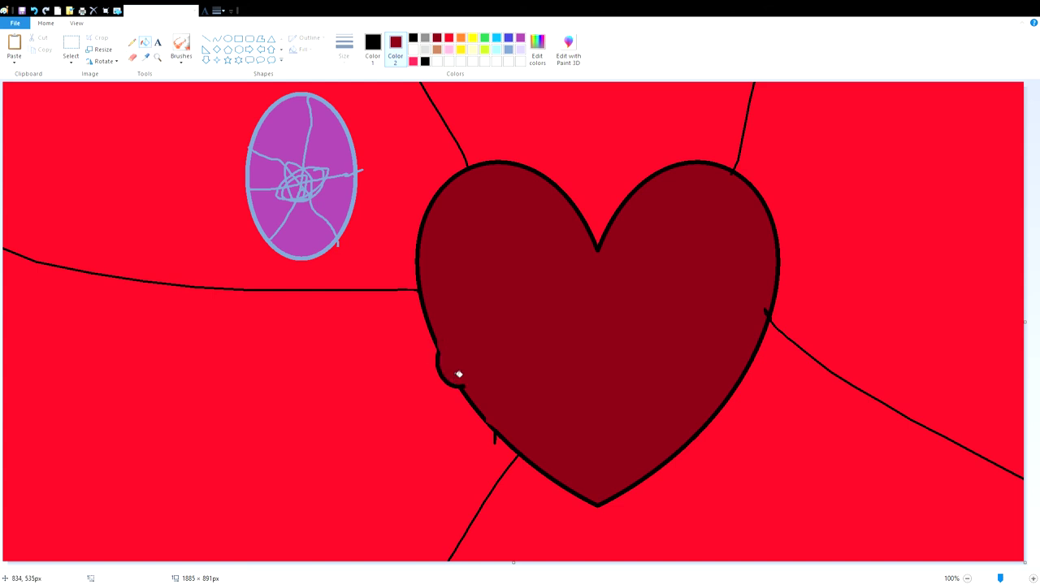
# Step: Draw a wide black-outlined white ellipse below the purple ellipse, with four smaller white circles on it
pyautogui.rightClick(413, 50)
pyautogui.click(228, 38)
pyautogui.moveTo(119, 359); pyautogui.dragTo(413, 505)
pyautogui.moveTo(151, 349); pyautogui.dragTo(220, 408)
pyautogui.moveTo(313, 384)
pyautogui.mouseDown()
pyautogui.moveTo(258, 434)
pyautogui.moveTo(253, 495)
pyautogui.mouseUp()
pyautogui.moveTo(345, 395); pyautogui.dragTo(401, 445)
pyautogui.moveTo(288, 318)
pyautogui.mouseDown()
pyautogui.moveTo(373, 393)
pyautogui.moveTo(385, 218)
pyautogui.moveTo(414, 148)
pyautogui.moveTo(416, 159)
pyautogui.mouseUp()
pyautogui.click(132, 42)
pyautogui.click(379, 61)
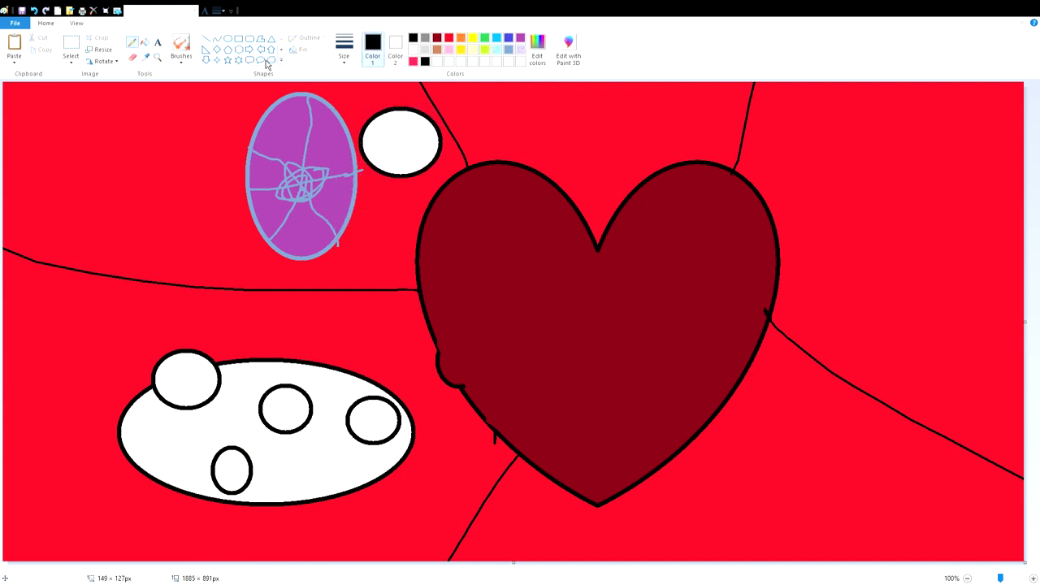
pyautogui.click(79, 42)
pyautogui.click(395, 49)
pyautogui.click(447, 39)
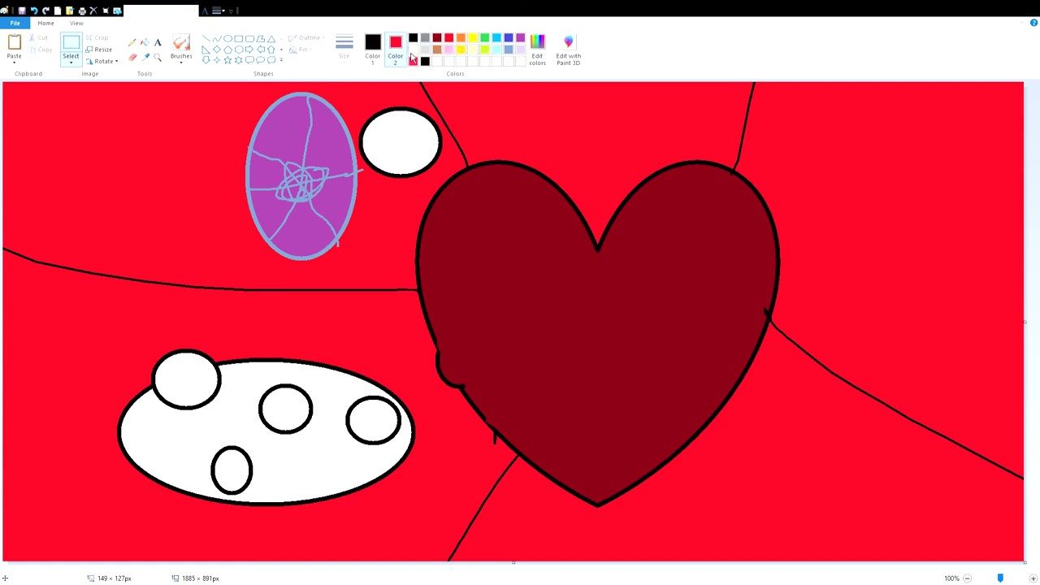
pyautogui.moveTo(239, 113); pyautogui.dragTo(363, 262)
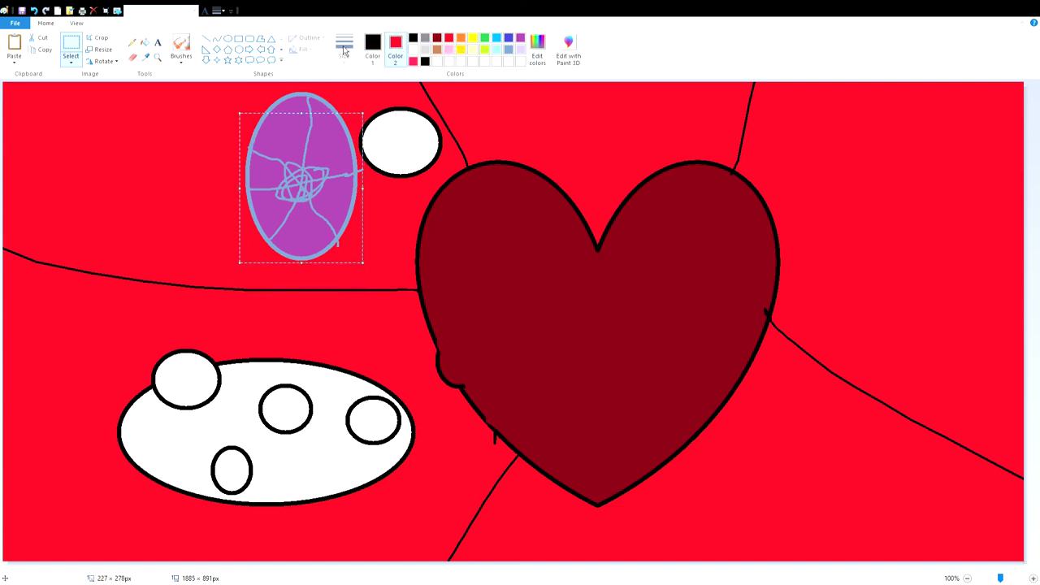
pyautogui.click(147, 42)
pyautogui.rightClick(395, 133)
pyautogui.rightClick(396, 109)
# Step: Draw a black-outlined white circle near the canvas's left edge, level with the purple ellipse
pyautogui.click(414, 49)
pyautogui.click(229, 38)
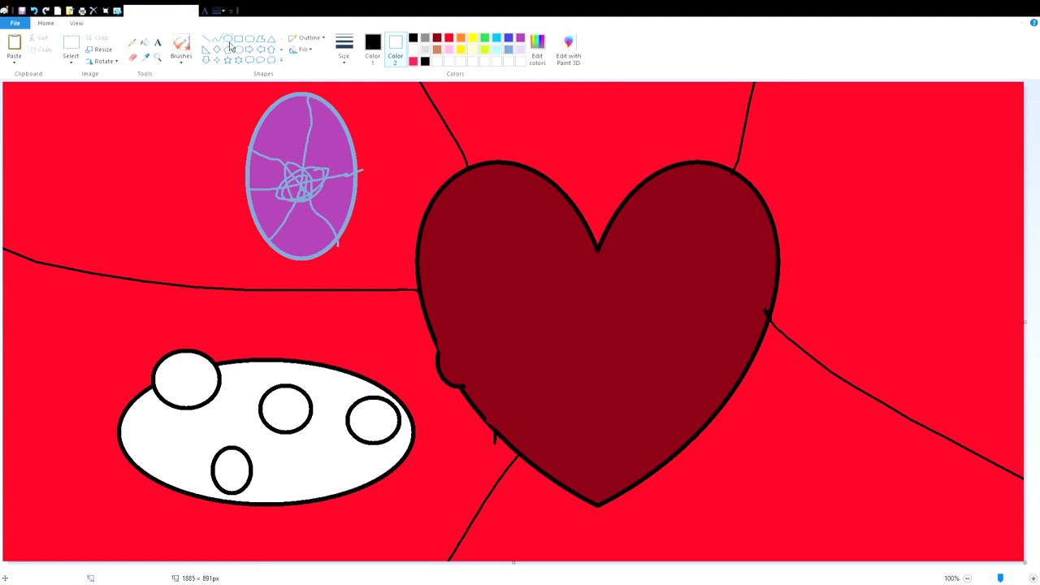
pyautogui.moveTo(46, 134); pyautogui.dragTo(120, 216)
# Step: Scribble a pink beam out of the purple ellipse and overlay it with turquoise strokes reaching the white circle
pyautogui.click(131, 42)
pyautogui.click(372, 50)
pyautogui.click(449, 50)
pyautogui.moveTo(319, 163)
pyautogui.mouseDown()
pyautogui.moveTo(252, 167)
pyautogui.moveTo(277, 170)
pyautogui.moveTo(250, 181)
pyautogui.moveTo(206, 180)
pyautogui.moveTo(210, 148)
pyautogui.moveTo(212, 189)
pyautogui.moveTo(203, 146)
pyautogui.moveTo(280, 173)
pyautogui.moveTo(205, 174)
pyautogui.mouseUp()
pyautogui.click(425, 51)
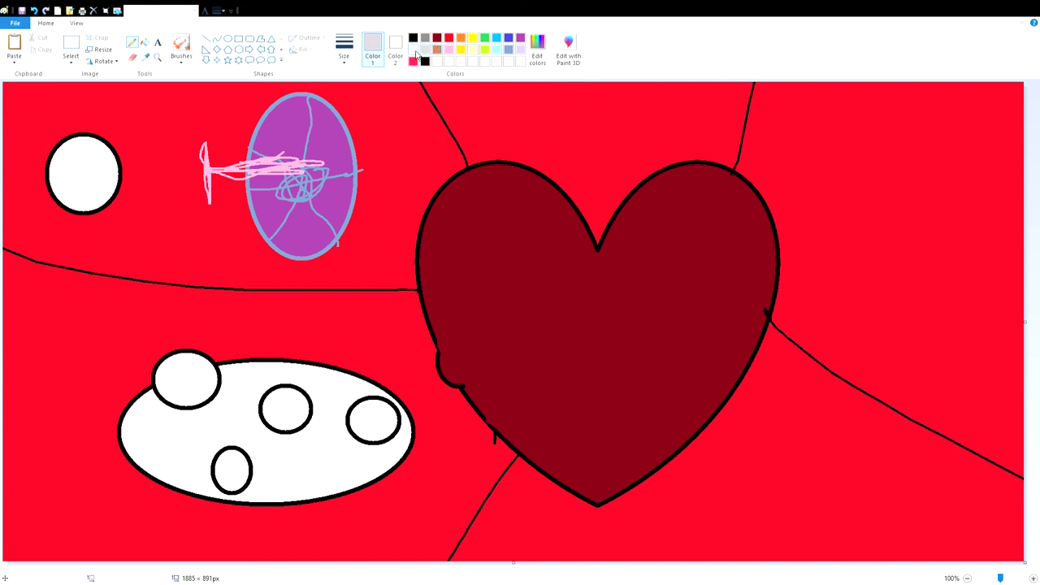
pyautogui.click(496, 39)
pyautogui.moveTo(97, 183)
pyautogui.mouseDown()
pyautogui.moveTo(142, 167)
pyautogui.moveTo(178, 179)
pyautogui.moveTo(192, 159)
pyautogui.moveTo(205, 192)
pyautogui.moveTo(200, 130)
pyautogui.moveTo(213, 202)
pyautogui.moveTo(209, 173)
pyautogui.moveTo(281, 173)
pyautogui.moveTo(253, 162)
pyautogui.moveTo(244, 167)
pyautogui.moveTo(284, 172)
pyautogui.moveTo(187, 151)
pyautogui.moveTo(293, 162)
pyautogui.mouseUp()
# Step: Erase most of the black line running from the canvas's left edge towards the heart, using red as the background colour
pyautogui.click(71, 45)
pyautogui.click(395, 56)
pyautogui.click(437, 38)
pyautogui.click(448, 38)
pyautogui.moveTo(394, 90)
pyautogui.mouseDown()
pyautogui.moveTo(40, 271)
pyautogui.moveTo(53, 271)
pyautogui.moveTo(63, 82)
pyautogui.mouseUp()
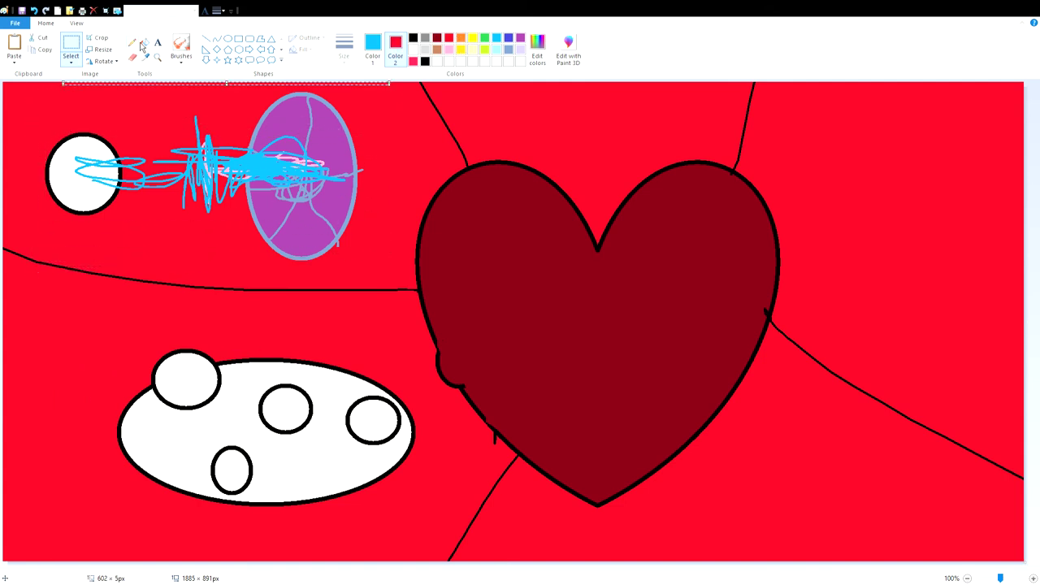
pyautogui.click(134, 57)
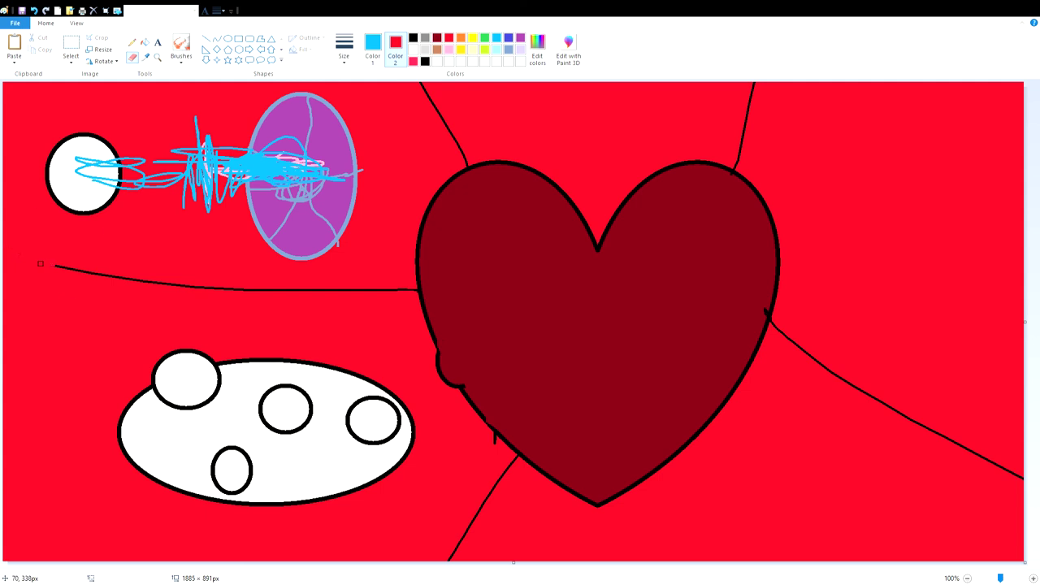
pyautogui.moveTo(75, 272); pyautogui.dragTo(314, 290)
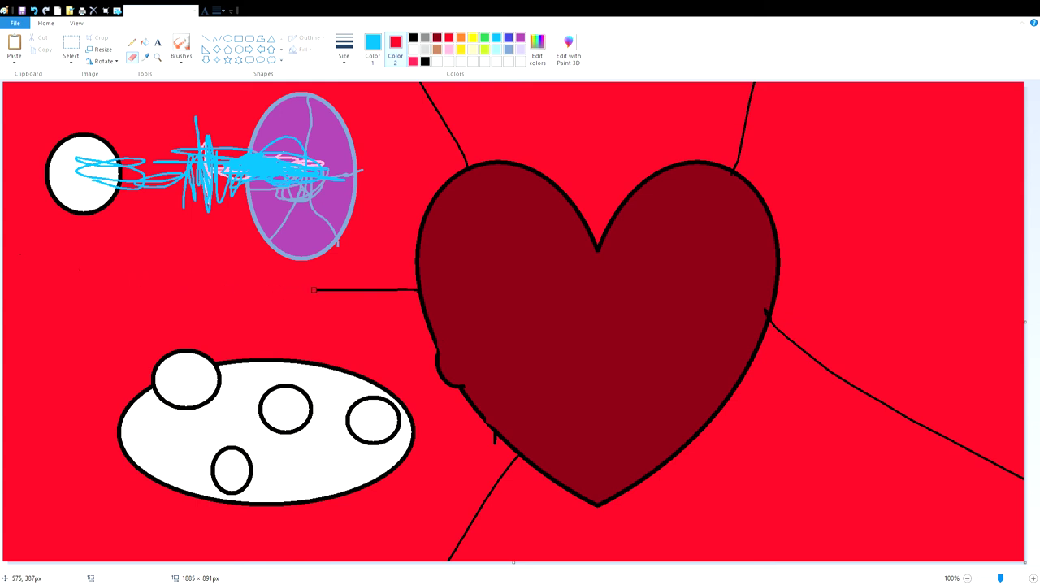
pyautogui.click(372, 45)
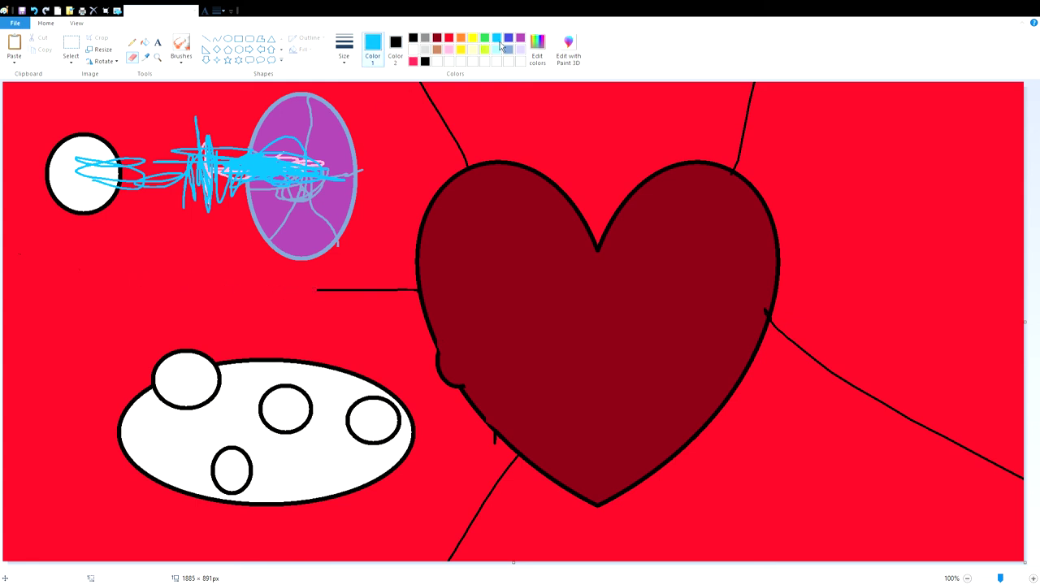
pyautogui.click(520, 49)
pyautogui.click(394, 47)
pyautogui.click(520, 50)
pyautogui.moveTo(319, 290); pyautogui.dragTo(340, 290)
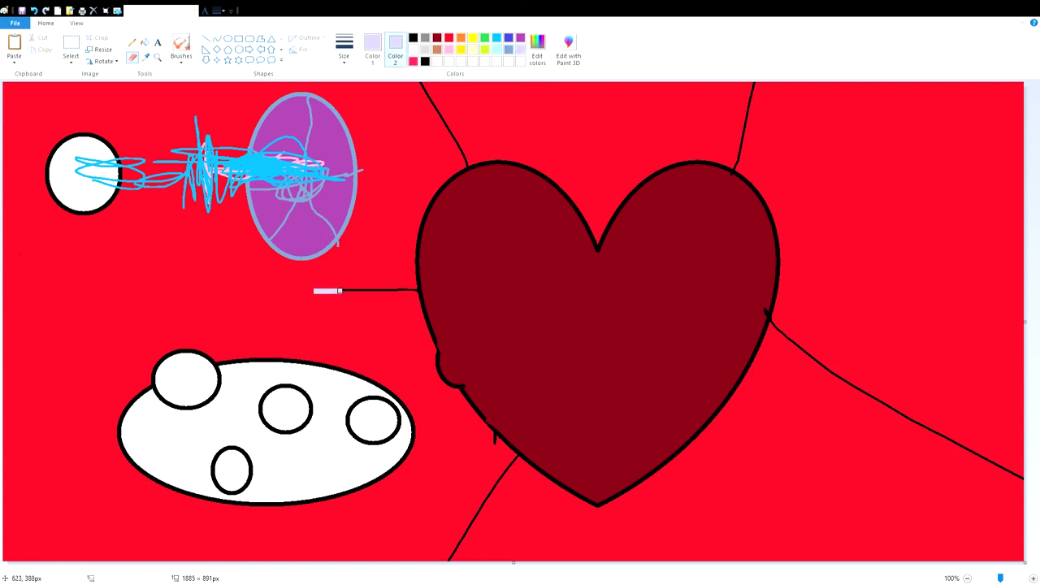
pyautogui.click(438, 37)
pyautogui.moveTo(414, 294); pyautogui.dragTo(321, 289)
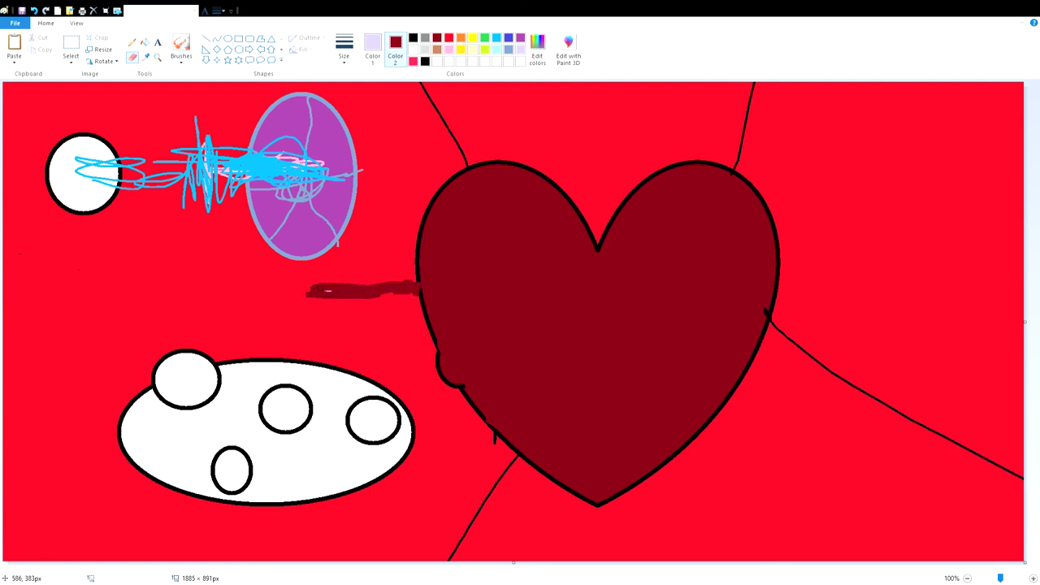
pyautogui.click(33, 10)
# Step: Erase the remaining stub of the line up to the heart's left edge with red
pyautogui.click(448, 37)
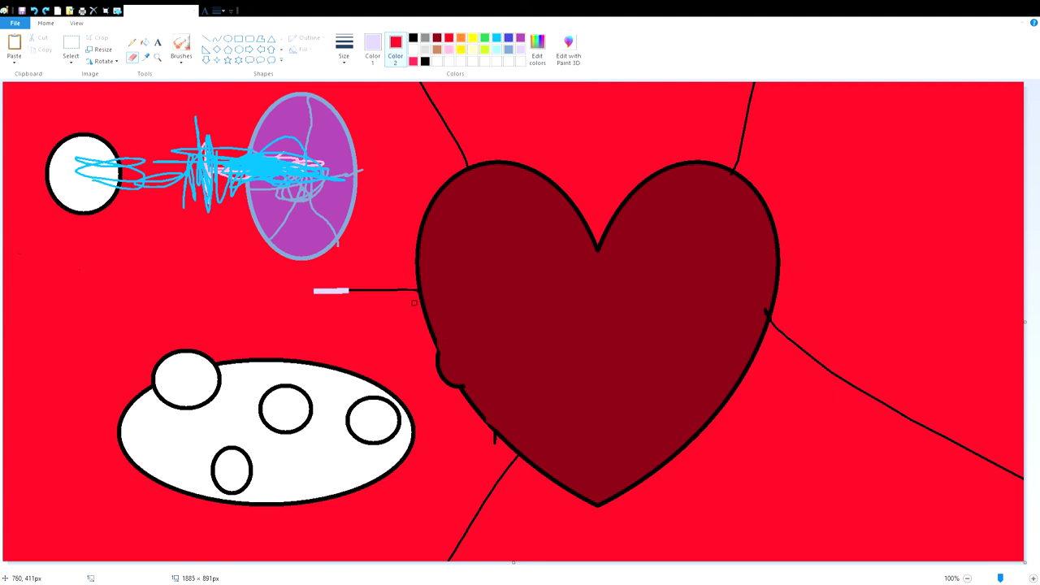
pyautogui.moveTo(407, 282); pyautogui.dragTo(334, 289)
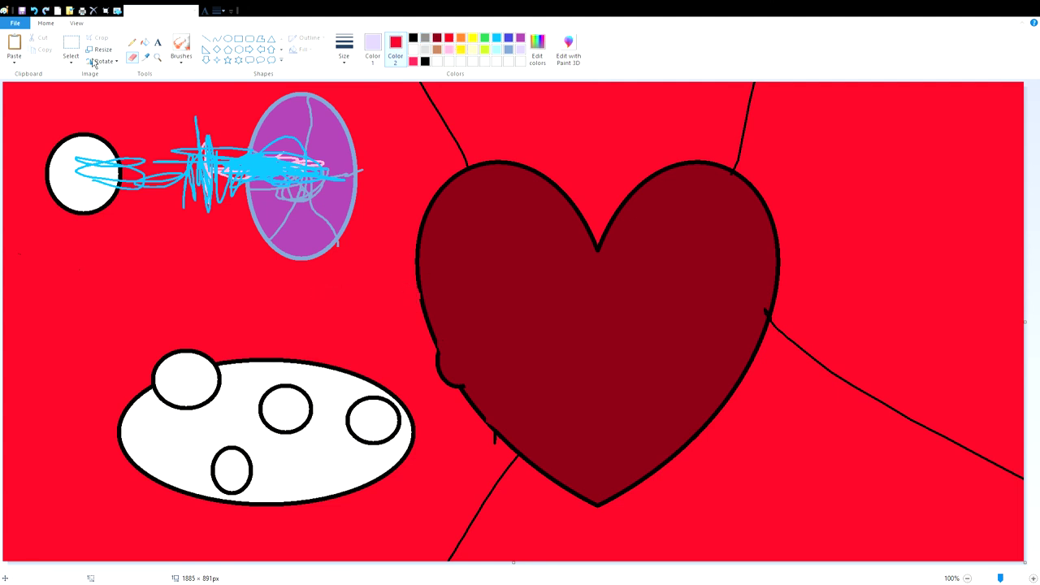
# Step: Select the white circle, turquoise scribble and purple ellipse together and shift the group slightly towards the canvas's left edge
pyautogui.click(70, 51)
pyautogui.moveTo(3, 83); pyautogui.dragTo(370, 276)
pyautogui.moveTo(241, 159); pyautogui.dragTo(226, 198)
pyautogui.moveTo(232, 151)
pyautogui.mouseDown()
pyautogui.moveTo(154, 92)
pyautogui.moveTo(177, 125)
pyautogui.moveTo(220, 120)
pyautogui.mouseUp()
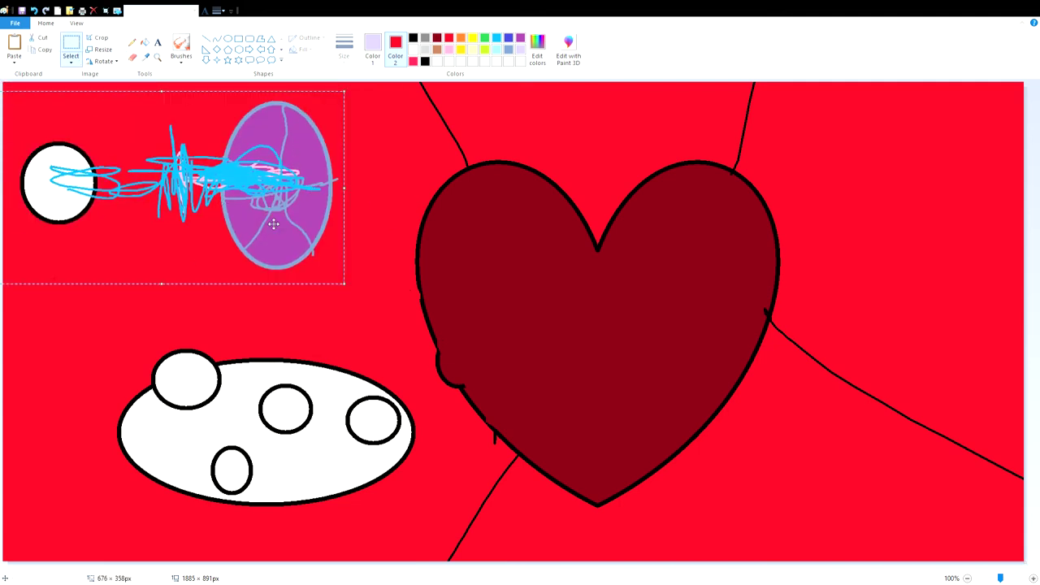
pyautogui.click(103, 61)
pyautogui.click(121, 101)
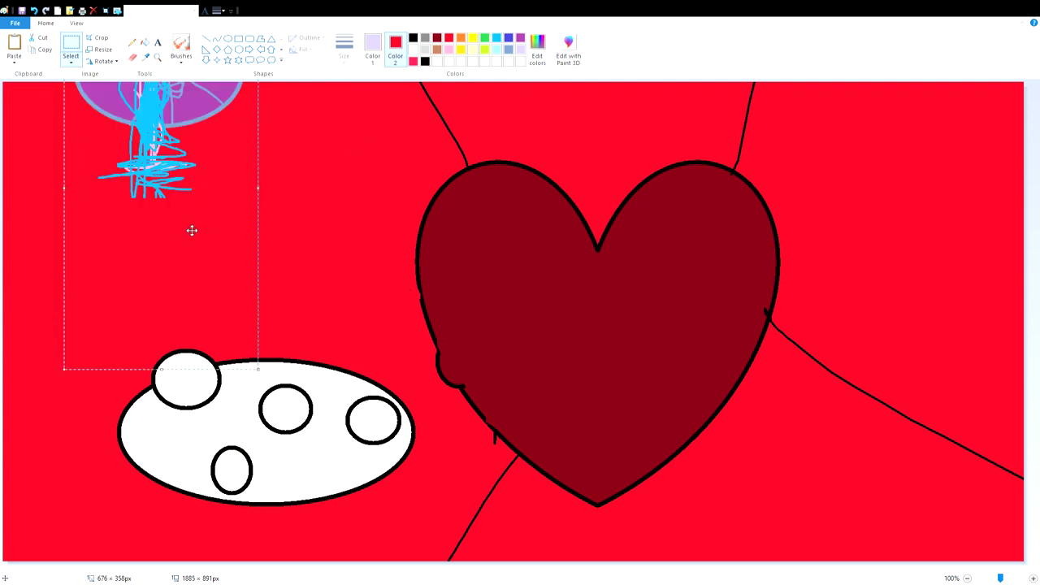
pyautogui.hotkey('ctrl', 'z')
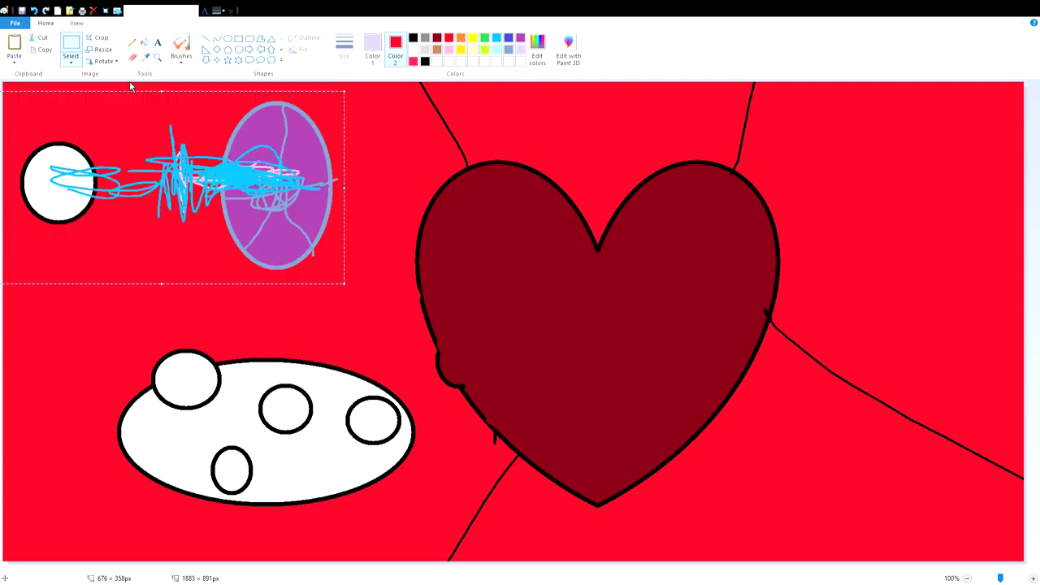
# Step: Rotate the selected purple ellipse group 90° clockwise and clear it off the canvas
pyautogui.click(104, 61)
pyautogui.click(120, 99)
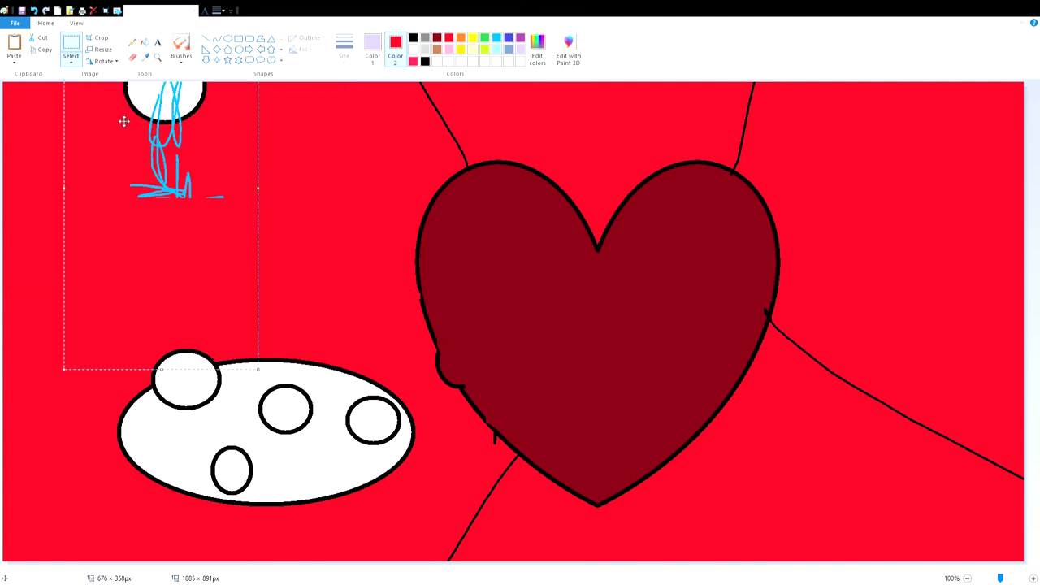
pyautogui.moveTo(126, 118); pyautogui.dragTo(24, 560)
# Step: Move the white ellipse with its four circles up into the canvas's upper-left area
pyautogui.click(69, 354)
pyautogui.moveTo(88, 297); pyautogui.dragTo(418, 535)
pyautogui.moveTo(406, 495)
pyautogui.mouseDown()
pyautogui.moveTo(339, 355)
pyautogui.moveTo(339, 294)
pyautogui.mouseUp()
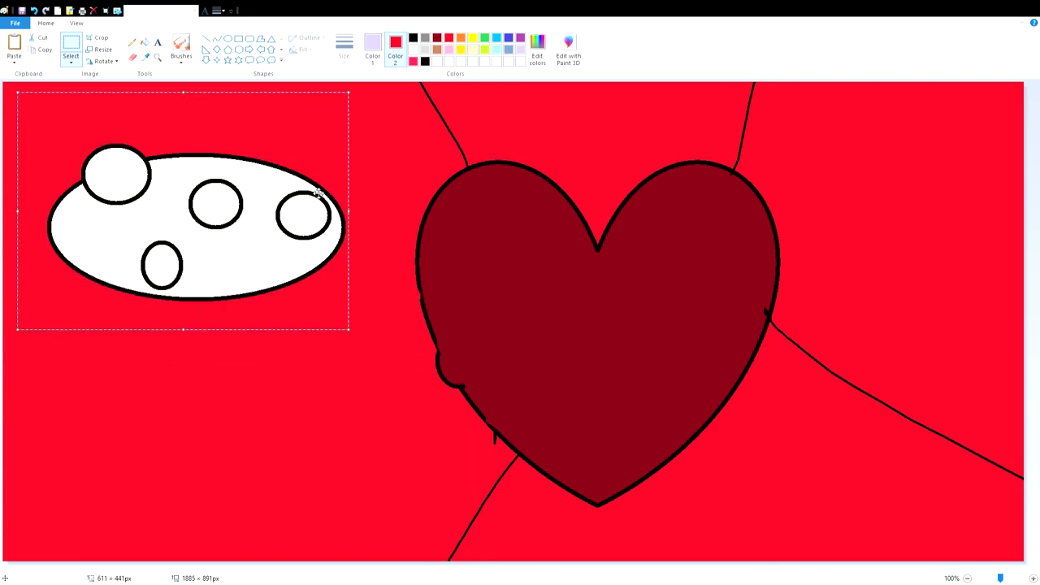
# Step: Draw a rounded stem under the white ellipse in thin black lines, with a leg and a wide flat foot below it
pyautogui.click(133, 42)
pyautogui.click(382, 52)
pyautogui.click(417, 38)
pyautogui.click(520, 38)
pyautogui.click(413, 39)
pyautogui.moveTo(151, 318)
pyautogui.mouseDown()
pyautogui.moveTo(210, 377)
pyautogui.moveTo(241, 316)
pyautogui.mouseUp()
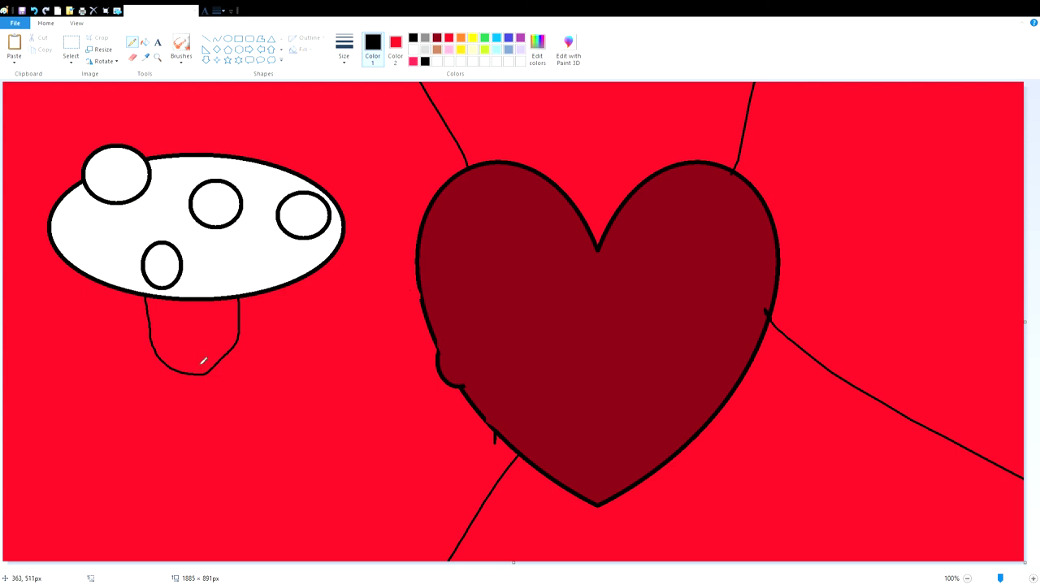
pyautogui.moveTo(183, 413)
pyautogui.mouseDown()
pyautogui.moveTo(90, 476)
pyautogui.moveTo(227, 491)
pyautogui.moveTo(269, 459)
pyautogui.moveTo(224, 451)
pyautogui.moveTo(224, 383)
pyautogui.mouseUp()
# Step: Fill the stem, the leg with its foot, and the lowest and leftmost circles on the white ellipse with purple
pyautogui.click(144, 43)
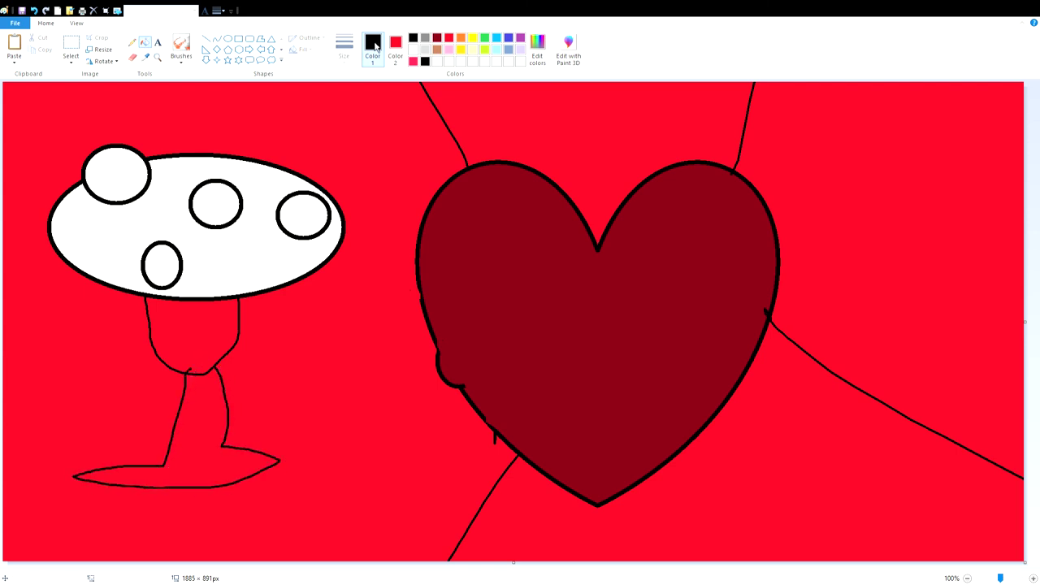
pyautogui.click(520, 41)
pyautogui.click(520, 38)
pyautogui.click(210, 411)
pyautogui.click(207, 354)
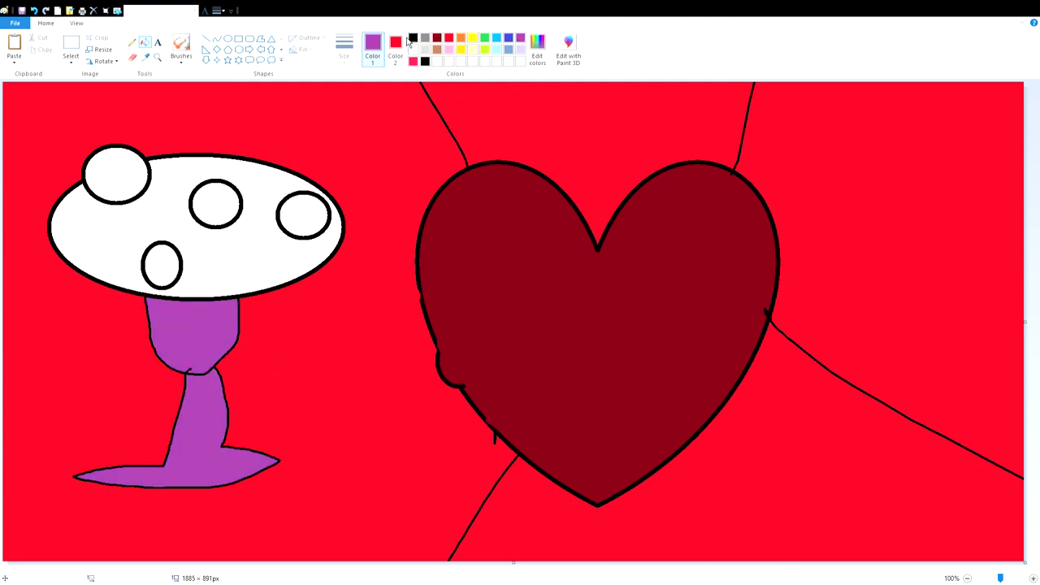
pyautogui.click(163, 267)
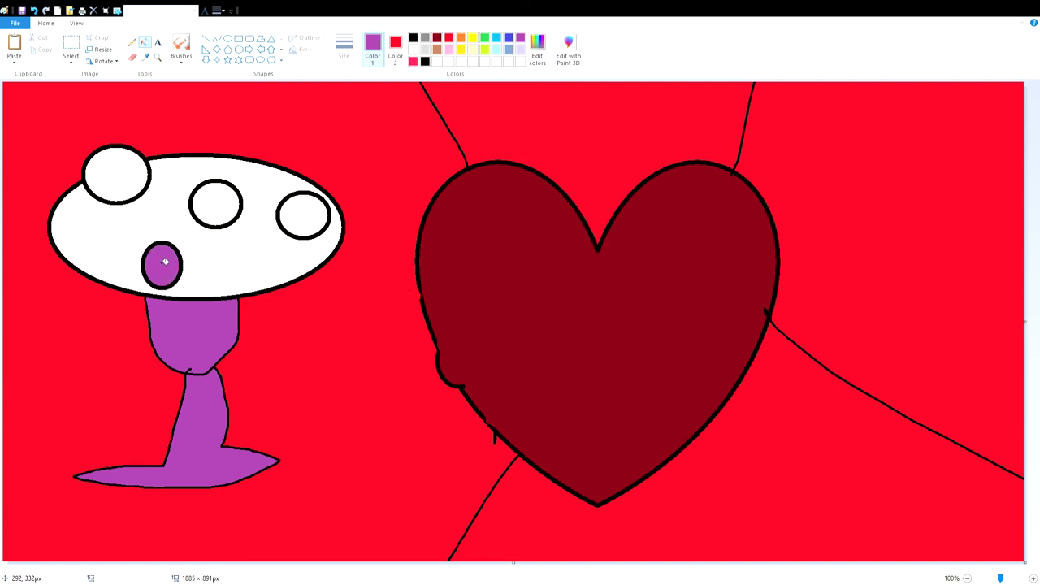
pyautogui.click(116, 175)
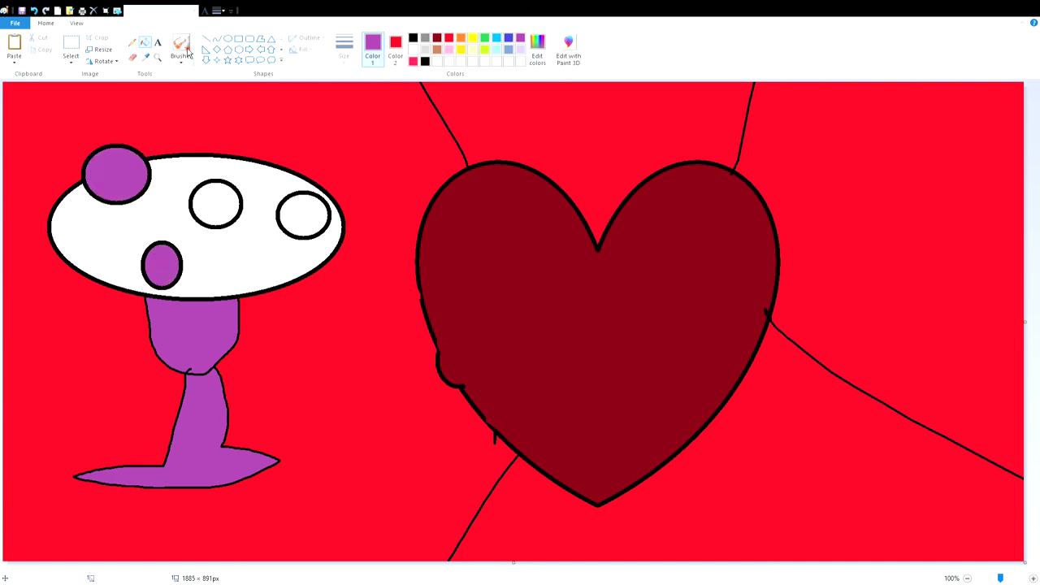
# Step: Draw thin black lines linking the white ellipse's middle circle to the two purple circles, redoing the first line
pyautogui.click(424, 41)
pyautogui.click(412, 38)
pyautogui.click(132, 43)
pyautogui.moveTo(162, 276); pyautogui.dragTo(203, 210)
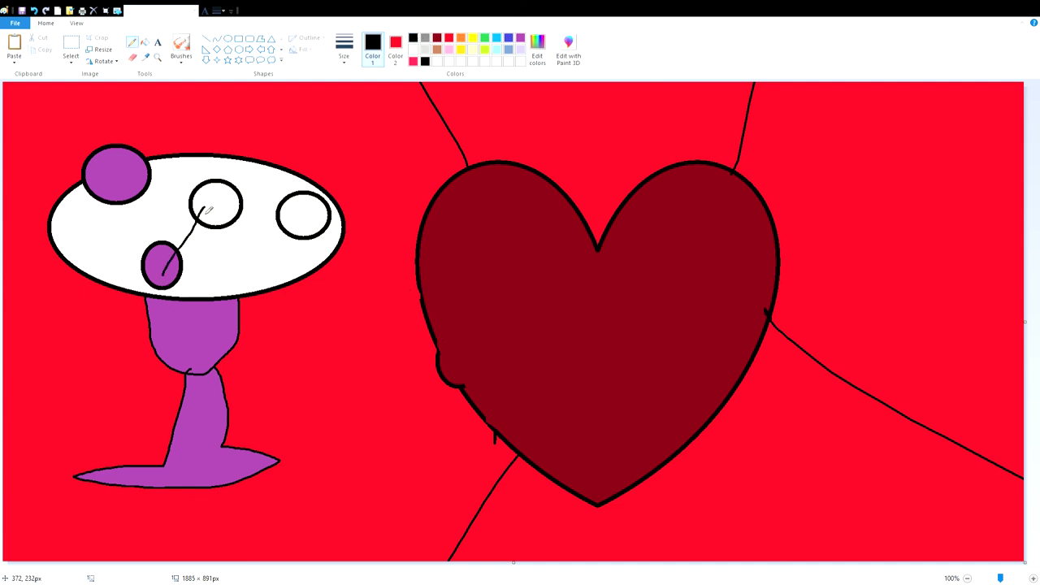
pyautogui.click(34, 10)
pyautogui.moveTo(211, 221); pyautogui.dragTo(162, 277)
pyautogui.moveTo(211, 207)
pyautogui.mouseDown()
pyautogui.moveTo(168, 179)
pyautogui.moveTo(114, 172)
pyautogui.mouseUp()
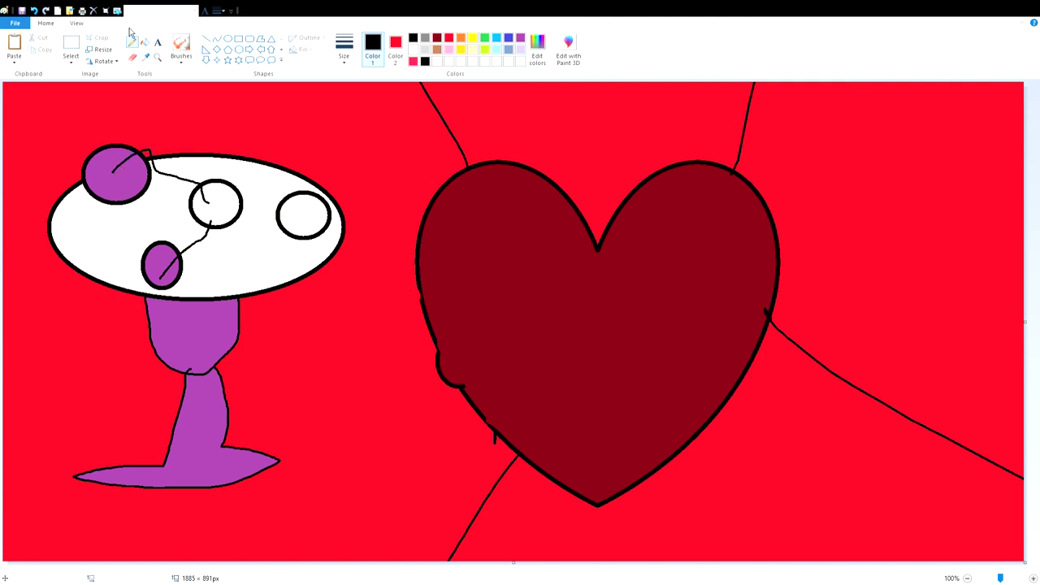
# Step: Undo both connecting lines, and refill the lowest and leftmost circles and the stem under the white ellipse with grey
pyautogui.click(35, 11)
pyautogui.click(35, 11)
pyautogui.click(145, 43)
pyautogui.click(415, 51)
pyautogui.click(178, 261)
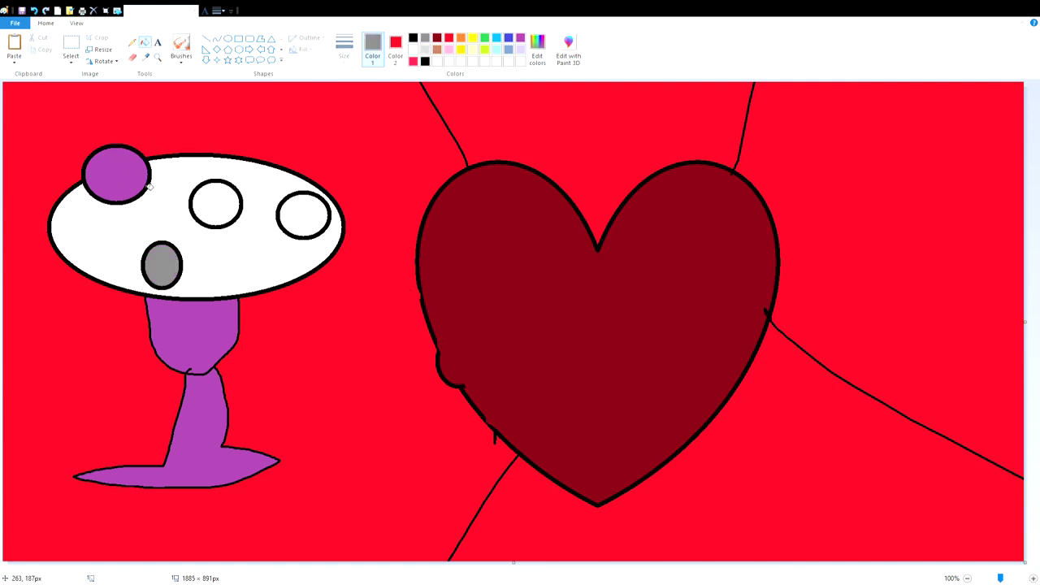
pyautogui.click(145, 177)
pyautogui.click(203, 335)
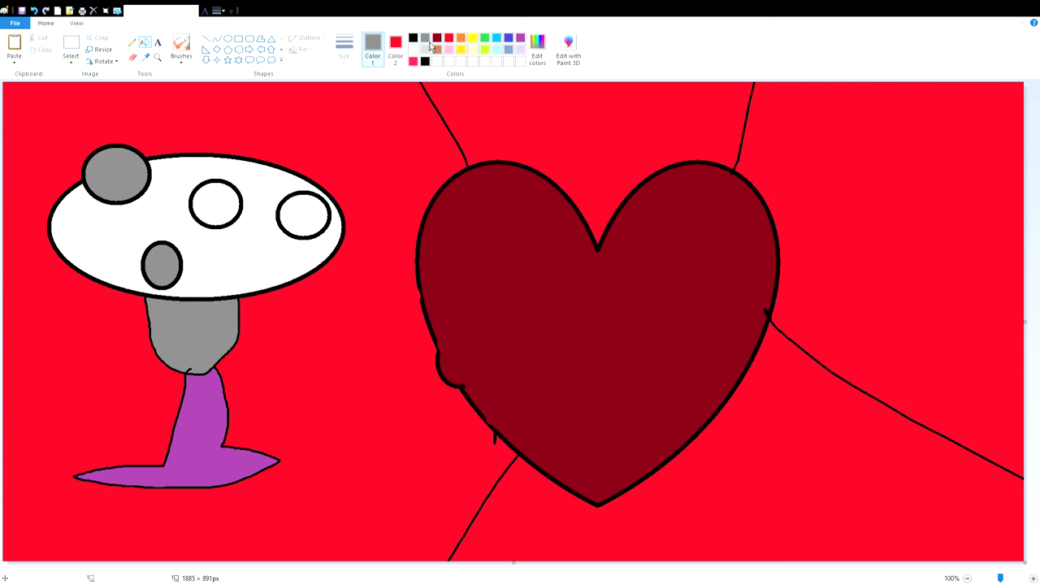
# Step: Cover the grey stem with a white ellipse about 231 × 171 px outlined in black, and draw three small ovals inside it
pyautogui.click(394, 49)
pyautogui.click(437, 49)
pyautogui.click(228, 38)
pyautogui.moveTo(299, 105)
pyautogui.mouseDown()
pyautogui.moveTo(426, 202)
pyautogui.moveTo(391, 345)
pyautogui.moveTo(248, 369)
pyautogui.mouseUp()
pyautogui.click(372, 49)
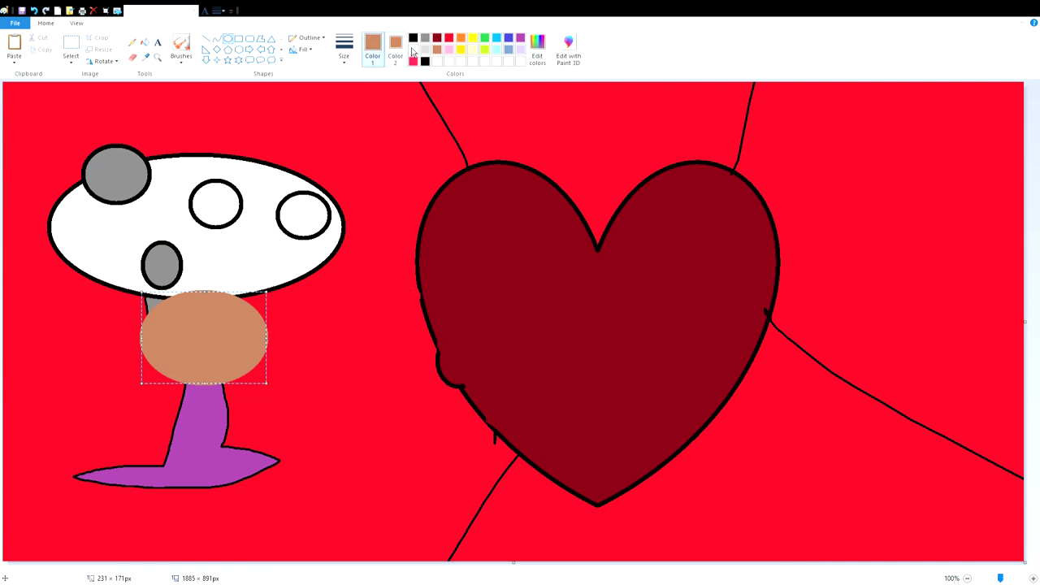
pyautogui.click(420, 61)
pyautogui.click(412, 49)
pyautogui.moveTo(177, 311); pyautogui.dragTo(215, 336)
pyautogui.moveTo(256, 342); pyautogui.dragTo(230, 363)
pyautogui.moveTo(172, 345); pyautogui.dragTo(193, 367)
pyautogui.click(182, 180)
# Step: Fill the purple leg and foot with light grey, trying white first
pyautogui.click(144, 43)
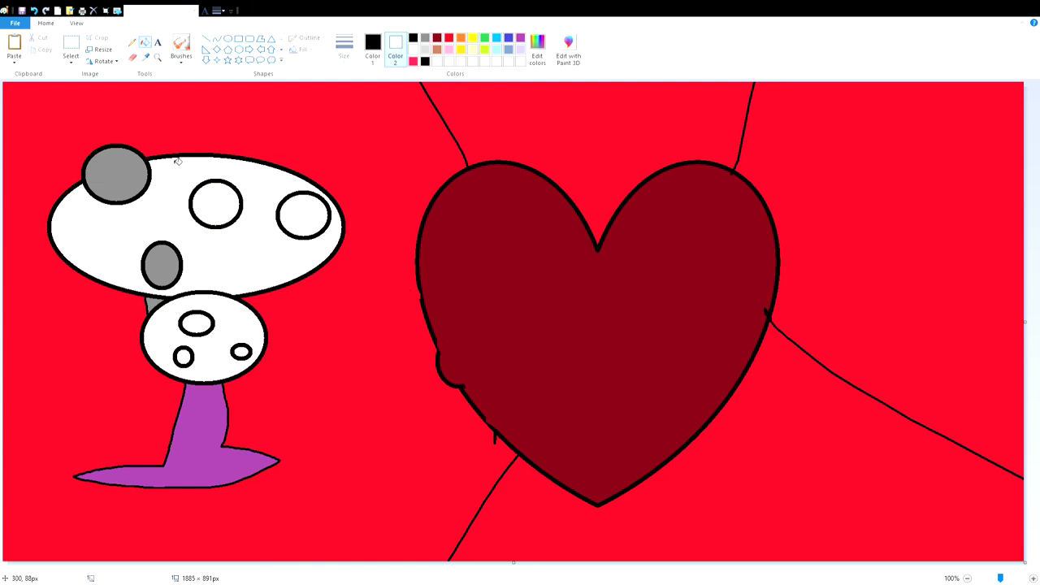
pyautogui.click(215, 423)
pyautogui.click(414, 38)
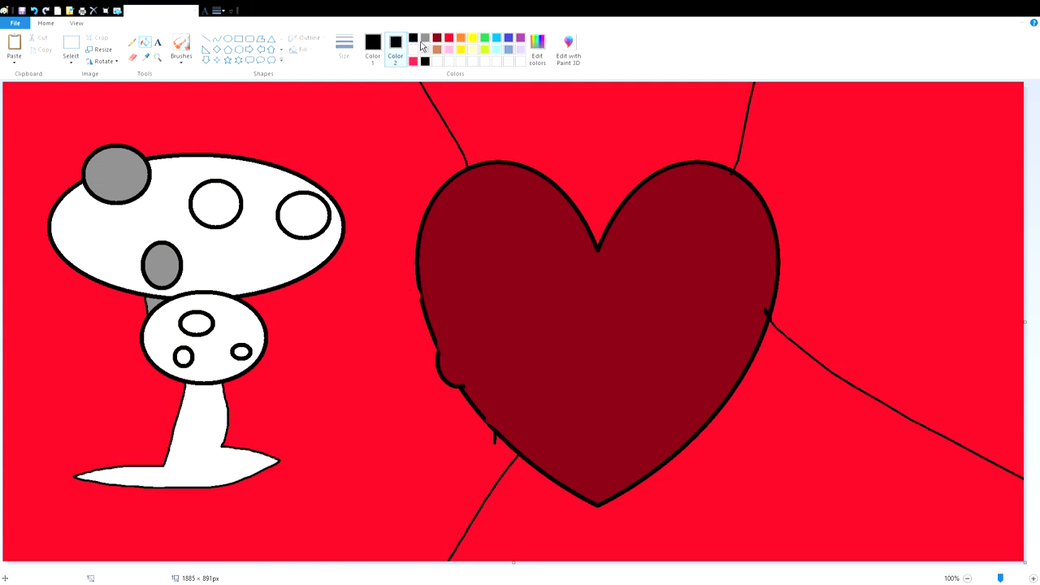
pyautogui.click(424, 49)
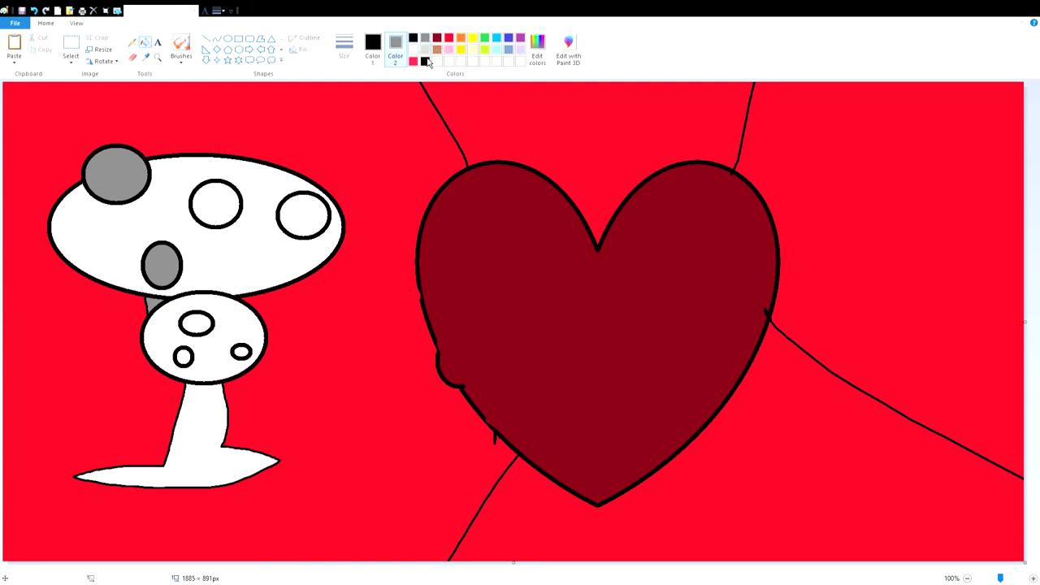
pyautogui.rightClick(214, 427)
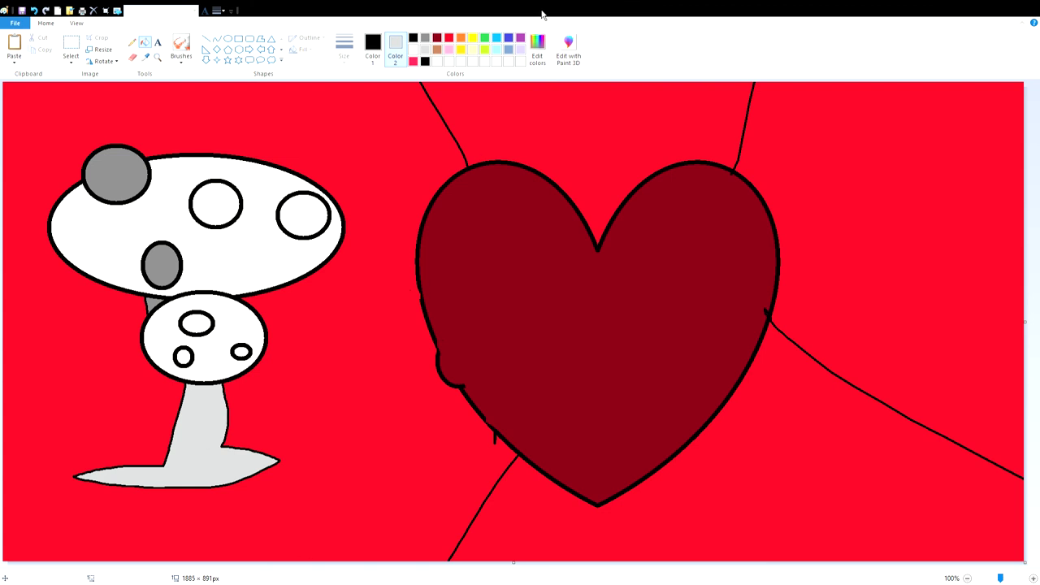
# Step: Set the secondary colour to red and move the whole mushroom figure off the canvas
pyautogui.click(449, 39)
pyautogui.click(72, 45)
pyautogui.moveTo(373, 116); pyautogui.dragTo(3, 561)
pyautogui.moveTo(242, 430); pyautogui.dragTo(35, 76)
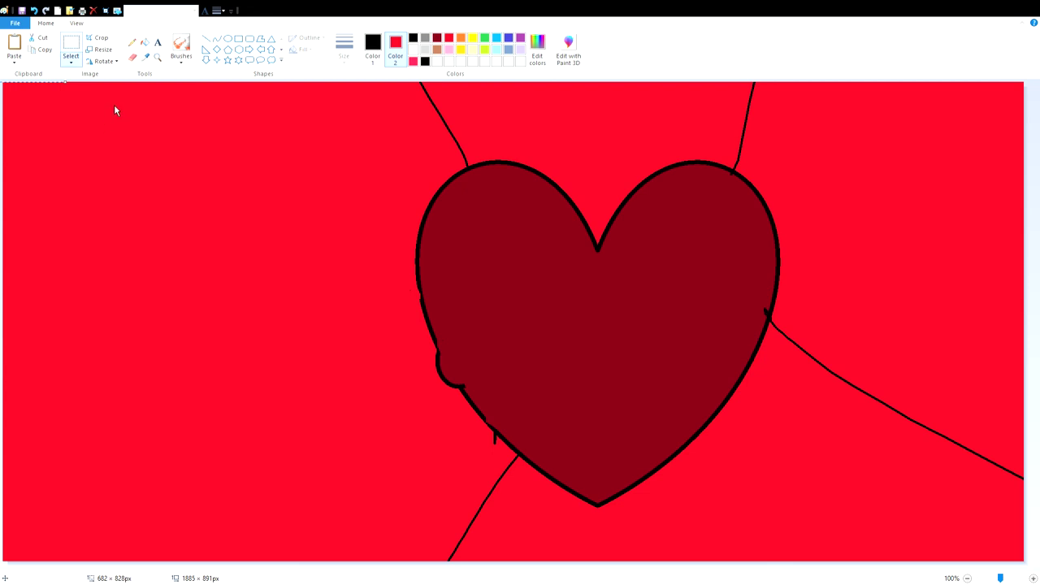
# Step: Remove the heart and its lines from the canvas, and fill the background with white
pyautogui.hotkey('ctrl', 'a')
pyautogui.moveTo(439, 236); pyautogui.dragTo(1036, 293)
pyautogui.moveTo(503, 208); pyautogui.dragTo(521, 221)
pyautogui.click(145, 43)
pyautogui.click(426, 49)
pyautogui.click(451, 146)
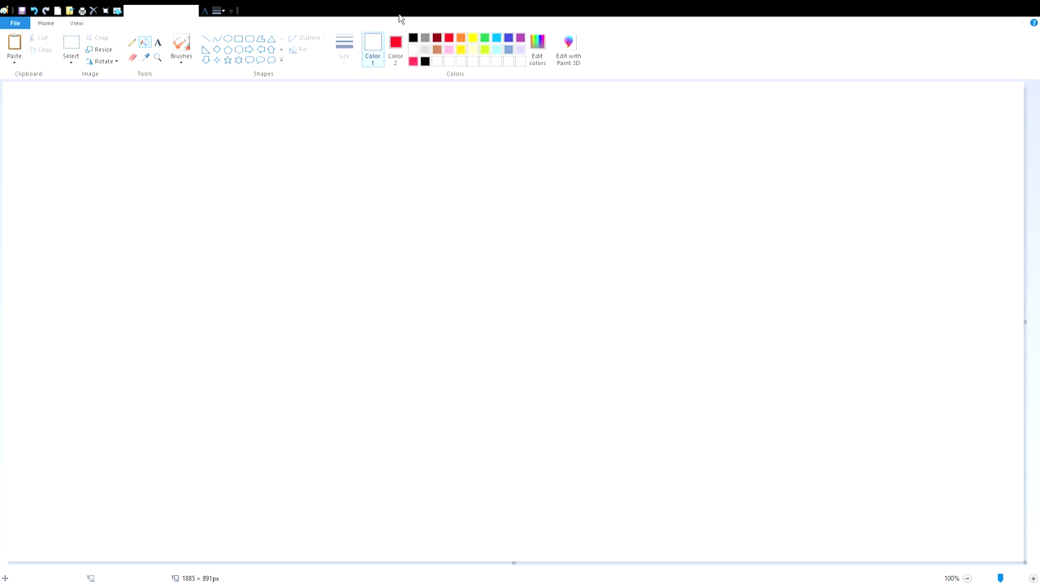
# Step: Paste the stick figure with the black oval head into the canvas's left half
pyautogui.click(27, 50)
pyautogui.moveTo(111, 253); pyautogui.dragTo(182, 315)
pyautogui.click(132, 42)
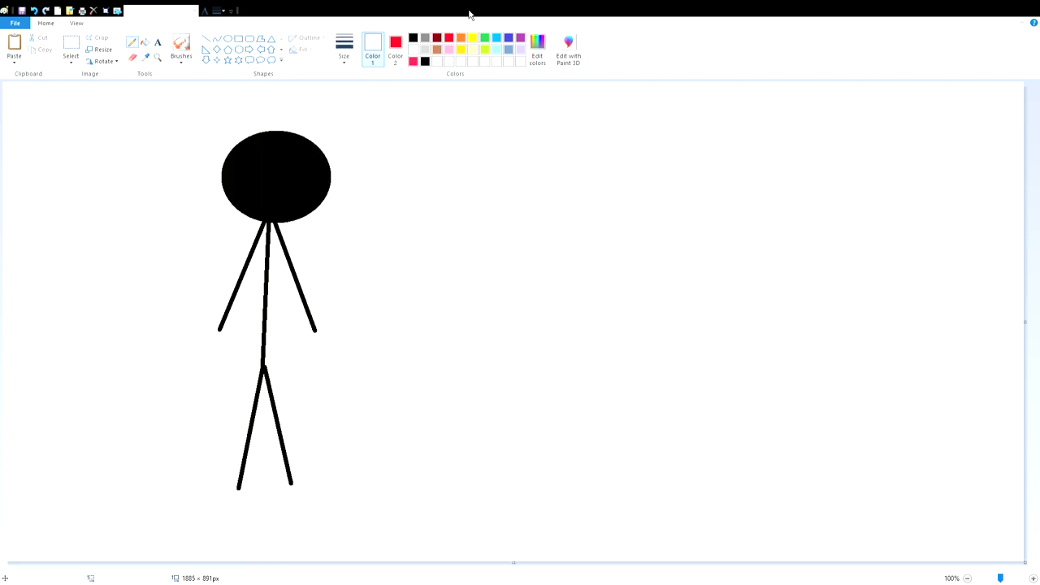
# Step: Draw a light-brown rectangle about 301 × 445 px with a black outline, placed beside the stick figure
pyautogui.click(395, 49)
pyautogui.click(437, 49)
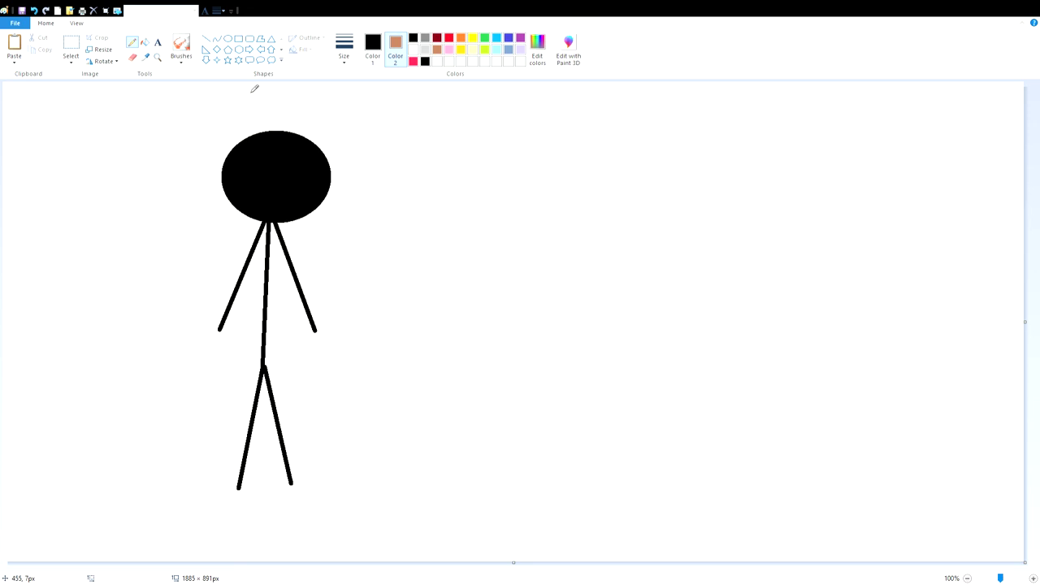
pyautogui.click(238, 38)
pyautogui.moveTo(432, 262); pyautogui.dragTo(470, 452)
pyautogui.moveTo(480, 498); pyautogui.dragTo(596, 498)
pyautogui.moveTo(583, 453); pyautogui.dragTo(524, 476)
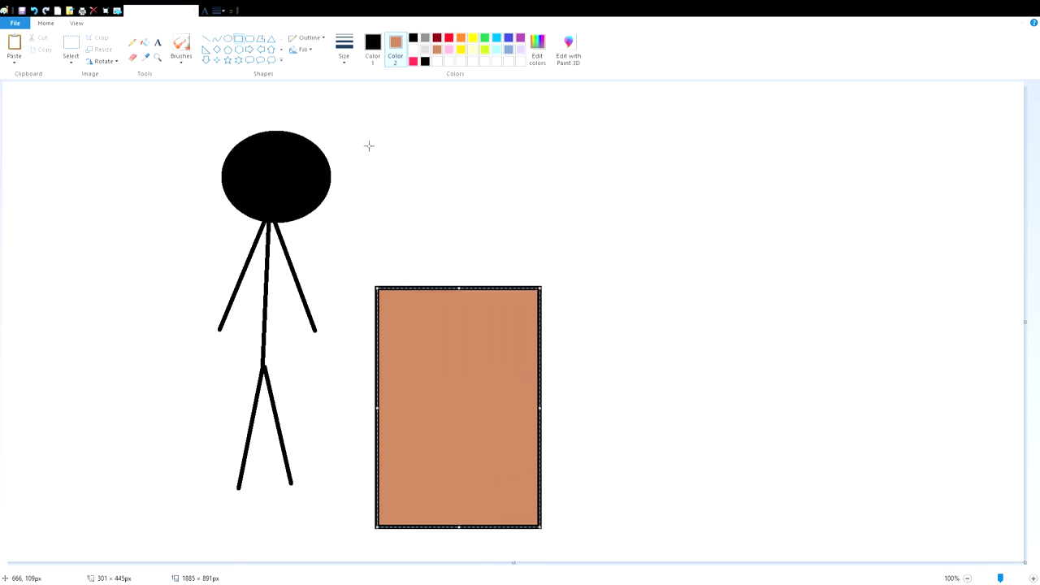
# Step: Draw a yellow ellipse about 181 × 130 px with a black outline and place it over the rectangle's upper edge
pyautogui.click(239, 42)
pyautogui.click(472, 37)
pyautogui.moveTo(406, 105); pyautogui.dragTo(508, 173)
pyautogui.moveTo(472, 134)
pyautogui.mouseDown()
pyautogui.moveTo(476, 325)
pyautogui.moveTo(479, 305)
pyautogui.mouseUp()
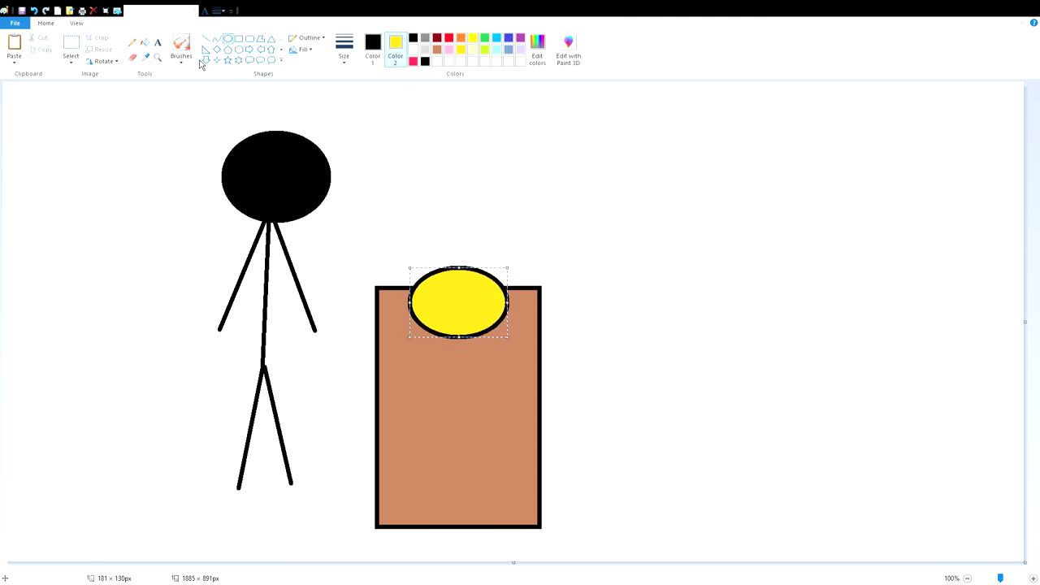
pyautogui.click(132, 43)
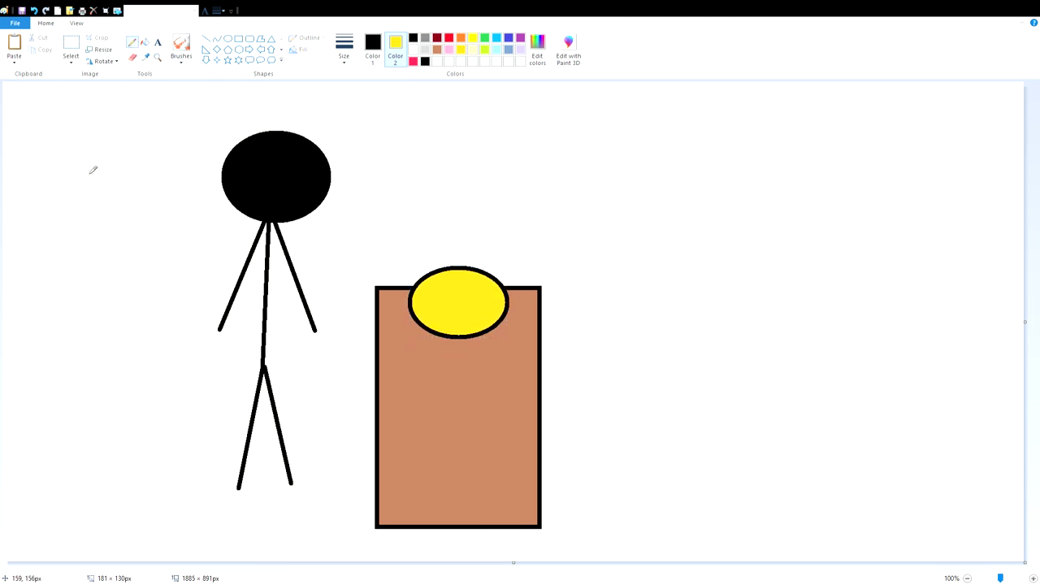
# Step: Paste a second stick figure to the left of the first one
pyautogui.click(13, 42)
pyautogui.moveTo(59, 209); pyautogui.dragTo(49, 222)
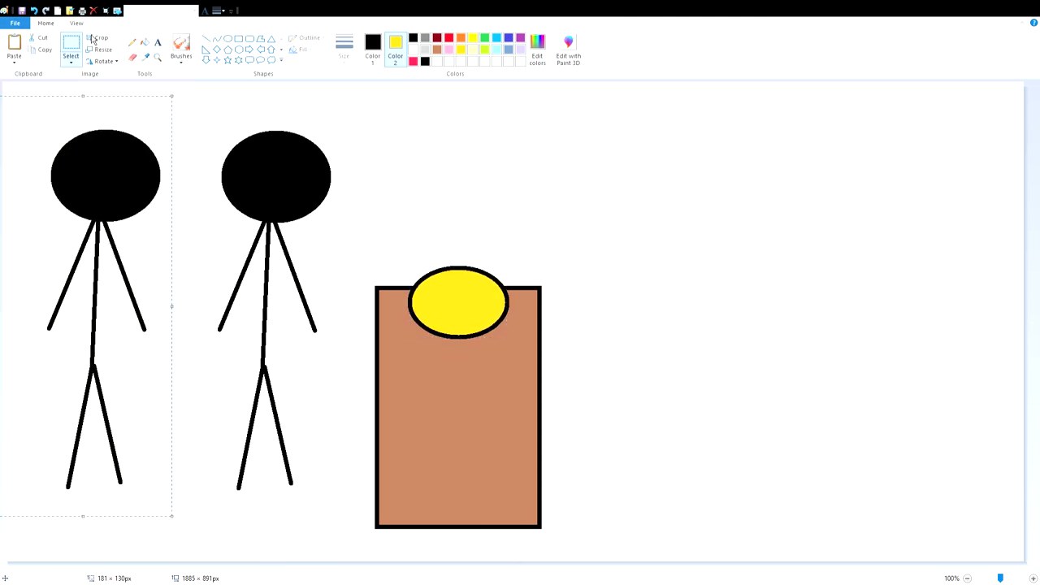
# Step: Draw a small flag on a short pole between the two stick figures and fill it with yellow
pyautogui.click(131, 45)
pyautogui.moveTo(181, 343)
pyautogui.mouseDown()
pyautogui.moveTo(163, 269)
pyautogui.moveTo(201, 305)
pyautogui.mouseUp()
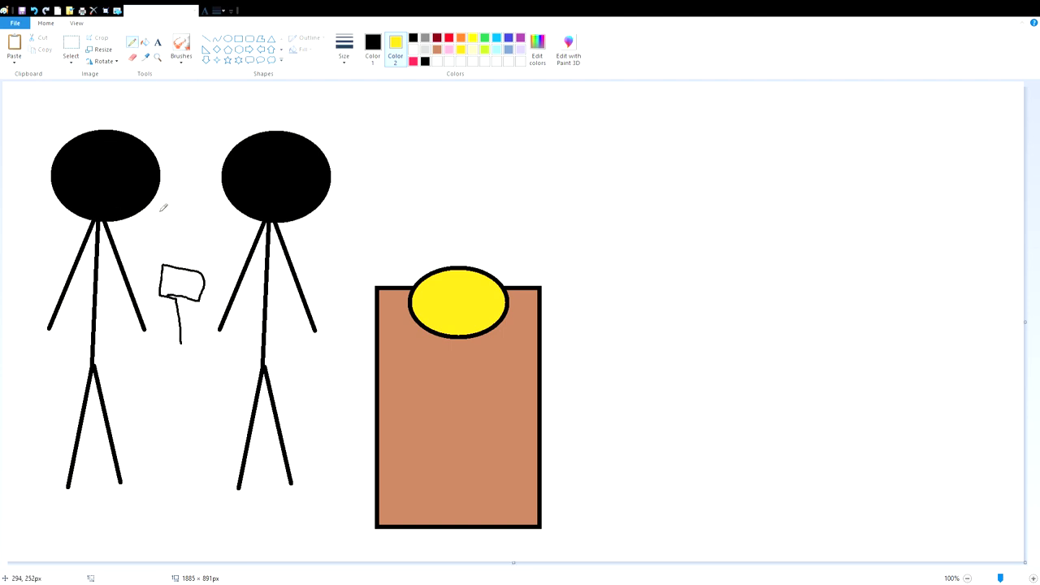
pyautogui.click(144, 42)
pyautogui.rightClick(183, 288)
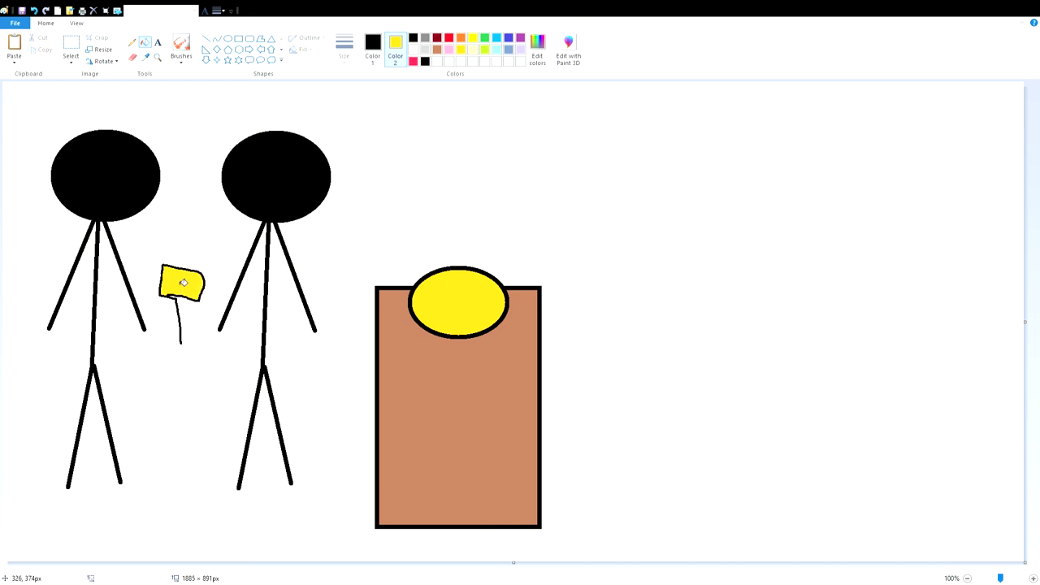
pyautogui.click(70, 45)
pyautogui.moveTo(204, 360); pyautogui.dragTo(232, 320)
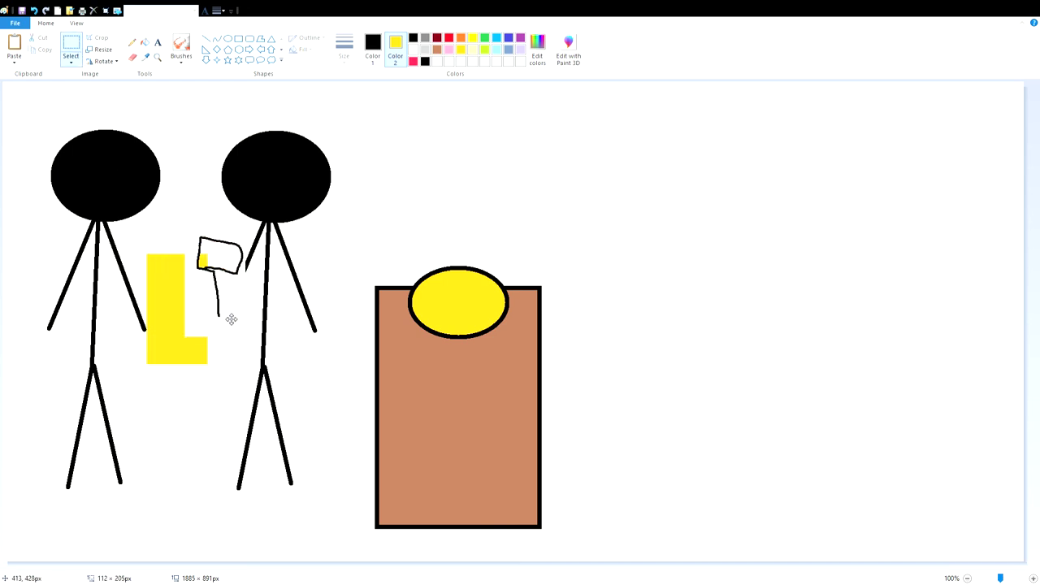
pyautogui.click(34, 11)
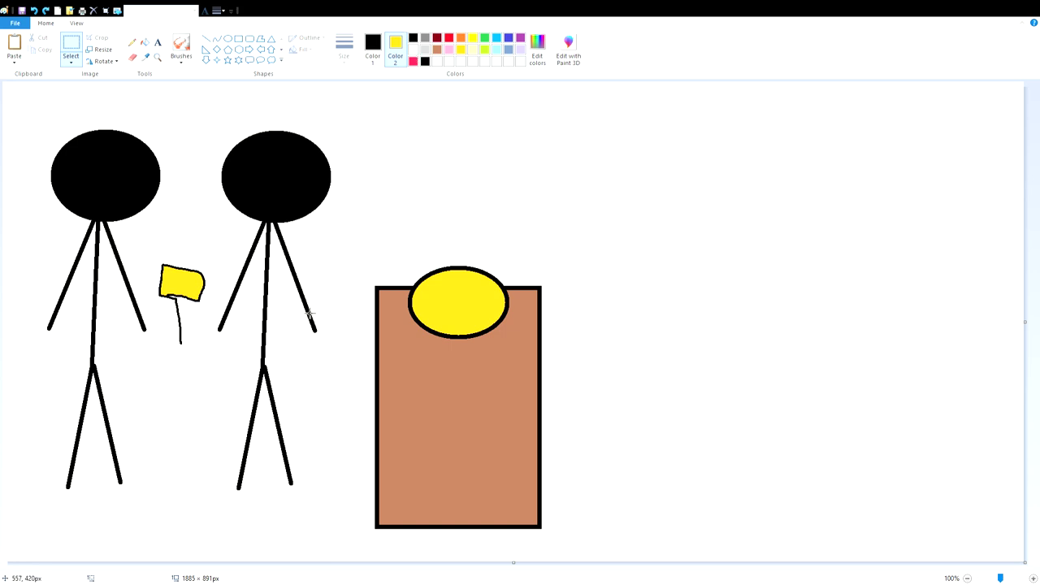
# Step: With white as the secondary colour, move the flag into the second stick figure's outer hand and shift that figure slightly right
pyautogui.rightClick(424, 48)
pyautogui.moveTo(209, 266)
pyautogui.mouseDown()
pyautogui.moveTo(158, 364)
pyautogui.moveTo(251, 325)
pyautogui.moveTo(302, 341)
pyautogui.moveTo(341, 302)
pyautogui.moveTo(308, 335)
pyautogui.mouseUp()
pyautogui.moveTo(184, 106)
pyautogui.mouseDown()
pyautogui.moveTo(223, 337)
pyautogui.moveTo(339, 529)
pyautogui.mouseUp()
pyautogui.moveTo(317, 474); pyautogui.dragTo(327, 471)
# Step: Turn the brown rectangle a quarter turn counterclockwise with its yellow oval facing the figures, and paste a stick figure over its far end
pyautogui.moveTo(567, 296); pyautogui.dragTo(604, 249)
pyautogui.moveTo(505, 416); pyautogui.dragTo(370, 575)
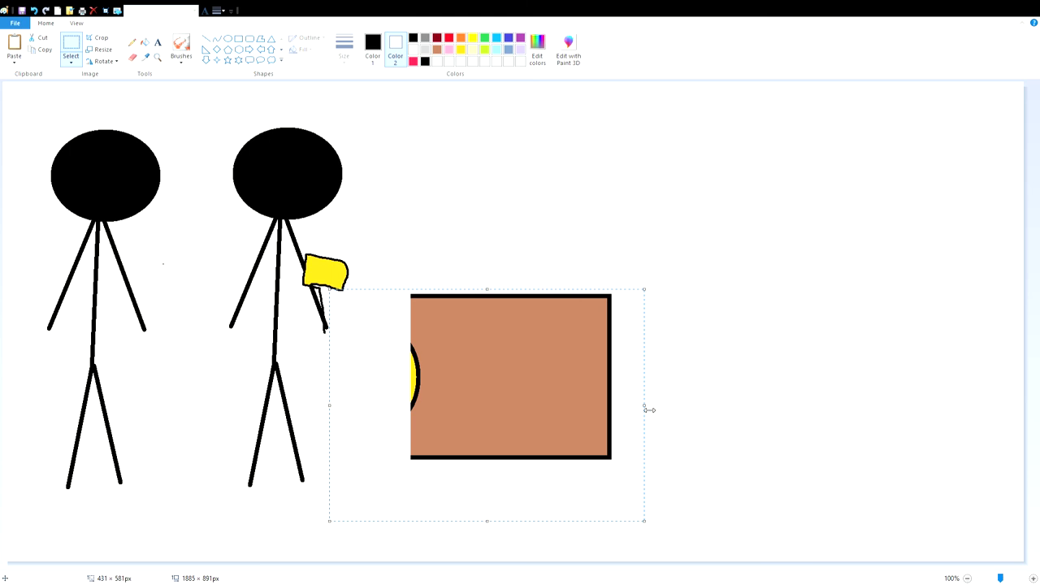
pyautogui.click(24, 58)
pyautogui.moveTo(102, 214); pyautogui.dragTo(686, 246)
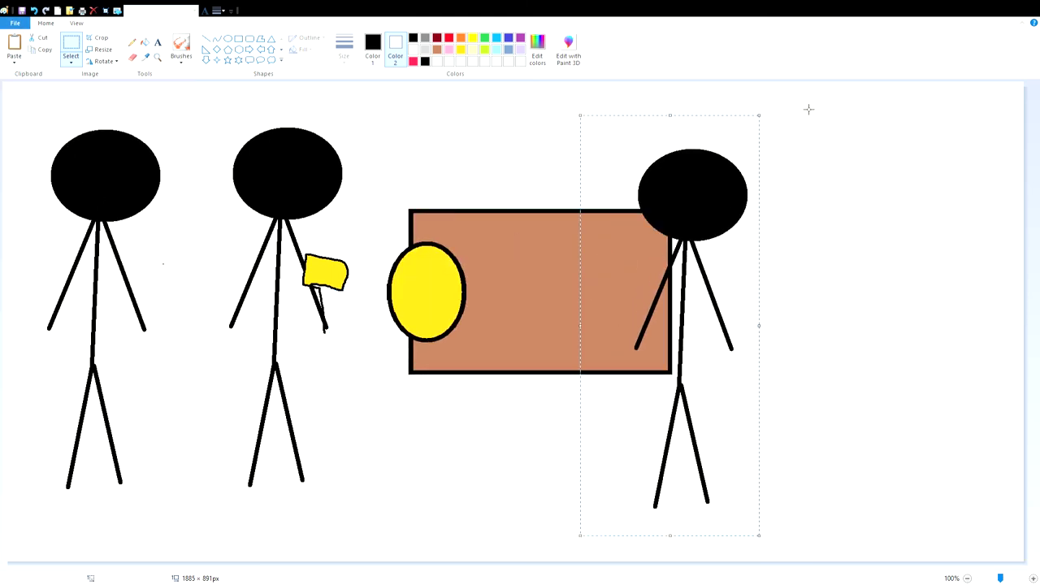
# Step: Remove the leftmost stick figure and move the flag-holding figure further left
pyautogui.moveTo(197, 116); pyautogui.dragTo(8, 558)
pyautogui.moveTo(84, 481); pyautogui.dragTo(11, 407)
pyautogui.moveTo(134, 123); pyautogui.dragTo(375, 545)
pyautogui.moveTo(239, 450); pyautogui.dragTo(267, 415)
# Step: Erase rough strokes across the yellow oval and down the nearby part of the brown rectangle
pyautogui.click(133, 57)
pyautogui.moveTo(394, 268)
pyautogui.mouseDown()
pyautogui.moveTo(387, 291)
pyautogui.moveTo(391, 275)
pyautogui.moveTo(465, 268)
pyautogui.moveTo(431, 225)
pyautogui.moveTo(403, 258)
pyautogui.mouseUp()
pyautogui.click(71, 62)
pyautogui.click(114, 104)
pyautogui.moveTo(457, 174)
pyautogui.mouseDown()
pyautogui.moveTo(518, 265)
pyautogui.moveTo(519, 411)
pyautogui.moveTo(408, 463)
pyautogui.moveTo(379, 416)
pyautogui.moveTo(406, 185)
pyautogui.moveTo(468, 172)
pyautogui.moveTo(449, 198)
pyautogui.mouseUp()
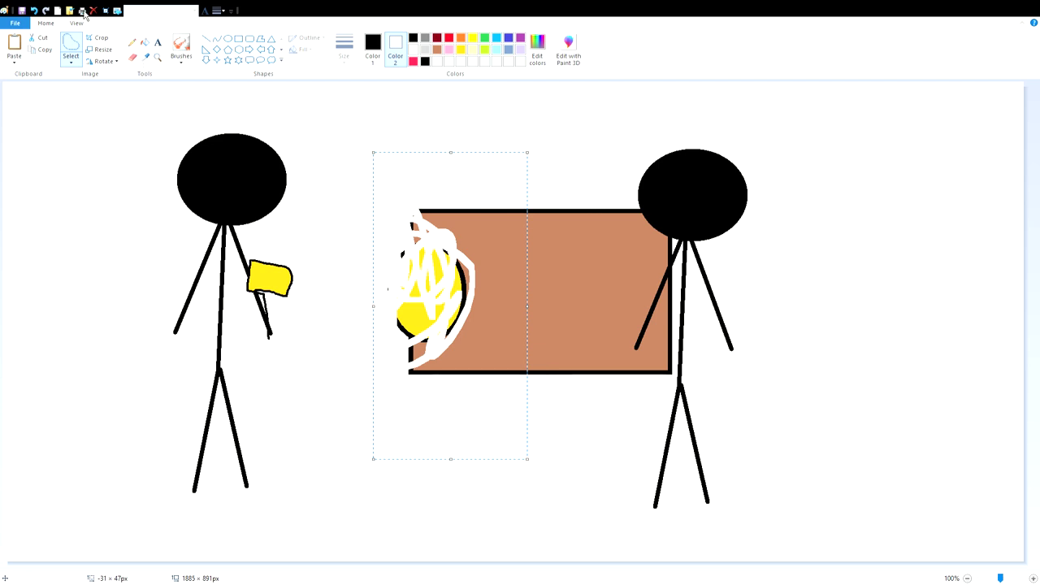
pyautogui.click(132, 58)
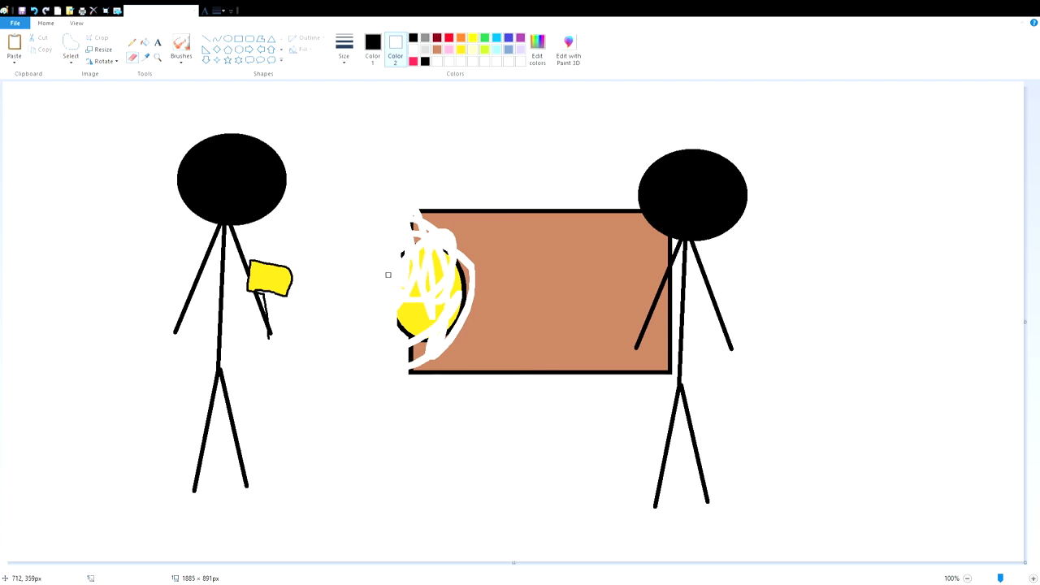
pyautogui.moveTo(477, 374); pyautogui.dragTo(486, 209)
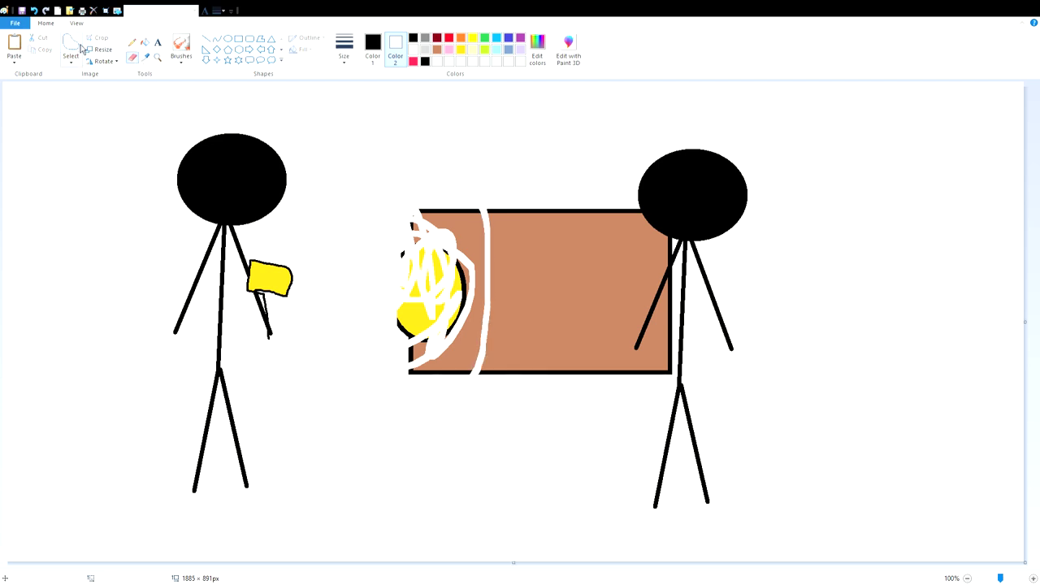
# Step: Delete the scrubbed end of the rectangle together with the yellow oval using a free-form selection
pyautogui.click(78, 49)
pyautogui.moveTo(507, 418)
pyautogui.mouseDown()
pyautogui.moveTo(539, 244)
pyautogui.moveTo(441, 190)
pyautogui.moveTo(376, 254)
pyautogui.moveTo(459, 424)
pyautogui.moveTo(525, 422)
pyautogui.mouseUp()
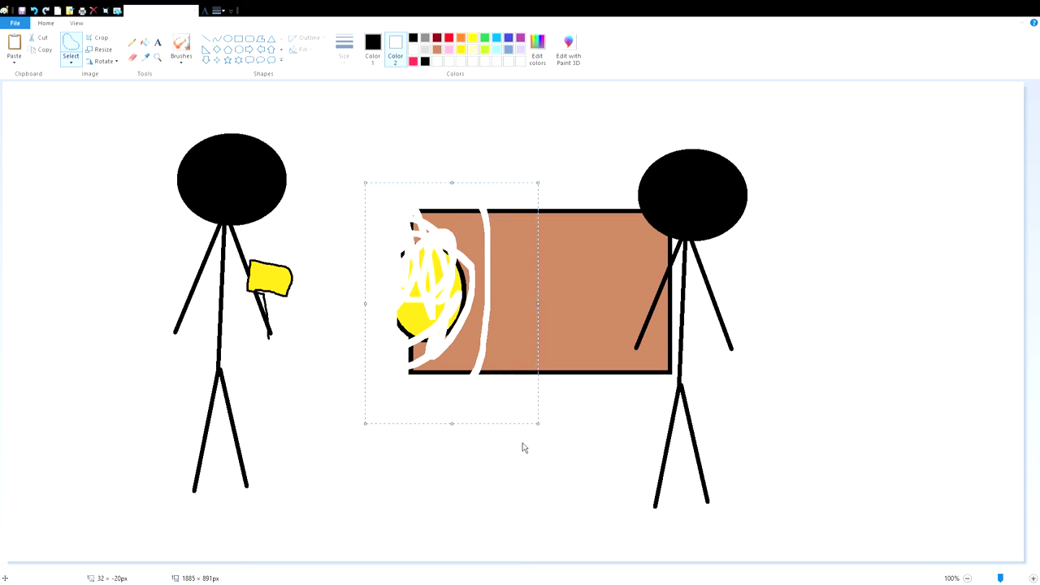
pyautogui.press('Delete')
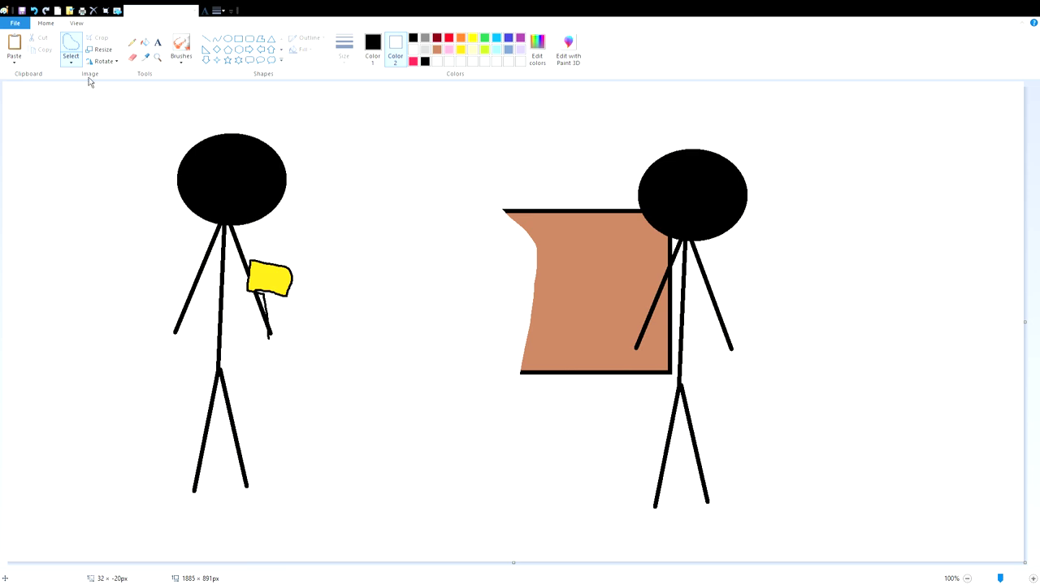
# Step: Clear the canvas by removing the rectangle with its stick figure and the flag-holding figure
pyautogui.moveTo(433, 113)
pyautogui.mouseDown()
pyautogui.moveTo(959, 539)
pyautogui.moveTo(726, 478)
pyautogui.moveTo(1036, 449)
pyautogui.mouseUp()
pyautogui.moveTo(978, 434); pyautogui.dragTo(1037, 425)
pyautogui.click(1037, 425)
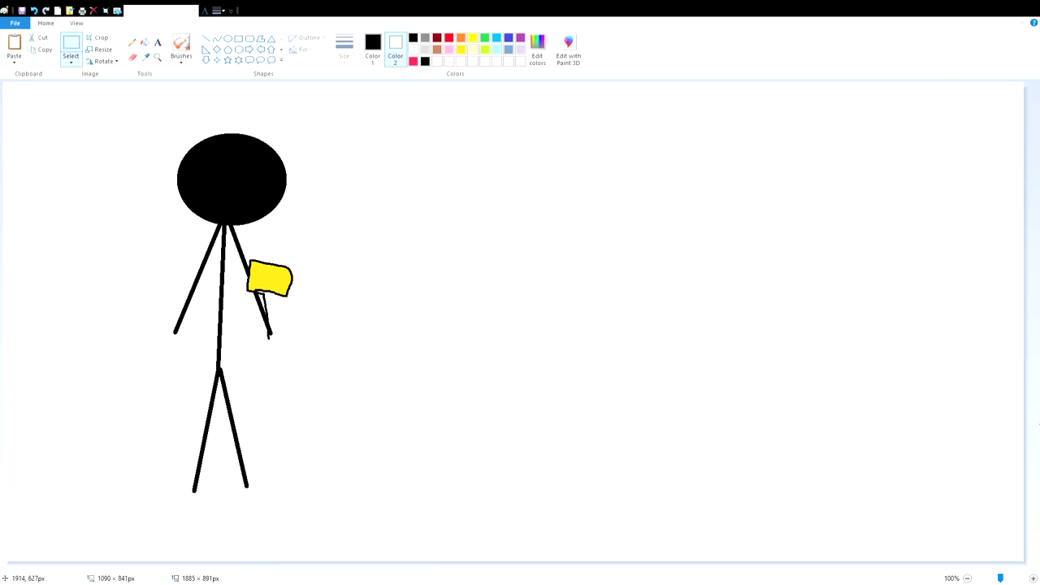
pyautogui.moveTo(409, 131)
pyautogui.mouseDown()
pyautogui.moveTo(267, 371)
pyautogui.moveTo(178, 227)
pyautogui.mouseUp()
pyautogui.hotkey('ctrl', 'x')
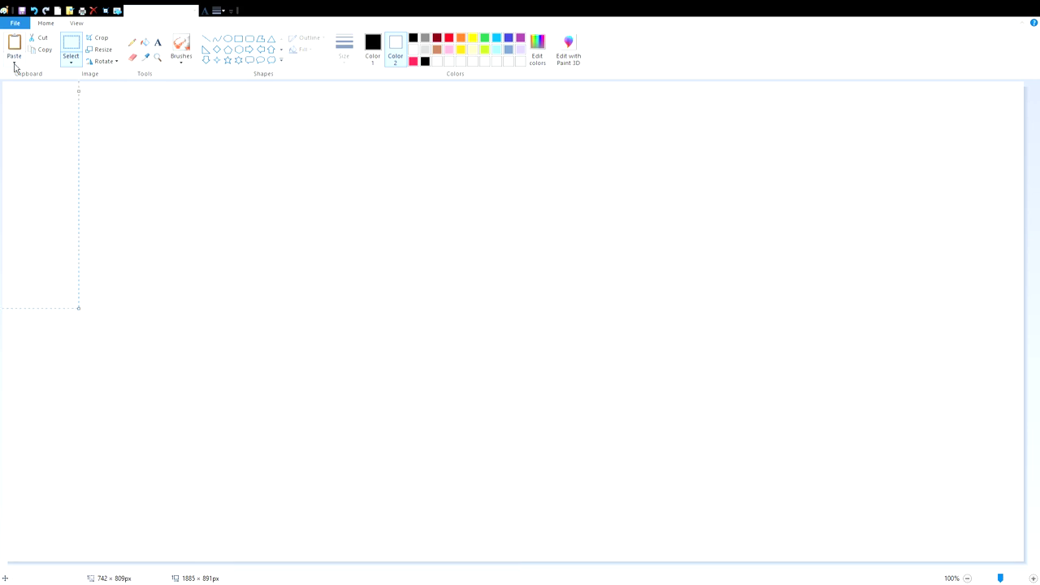
# Step: Draw a long wavy purple line across the left half of the blank canvas
pyautogui.click(131, 41)
pyautogui.click(375, 53)
pyautogui.click(520, 37)
pyautogui.moveTo(226, 497)
pyautogui.mouseDown()
pyautogui.moveTo(156, 384)
pyautogui.moveTo(218, 398)
pyautogui.moveTo(306, 470)
pyautogui.moveTo(264, 281)
pyautogui.moveTo(327, 430)
pyautogui.moveTo(396, 237)
pyautogui.moveTo(596, 255)
pyautogui.mouseUp()
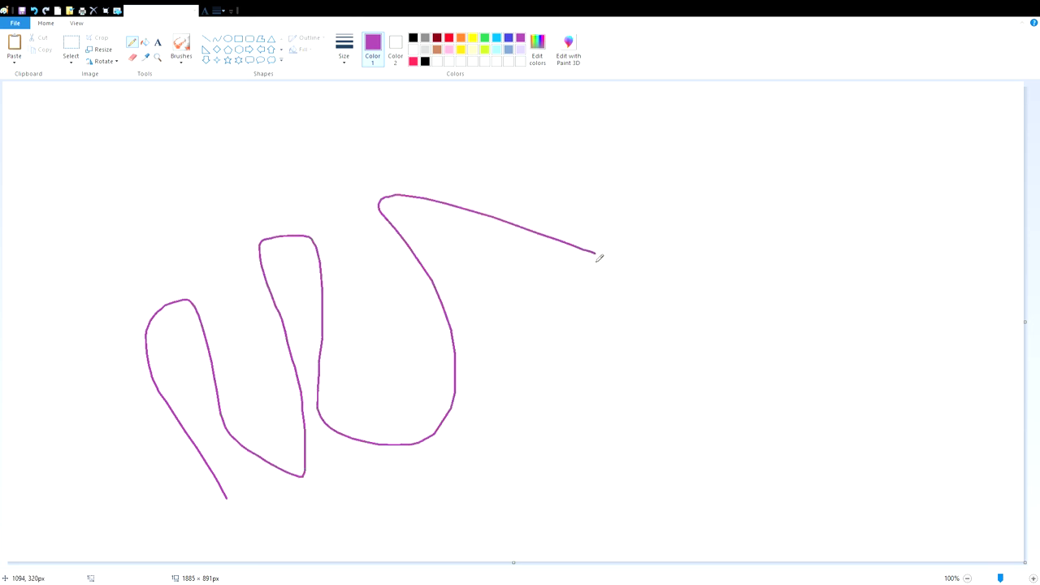
# Step: Draw a black circle in the canvas's right half with two thin curved black lines extending from inside it toward the left
pyautogui.click(228, 38)
pyautogui.click(414, 38)
pyautogui.moveTo(642, 160)
pyautogui.mouseDown()
pyautogui.moveTo(673, 213)
pyautogui.moveTo(803, 309)
pyautogui.mouseUp()
pyautogui.moveTo(722, 234)
pyautogui.mouseDown()
pyautogui.moveTo(729, 271)
pyautogui.moveTo(775, 346)
pyautogui.moveTo(619, 364)
pyautogui.mouseUp()
pyautogui.moveTo(841, 347)
pyautogui.mouseDown()
pyautogui.moveTo(850, 348)
pyautogui.moveTo(685, 287)
pyautogui.moveTo(845, 365)
pyautogui.moveTo(785, 223)
pyautogui.moveTo(590, 121)
pyautogui.mouseUp()
pyautogui.click(132, 43)
pyautogui.moveTo(804, 390)
pyautogui.mouseDown()
pyautogui.moveTo(582, 374)
pyautogui.moveTo(518, 279)
pyautogui.mouseUp()
# Step: Erase small gaps along the purple wavy line to break it into dashes
pyautogui.click(132, 57)
pyautogui.moveTo(275, 345); pyautogui.dragTo(334, 443)
pyautogui.moveTo(400, 471); pyautogui.dragTo(482, 155)
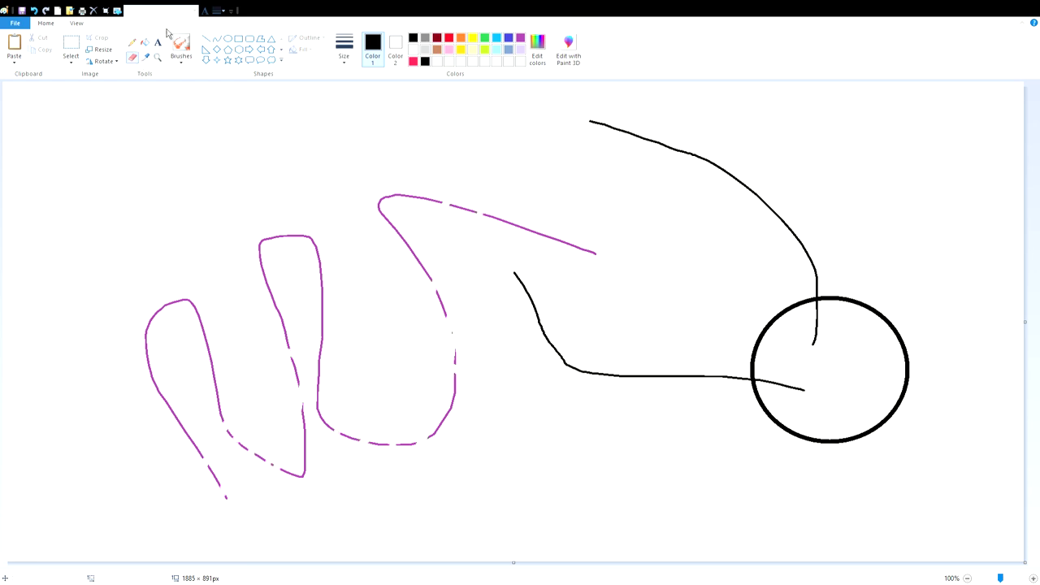
# Step: Fill the background around the circle with purple so it absorbs the dashed line, and refill it with white
pyautogui.click(148, 44)
pyautogui.click(523, 40)
pyautogui.click(510, 124)
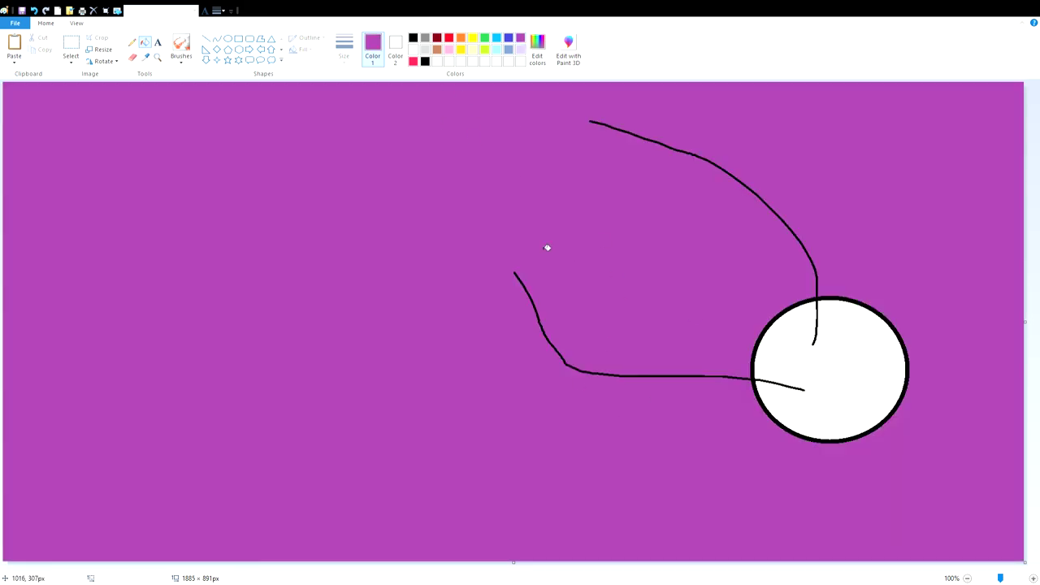
pyautogui.rightClick(168, 134)
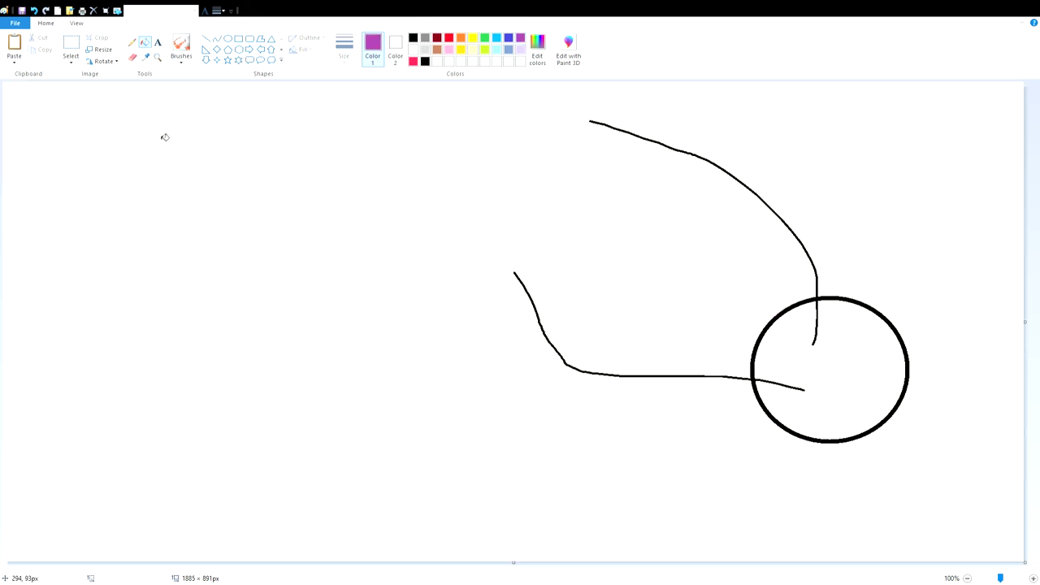
# Step: Move the circle with its two lines left, and shrink it to a small drawing in the canvas's lower-right area
pyautogui.click(71, 45)
pyautogui.moveTo(390, 506); pyautogui.dragTo(975, 85)
pyautogui.moveTo(907, 290); pyautogui.dragTo(789, 331)
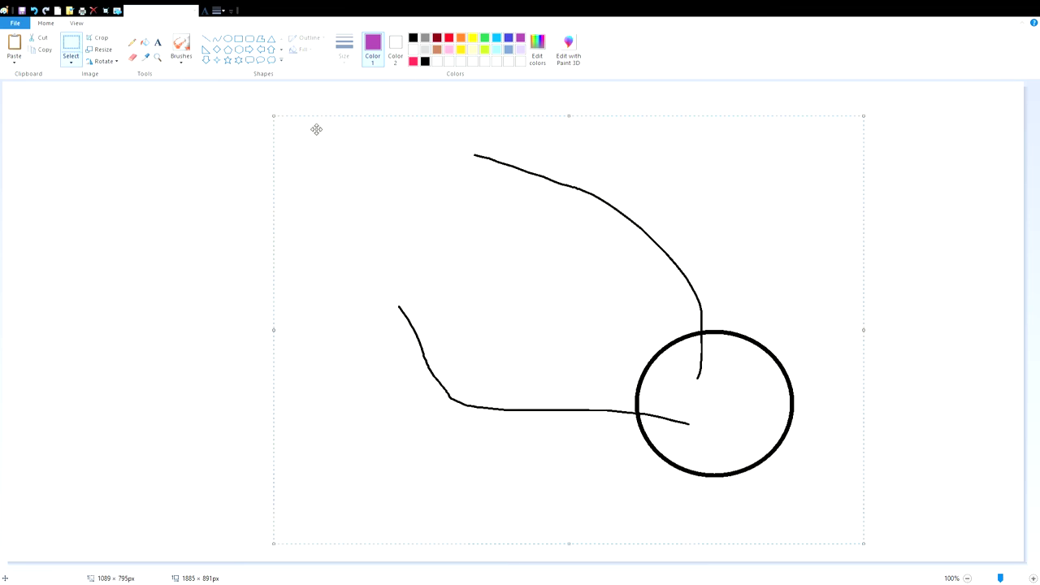
pyautogui.moveTo(280, 120)
pyautogui.mouseDown()
pyautogui.moveTo(696, 399)
pyautogui.moveTo(752, 463)
pyautogui.mouseUp()
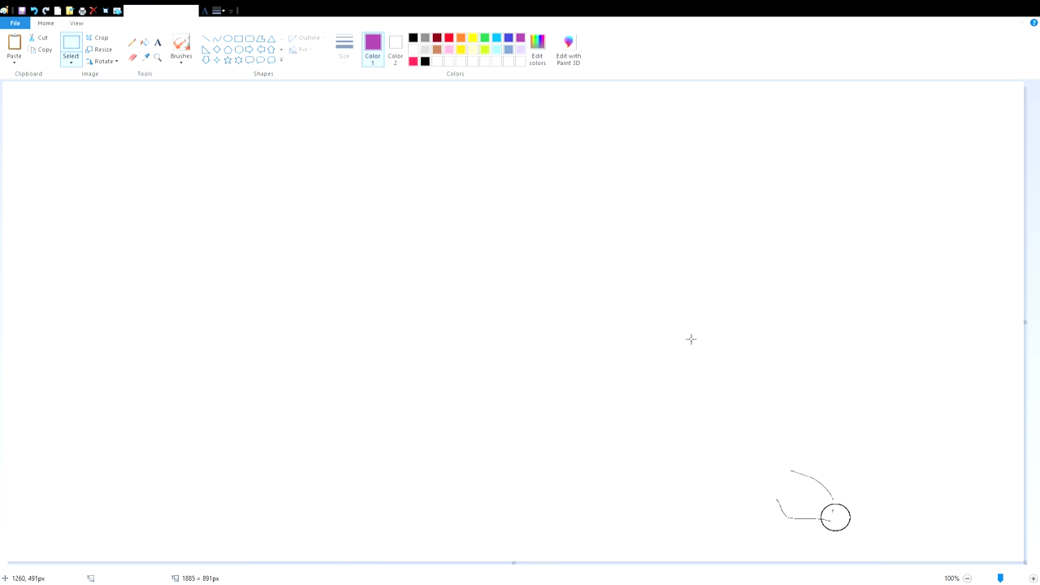
# Step: Draw a large black ellipse around the shrunken circle and lines
pyautogui.click(412, 38)
pyautogui.click(227, 38)
pyautogui.moveTo(581, 236); pyautogui.dragTo(922, 543)
# Step: Select the large ellipse with everything inside it and move it off the canvas's right edge
pyautogui.click(71, 45)
pyautogui.moveTo(382, 169); pyautogui.dragTo(1025, 561)
pyautogui.moveTo(516, 369); pyautogui.dragTo(1032, 342)
pyautogui.click(362, 155)
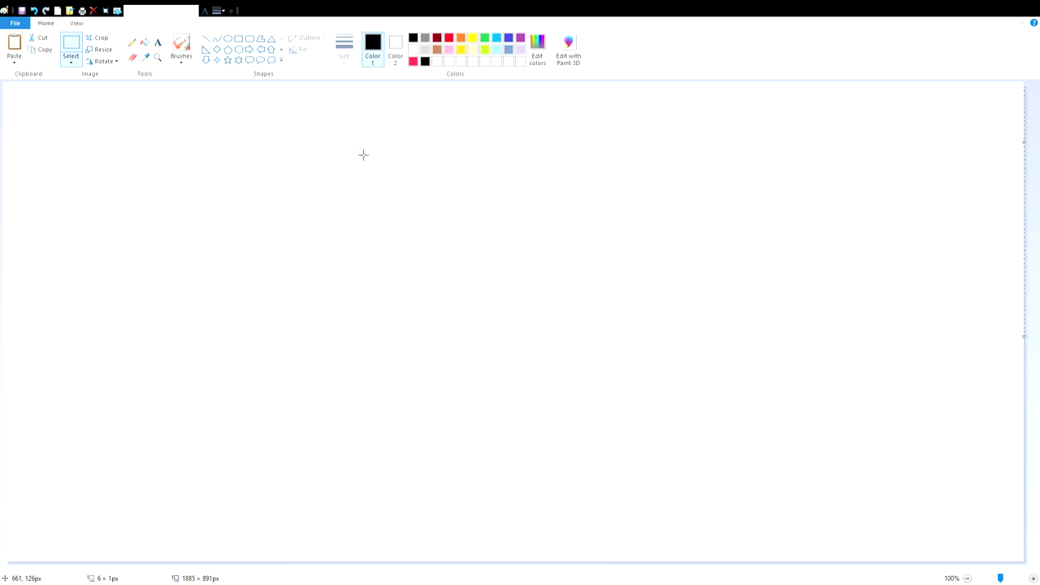
# Step: Draw a black ellipse about 681 × 567 px near the canvas centre and paste the globe picture over it
pyautogui.moveTo(319, 217); pyautogui.dragTo(643, 476)
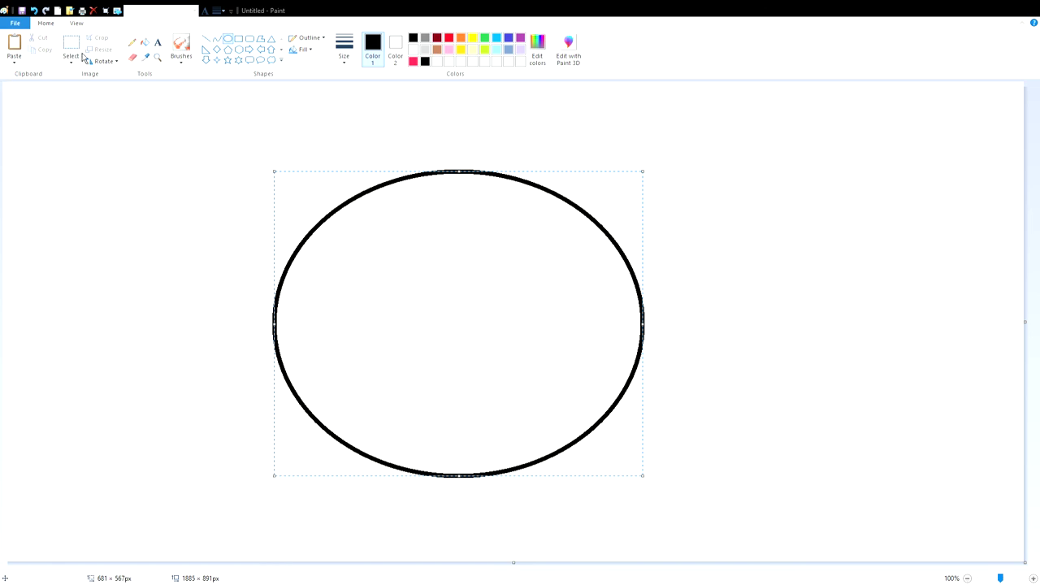
pyautogui.press('Escape')
pyautogui.hotkey('ctrl', 'v')
pyautogui.moveTo(253, 199); pyautogui.dragTo(535, 281)
# Step: Fill the background around the globe with turquoise, covering all leftover pieces of the ellipse as well
pyautogui.click(145, 43)
pyautogui.click(497, 39)
pyautogui.click(243, 322)
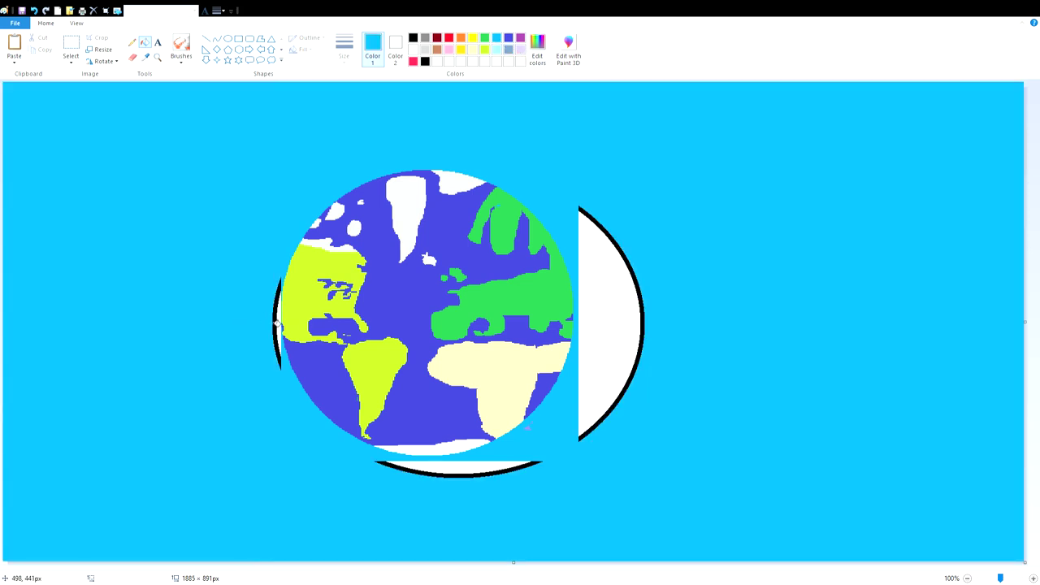
pyautogui.click(276, 324)
pyautogui.click(282, 328)
pyautogui.click(33, 9)
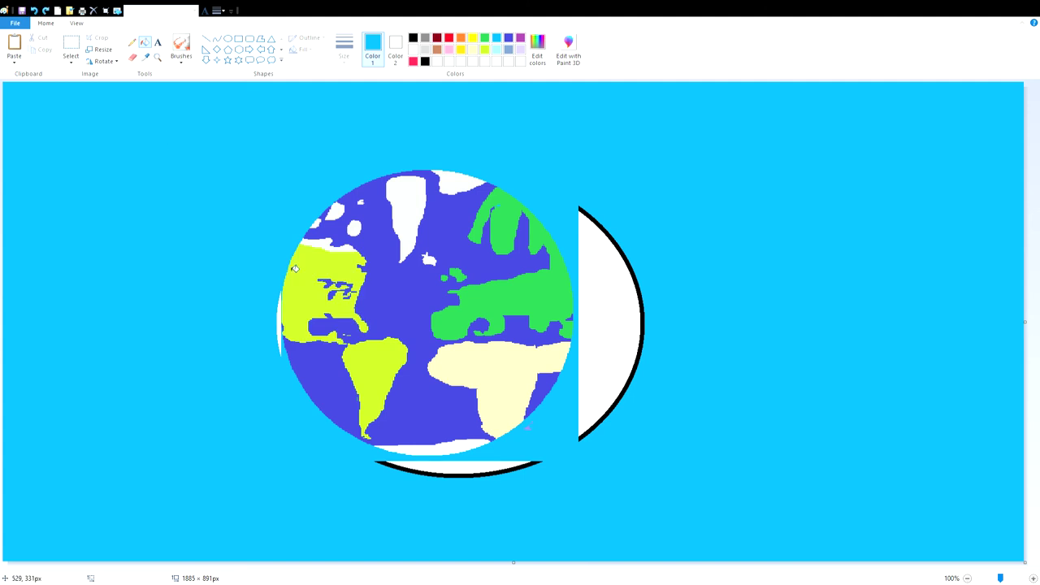
pyautogui.click(280, 342)
pyautogui.click(457, 474)
pyautogui.click(456, 465)
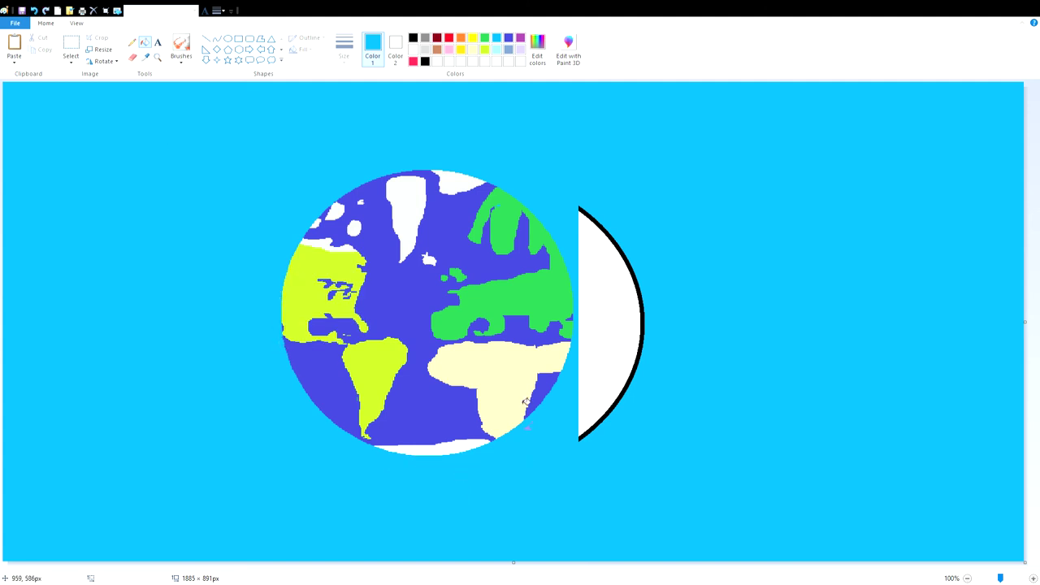
pyautogui.click(617, 365)
pyautogui.click(643, 358)
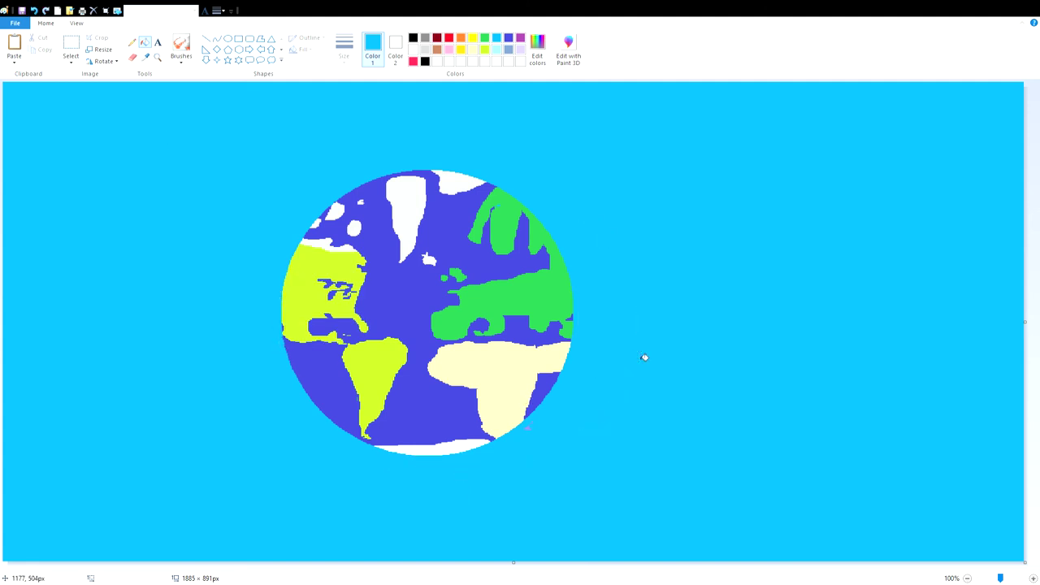
# Step: Recolour the globe's lower-right, upper-right, lower-left and upper-left continents purple
pyautogui.click(521, 38)
pyautogui.click(495, 373)
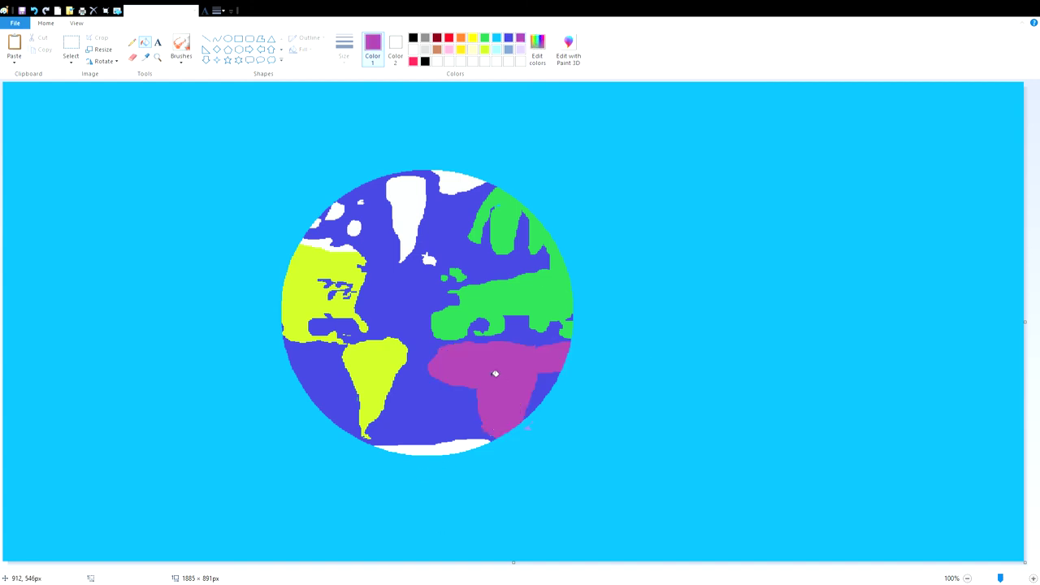
pyautogui.click(541, 299)
pyautogui.click(380, 399)
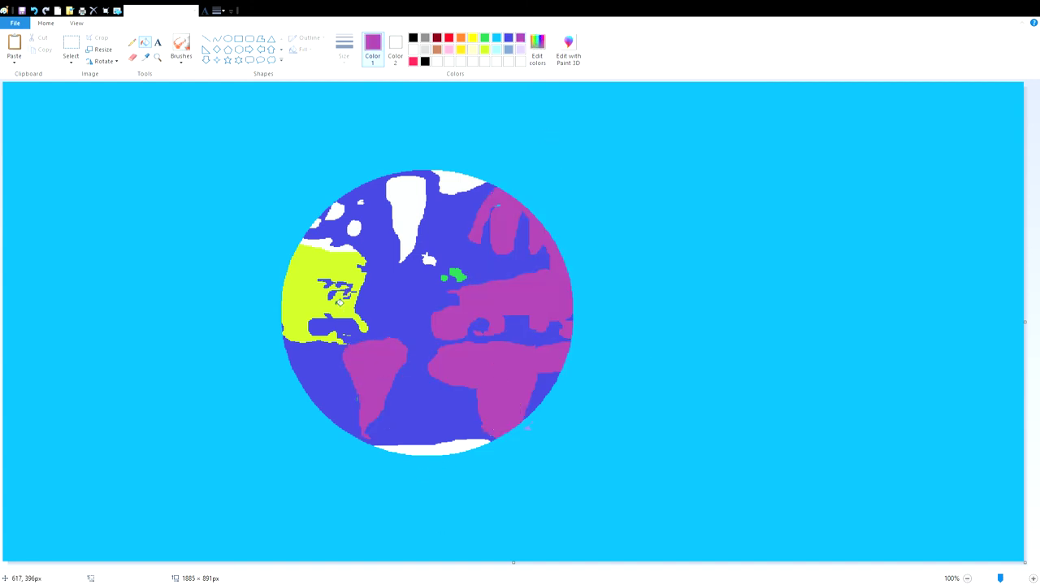
pyautogui.click(340, 258)
# Step: Refill the two left continents with lime, the upper-right one with green and the lower-right one with light yellow
pyautogui.click(485, 50)
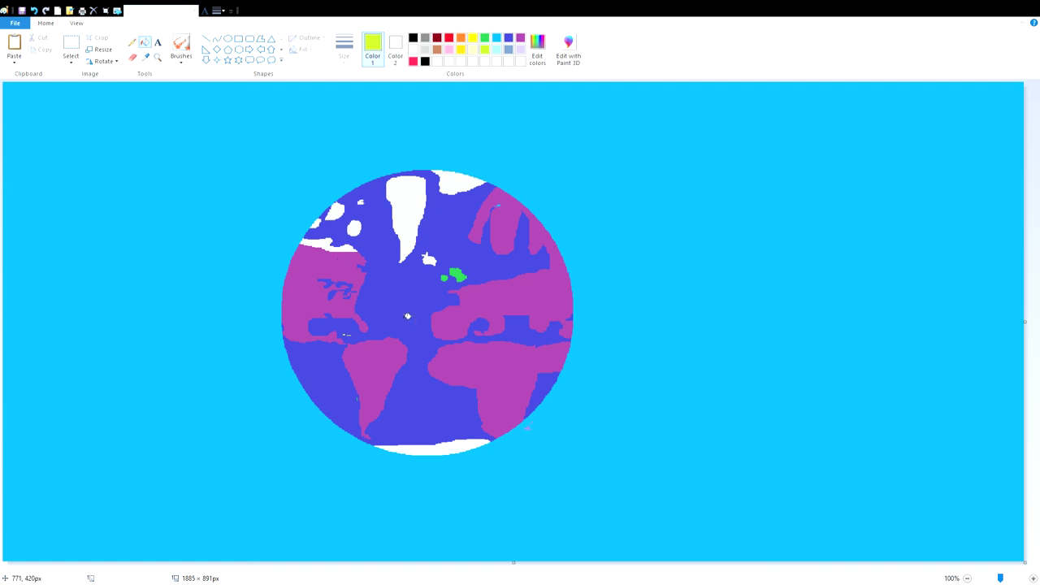
pyautogui.click(339, 274)
pyautogui.click(394, 386)
pyautogui.click(485, 39)
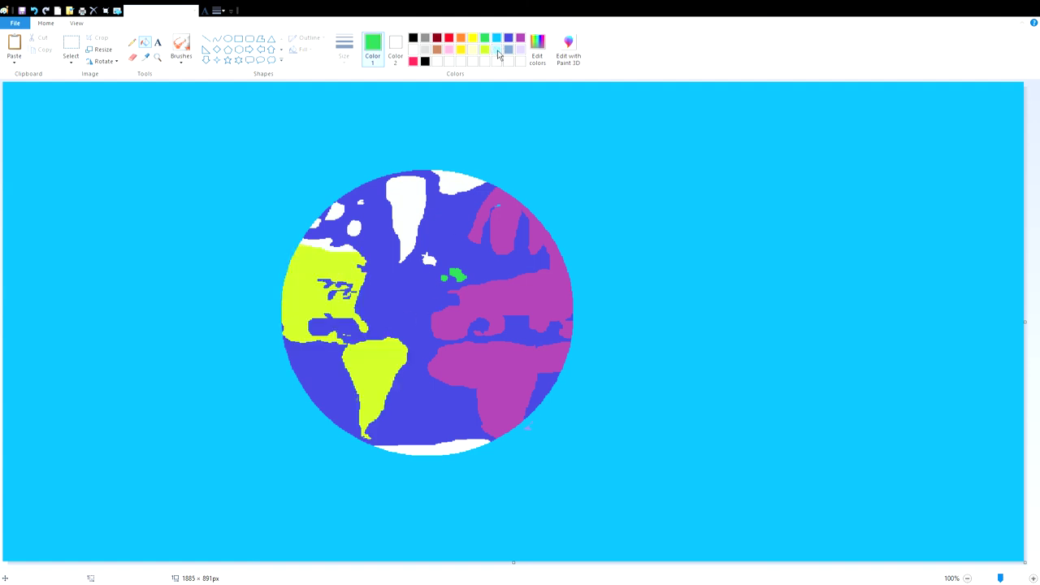
pyautogui.click(546, 298)
pyautogui.click(474, 51)
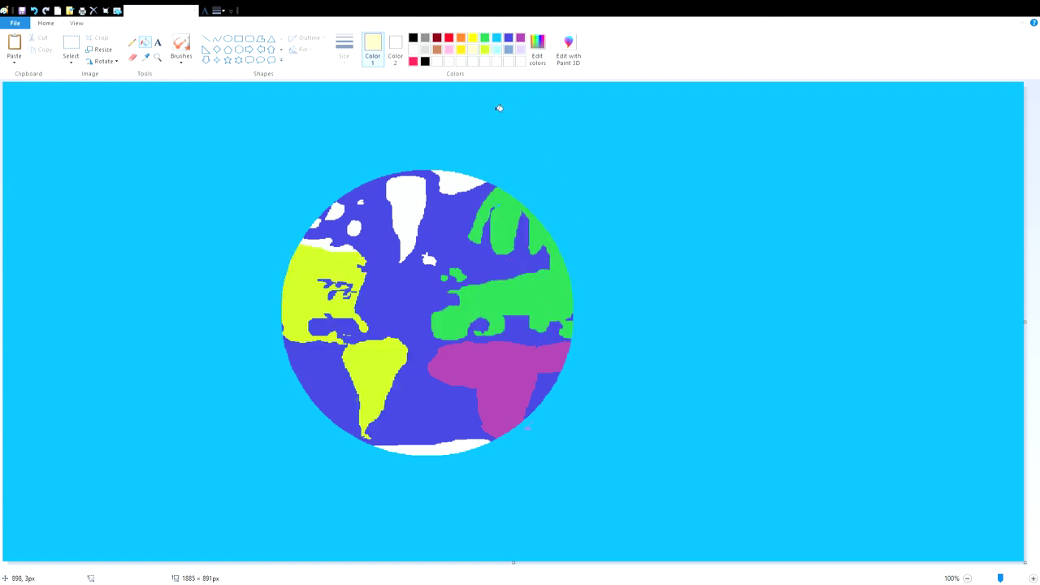
pyautogui.click(503, 378)
# Step: Draw a large light grey ellipse over the globe
pyautogui.click(425, 50)
pyautogui.click(395, 51)
pyautogui.click(438, 49)
pyautogui.click(227, 38)
pyautogui.click(427, 51)
pyautogui.moveTo(307, 157)
pyautogui.mouseDown()
pyautogui.moveTo(434, 316)
pyautogui.moveTo(423, 304)
pyautogui.moveTo(278, 394)
pyautogui.moveTo(217, 327)
pyautogui.moveTo(518, 296)
pyautogui.moveTo(439, 337)
pyautogui.moveTo(450, 329)
pyautogui.moveTo(368, 248)
pyautogui.moveTo(179, 264)
pyautogui.moveTo(237, 448)
pyautogui.moveTo(349, 483)
pyautogui.moveTo(601, 470)
pyautogui.moveTo(418, 188)
pyautogui.moveTo(328, 170)
pyautogui.moveTo(337, 437)
pyautogui.moveTo(476, 94)
pyautogui.moveTo(560, 567)
pyautogui.moveTo(328, 167)
pyautogui.moveTo(506, 163)
pyautogui.moveTo(784, 434)
pyautogui.moveTo(788, 518)
pyautogui.moveTo(920, 419)
pyautogui.moveTo(44, 294)
pyautogui.moveTo(284, 544)
pyautogui.moveTo(141, 581)
pyautogui.moveTo(176, 315)
pyautogui.moveTo(784, 248)
pyautogui.moveTo(226, 205)
pyautogui.moveTo(560, 302)
pyautogui.moveTo(692, 428)
pyautogui.mouseUp()
# Step: Select the globe scene and move it off the canvas, leaving plain turquoise
pyautogui.click(71, 44)
pyautogui.moveTo(225, 158); pyautogui.dragTo(1020, 561)
pyautogui.moveTo(486, 495); pyautogui.dragTo(917, 19)
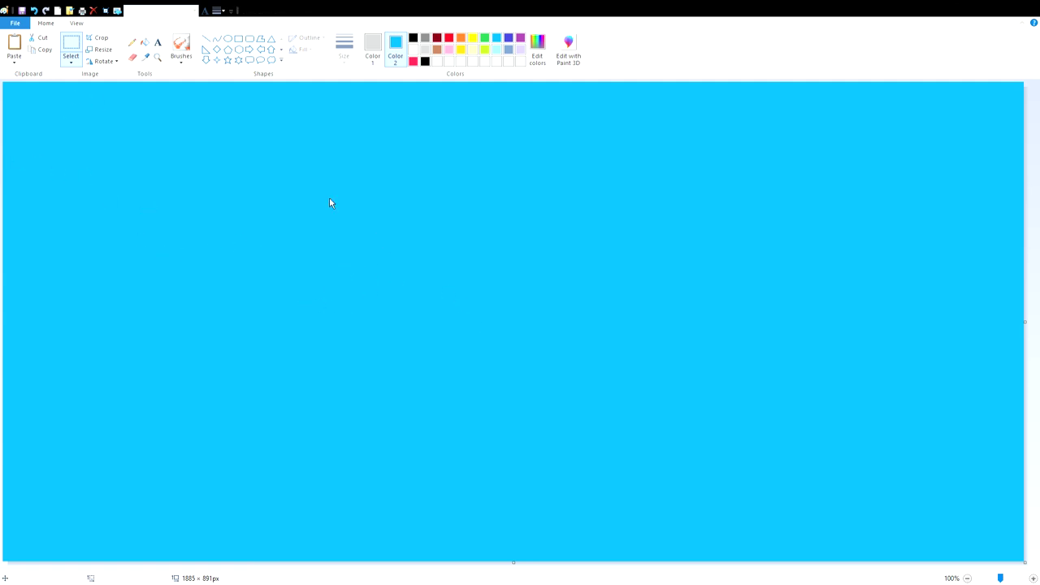
# Step: Paste the solar system picture and crop the canvas to it
pyautogui.hotkey('ctrl', 'v')
pyautogui.click(99, 37)
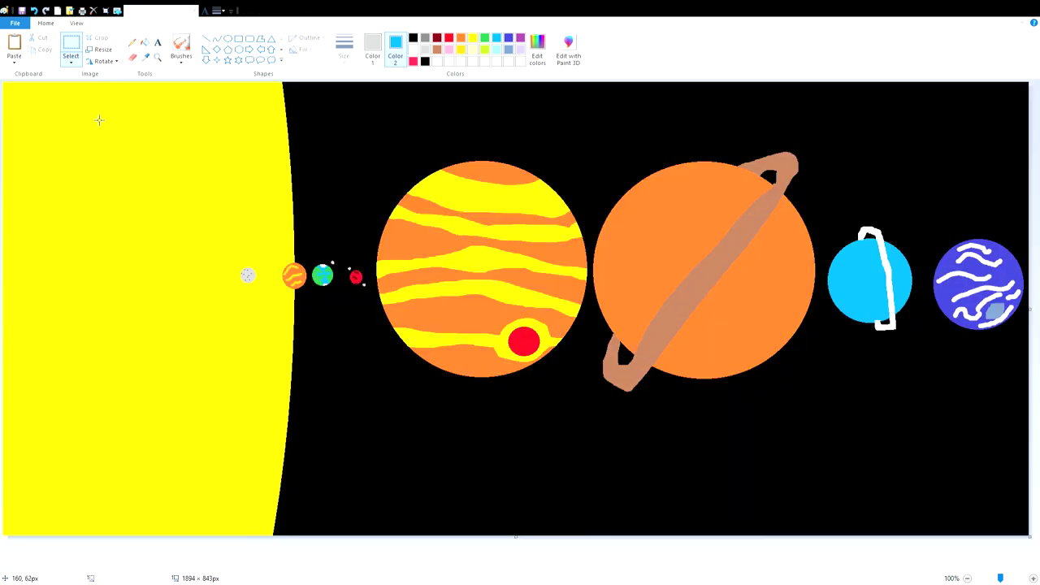
# Step: Add the white text "THE END" on one line across the planets and centre it in the picture
pyautogui.click(157, 42)
pyautogui.click(372, 47)
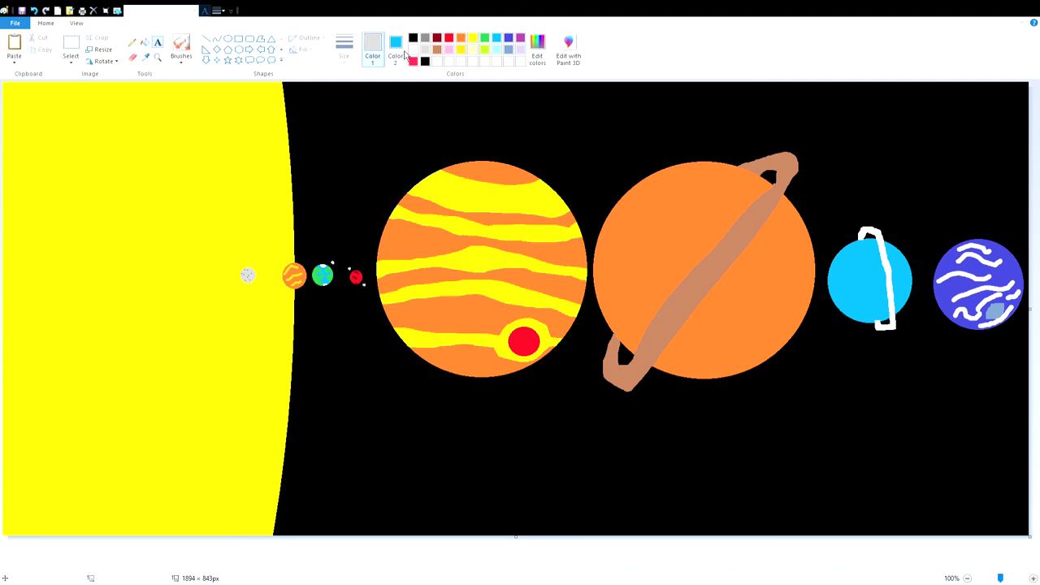
pyautogui.click(413, 50)
pyautogui.moveTo(370, 225); pyautogui.dragTo(872, 530)
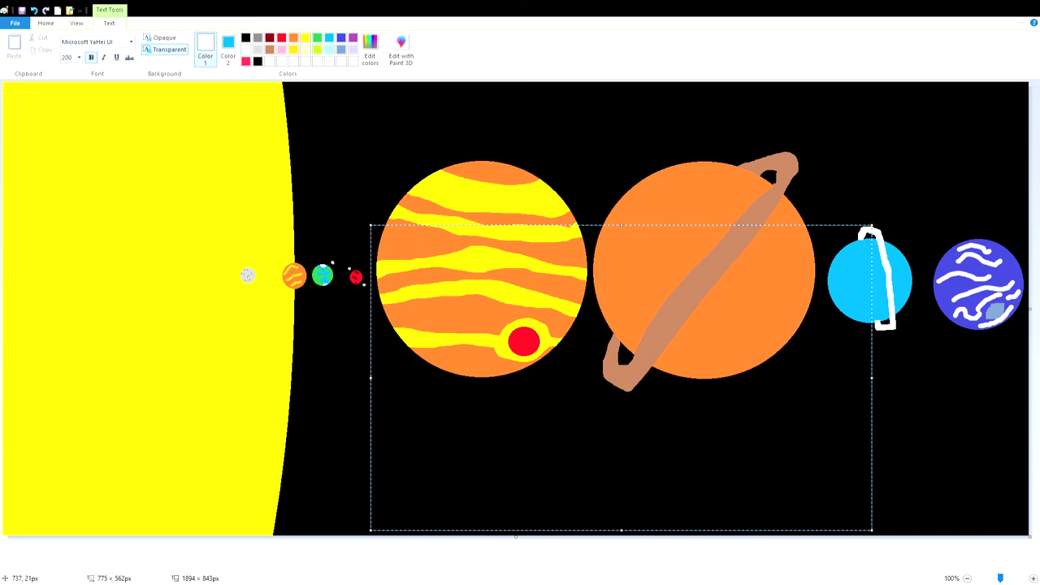
pyautogui.write('THE')
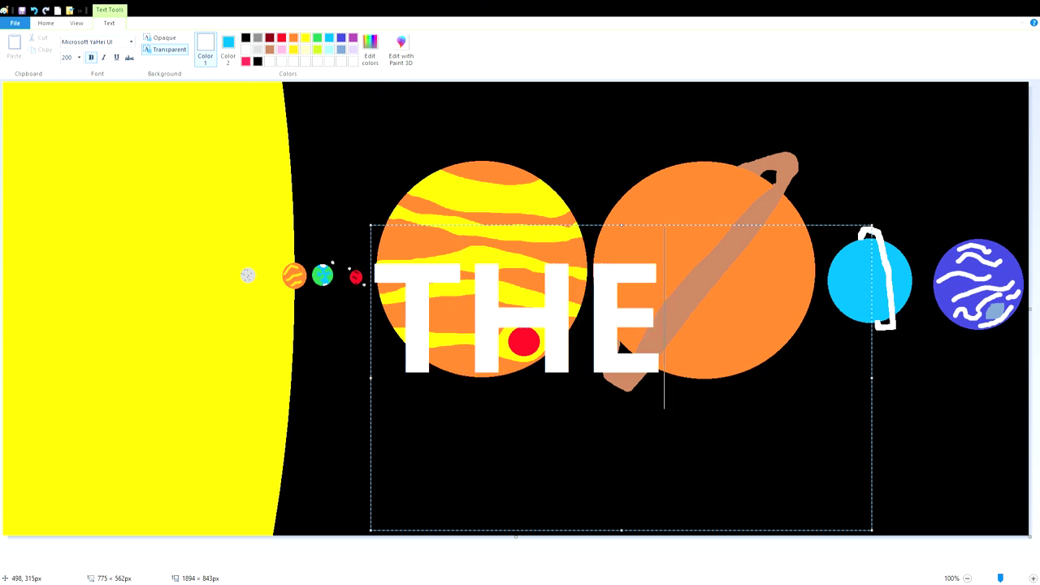
pyautogui.moveTo(372, 383)
pyautogui.mouseDown()
pyautogui.moveTo(178, 396)
pyautogui.moveTo(40, 430)
pyautogui.mouseUp()
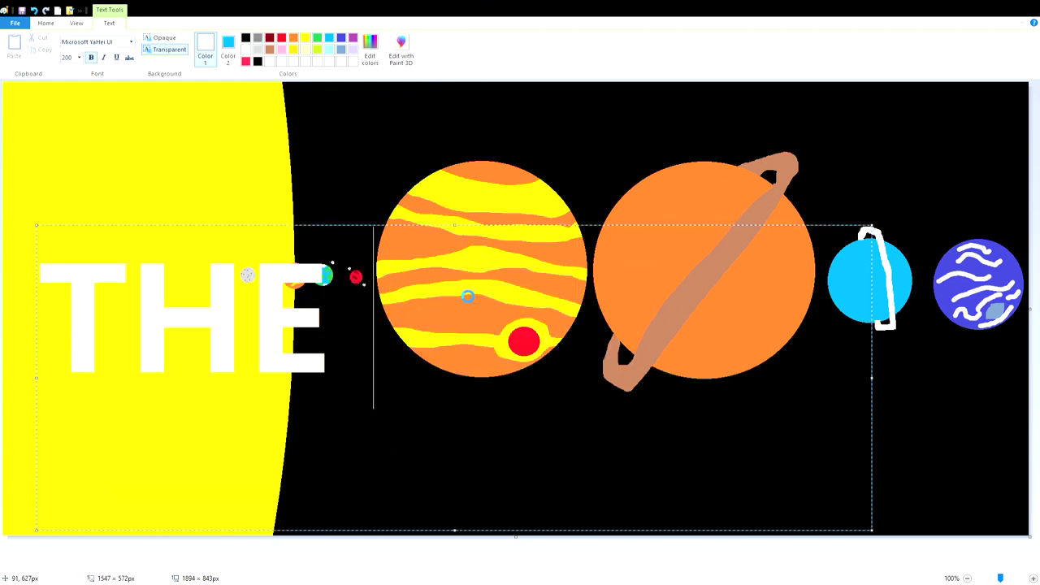
pyautogui.write('END')
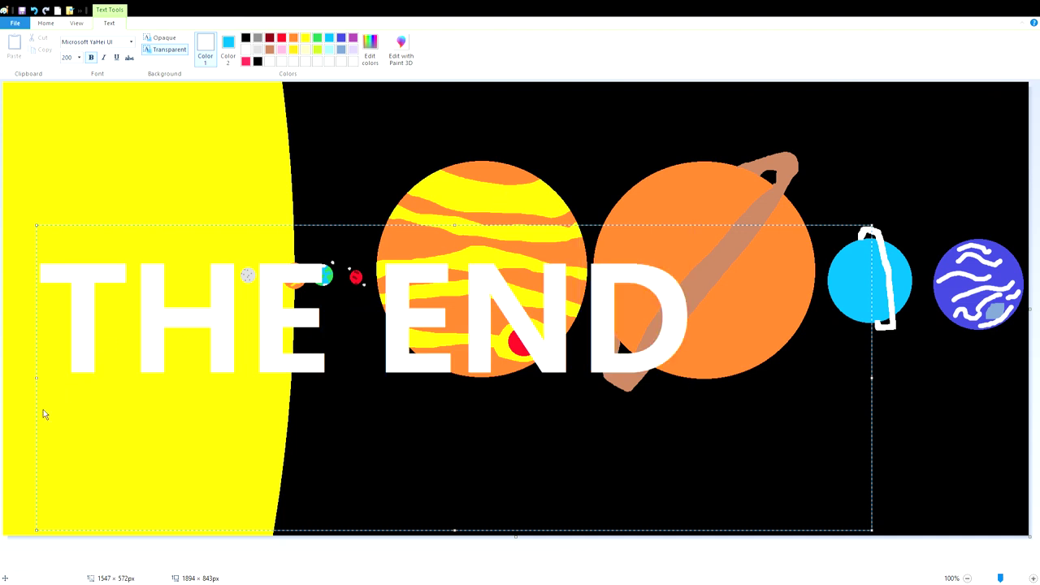
pyautogui.moveTo(43, 416); pyautogui.dragTo(247, 412)
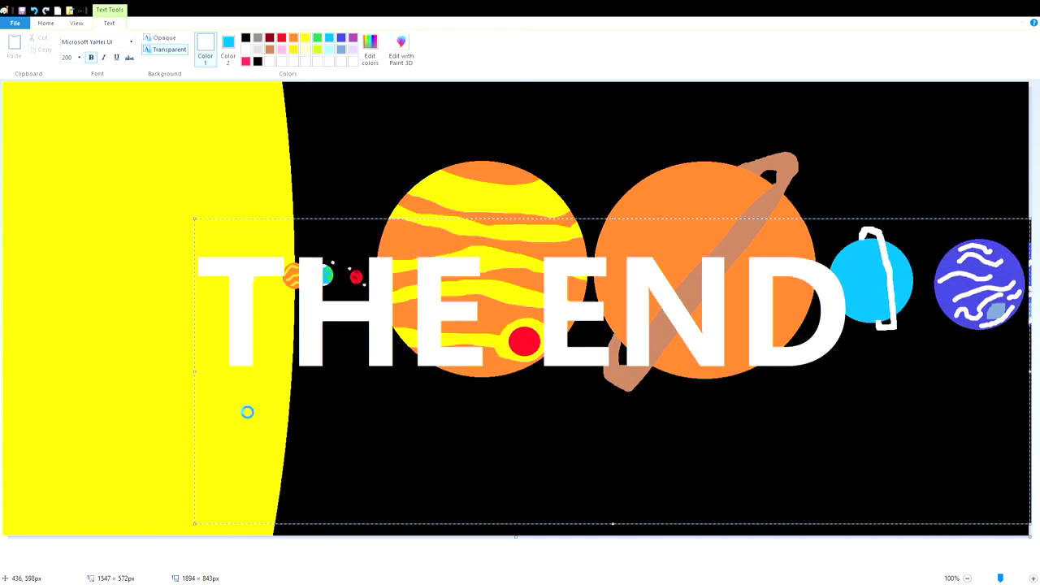
pyautogui.click(174, 353)
# Step: Fill the letters of "THE" with turquoise for T, indigo for H and yellow for E
pyautogui.click(145, 42)
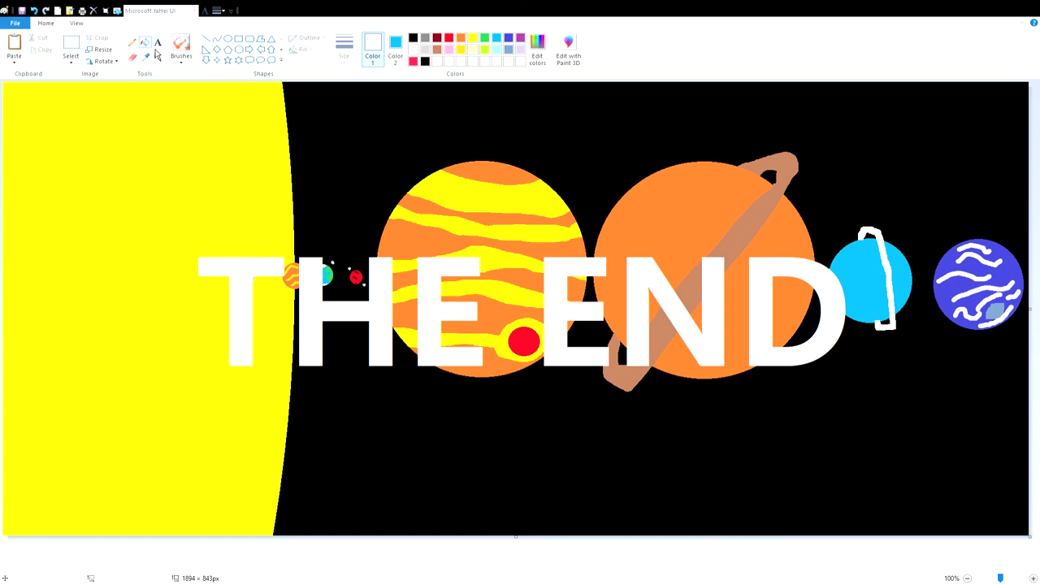
pyautogui.click(233, 278)
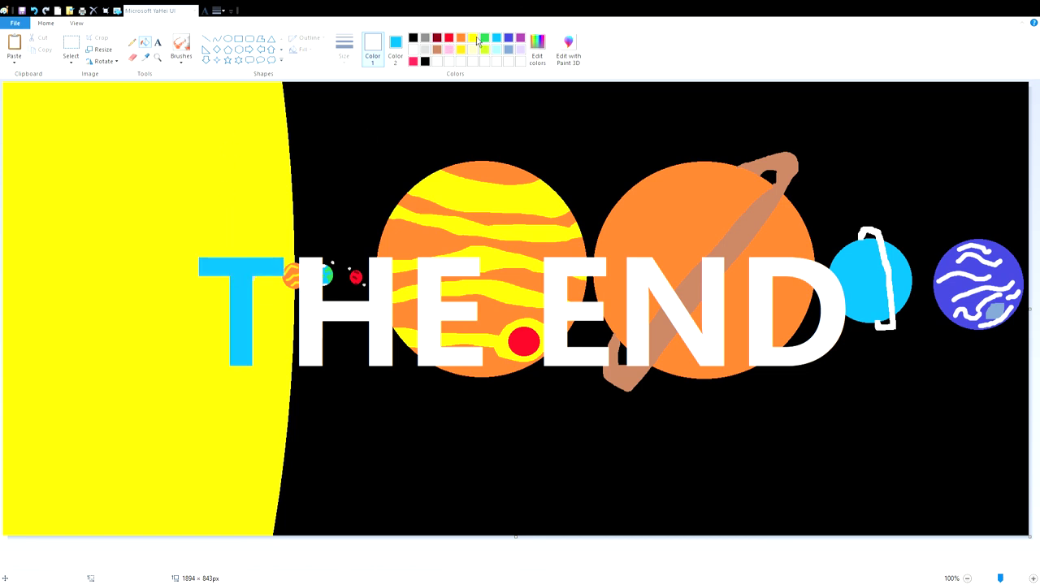
pyautogui.click(511, 38)
pyautogui.click(310, 320)
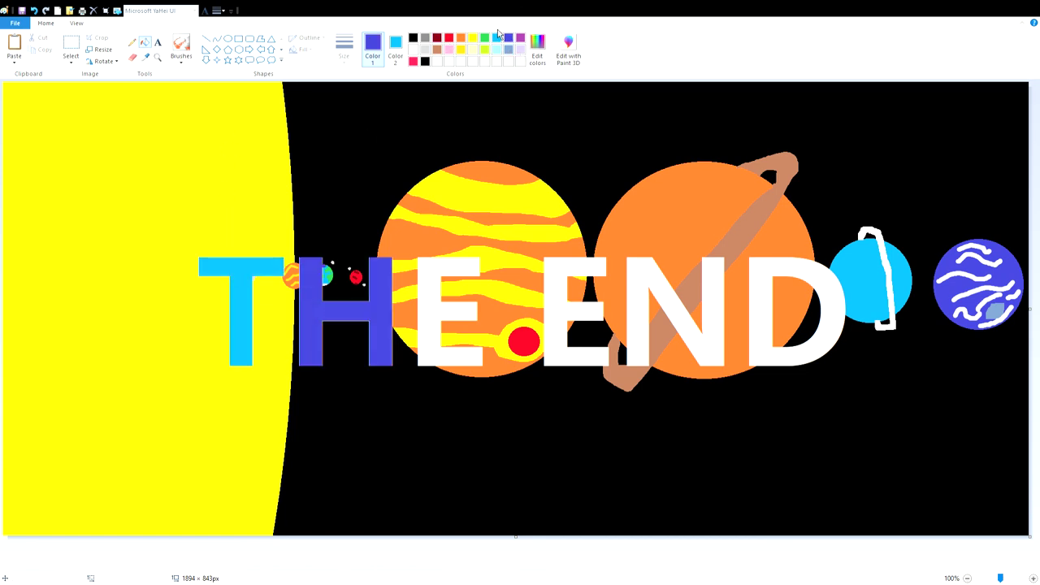
pyautogui.click(472, 38)
pyautogui.click(439, 278)
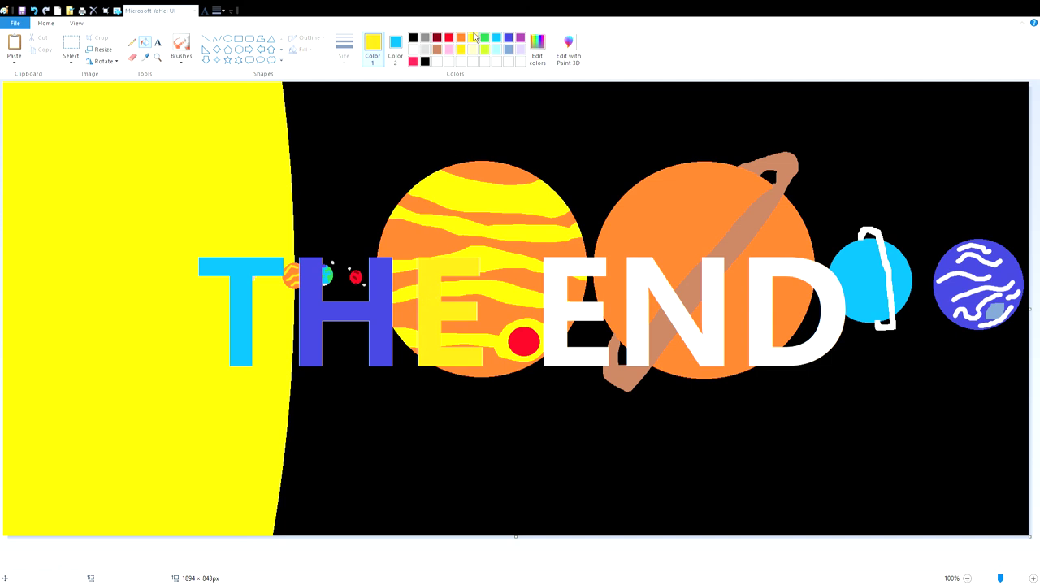
# Step: Fill the letters of "END" with yellow, pale turquoise and brown, and recolour the H of "THE" red
pyautogui.click(566, 286)
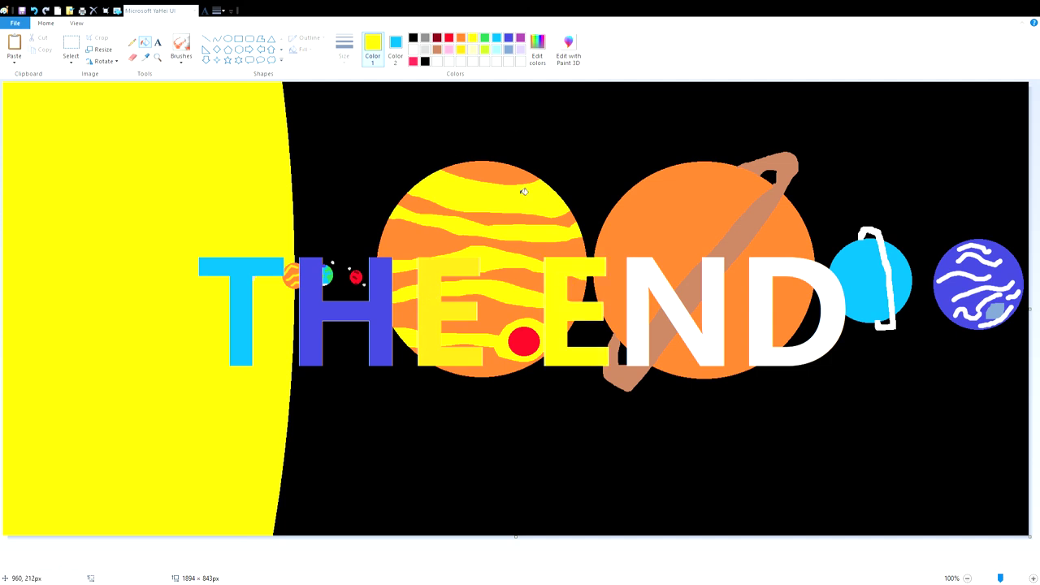
pyautogui.click(497, 49)
pyautogui.click(629, 305)
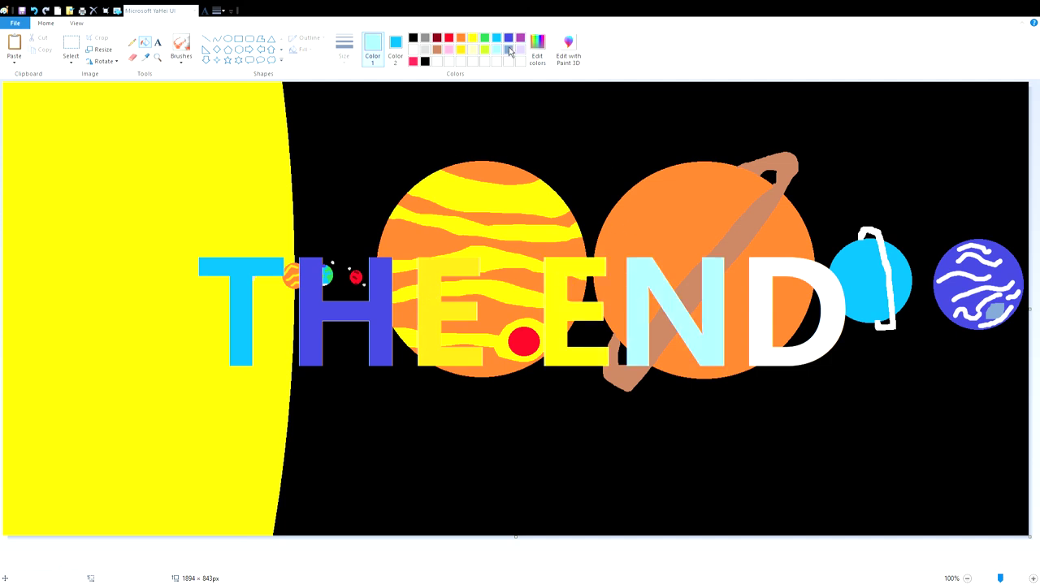
pyautogui.click(436, 50)
pyautogui.click(767, 288)
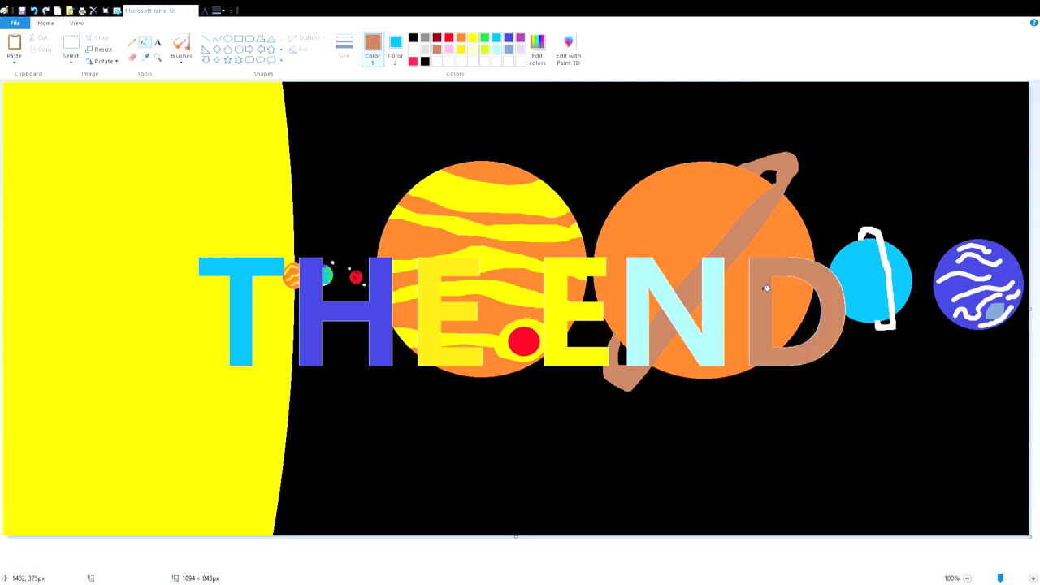
pyautogui.click(449, 37)
pyautogui.click(381, 290)
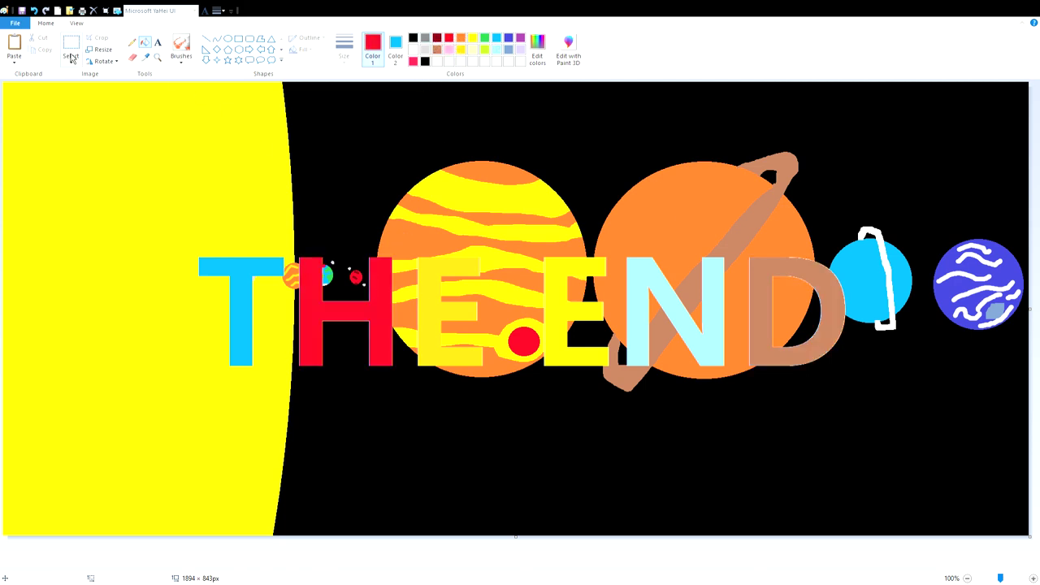
# Step: Clear the whole picture to solid black and bring up the view options
pyautogui.hotkey('ctrl', 'a')
pyautogui.rightClick(425, 61)
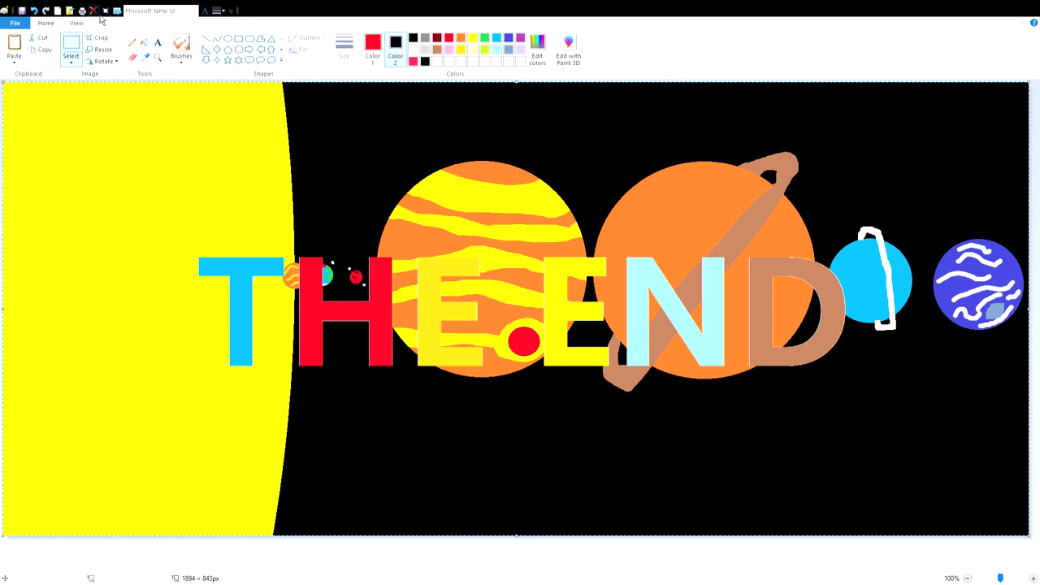
pyautogui.click(94, 10)
pyautogui.click(76, 23)
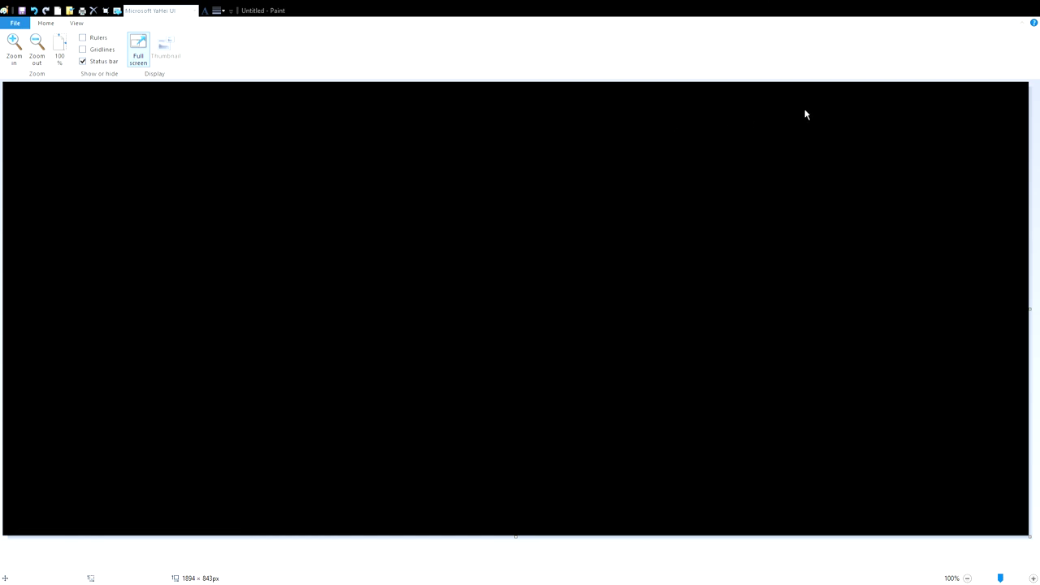